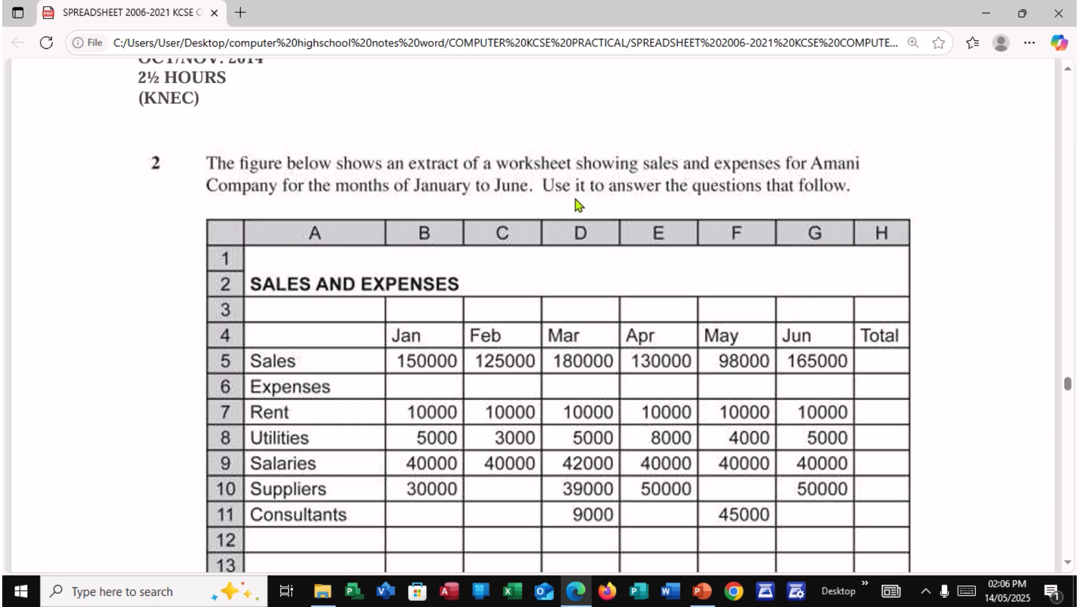
Switch to Excel and open the recent workbook 2014 KCSE SPREADSHEET PRAC.xlsx.
scroll(770, 213, down, 2)
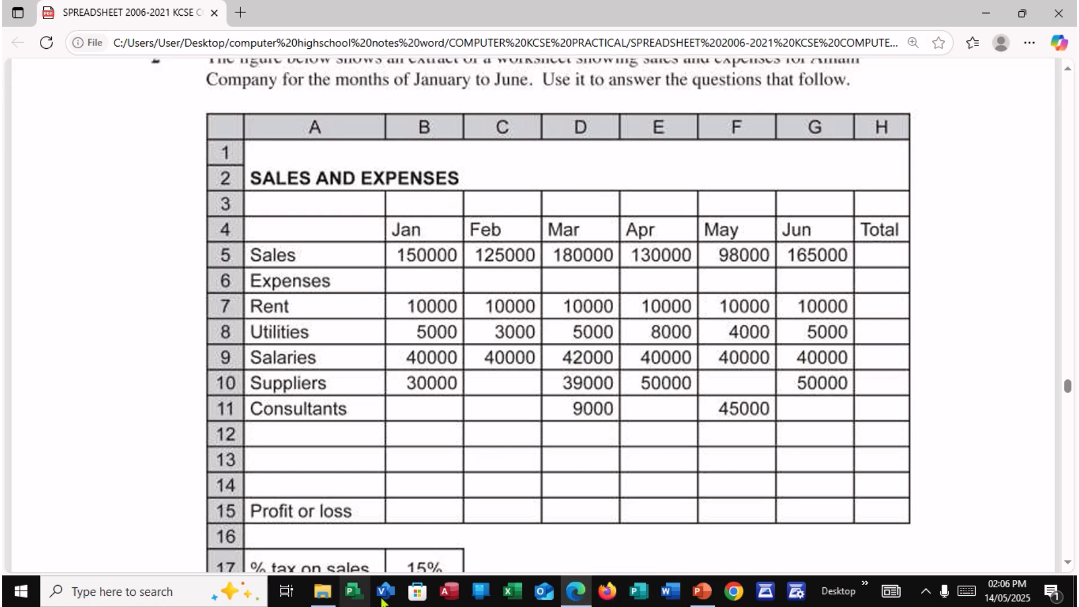
click(512, 591)
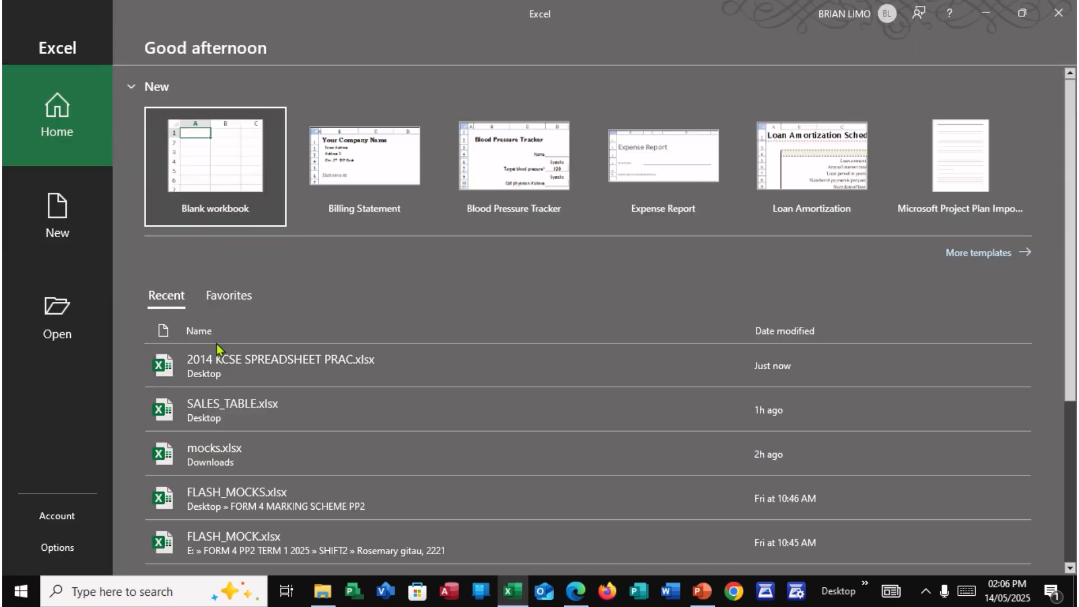
click(218, 362)
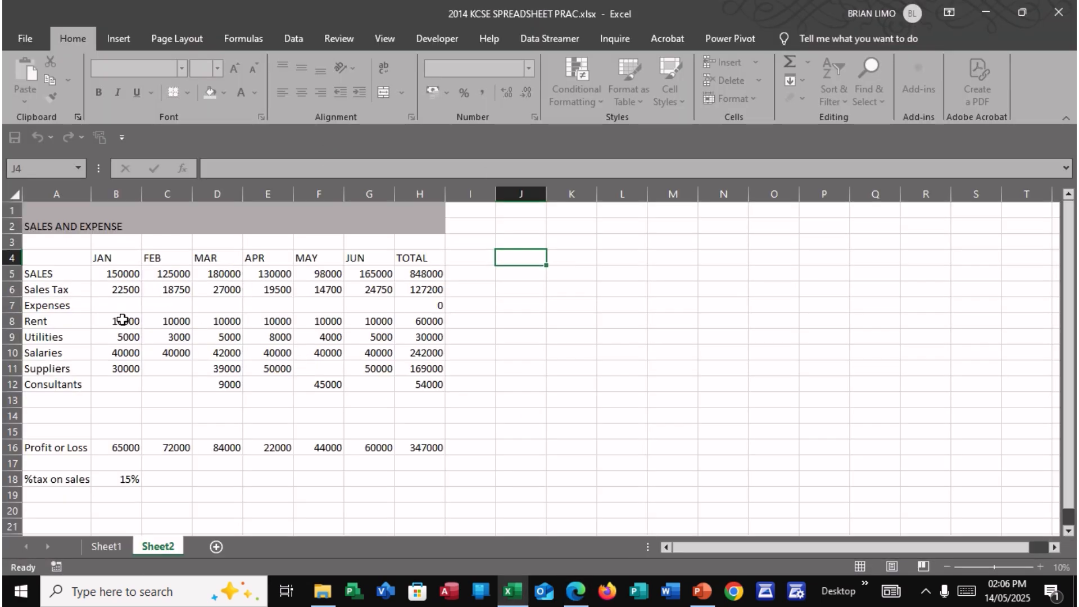
Unmerge the SALES AND EXPENSE title cells A1:H2 on Sheet2.
click(136, 239)
click(60, 219)
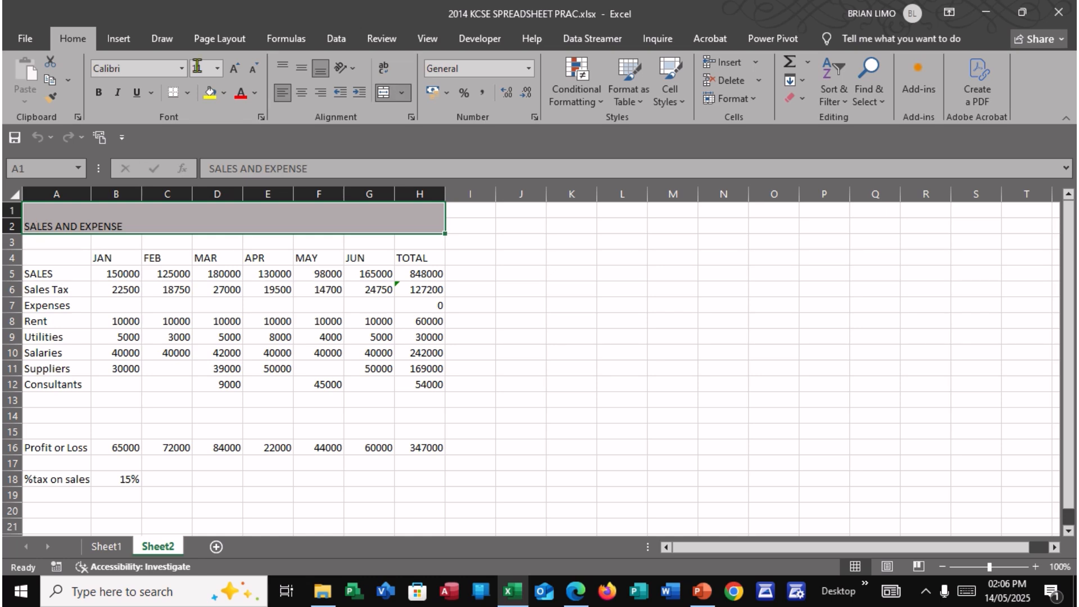
click(188, 94)
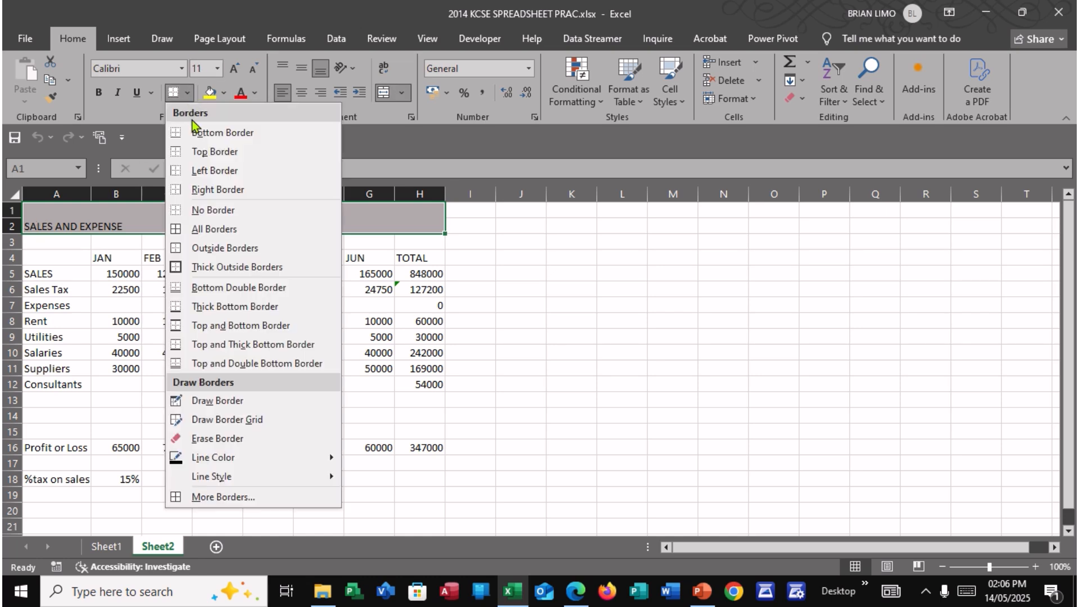
click(191, 96)
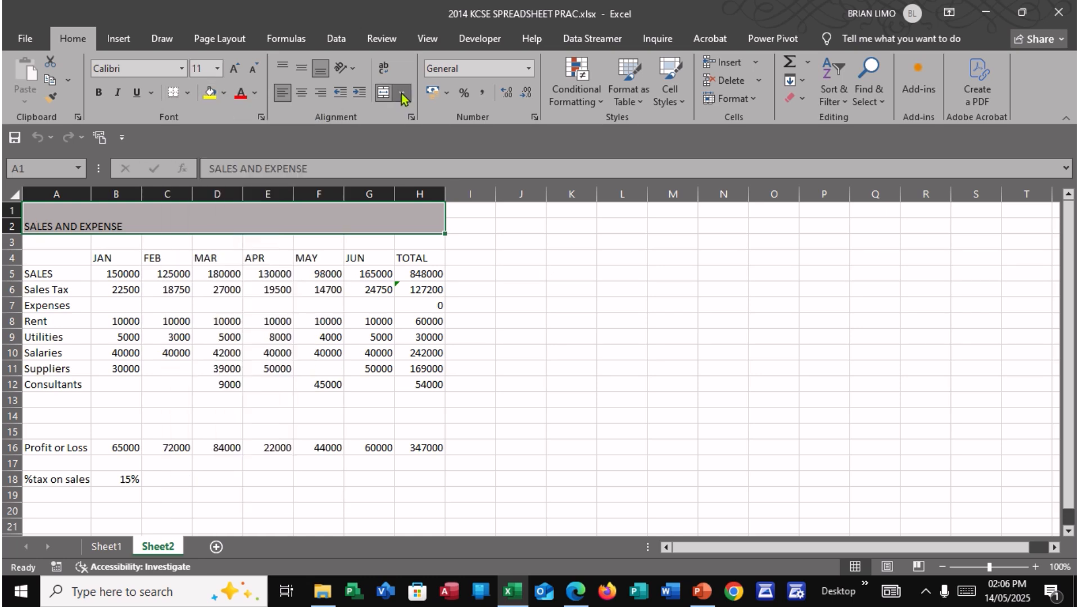
click(383, 94)
click(317, 241)
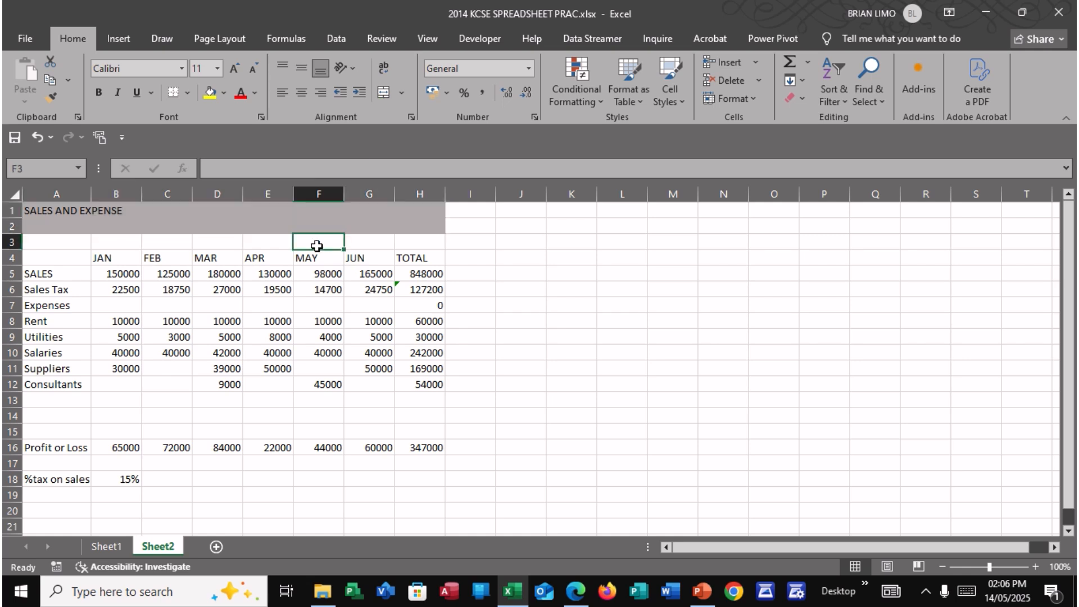
Remove the fill colour from the title range A1:H2.
click(103, 208)
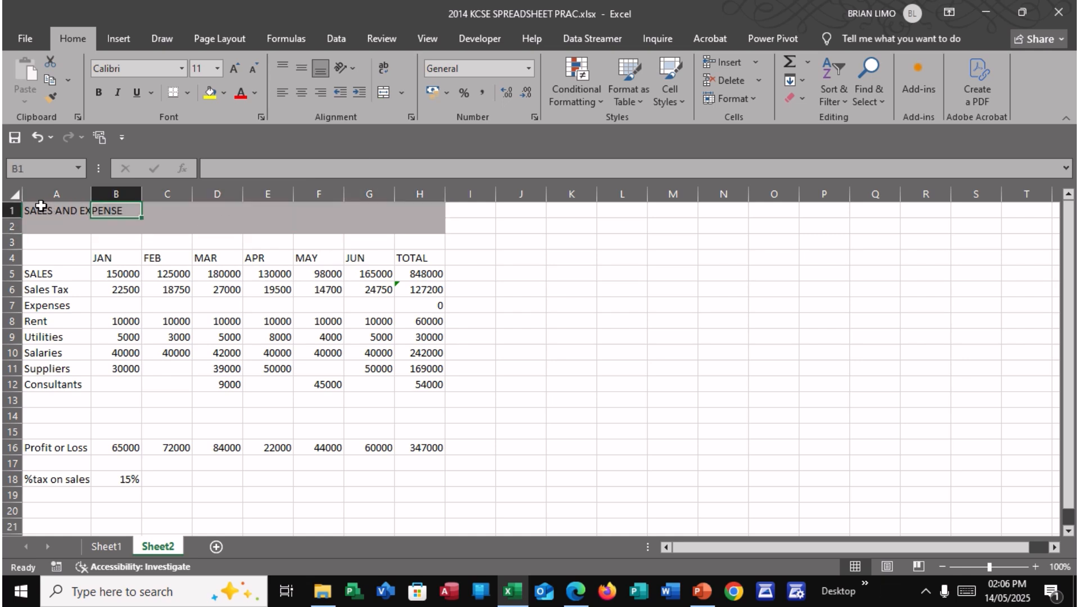
drag(26, 210, 433, 223)
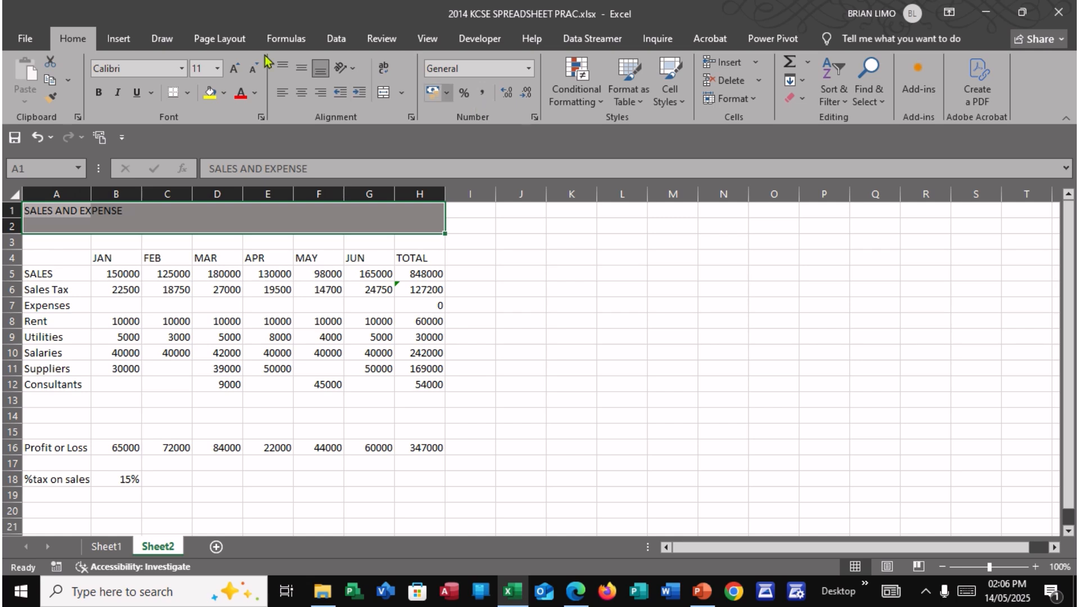
click(224, 97)
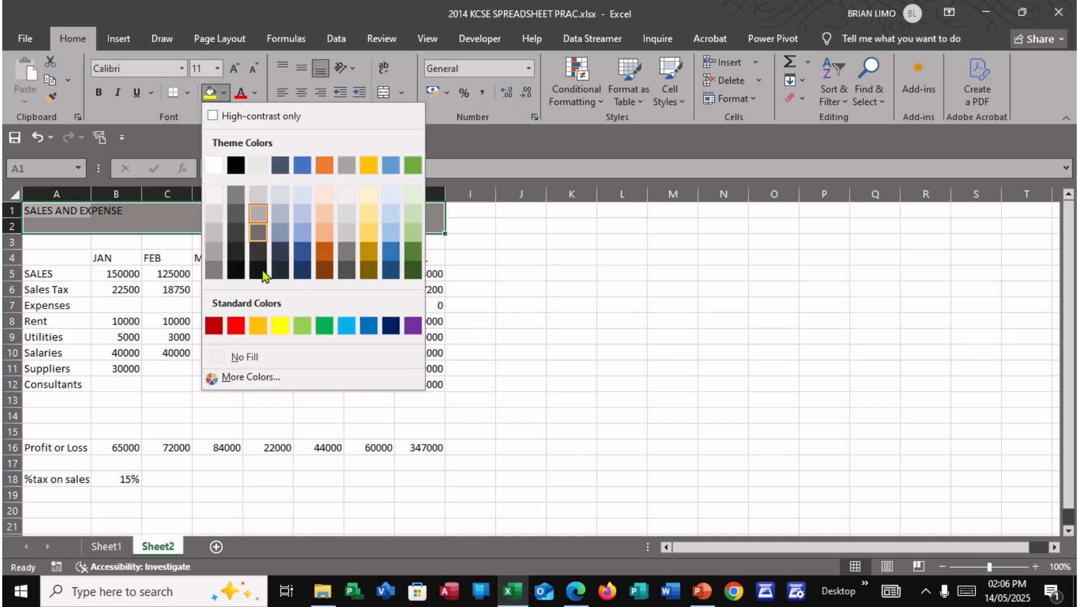
click(265, 359)
click(208, 222)
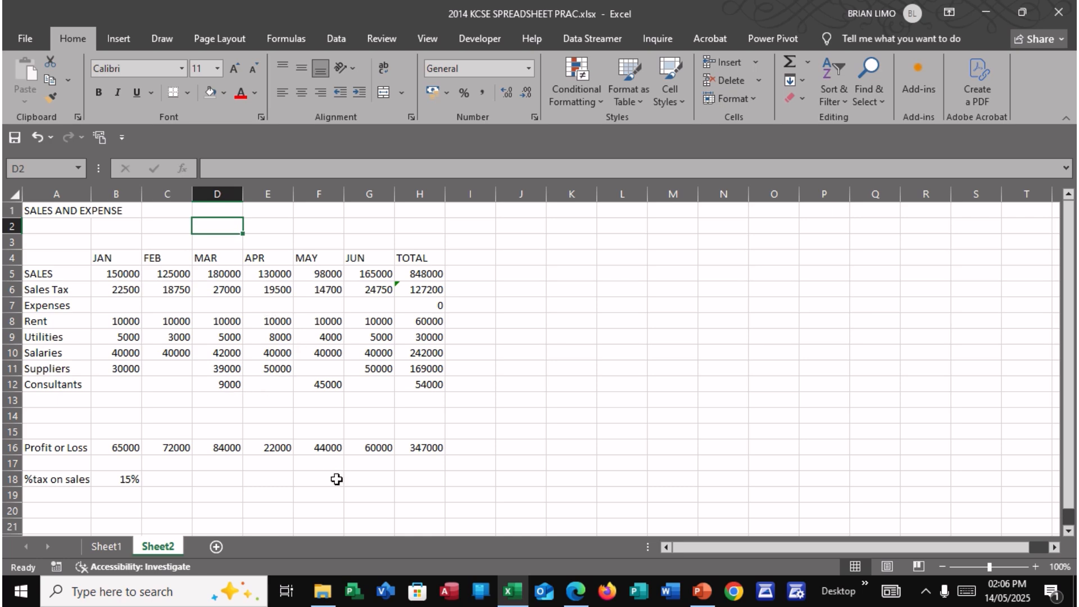
Check the exam figure in the browser PDF, then merge A1:H2 in the Excel sheet and left-align the title.
click(577, 590)
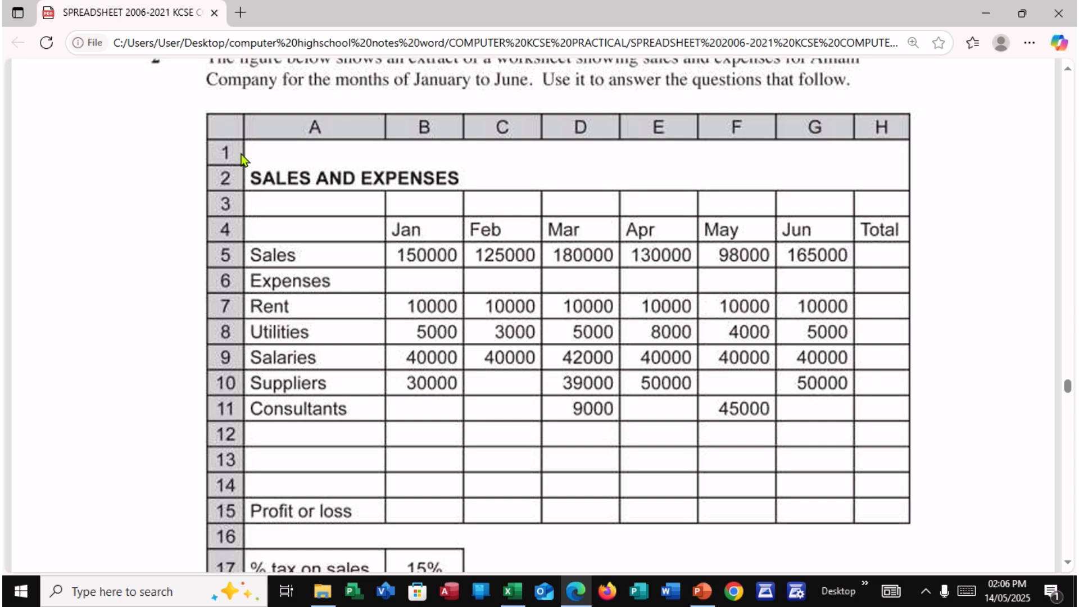
scroll(352, 439, down, 8)
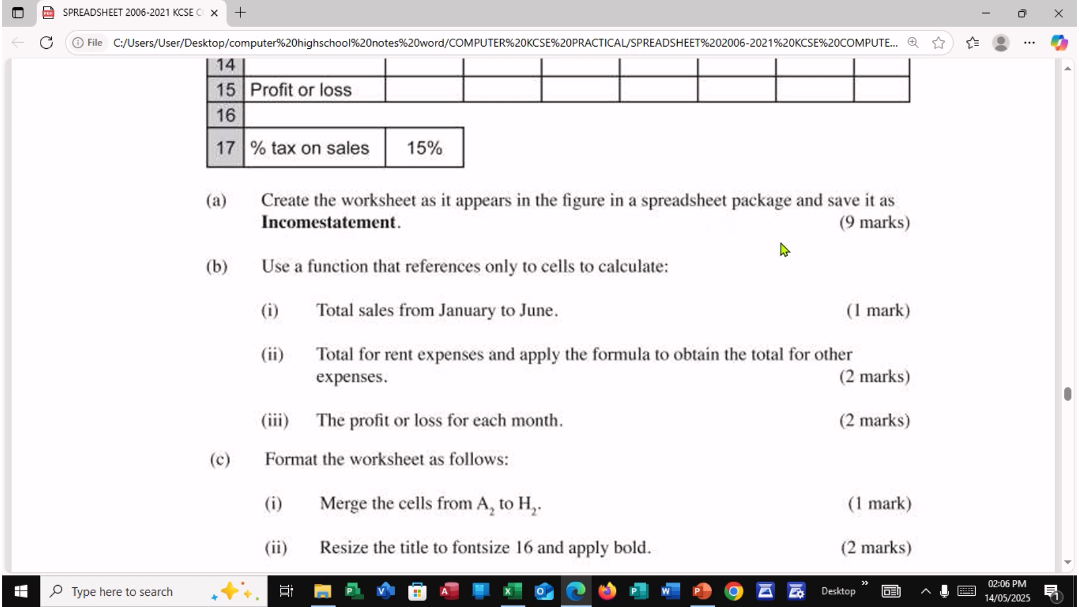
scroll(432, 266, up, 2)
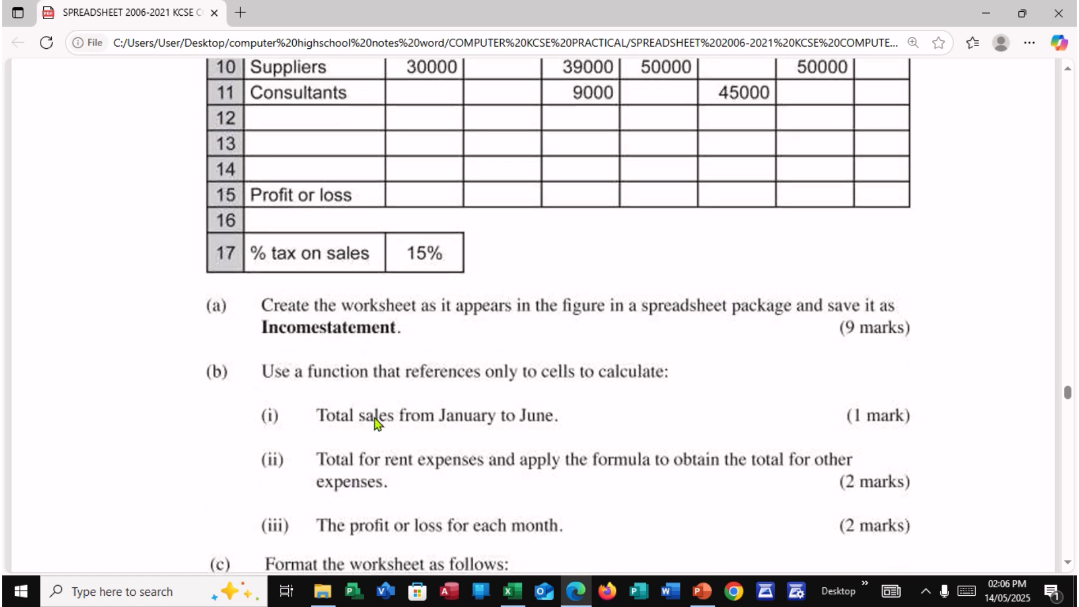
click(512, 591)
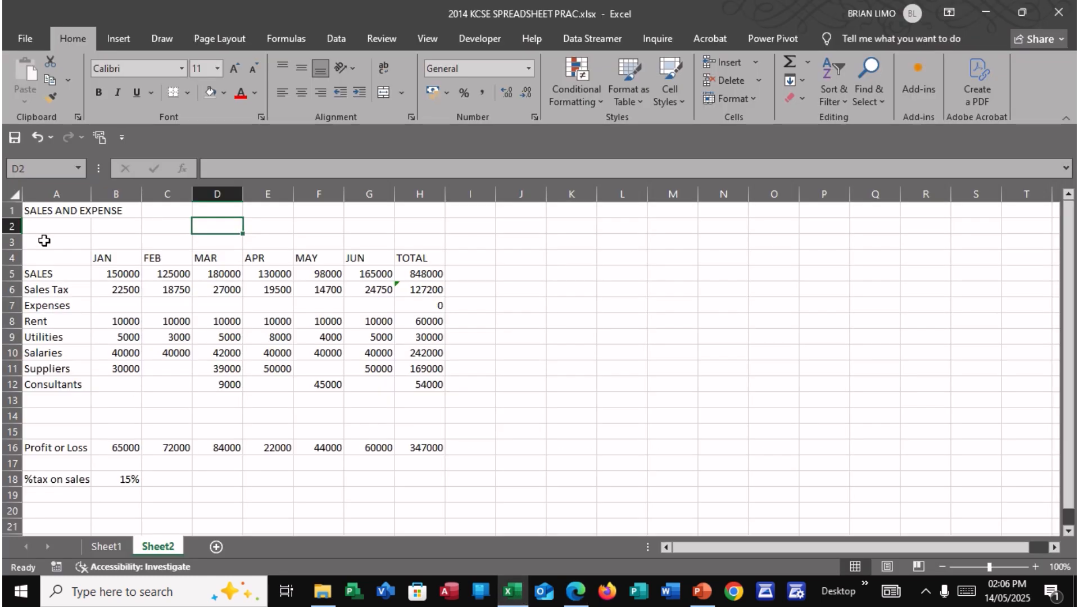
drag(32, 213, 416, 228)
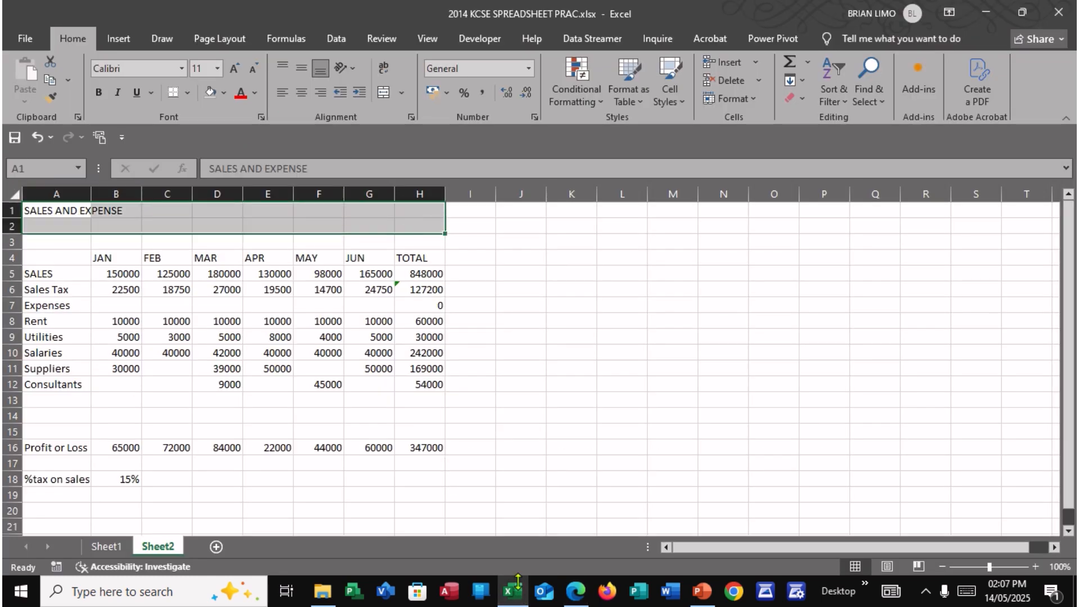
click(575, 590)
scroll(289, 298, up, 10)
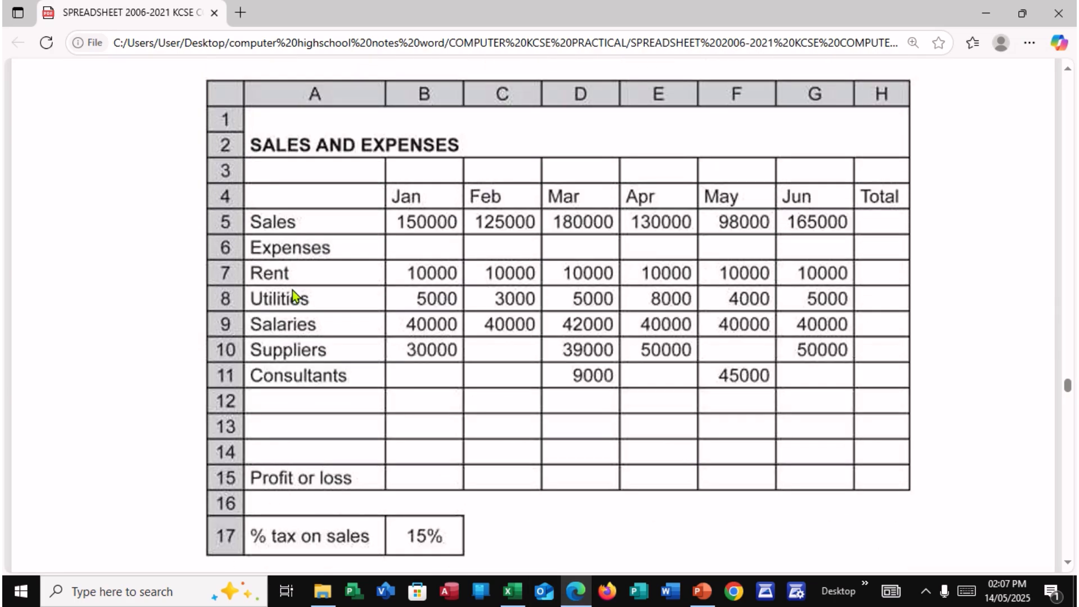
scroll(272, 388, down, 3)
scroll(272, 383, down, 3)
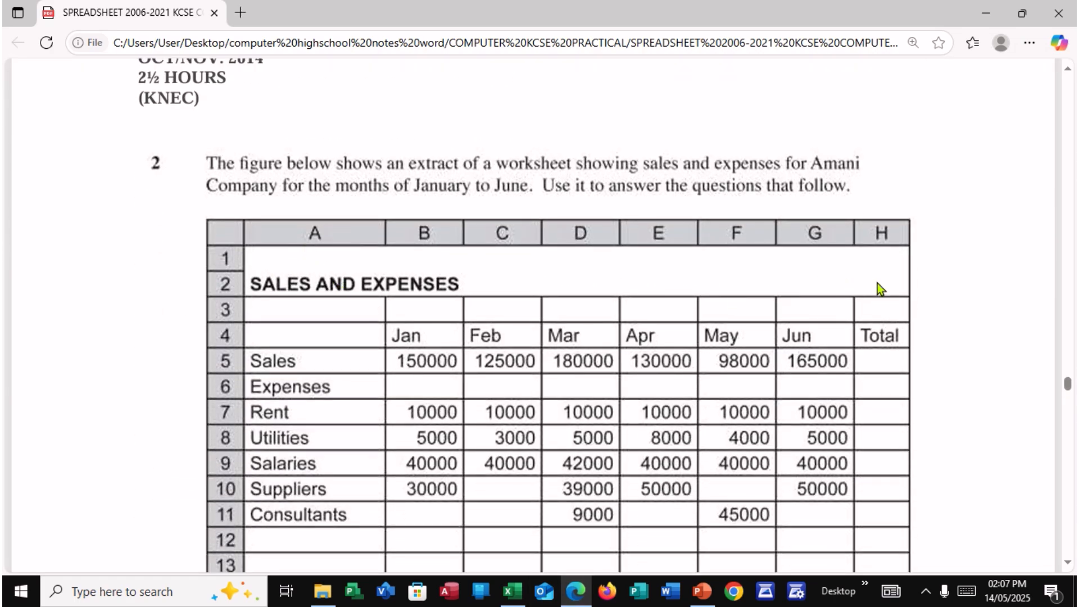
click(512, 590)
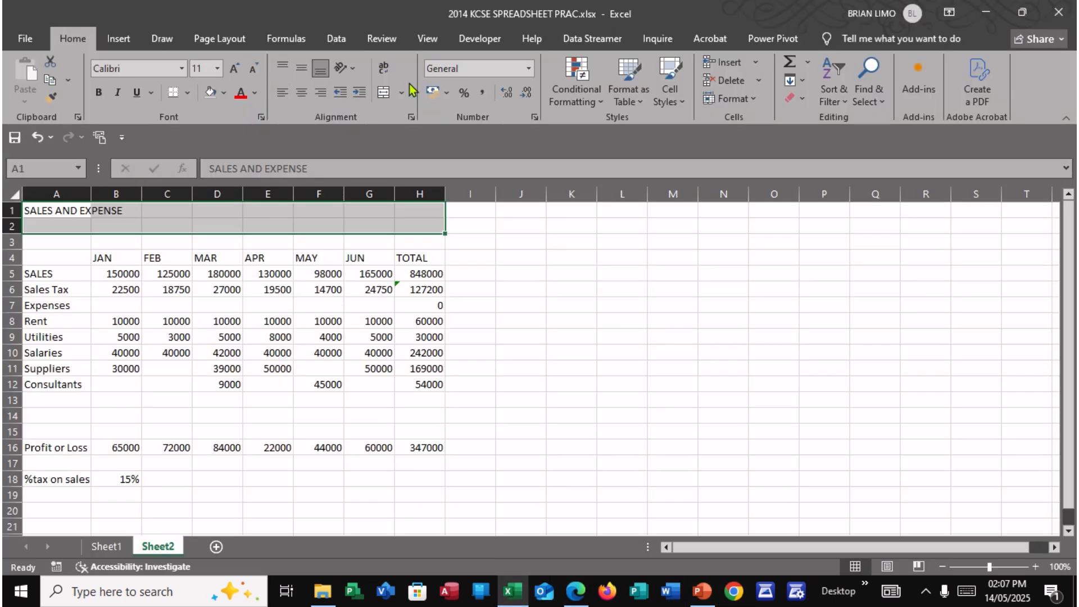
click(383, 95)
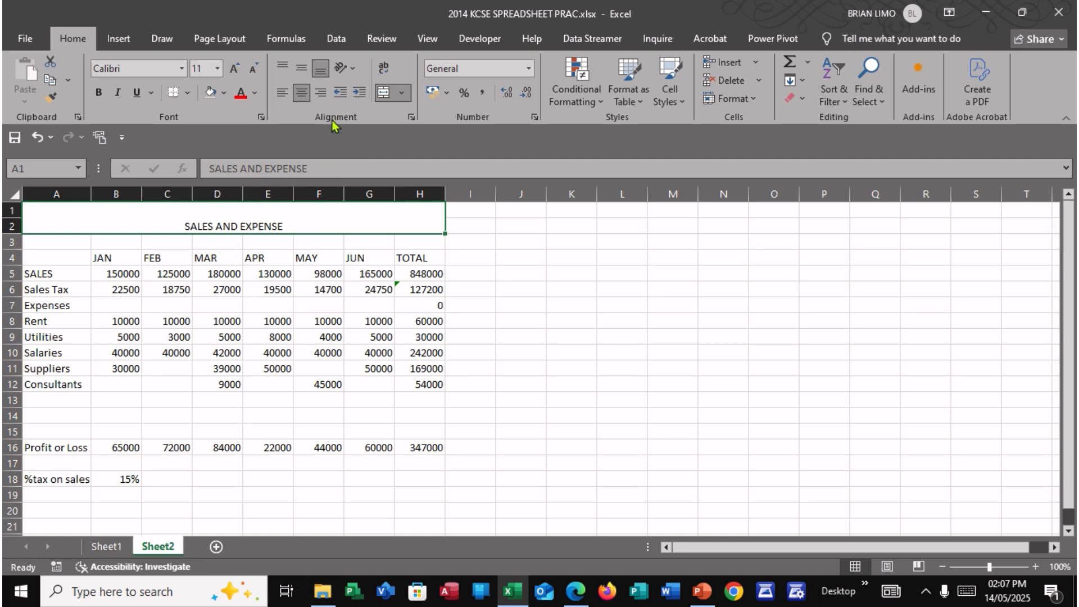
click(291, 96)
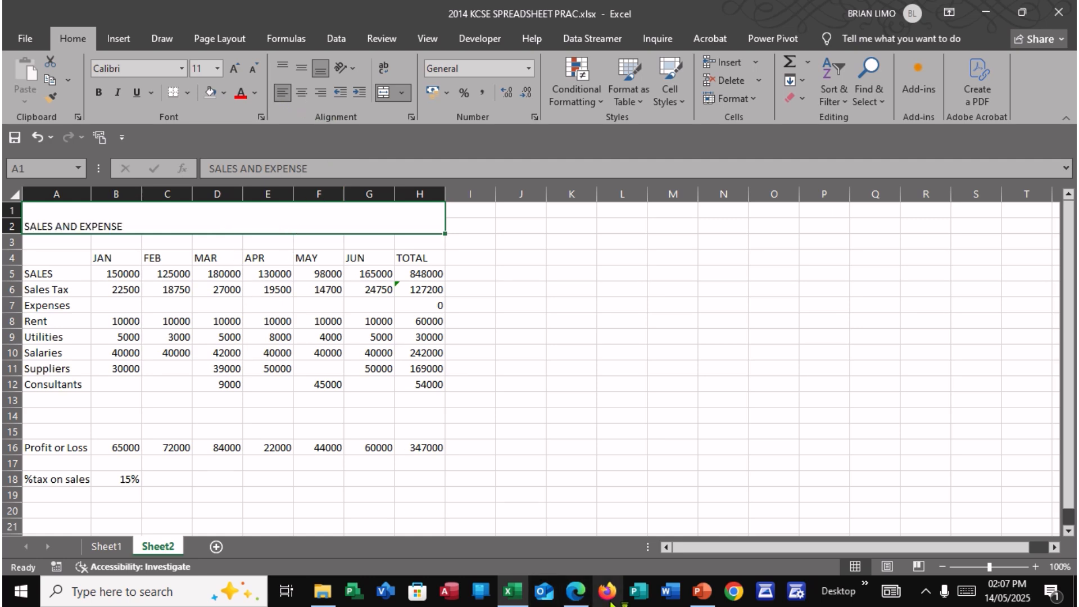
Make the SALES AND EXPENSE title bold to match the exam figure in the browser PDF.
click(573, 592)
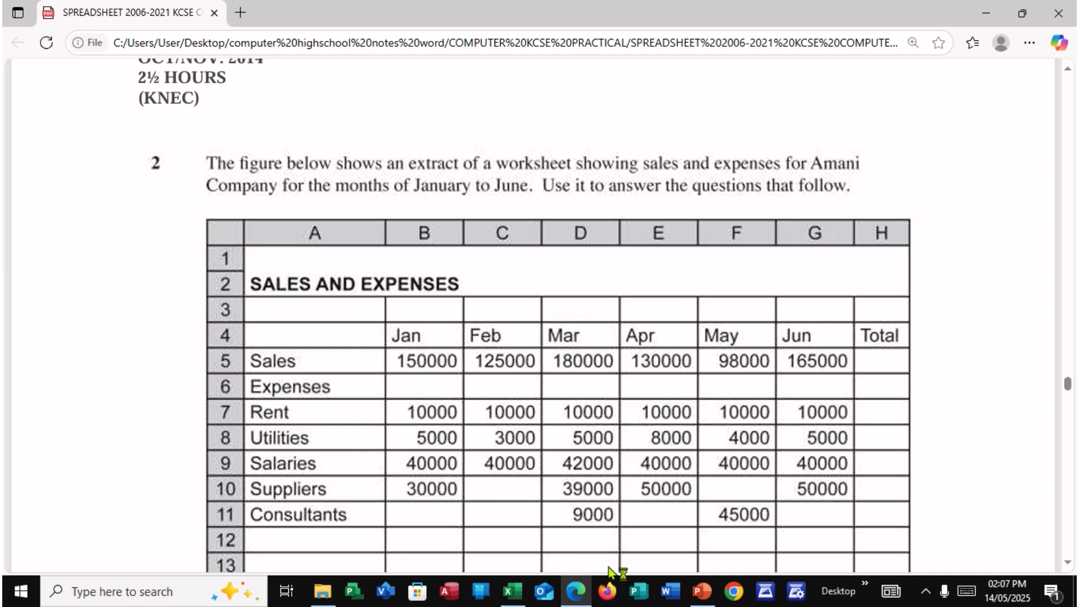
click(565, 598)
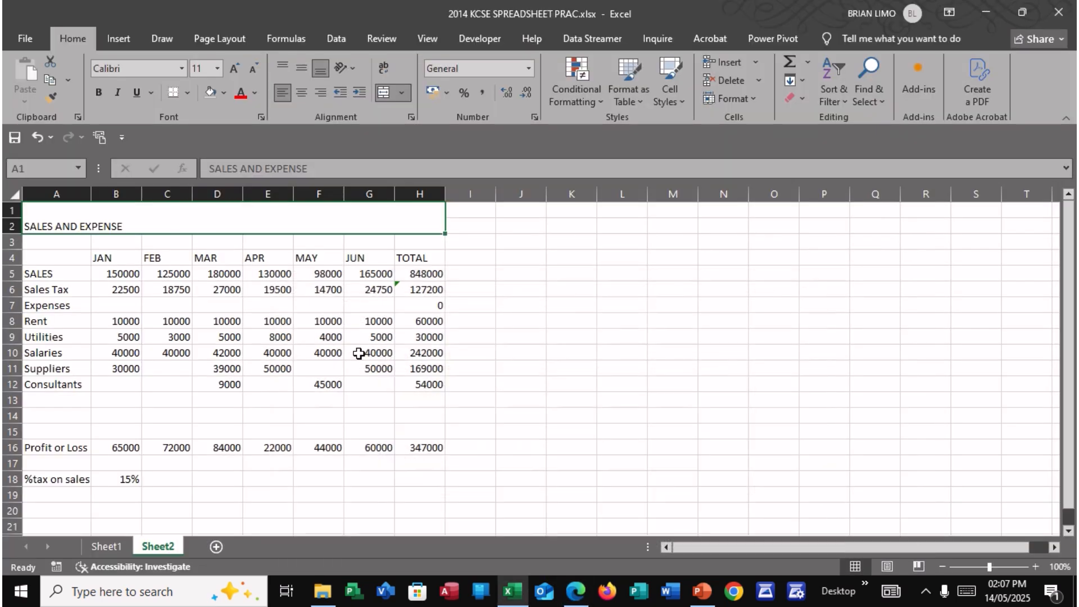
click(99, 92)
click(148, 273)
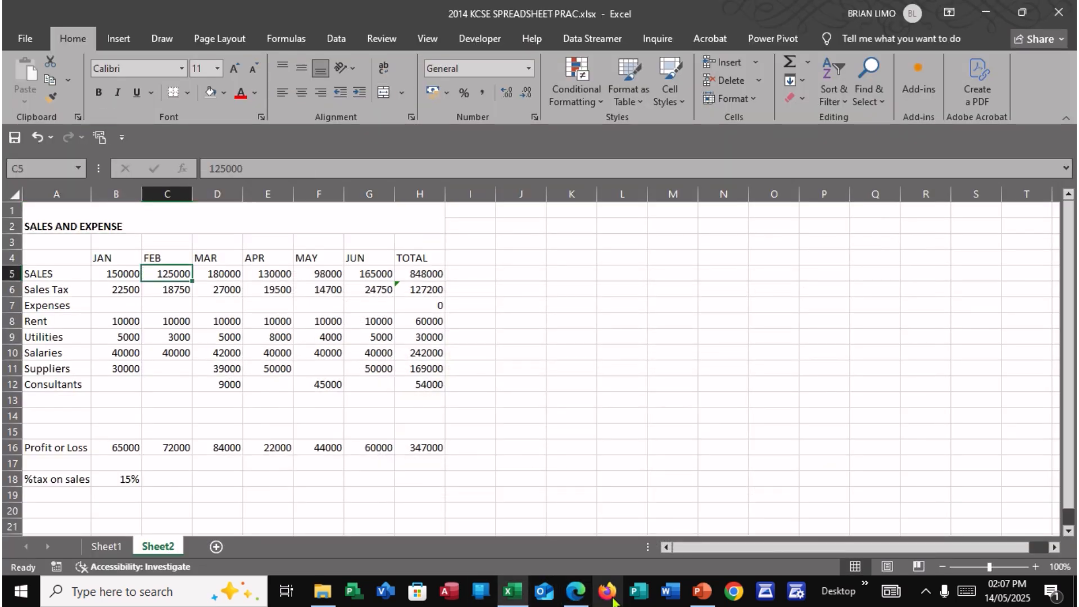
Check the table layout in the exam PDF, then apply All Borders to A1:H18 in the Excel sheet.
click(576, 592)
scroll(620, 364, down, 4)
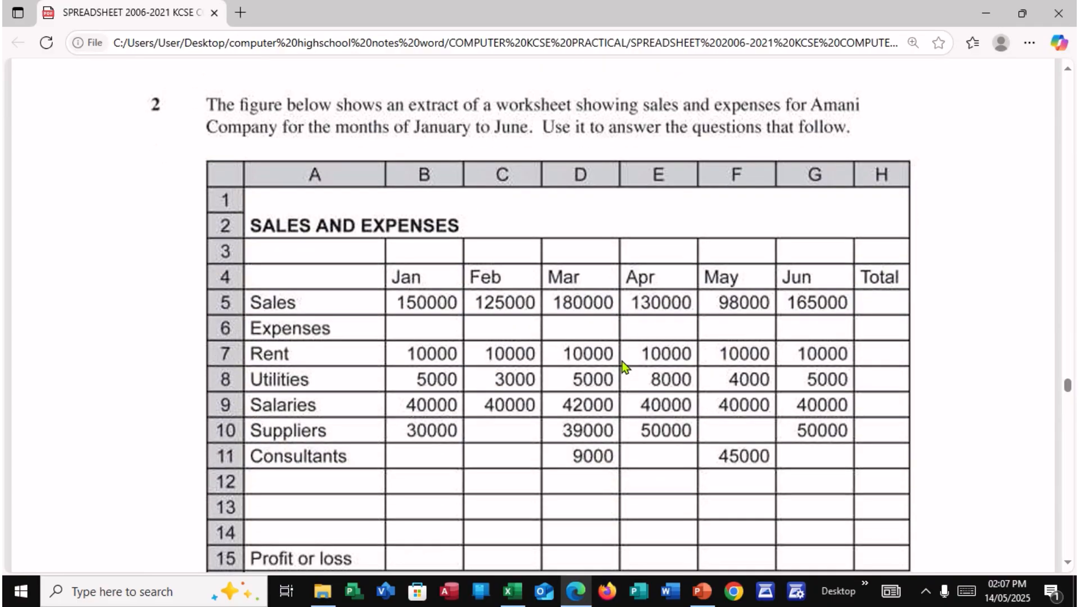
scroll(705, 191, up, 2)
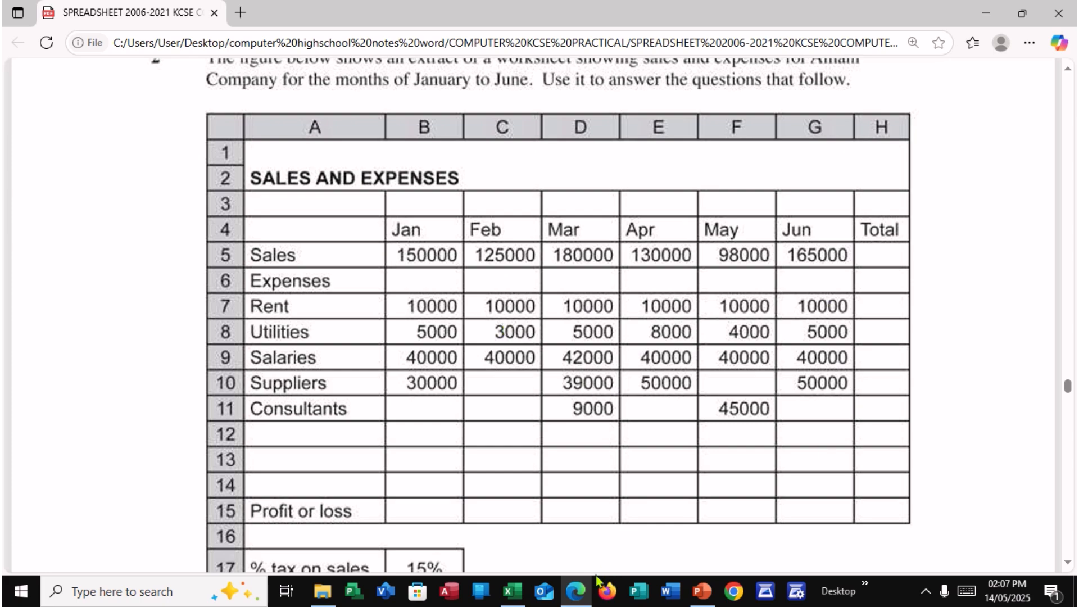
click(579, 591)
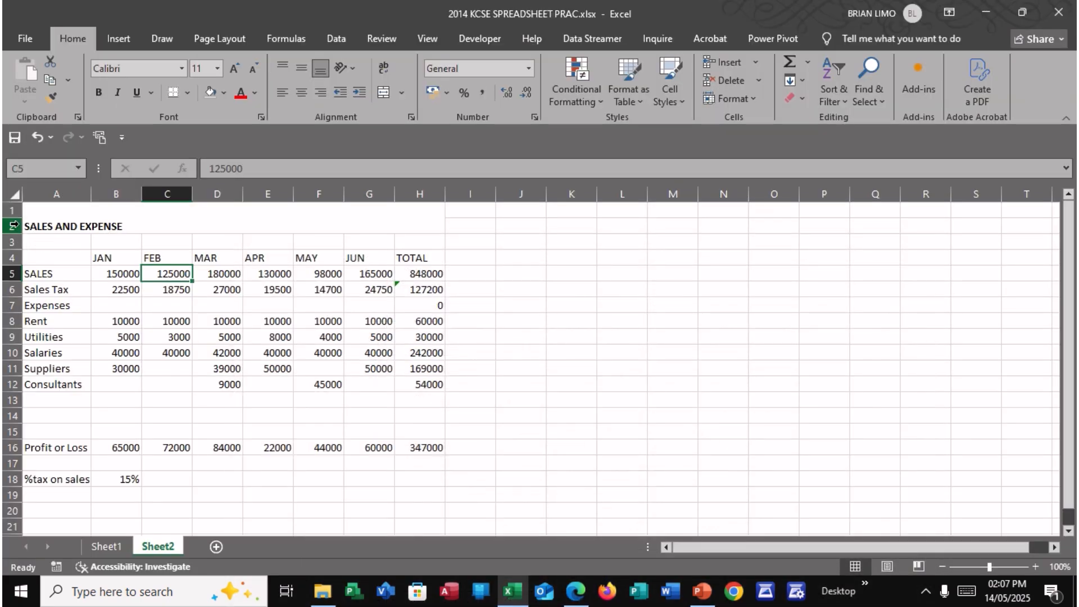
drag(36, 219, 306, 472)
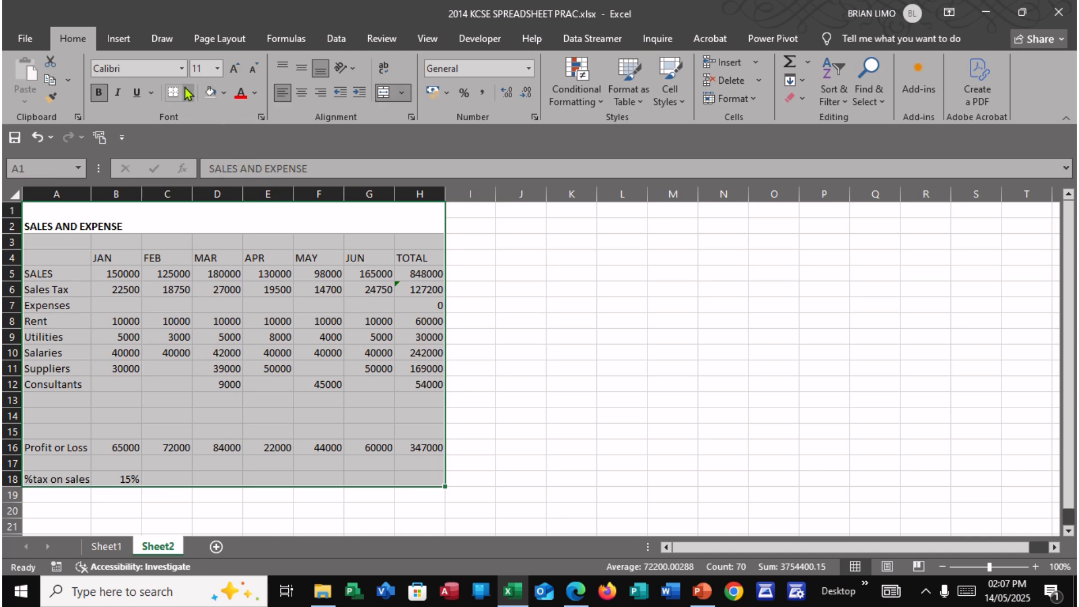
click(187, 91)
click(214, 231)
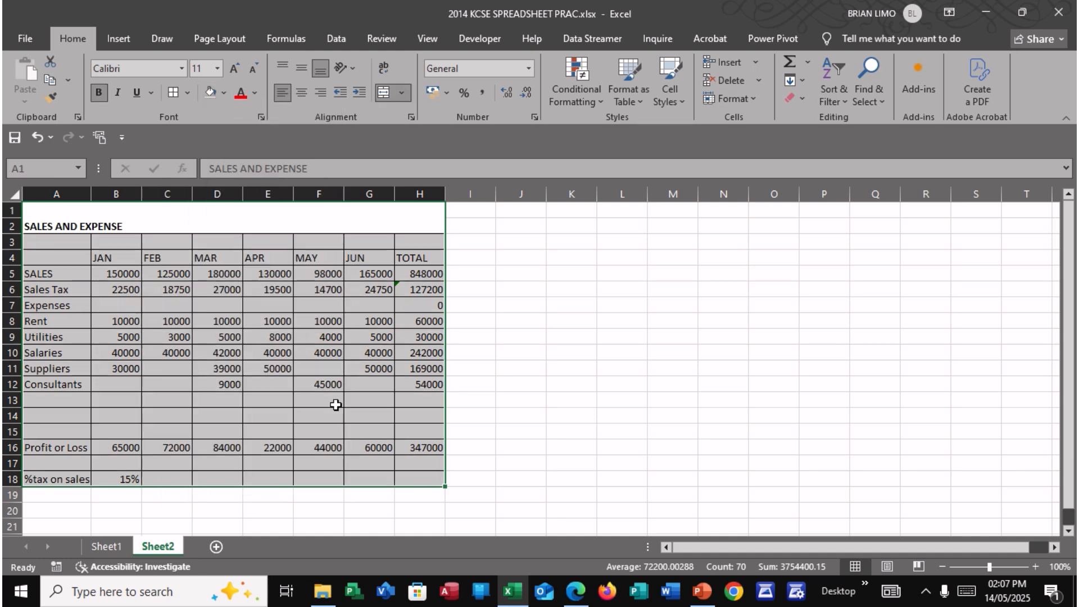
click(366, 450)
Compare the row layout with the figure in the browser's exam PDF, then delete the Sales Tax row (row 6) in the Excel sheet.
click(577, 585)
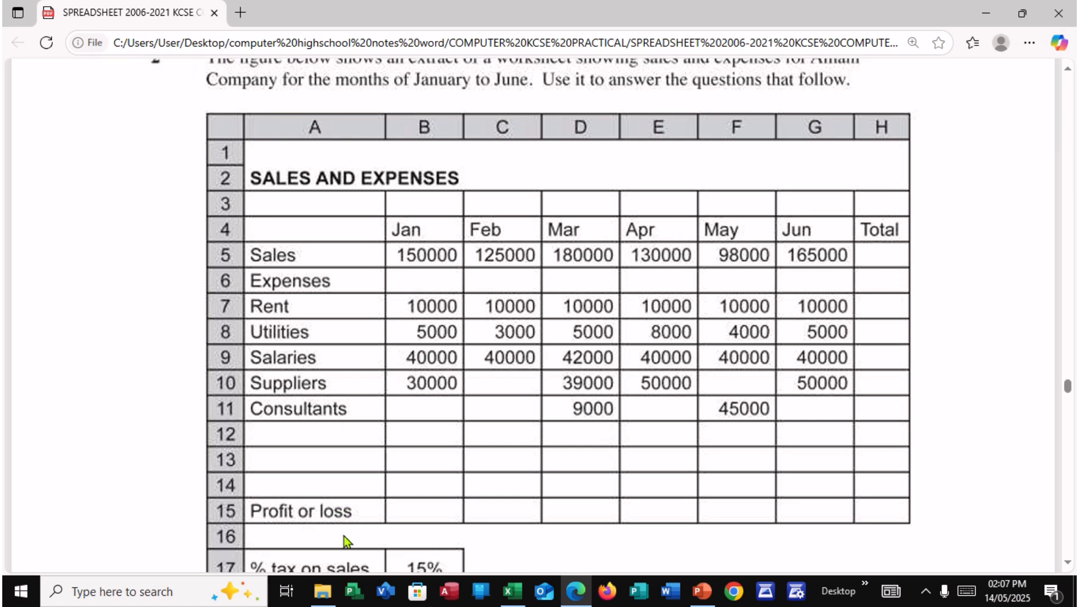
scroll(350, 494, down, 2)
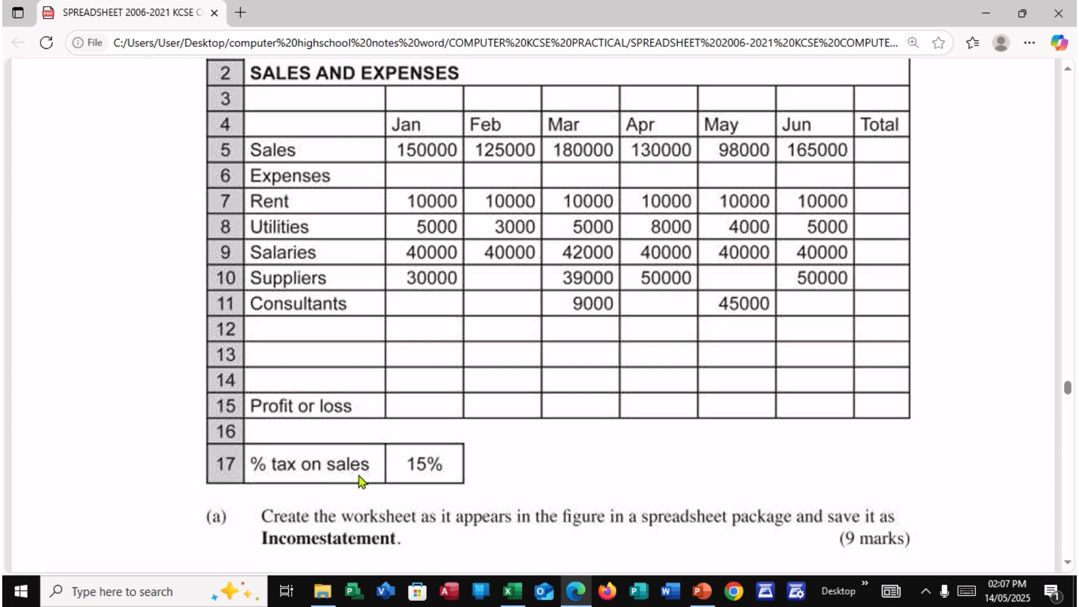
click(575, 591)
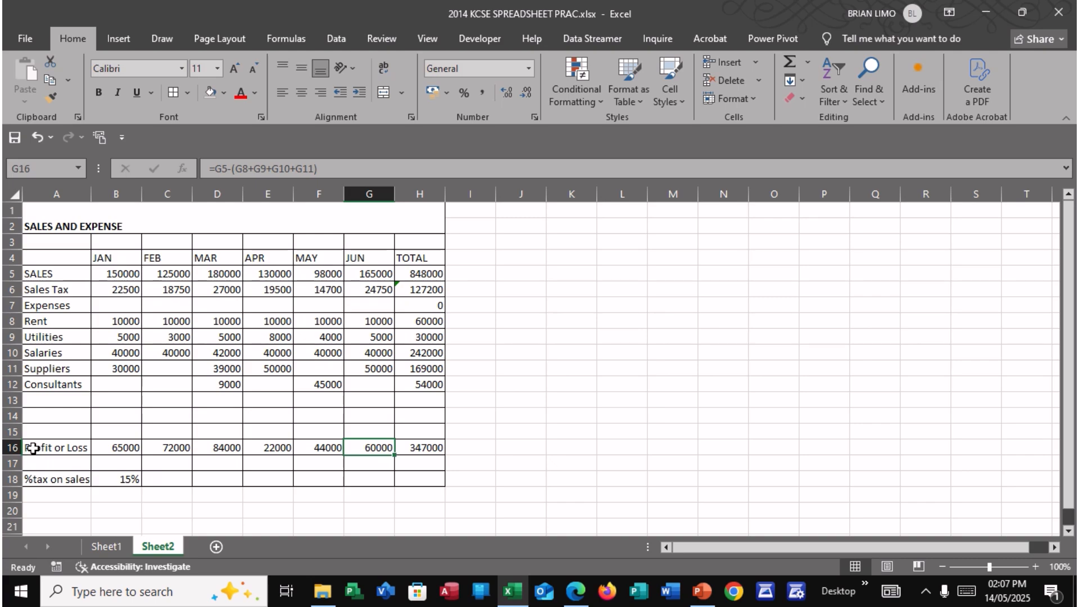
click(575, 592)
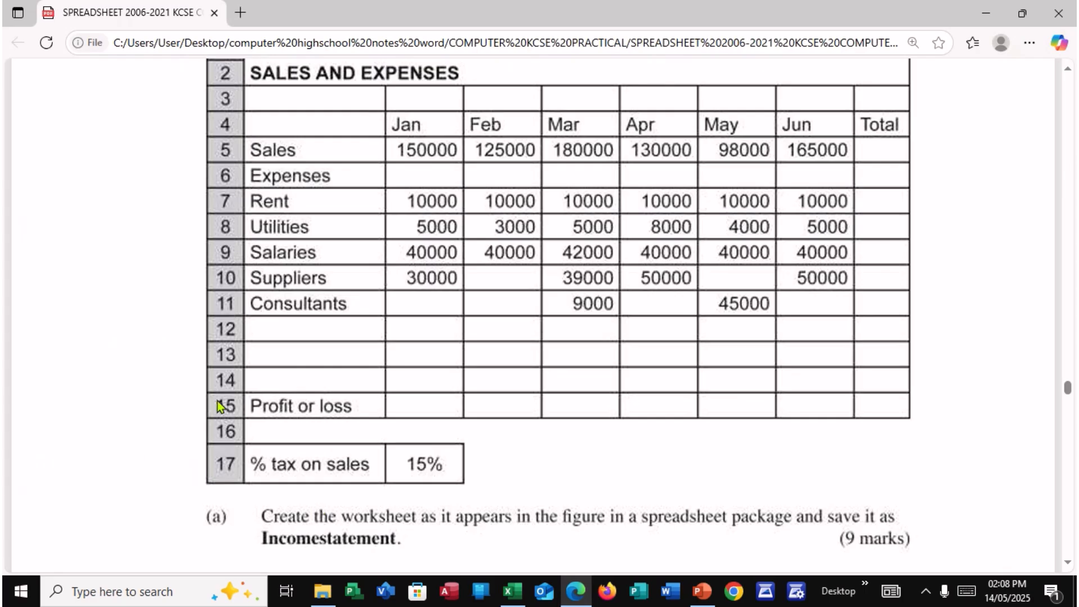
click(576, 591)
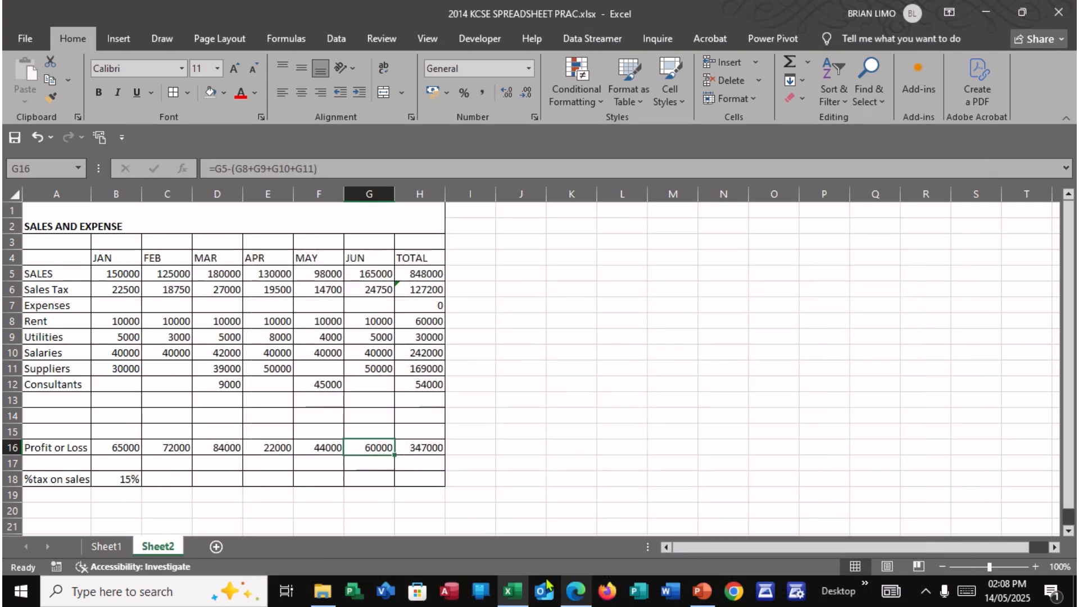
click(7, 289)
right_click(11, 294)
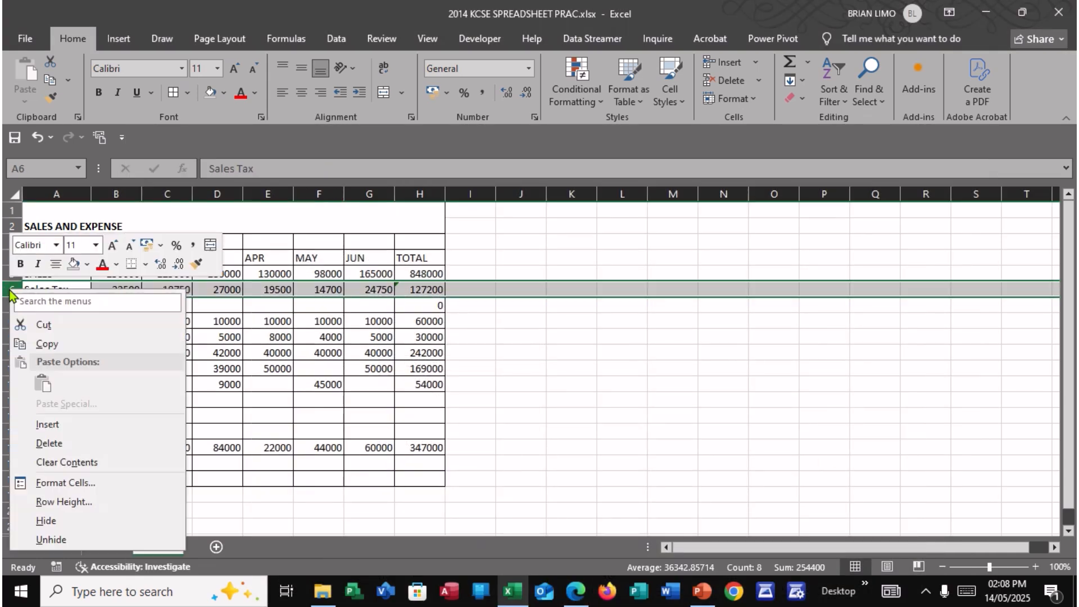
click(84, 444)
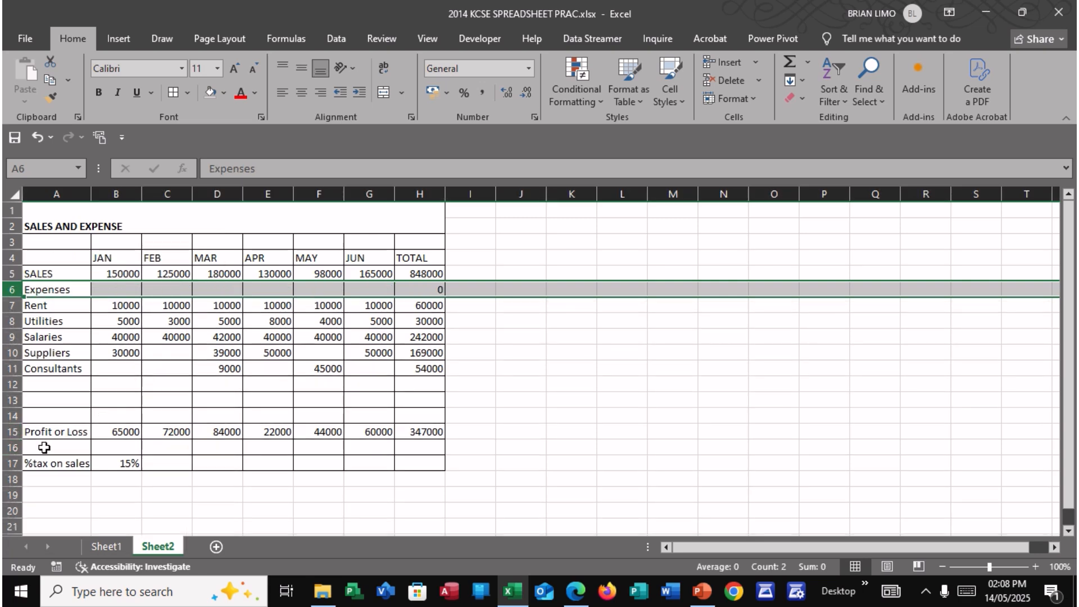
Remove all borders from the blank row A16:H16 below Profit or Loss.
drag(44, 448, 441, 447)
click(188, 93)
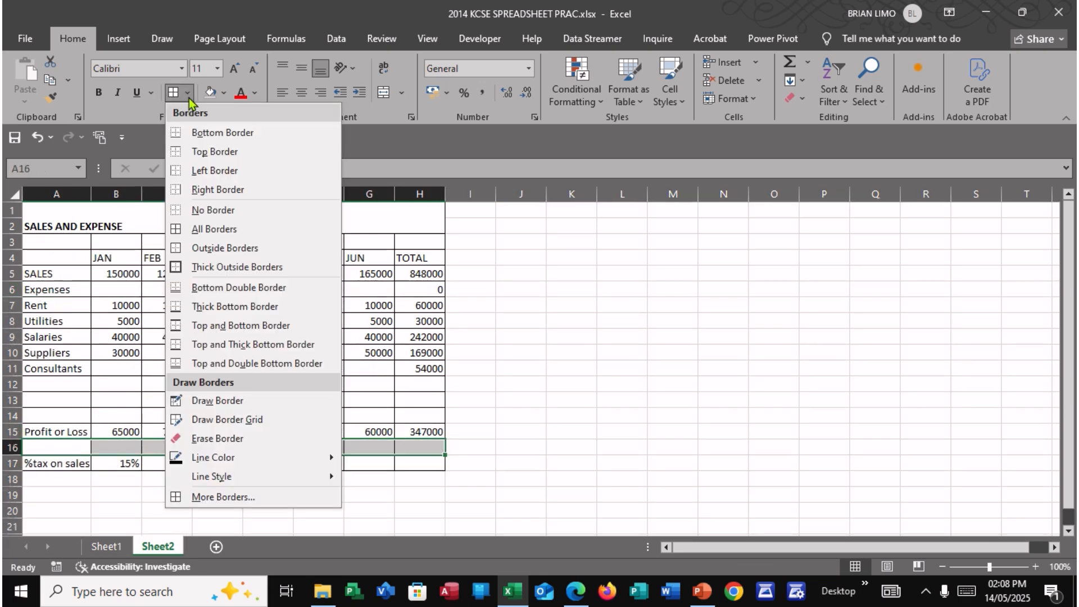
click(202, 215)
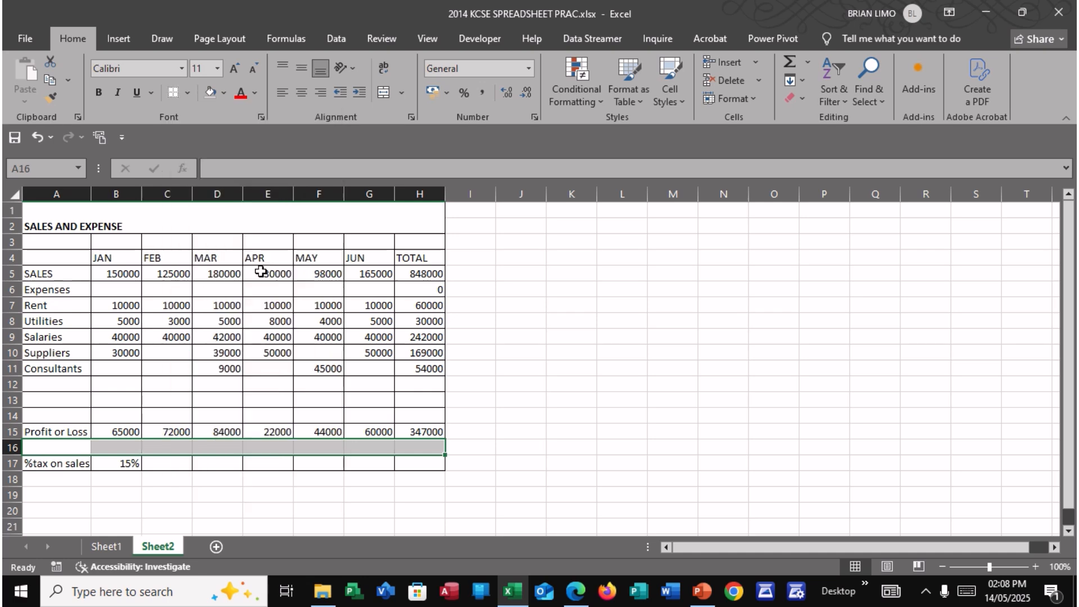
click(402, 461)
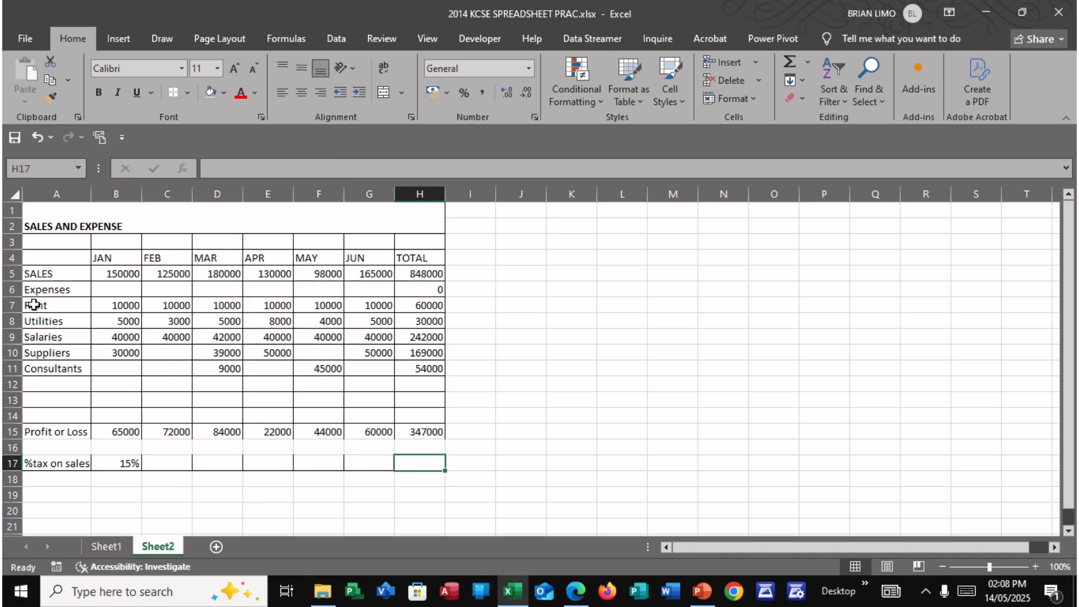
Apply All Borders to the table range A3:H15.
mouse_move(29, 239)
mouse_down()
mouse_move(52, 306)
mouse_move(429, 442)
mouse_move(429, 432)
mouse_up()
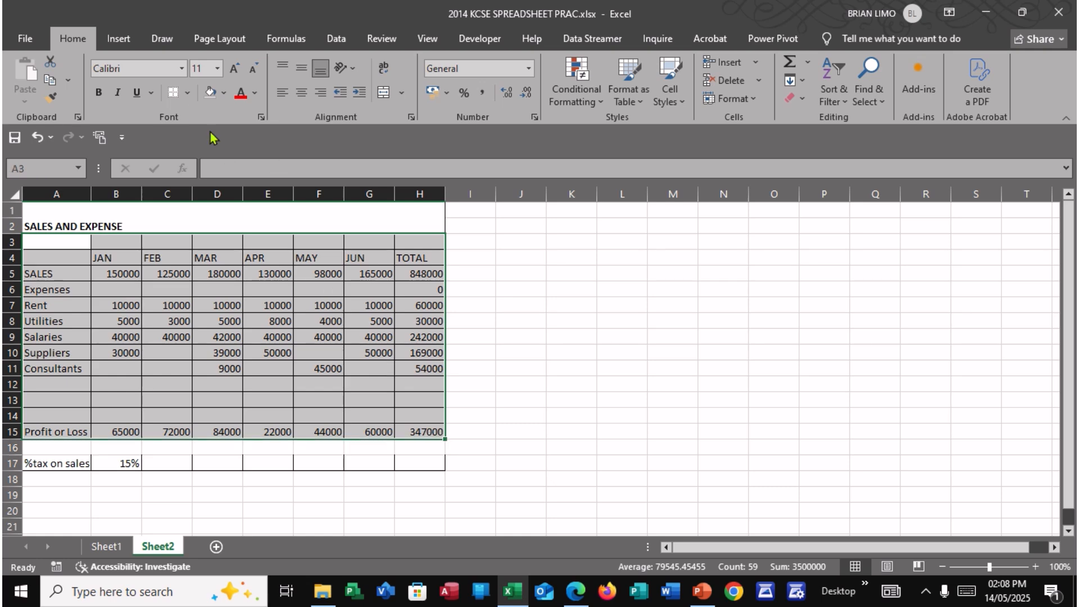
click(187, 92)
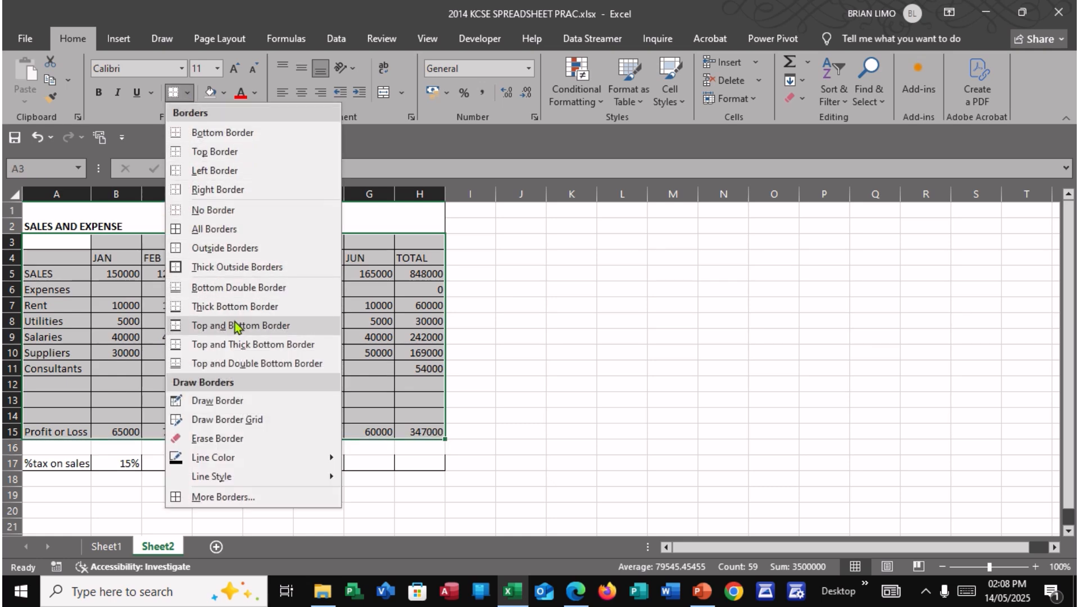
click(244, 231)
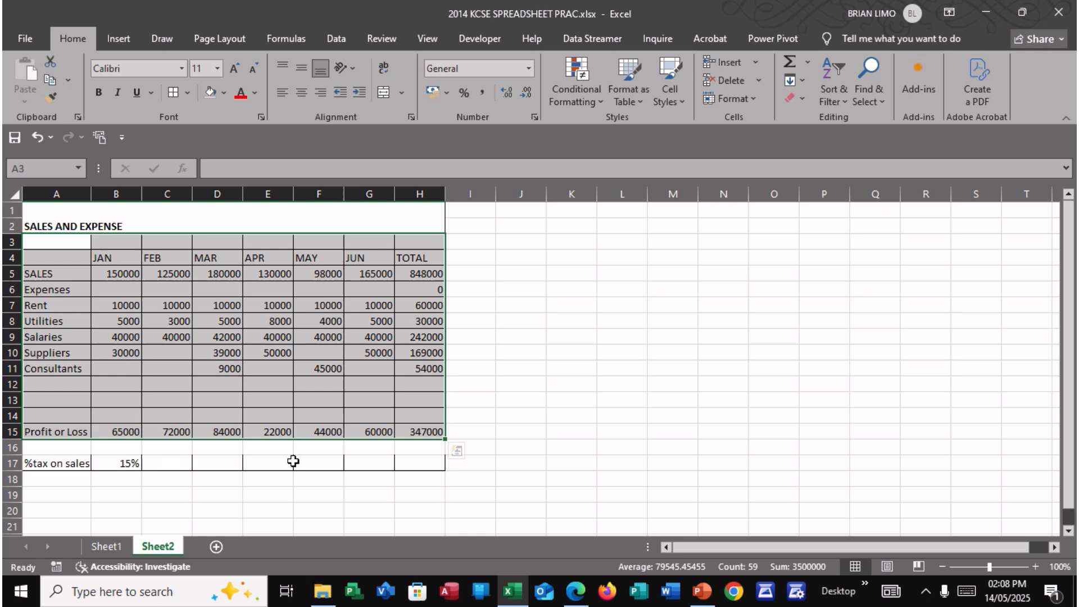
click(293, 462)
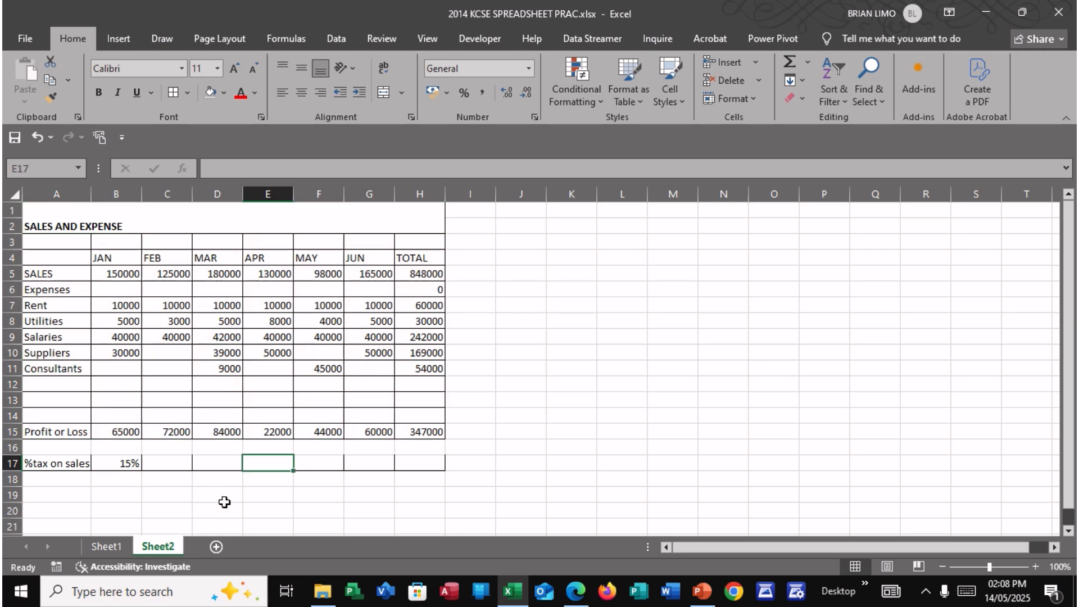
Check the tax row in the browser's exam PDF, then apply All Borders to A17:B17 in the Excel sheet.
click(573, 592)
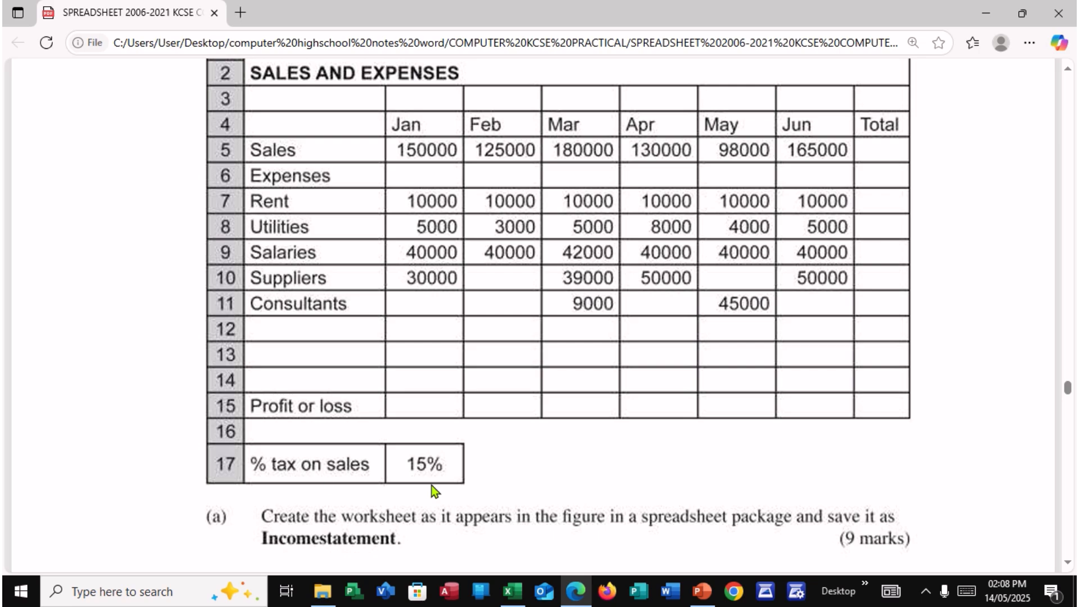
click(583, 589)
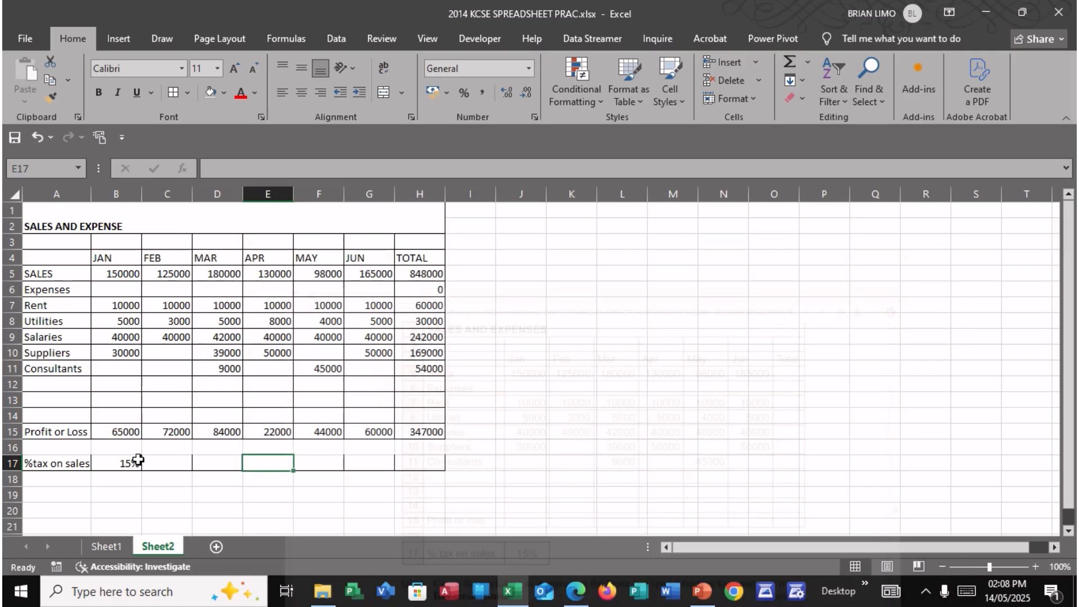
drag(34, 459, 112, 463)
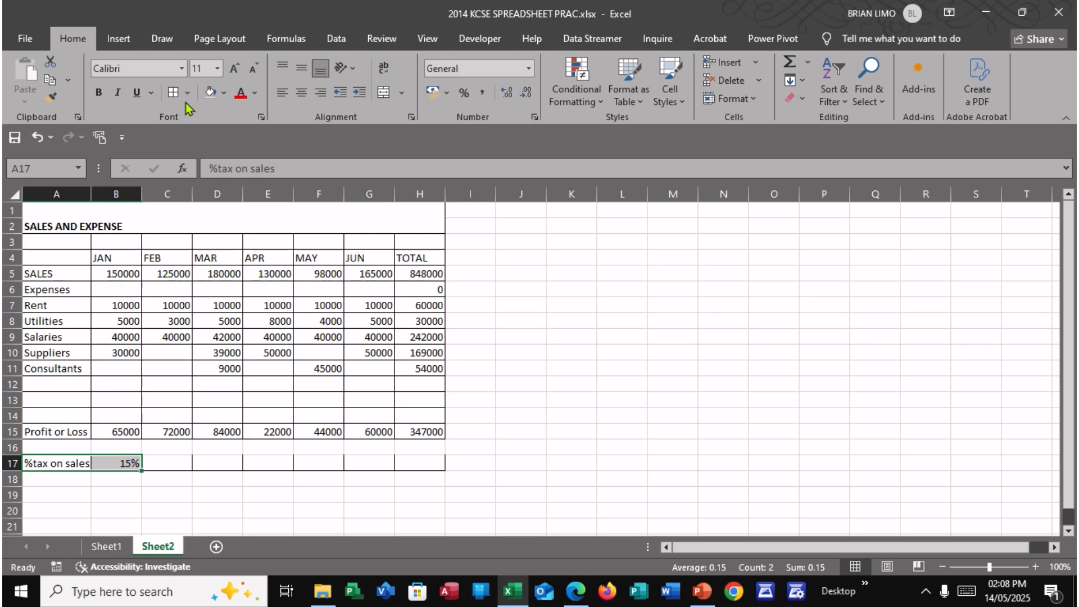
click(186, 92)
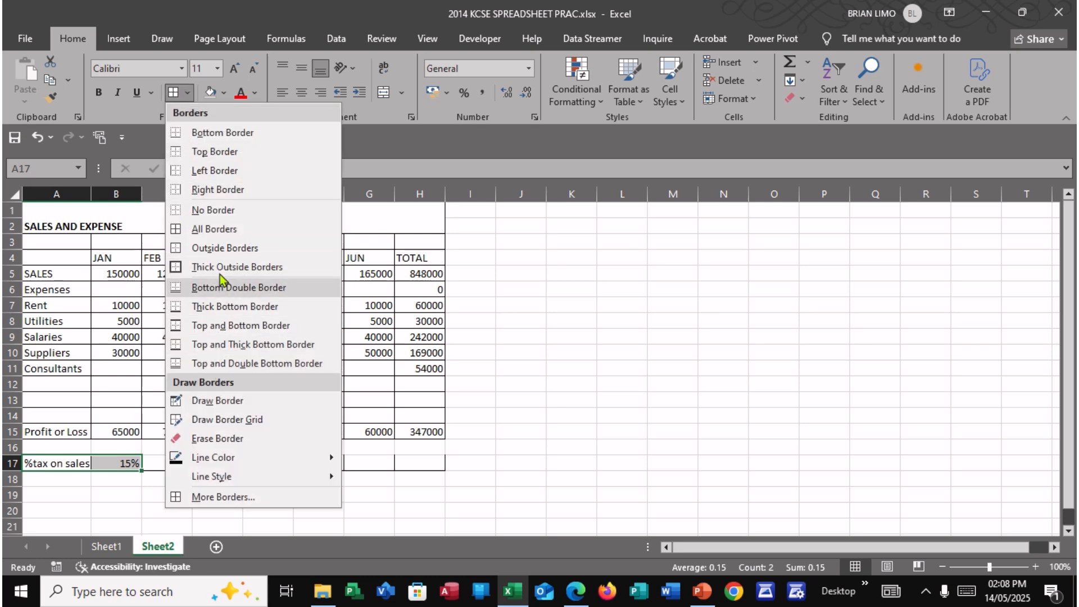
click(217, 229)
Try to clear the leftover borders in C17:H17.
drag(159, 460, 422, 465)
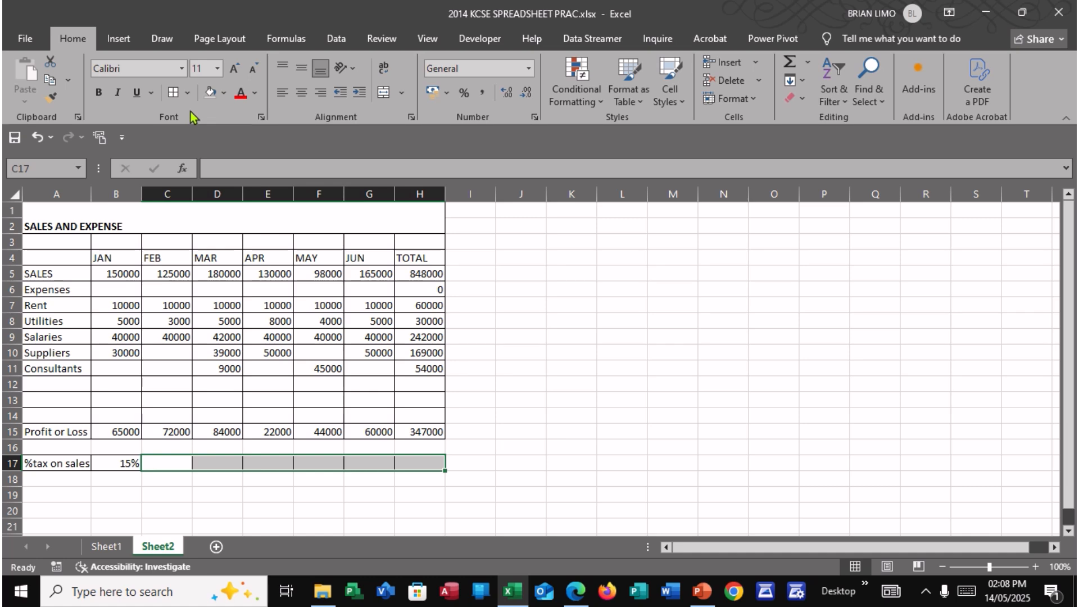
click(188, 93)
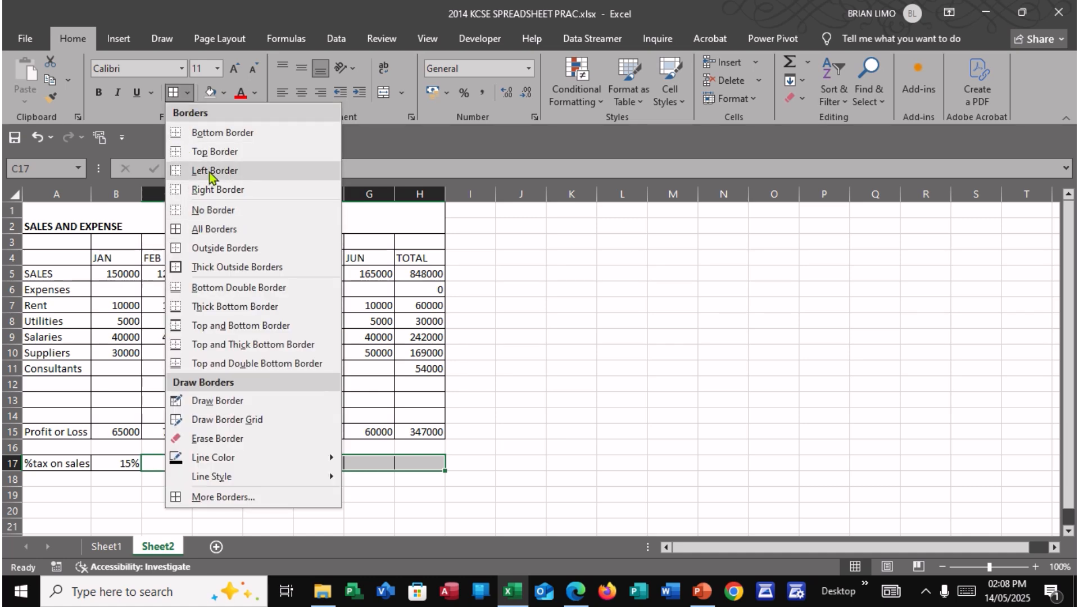
click(212, 145)
click(253, 478)
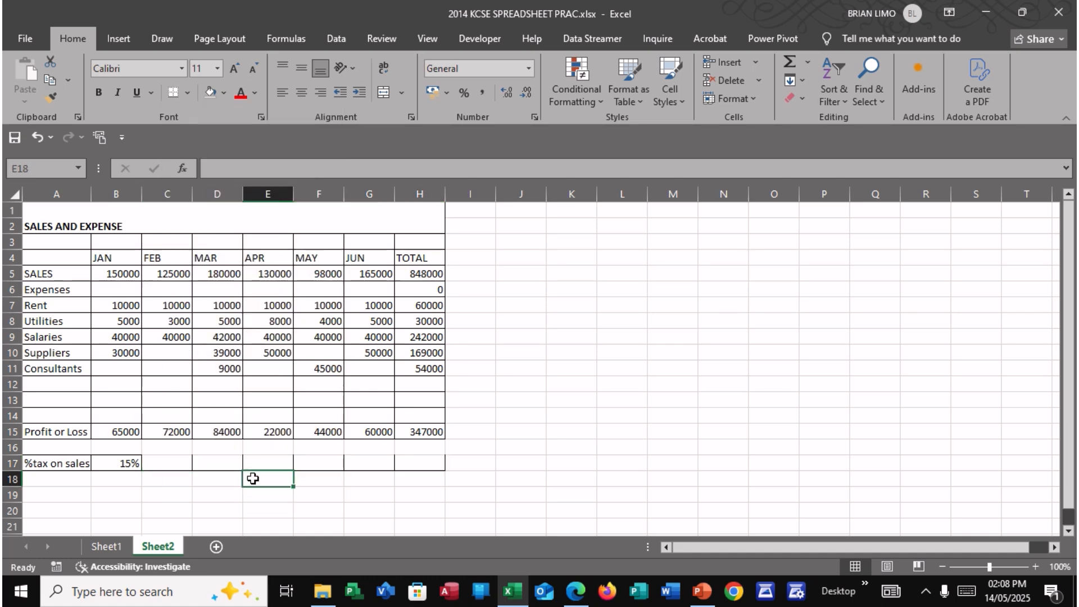
Set the empty cells C17:H17 beside the tax rate to No Border.
drag(160, 459, 439, 463)
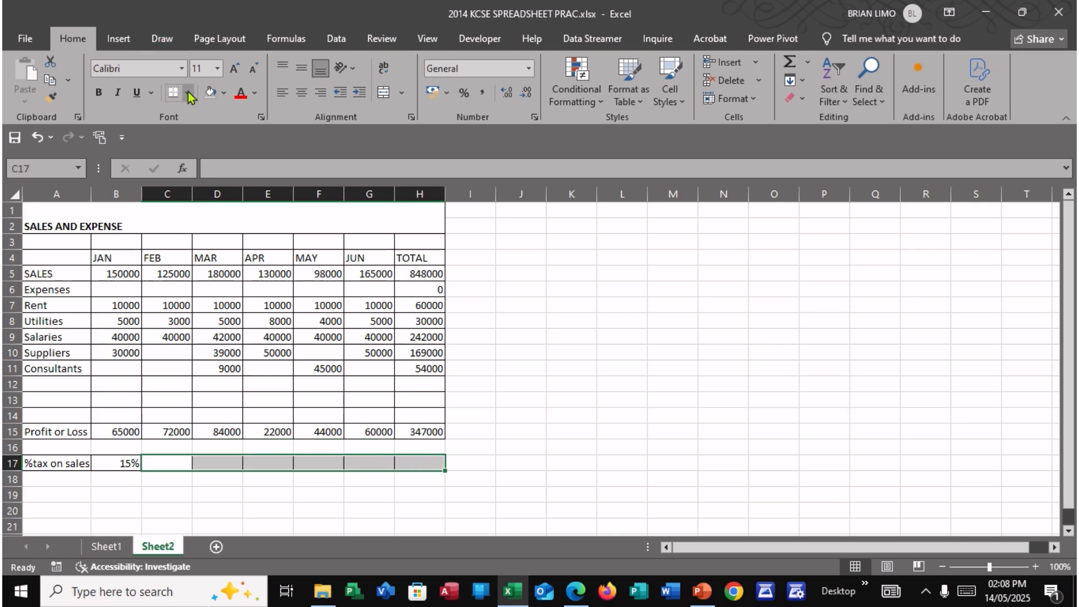
click(188, 92)
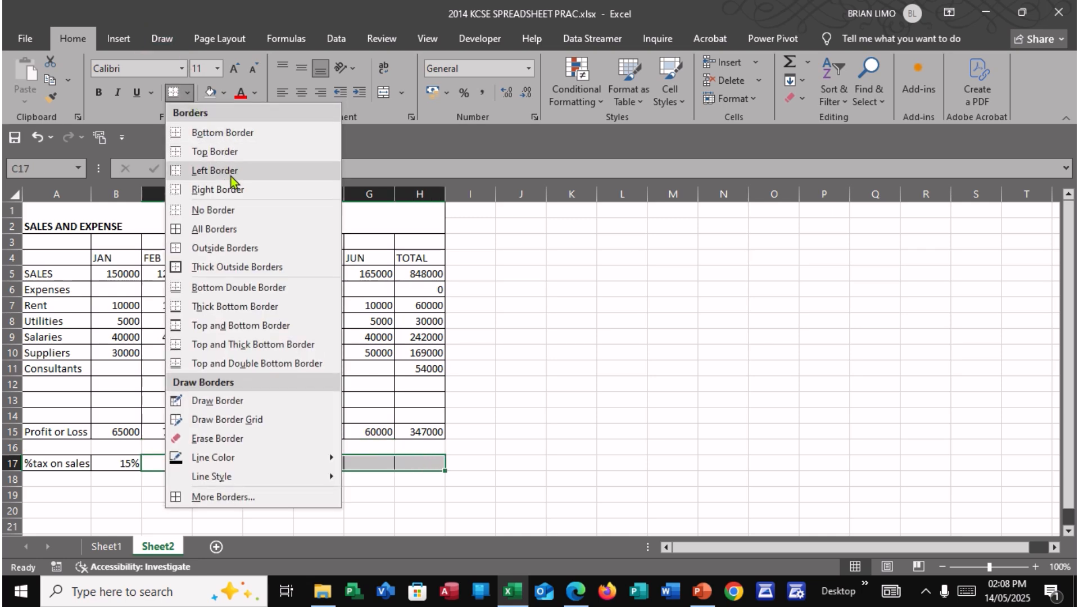
click(239, 211)
click(267, 481)
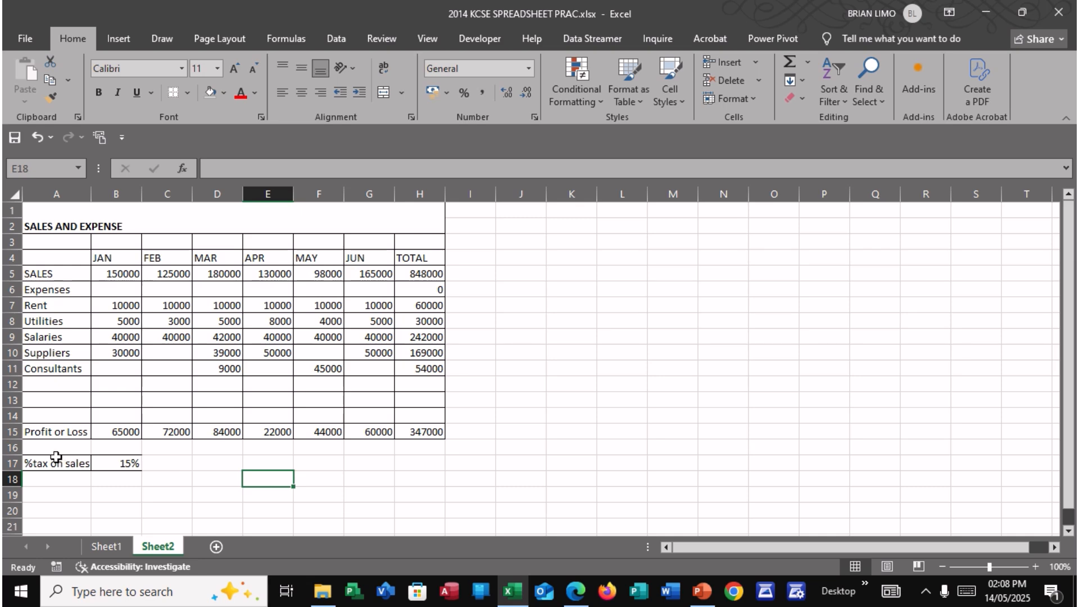
Apply Outside Borders to the %tax on sales cells A17:B17.
drag(54, 464, 125, 463)
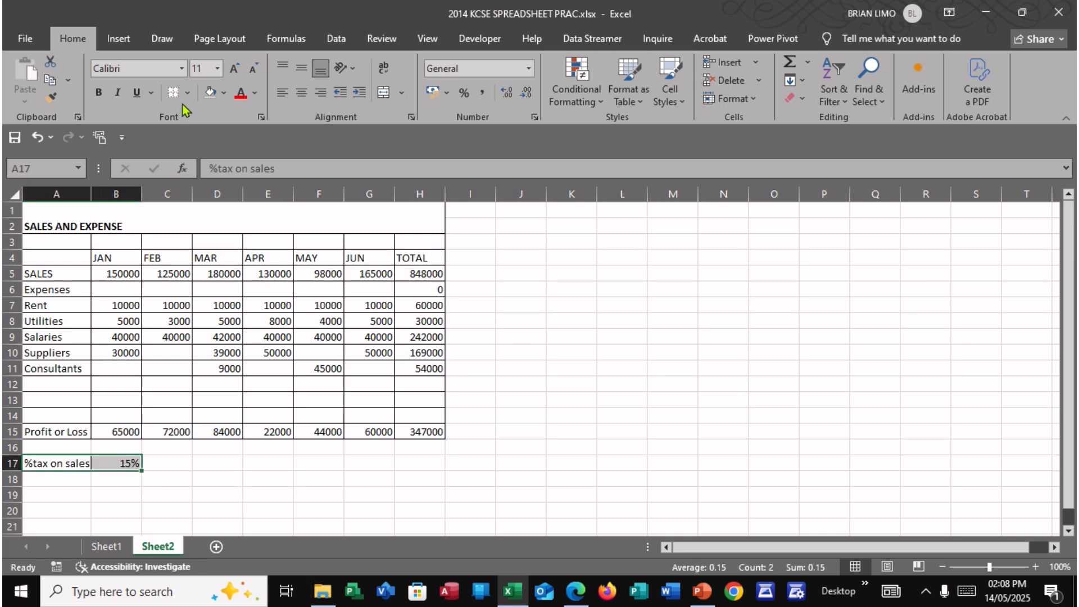
click(186, 100)
click(219, 248)
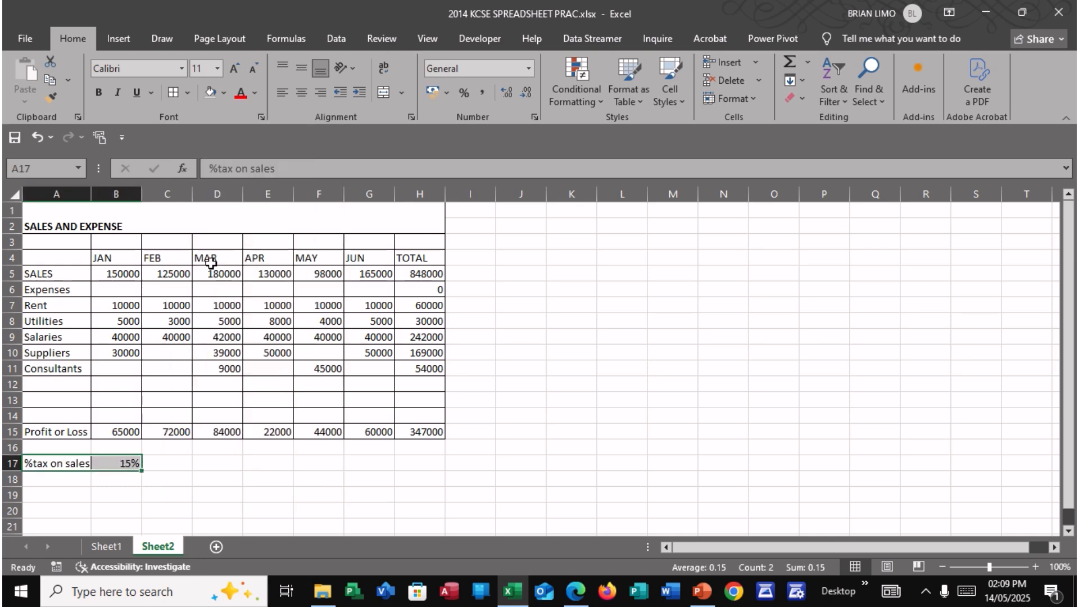
click(270, 450)
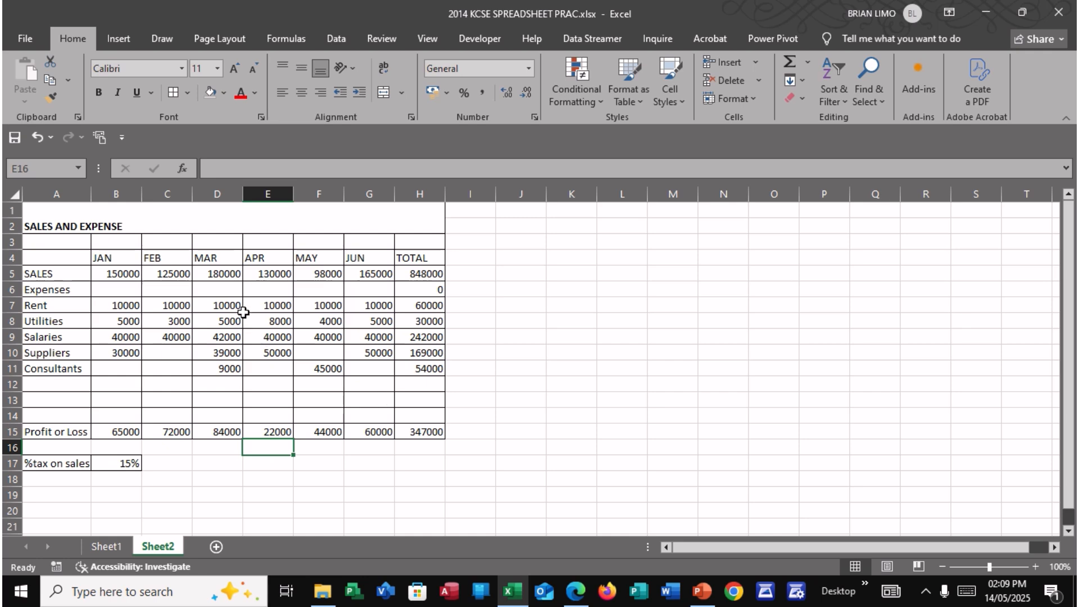
Read the save instruction in the browser's exam PDF, then begin saving a copy of the Excel workbook to the Desktop folder.
click(575, 591)
scroll(308, 417, down, 1)
scroll(308, 416, up, 3)
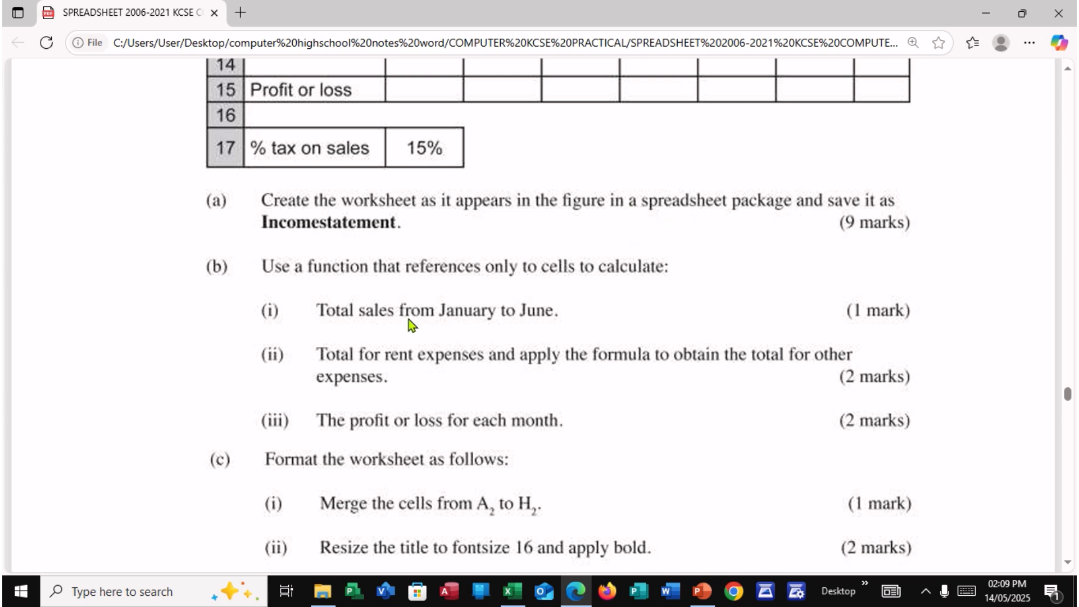
click(511, 590)
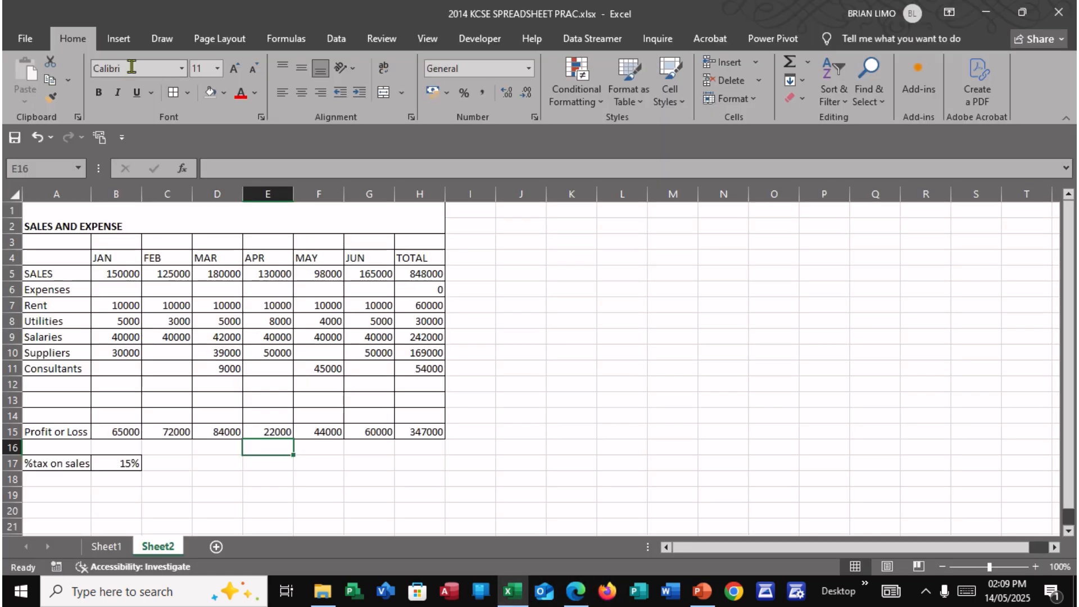
click(26, 41)
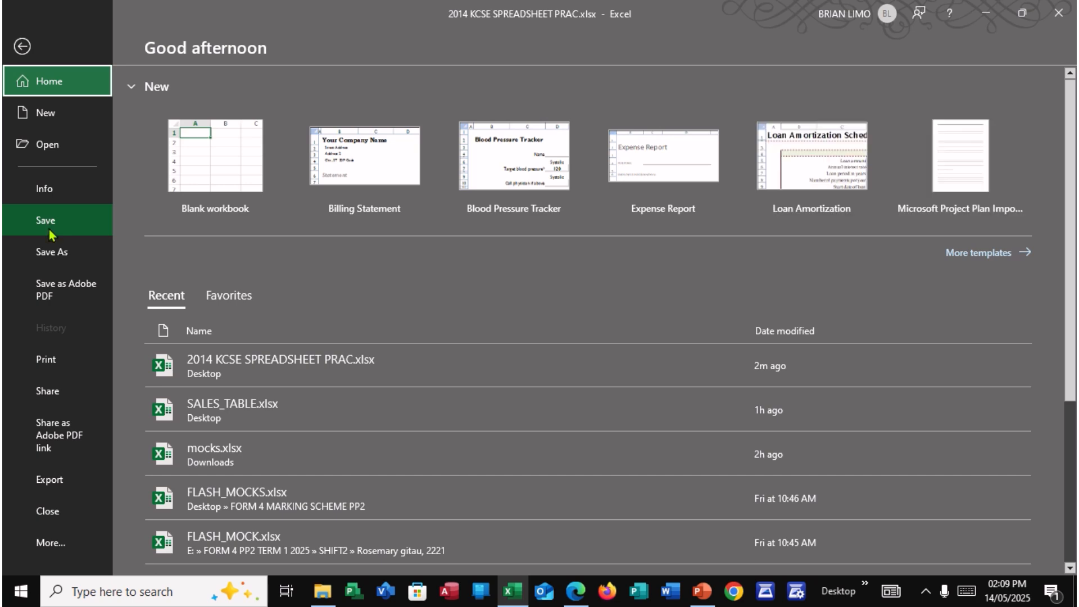
click(56, 252)
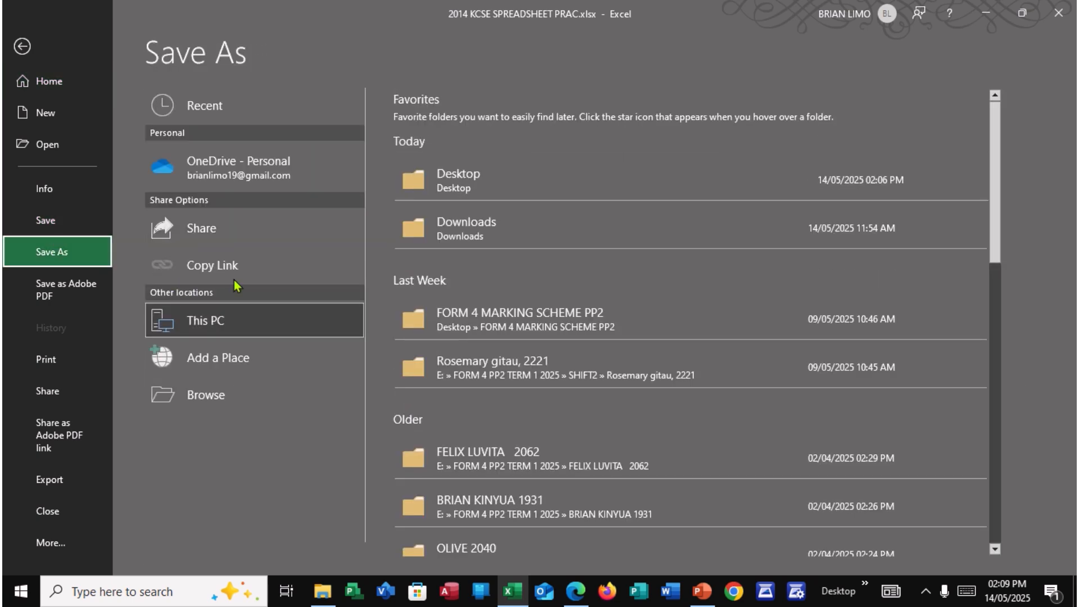
double_click(235, 318)
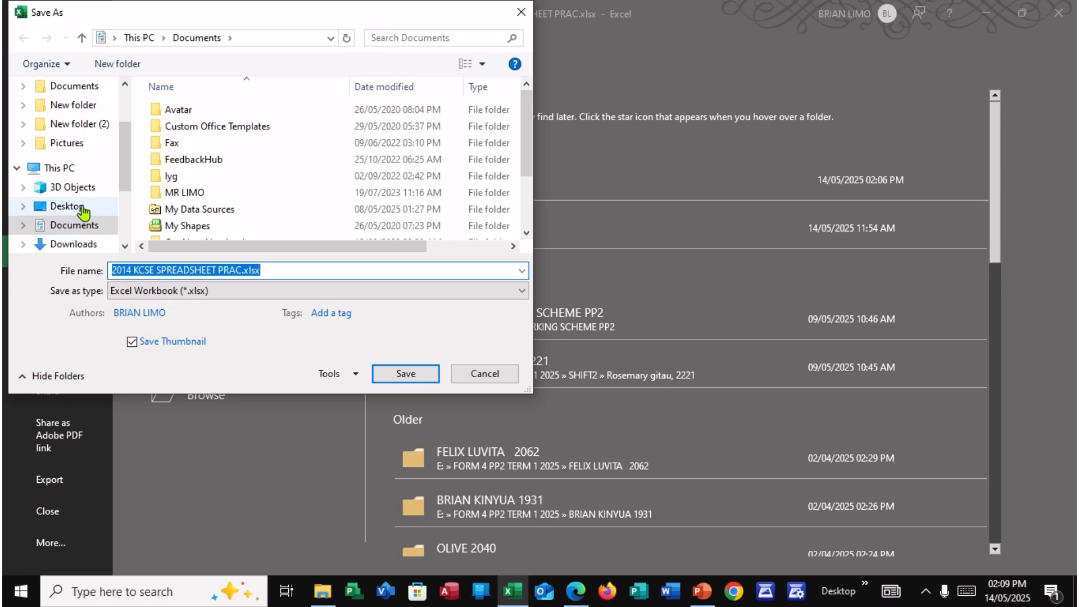
click(77, 210)
click(278, 275)
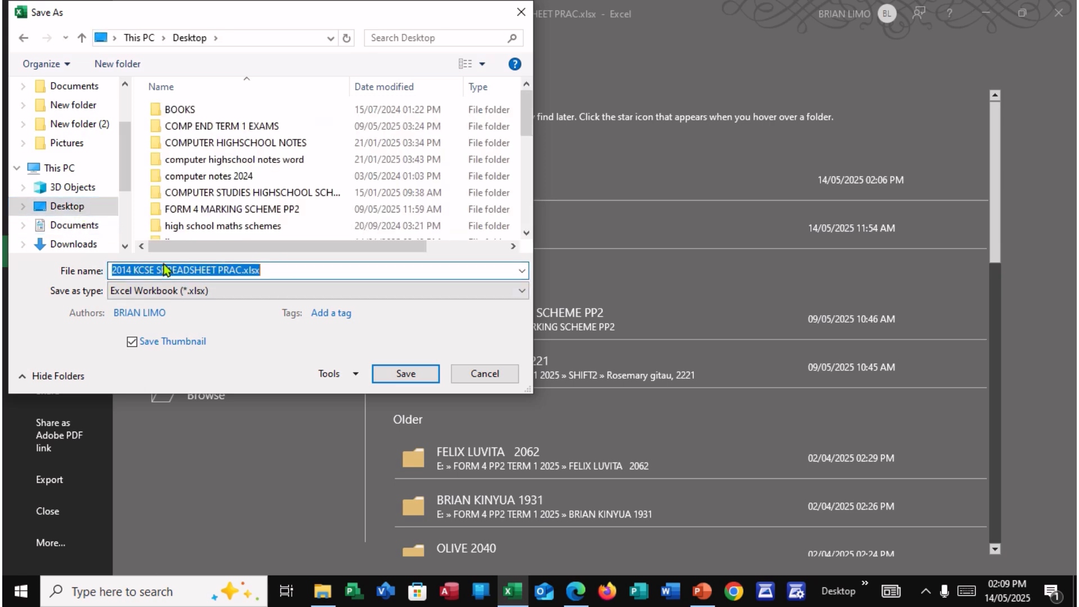
text(income s)
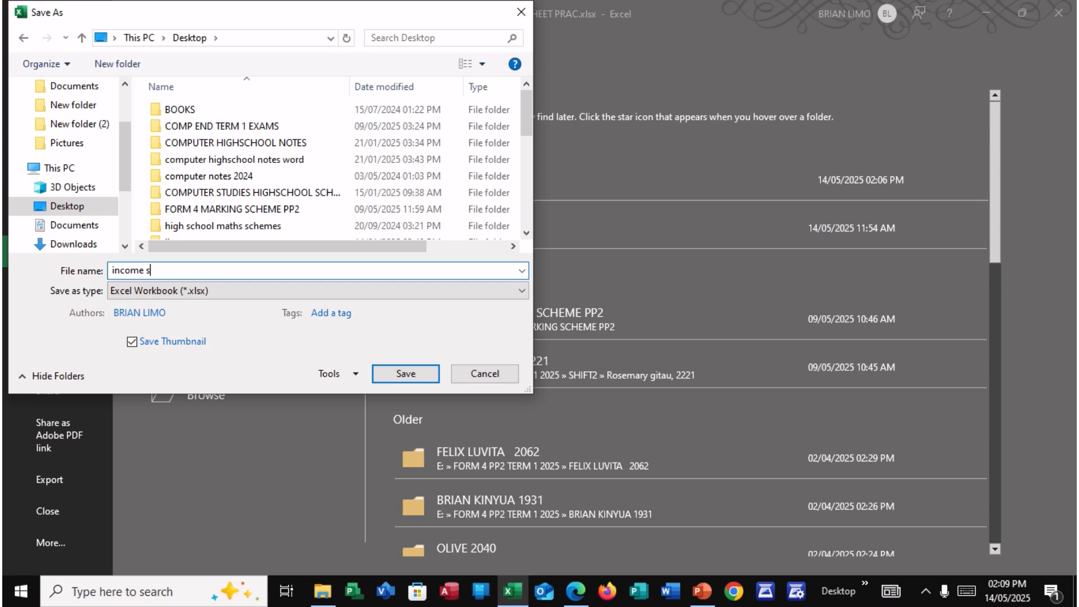
text(ta)
key(BackSpace)
key(BackSpace)
key(BackSpace)
key(BackSpace)
key(BackSpace)
key(BackSpace)
key(BackSpace)
key(BackSpace)
key(BackSpace)
Name the workbook copy INCOME STATEMENT and save it.
text(INCOME STATEMENT)
key(Return)
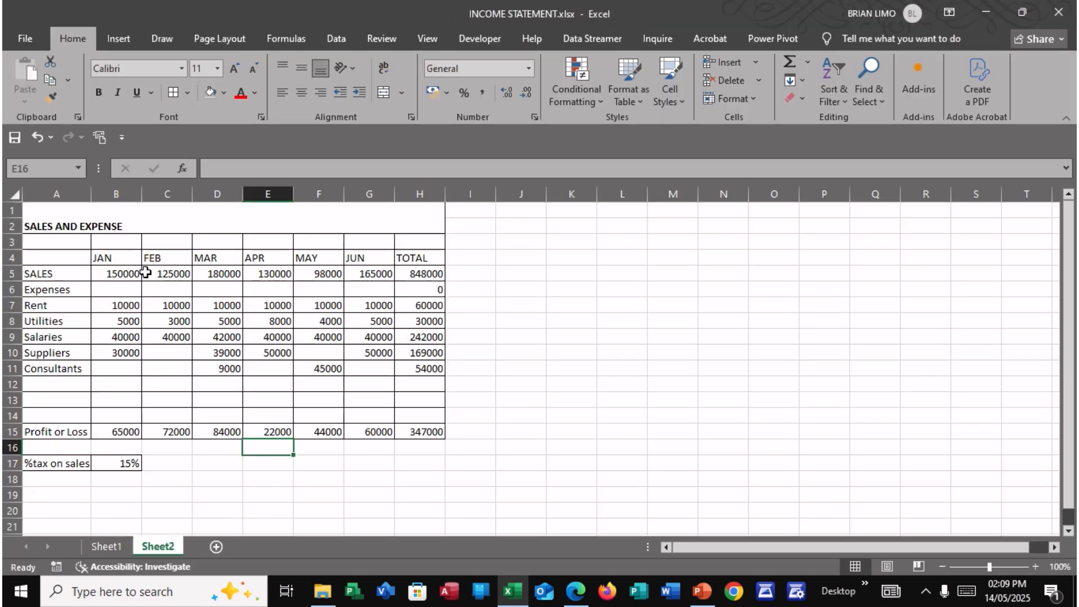
Read calculation tasks (b) and formatting tasks (c) in the browser's exam PDF, and return to the Excel workbook.
click(579, 593)
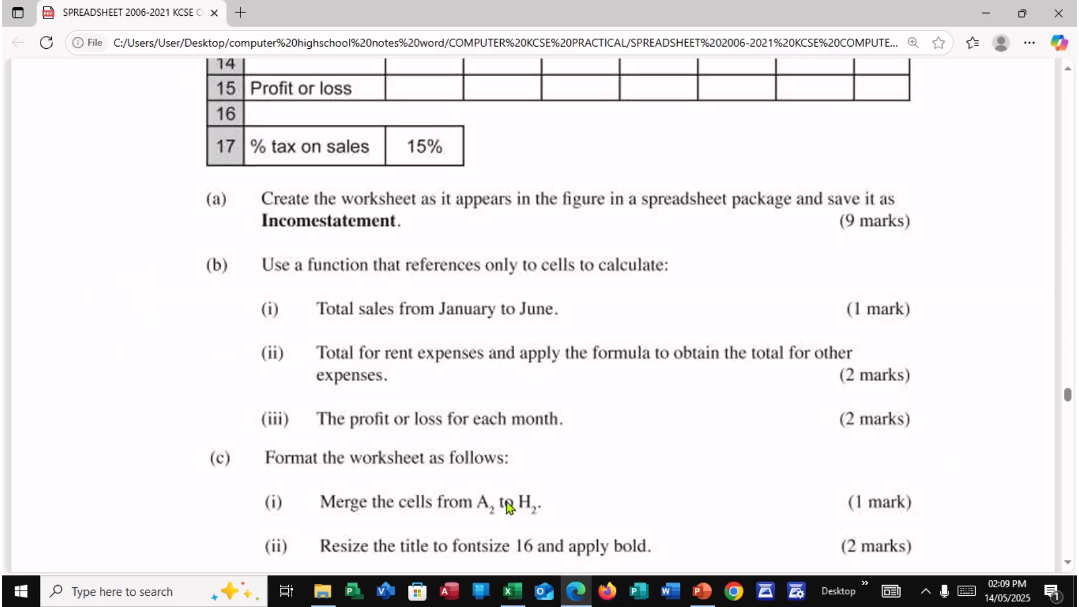
scroll(504, 497, down, 2)
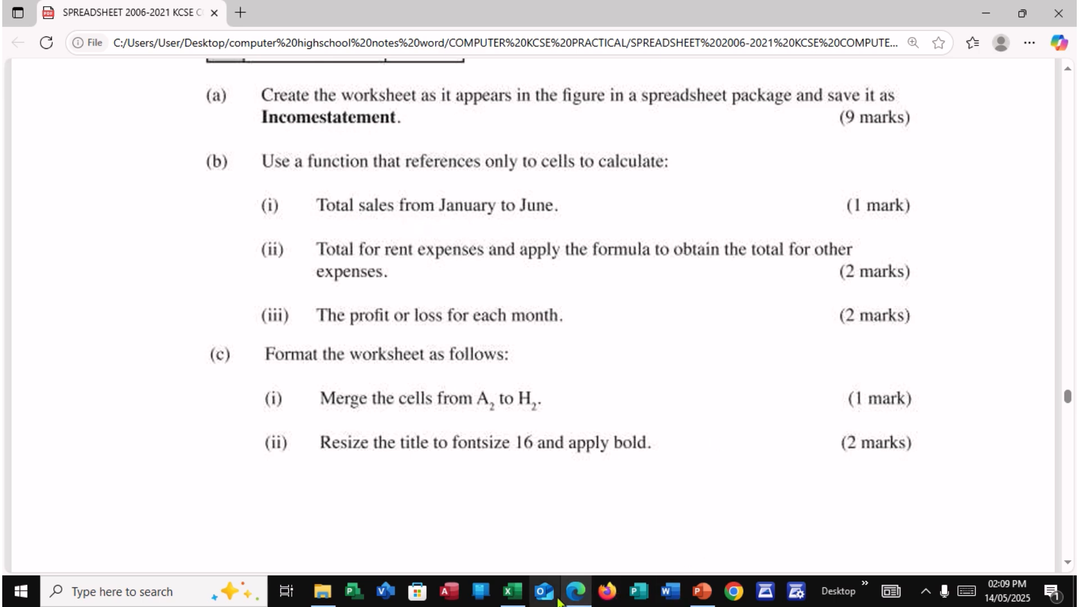
click(512, 590)
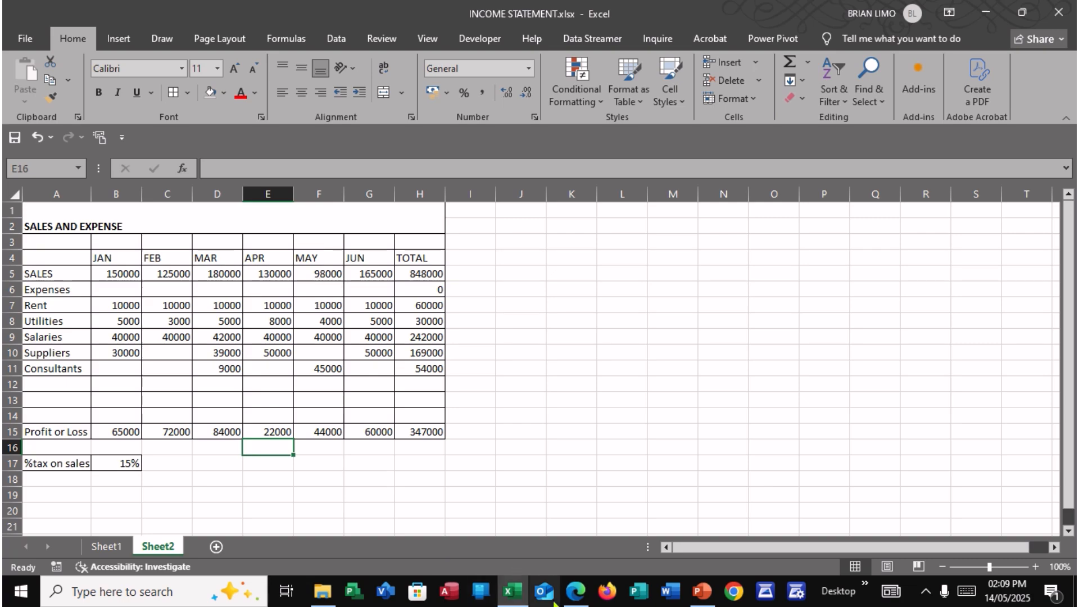
click(576, 591)
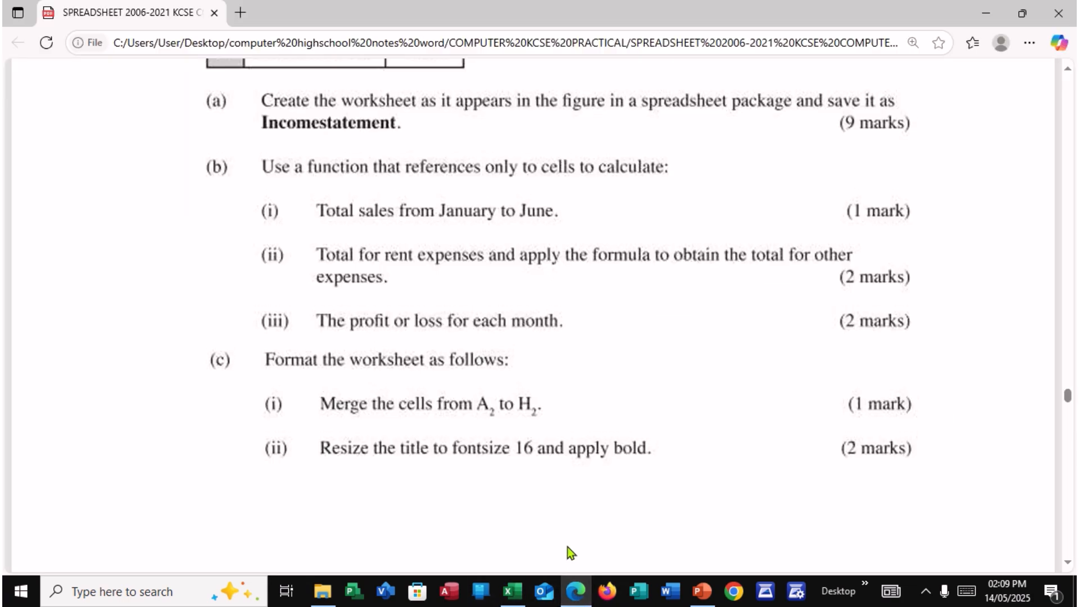
scroll(567, 545, up, 5)
scroll(566, 544, down, 10)
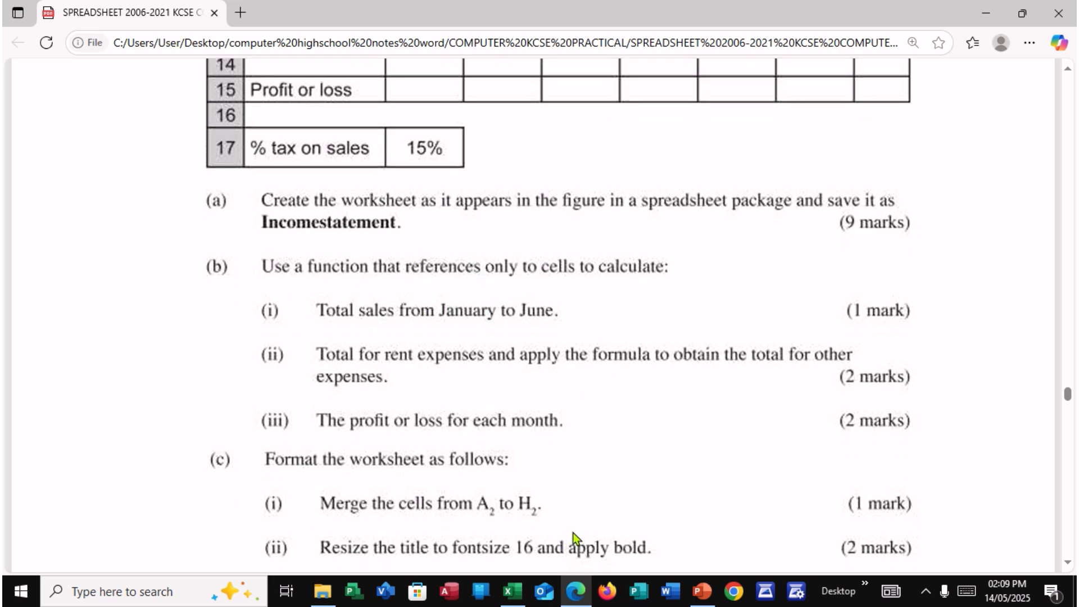
click(512, 591)
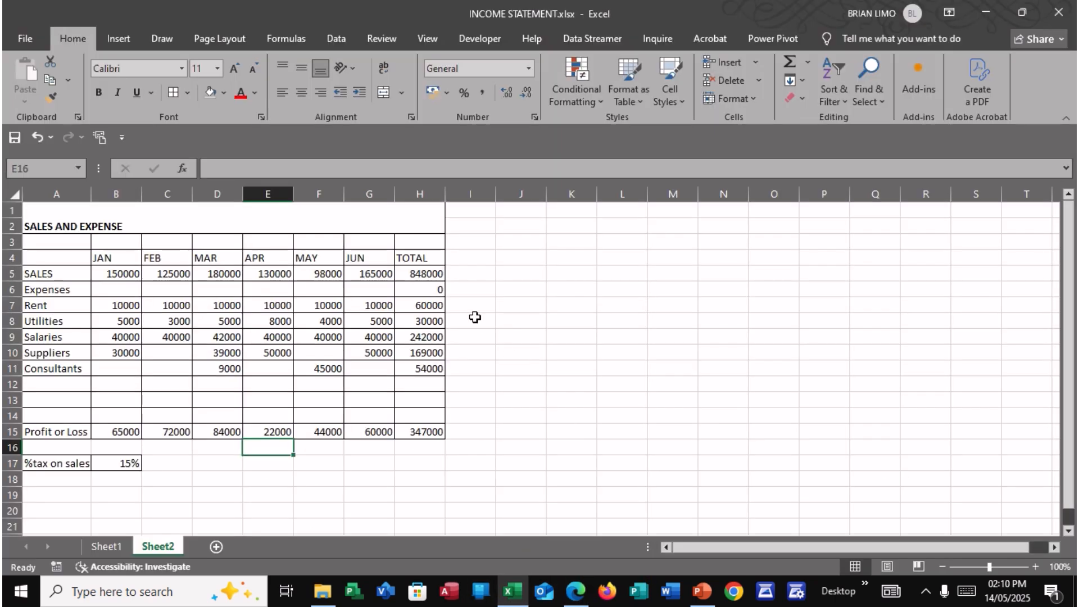
Clear the totals in H5:H15 and the monthly Profit or Loss values in B15:G15.
drag(420, 273, 436, 430)
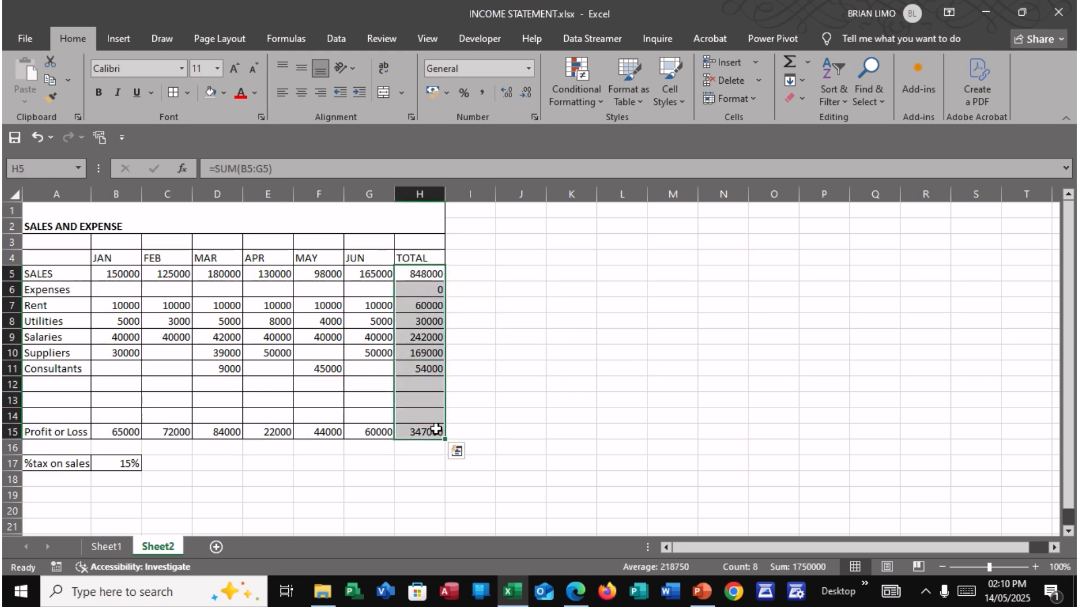
key(Delete)
drag(107, 433, 397, 430)
key(Delete)
Total the January to June sales in H5 with the formula =SUM(B5:G5).
click(412, 278)
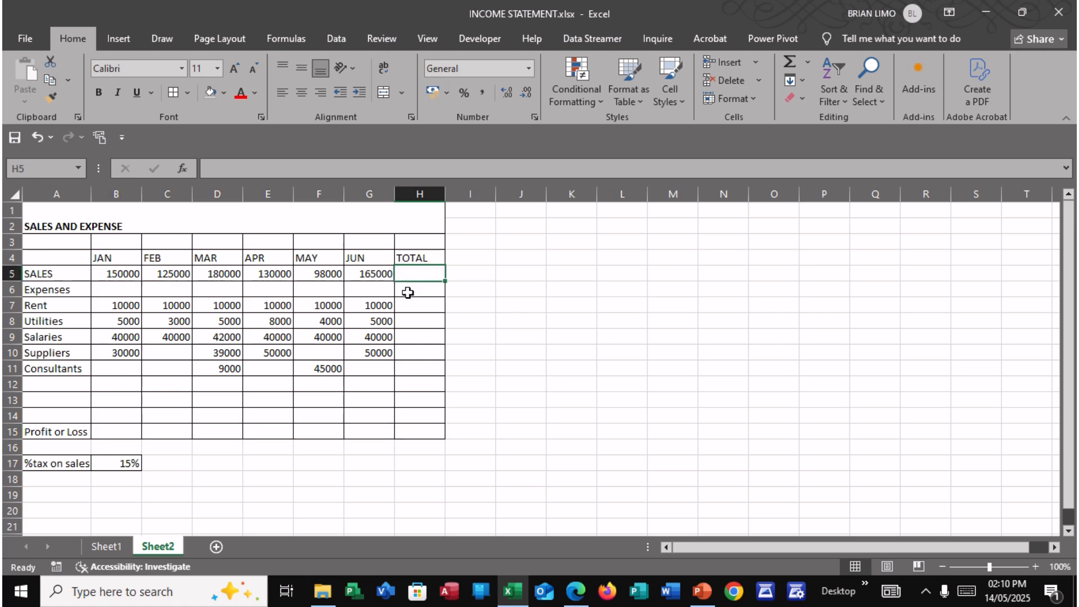
text(=)
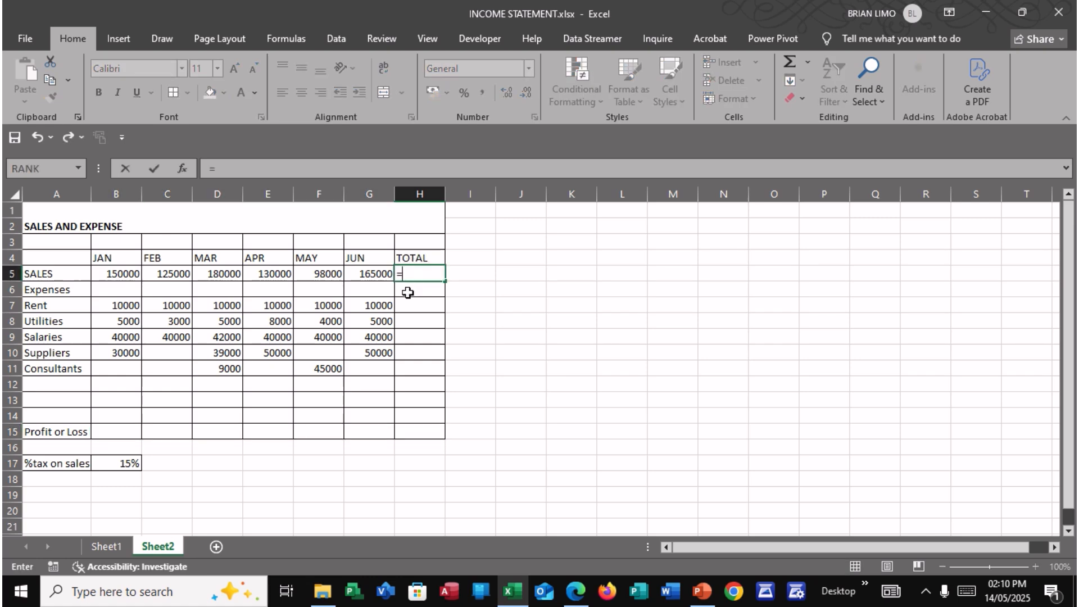
text(SUM)
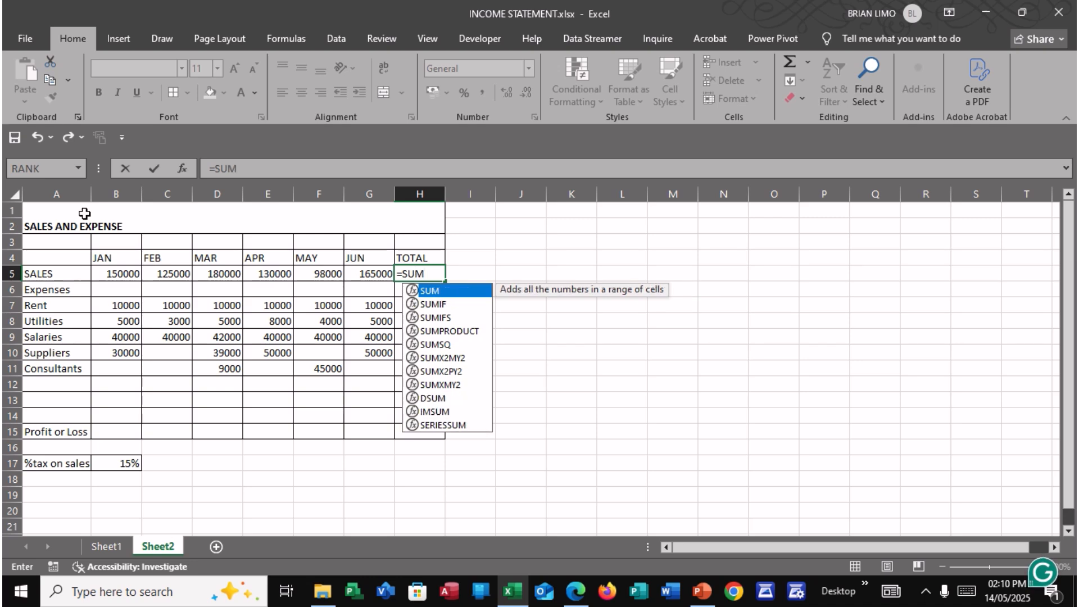
click(132, 272)
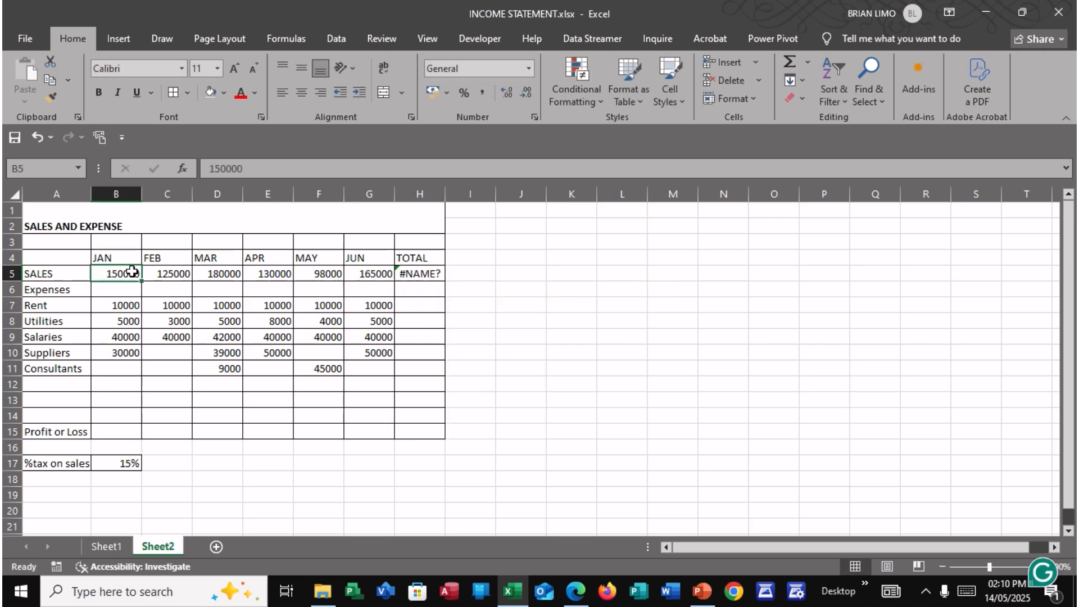
click(427, 273)
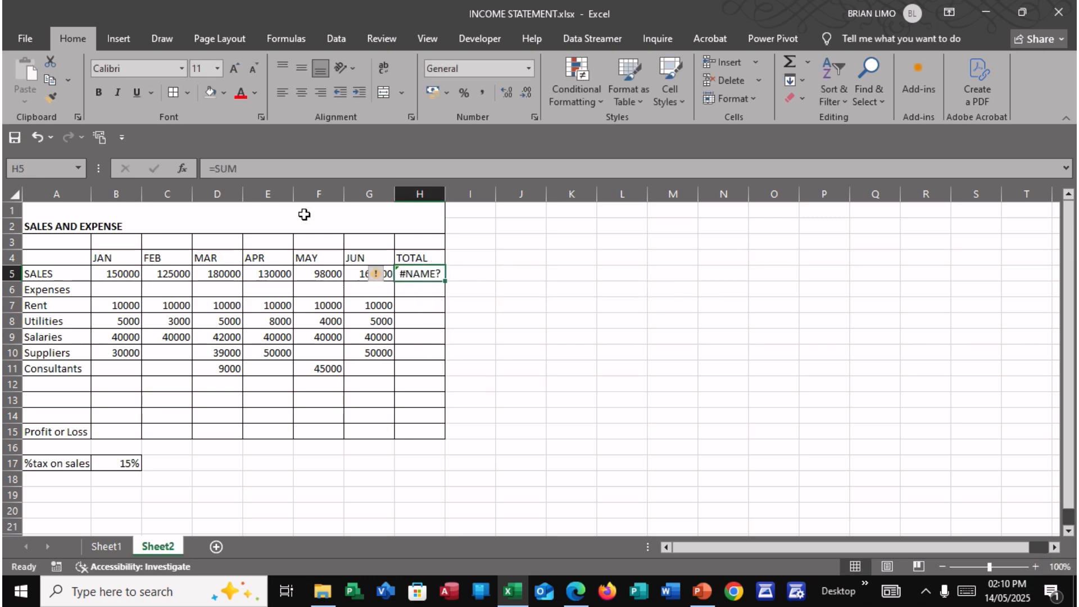
click(262, 171)
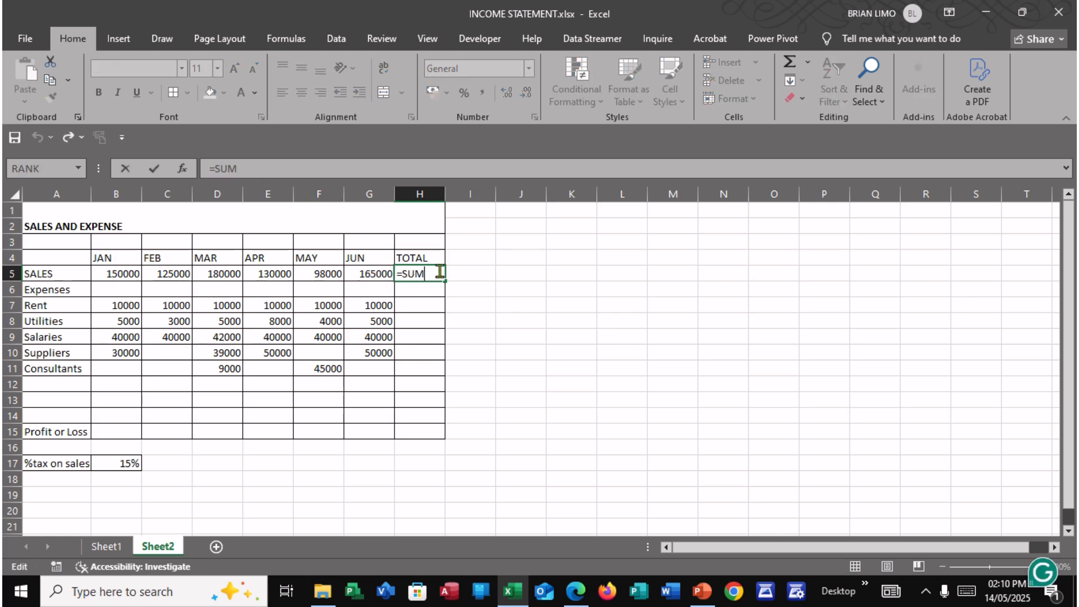
text(()
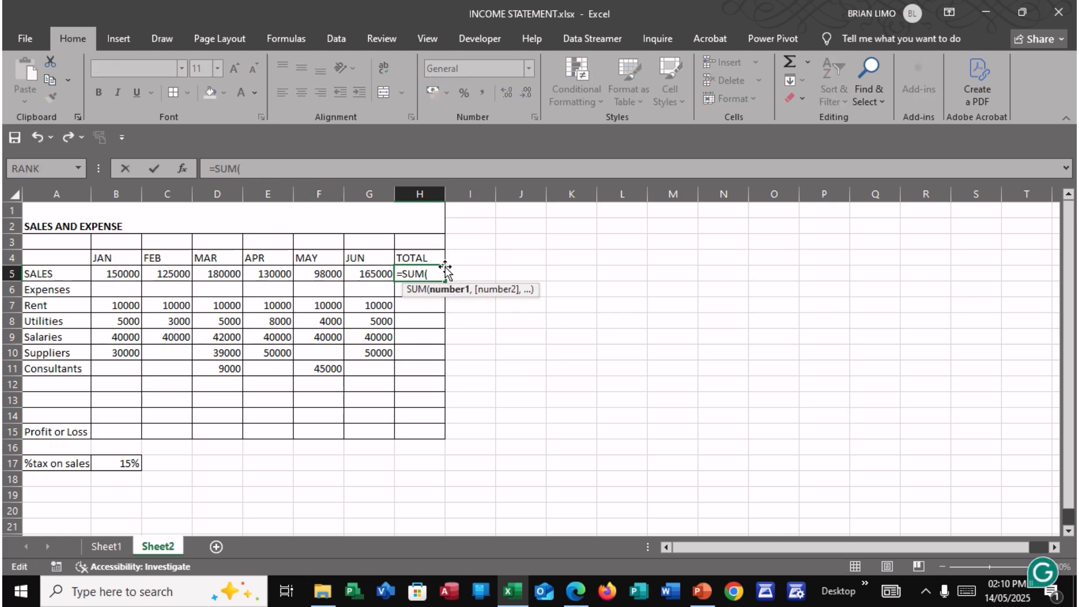
click(121, 272)
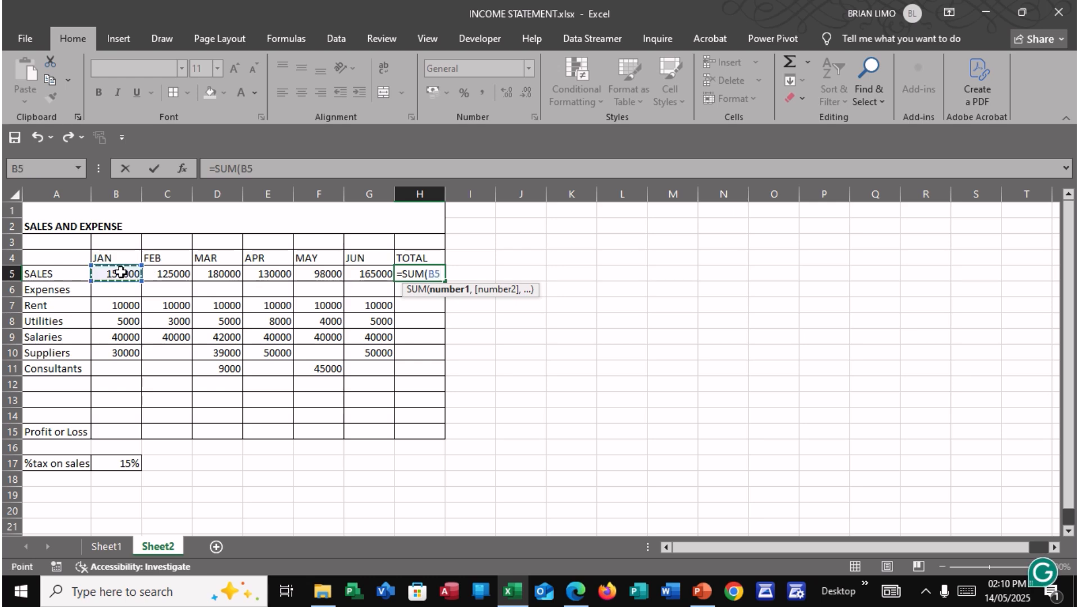
key(F8)
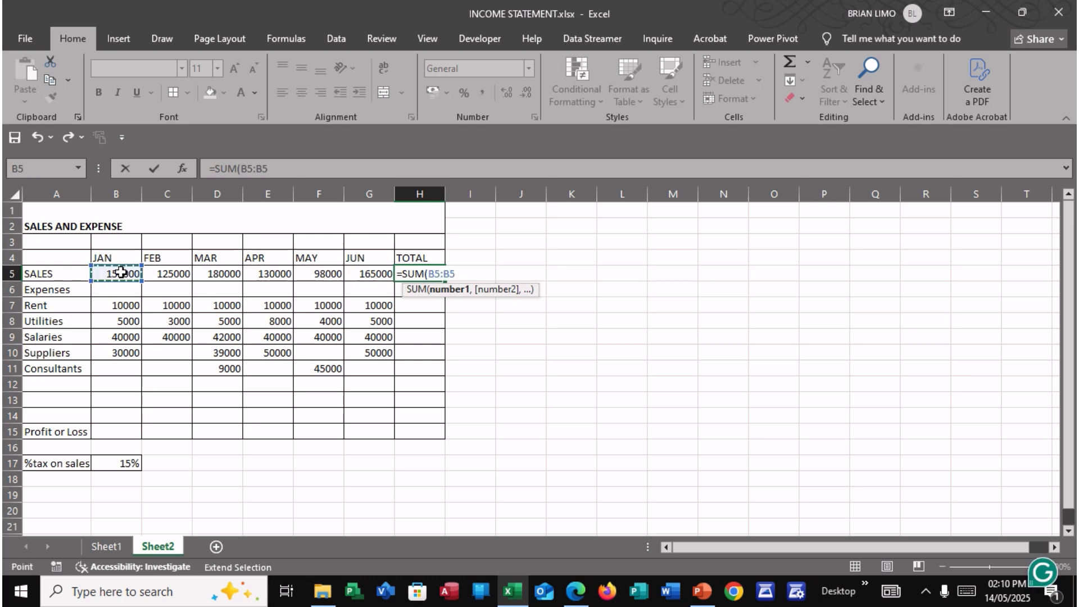
click(375, 276)
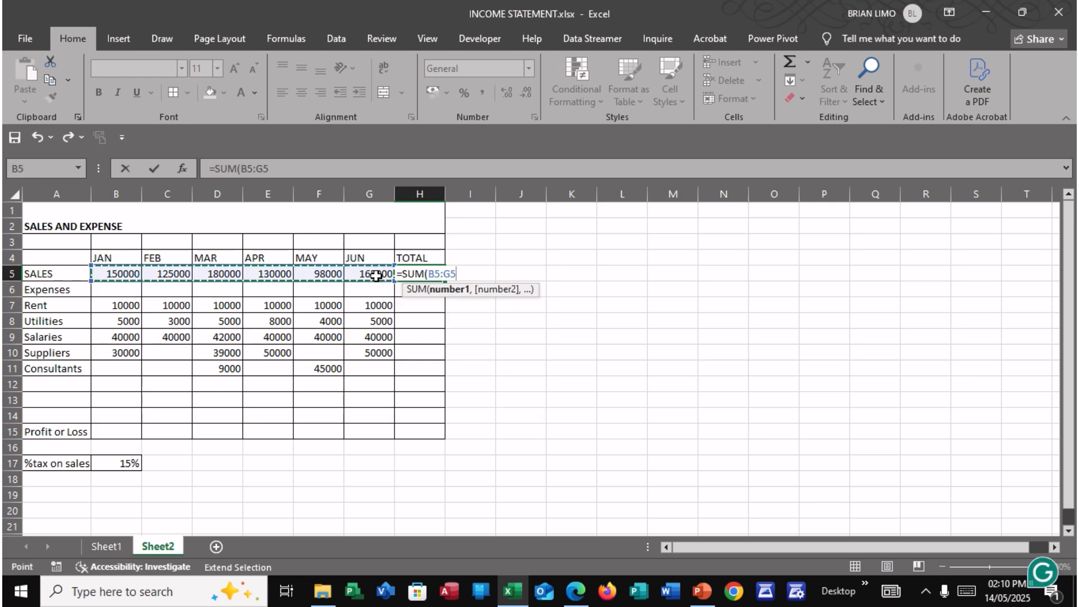
text())
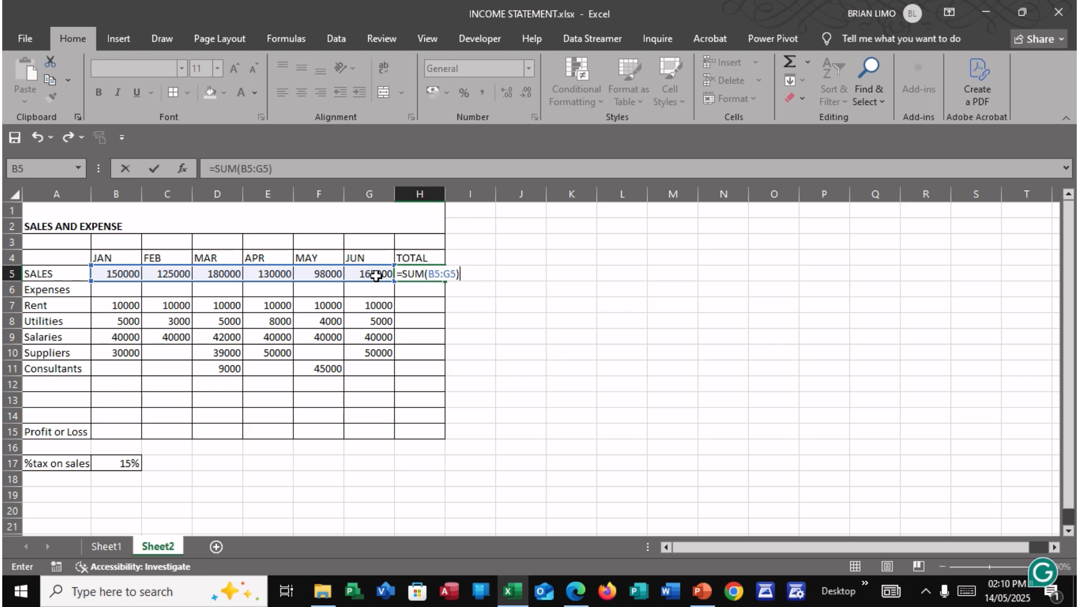
key(Return)
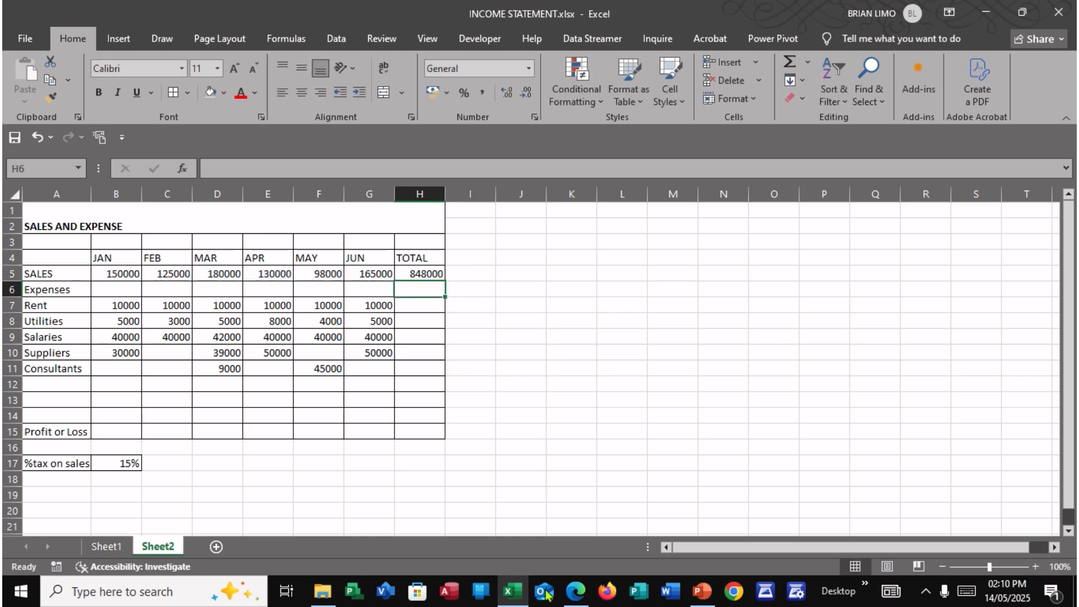
Check the rent expenses task in the browser's exam PDF, and total the Rent row in Excel cell H7 with =SUM(B7:G7).
click(576, 592)
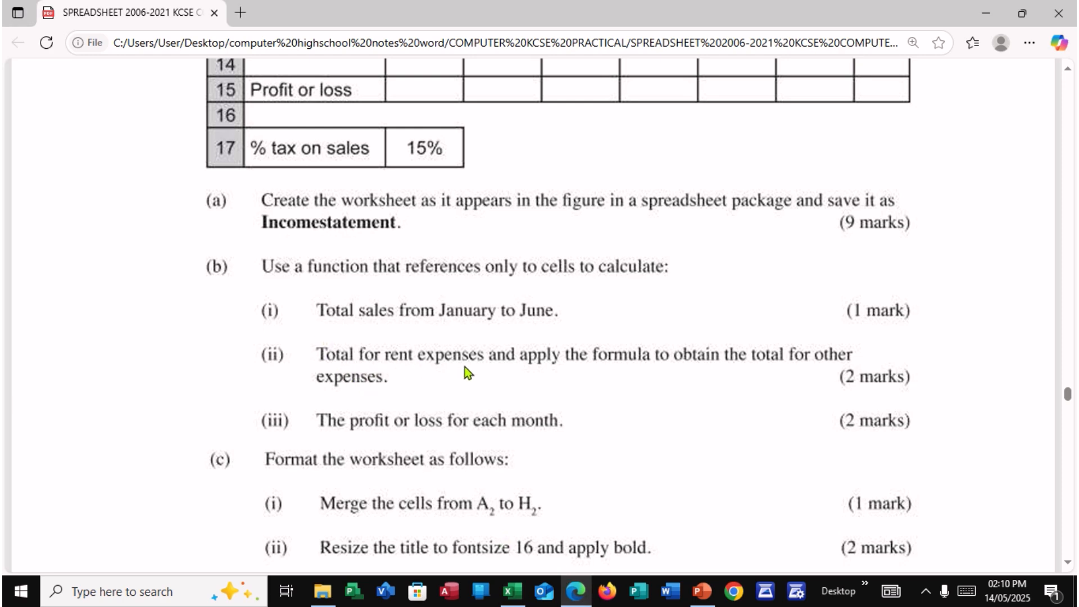
click(576, 591)
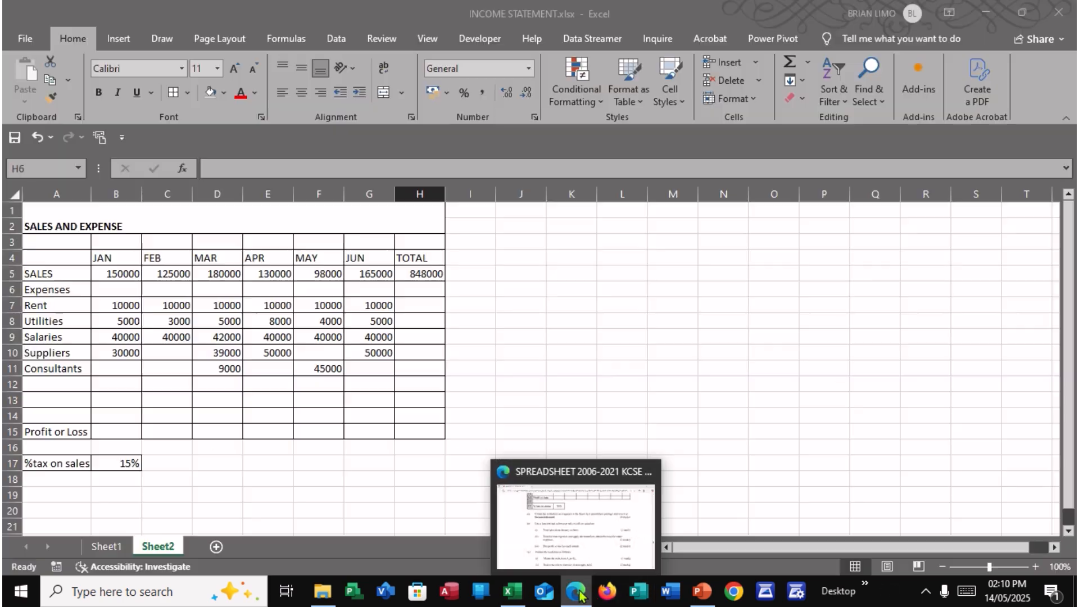
click(414, 304)
text(=S)
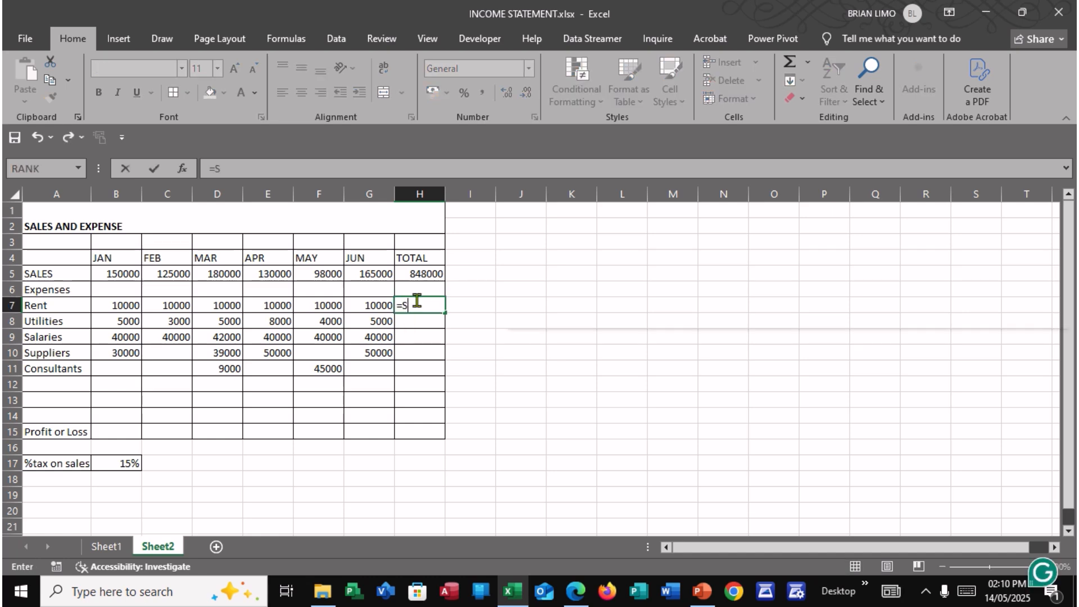
text(UM()
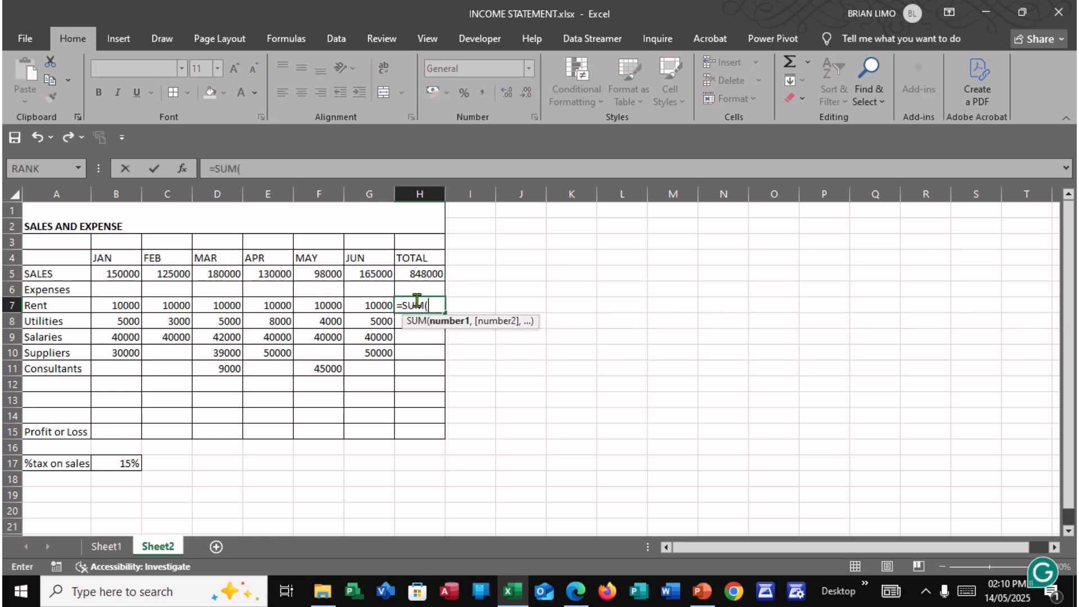
click(106, 305)
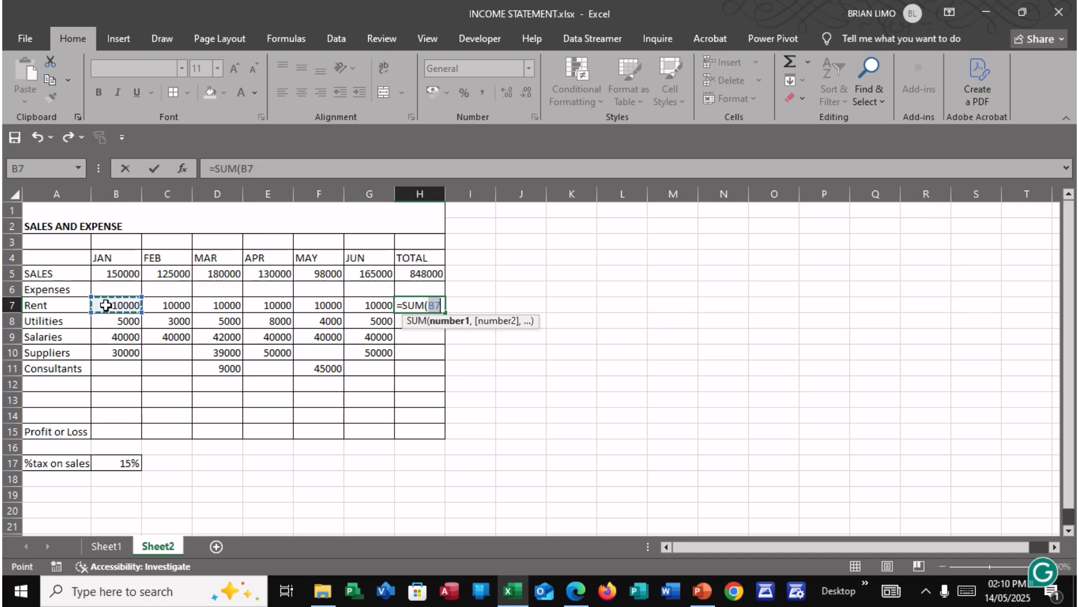
drag(106, 305, 371, 310)
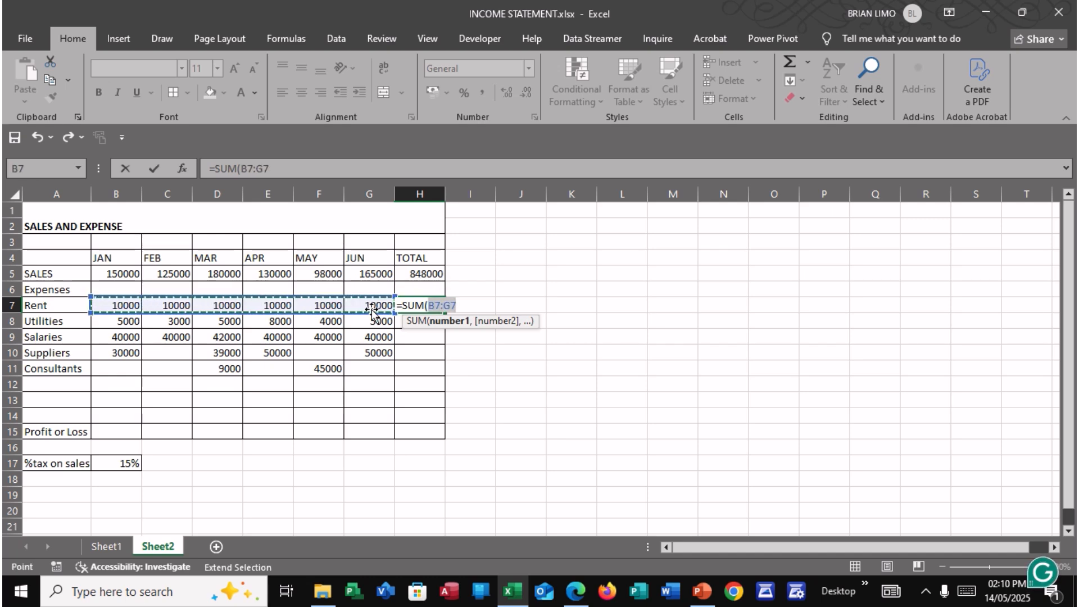
text())
key(Return)
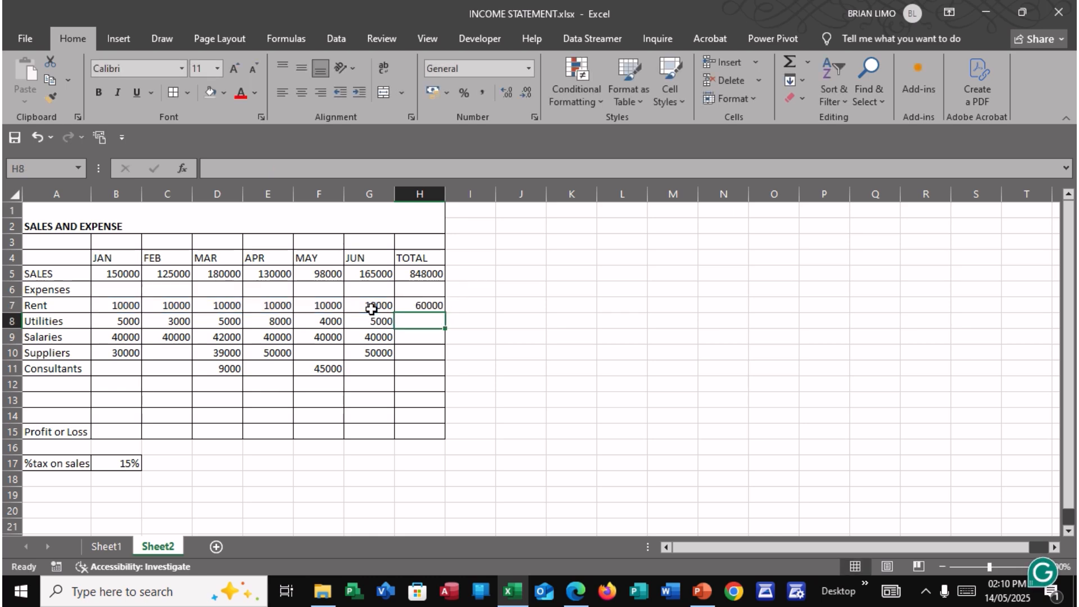
click(428, 307)
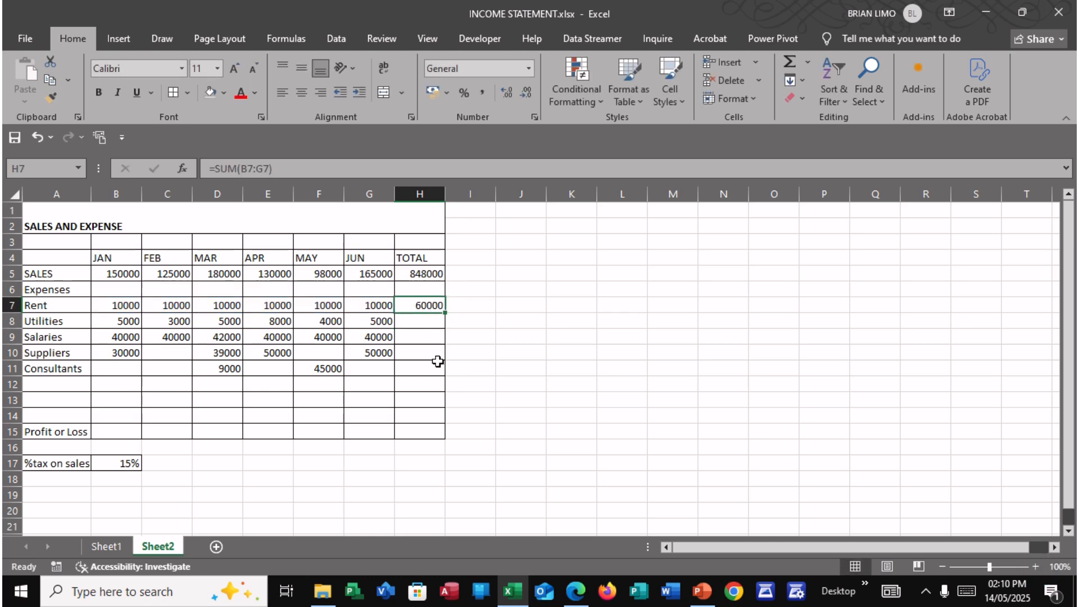
Recheck the expense totals task in the browser's exam PDF, and total the Utilities row in Excel cell H8 with =B8+C8+D8+E8+F8+G8.
click(579, 591)
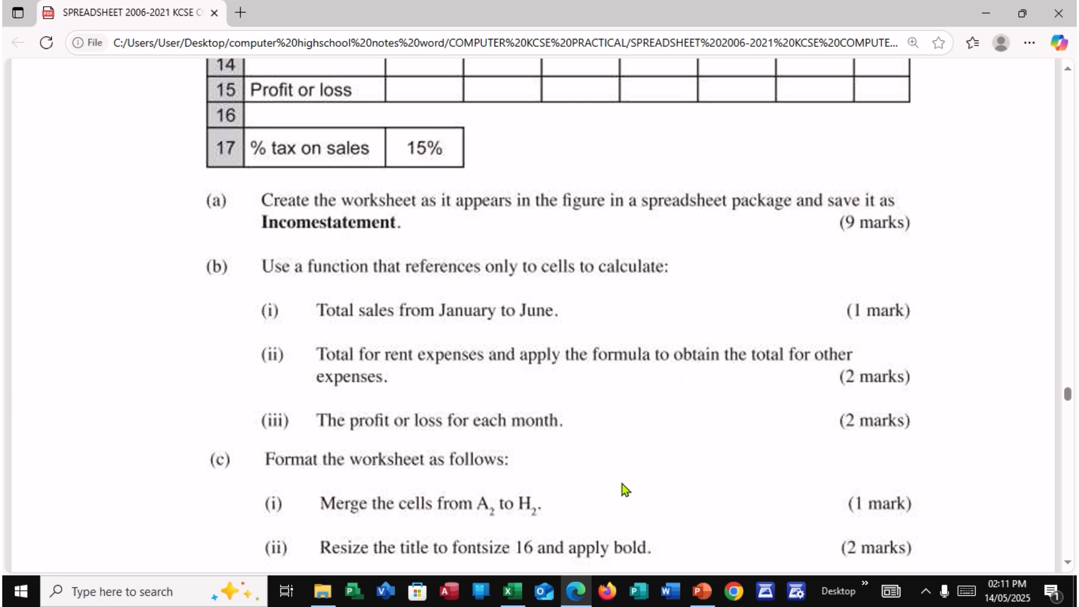
click(575, 591)
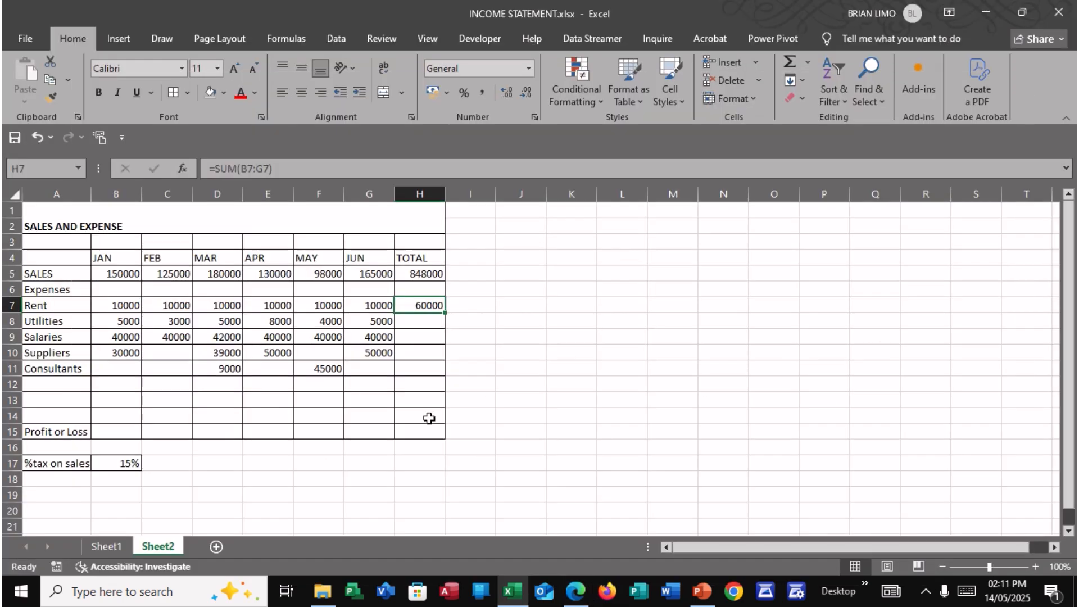
click(418, 325)
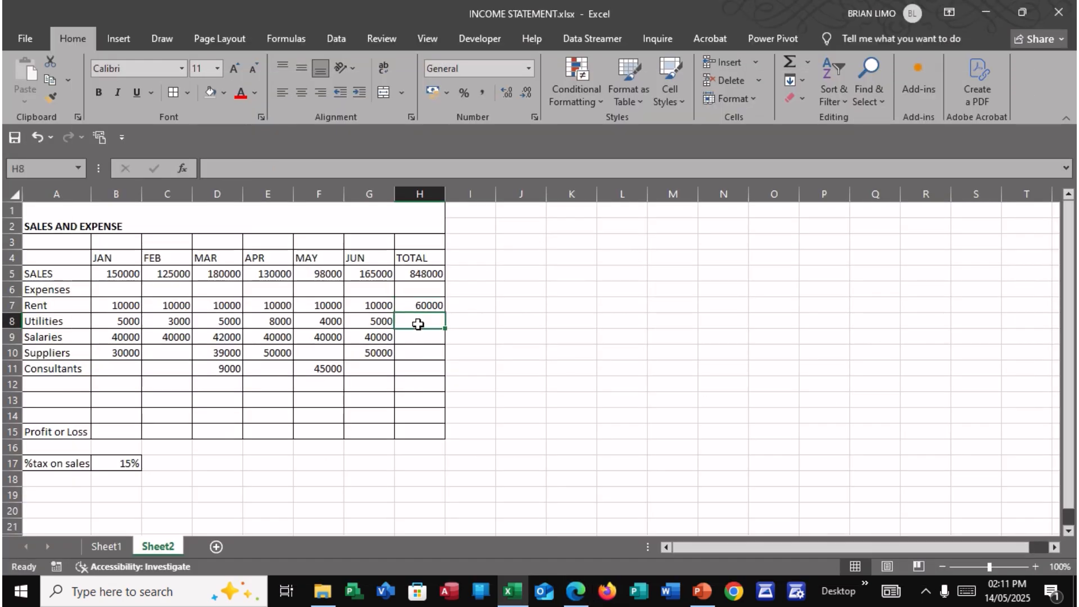
text(=)
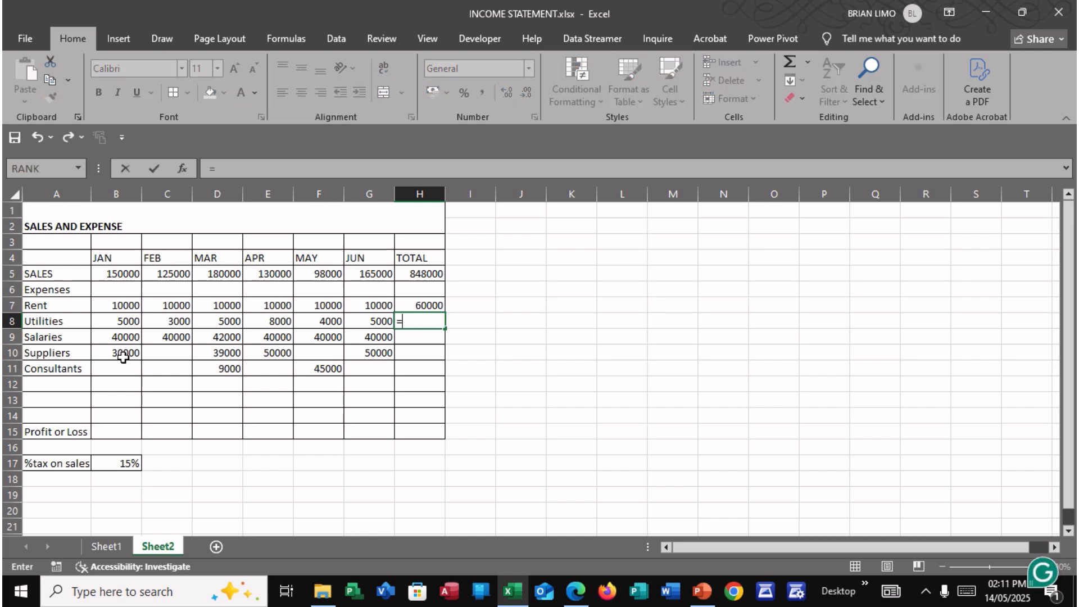
click(112, 319)
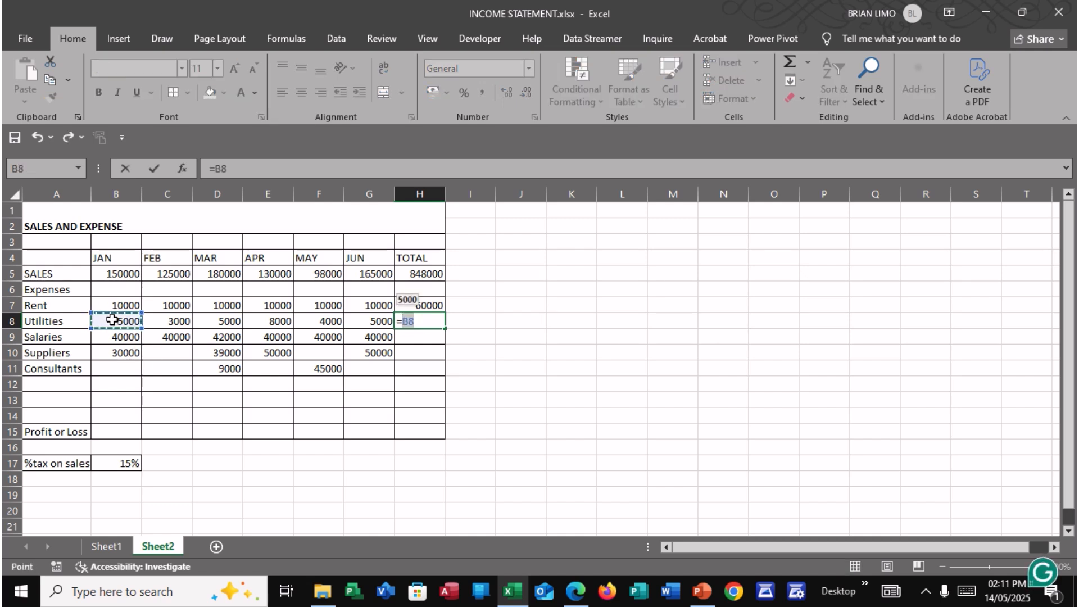
text(+)
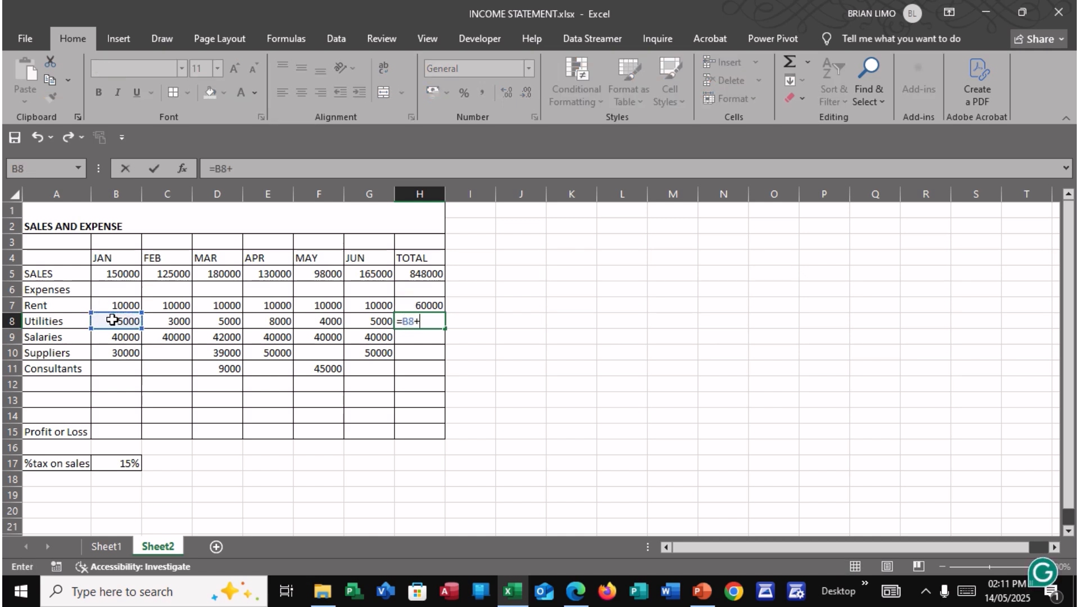
click(172, 320)
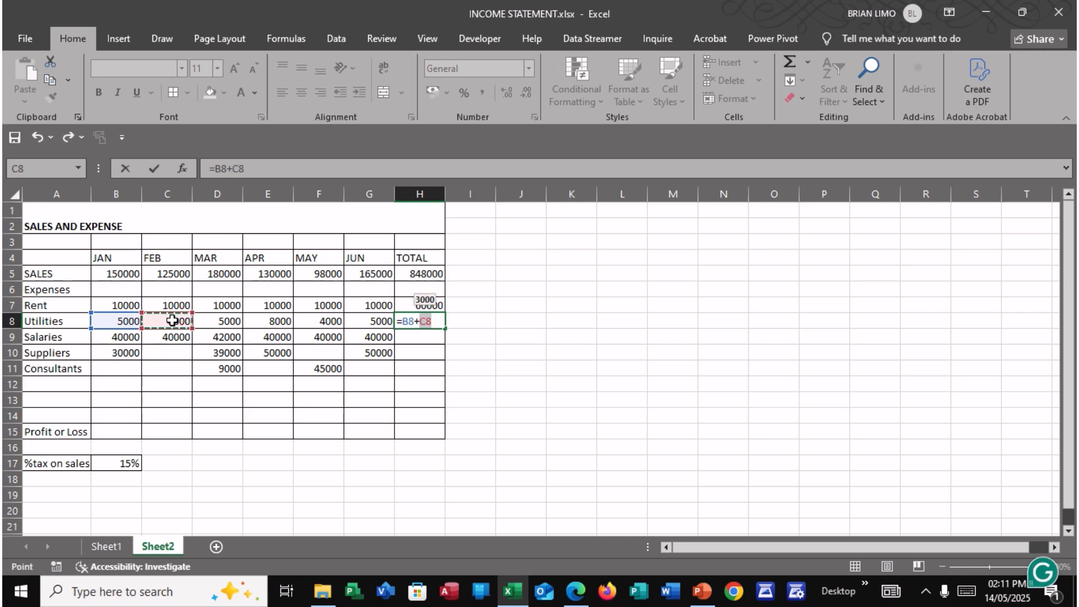
text(+)
click(211, 319)
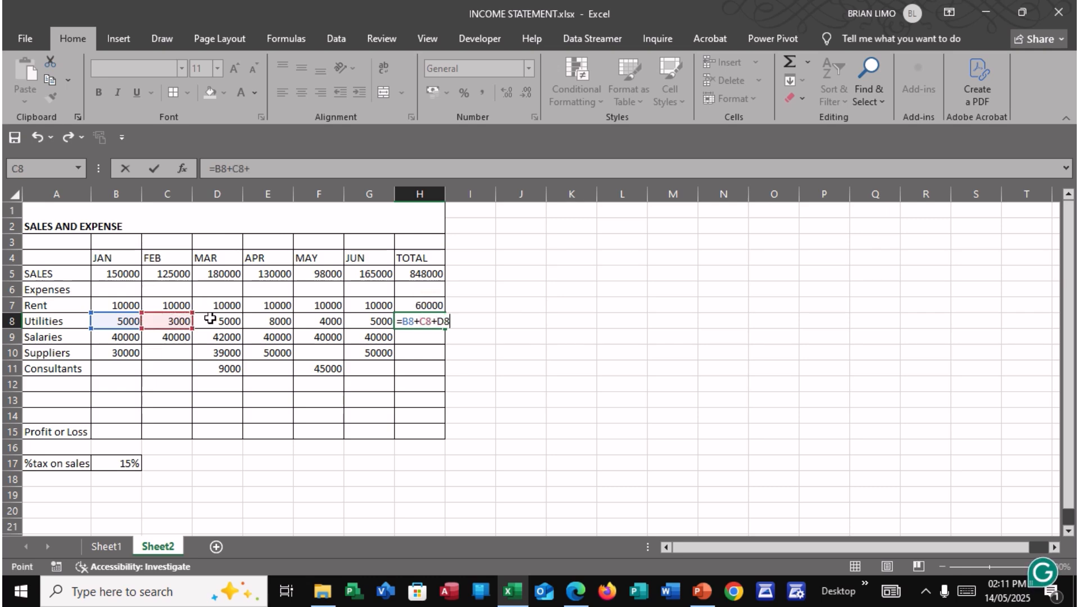
text(+)
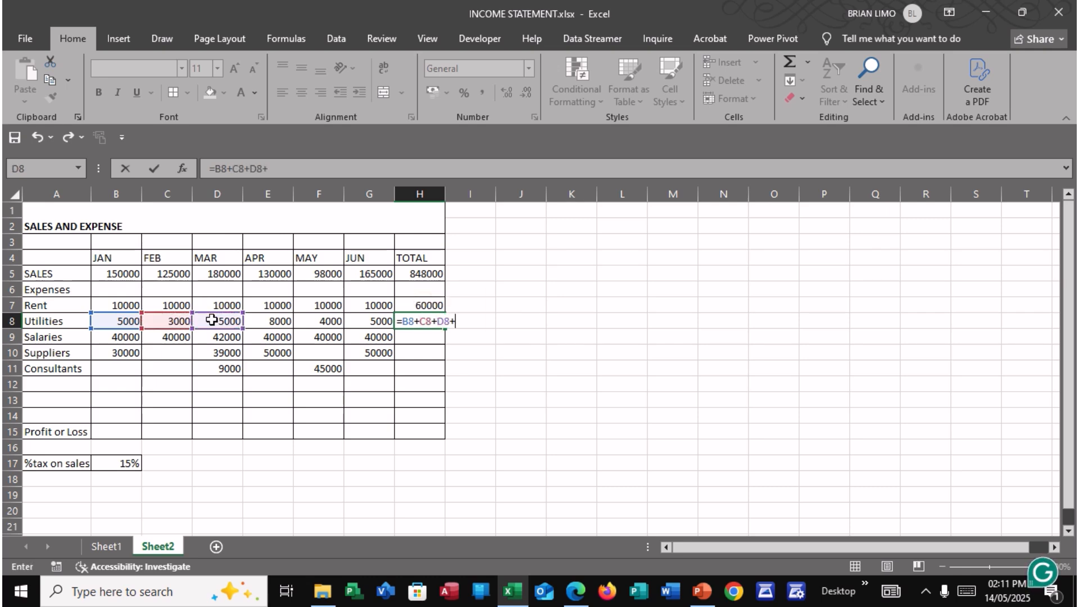
click(256, 324)
text(+)
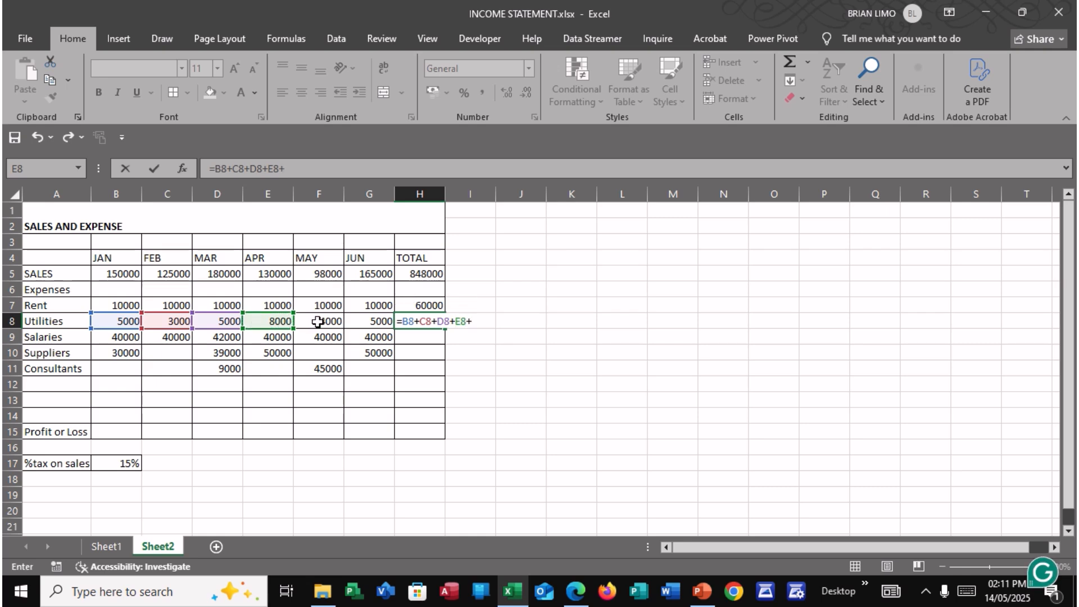
click(318, 322)
text(+)
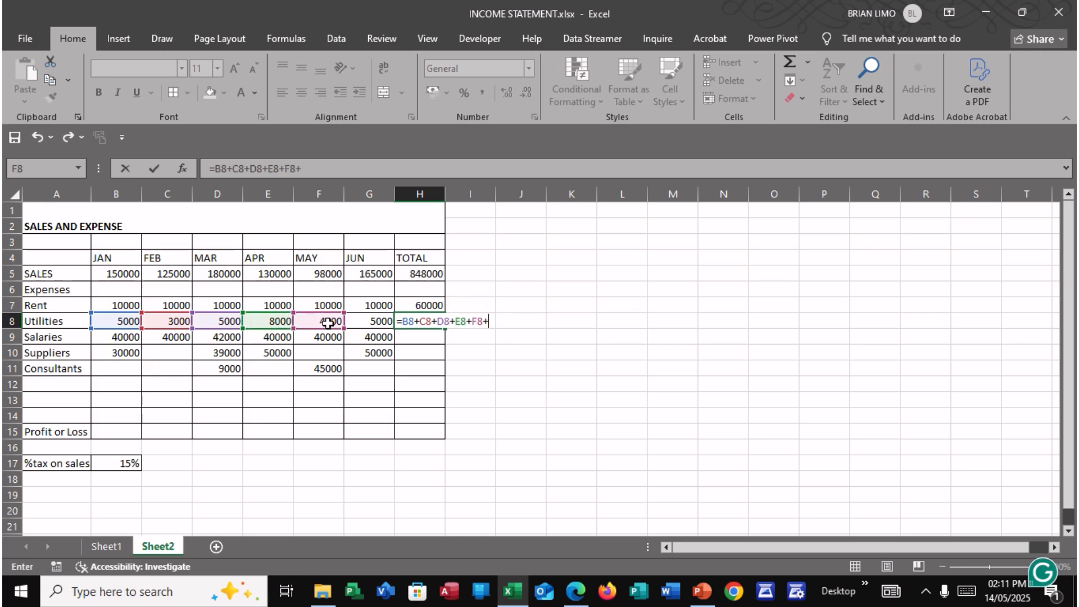
click(365, 319)
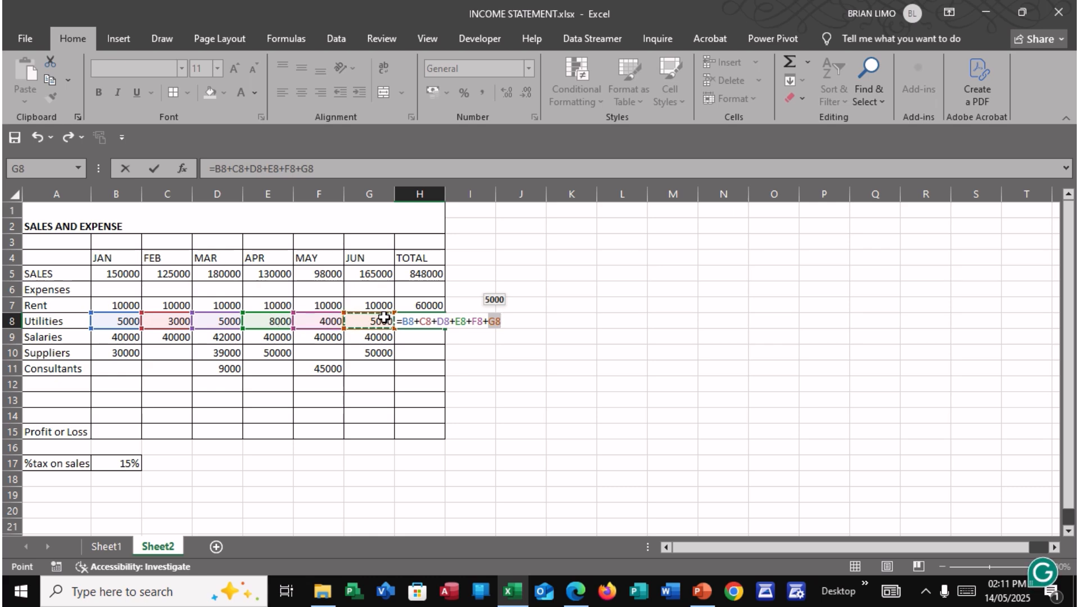
key(Return)
Copy the H8 total formula down to H11, check the profit or loss task in the browser's exam PDF, and return to Excel.
click(424, 324)
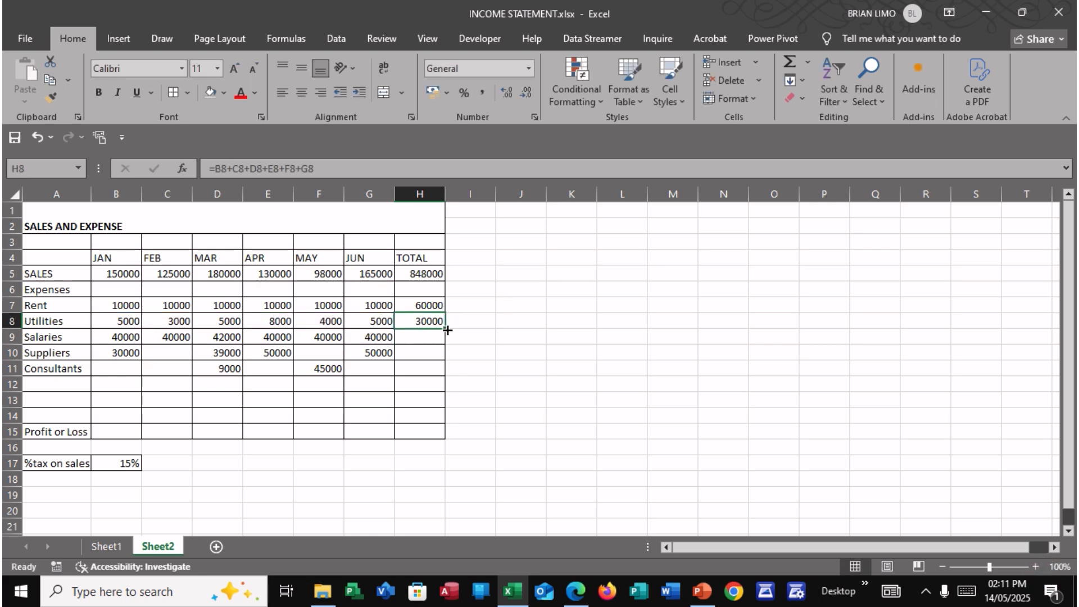
drag(445, 328, 439, 369)
click(573, 597)
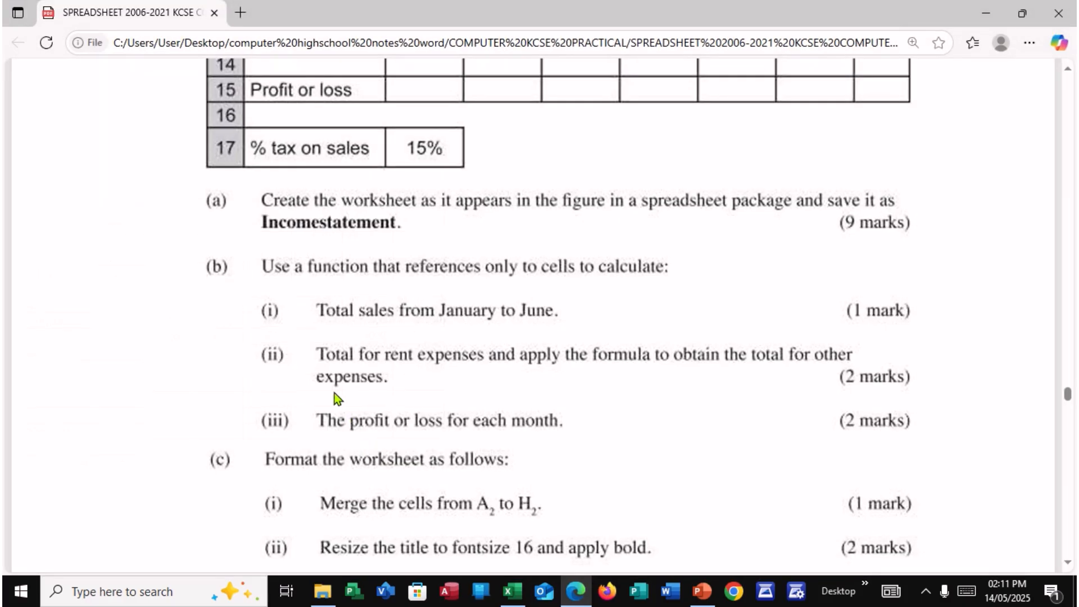
scroll(403, 437, down, 2)
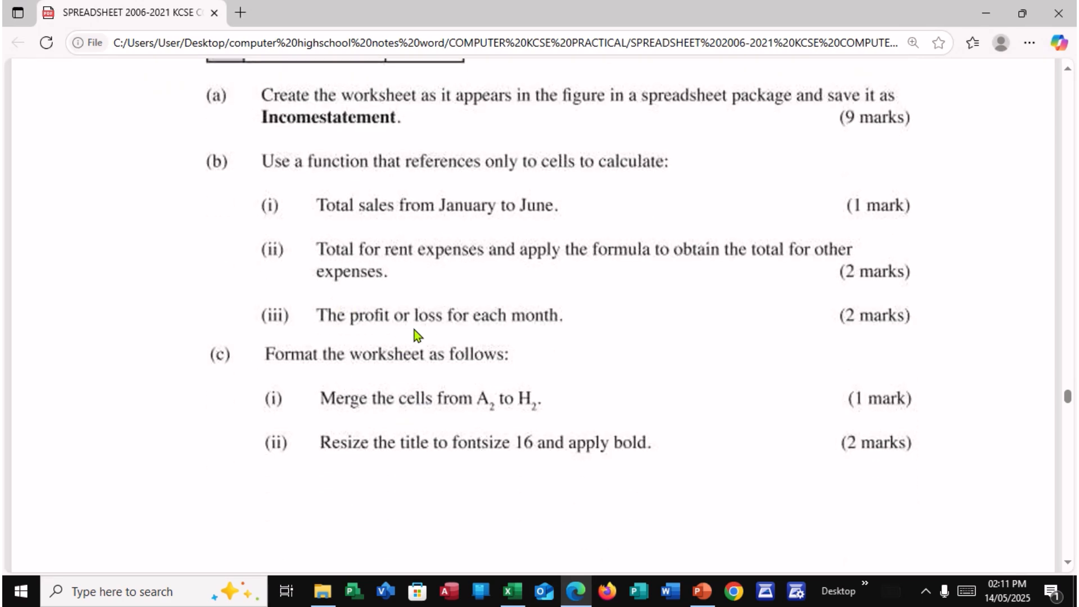
click(576, 585)
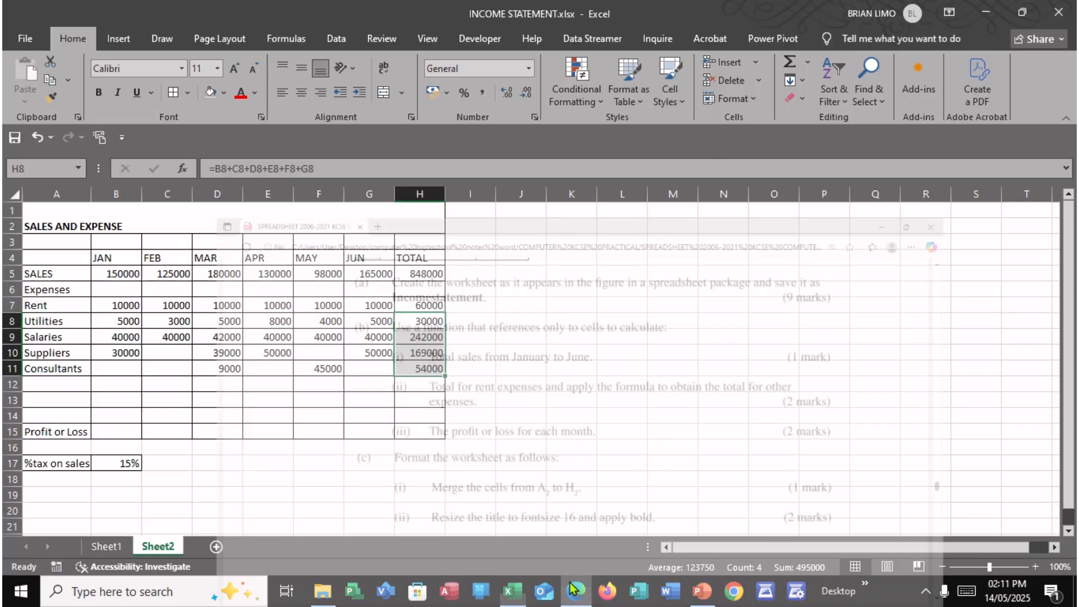
Calculate the January profit or loss in B15 with the formula =B5-(B7+B8+B9+B10).
click(121, 434)
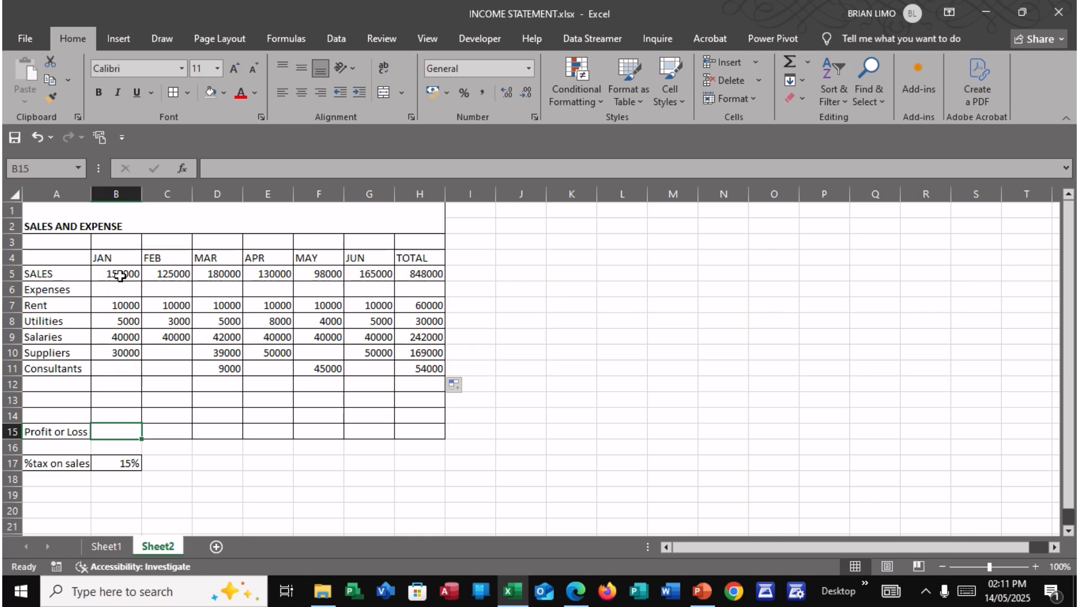
text([=)
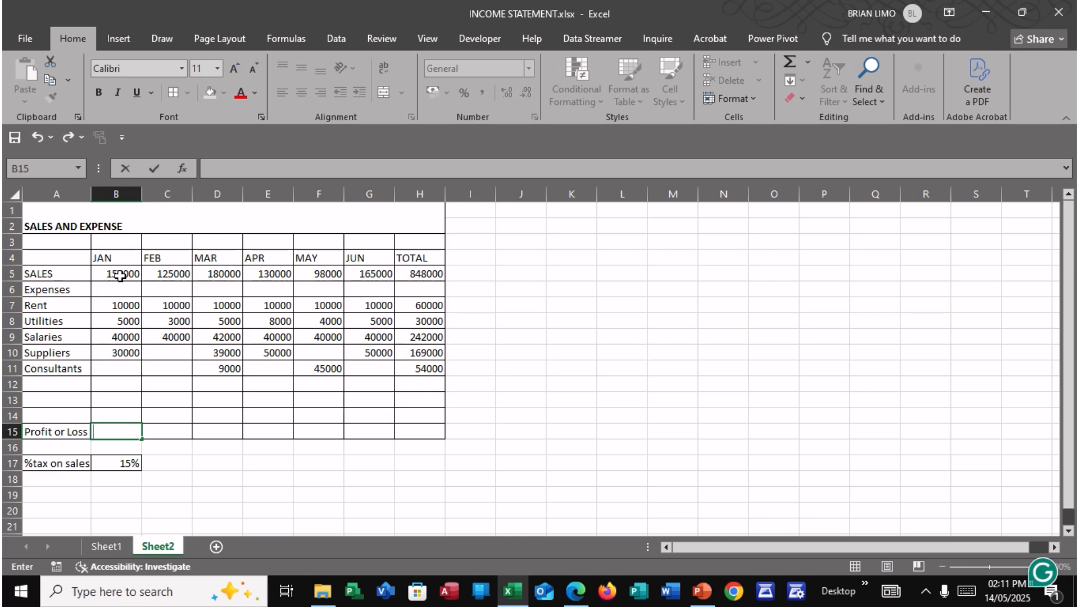
text(=)
click(120, 275)
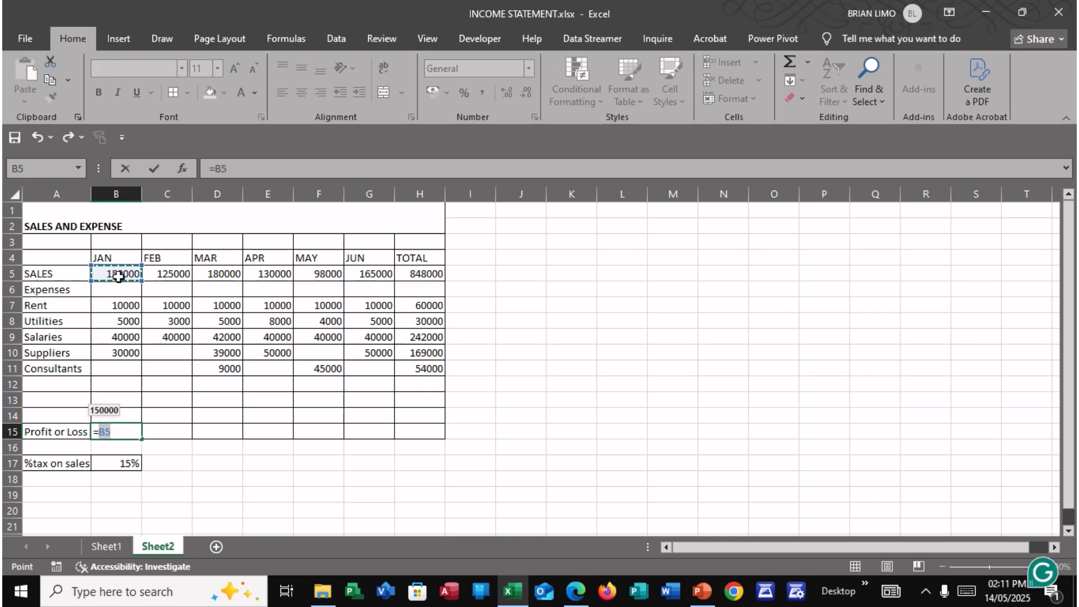
text(-()
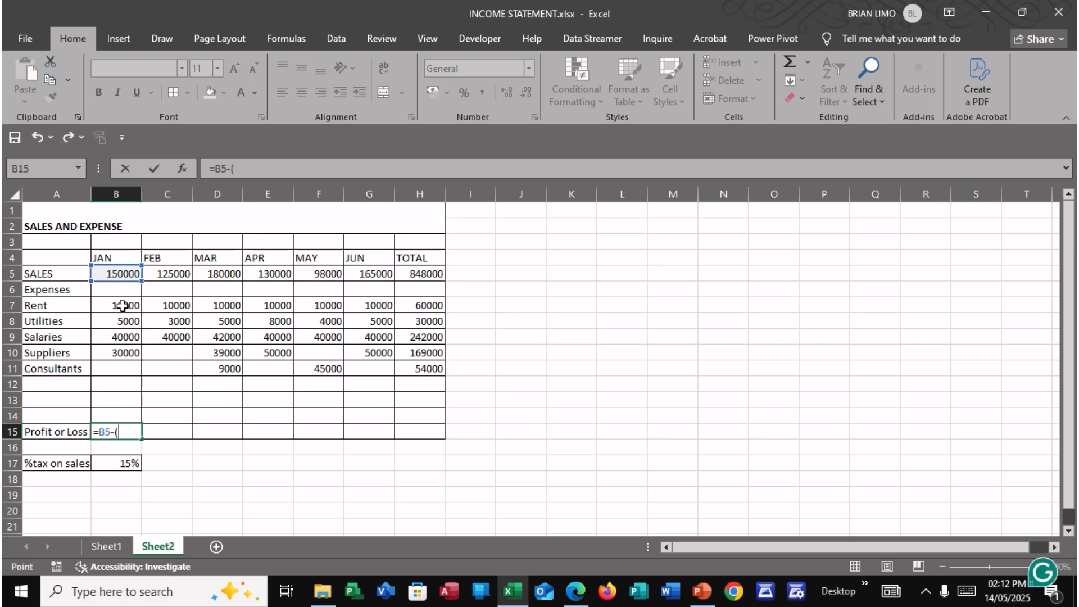
click(122, 305)
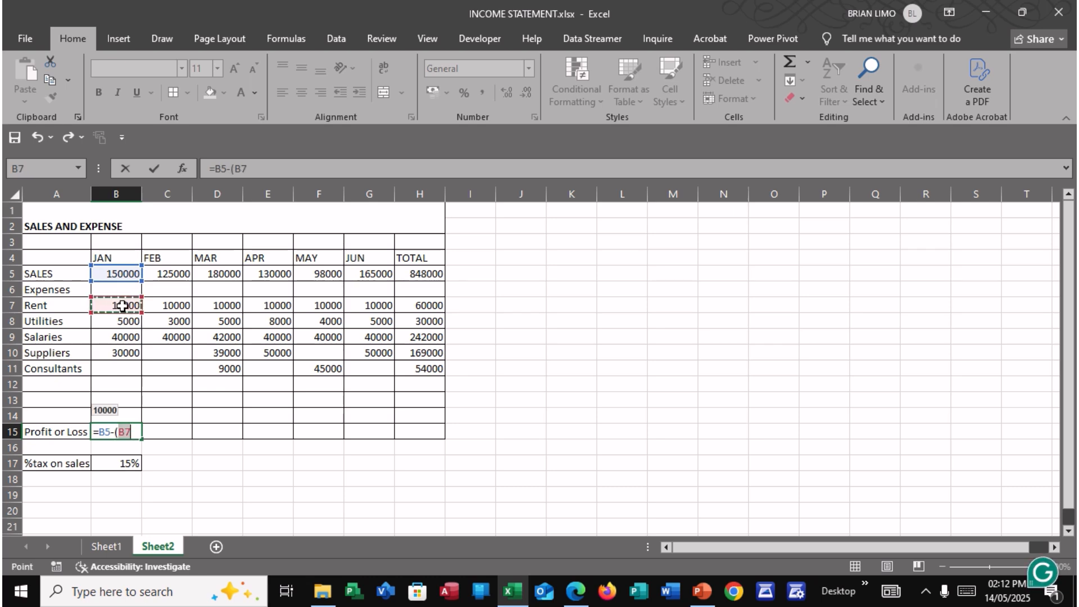
text(+)
click(129, 320)
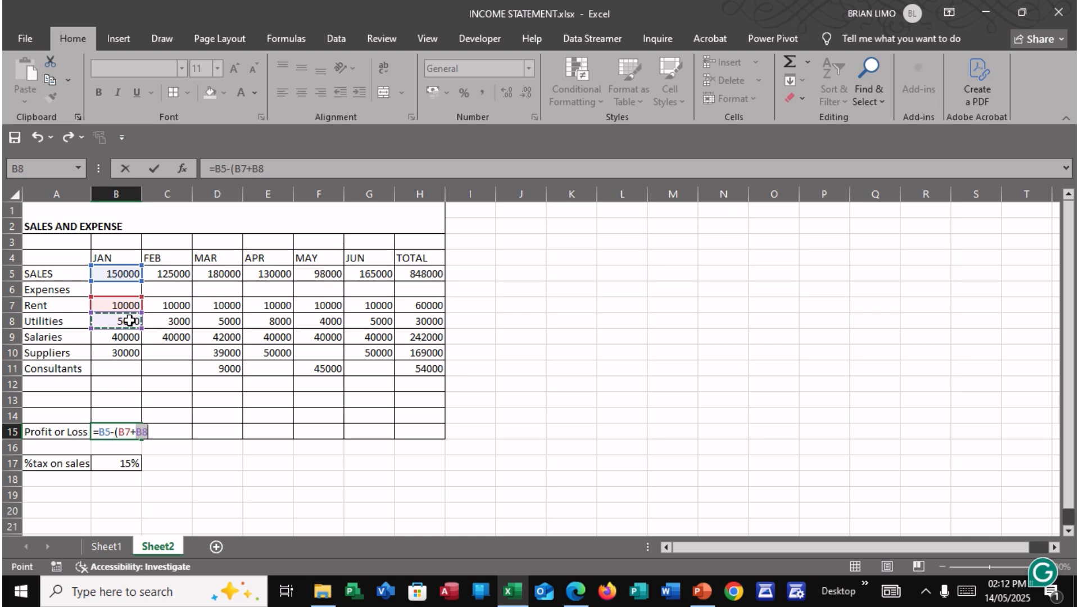
text(+)
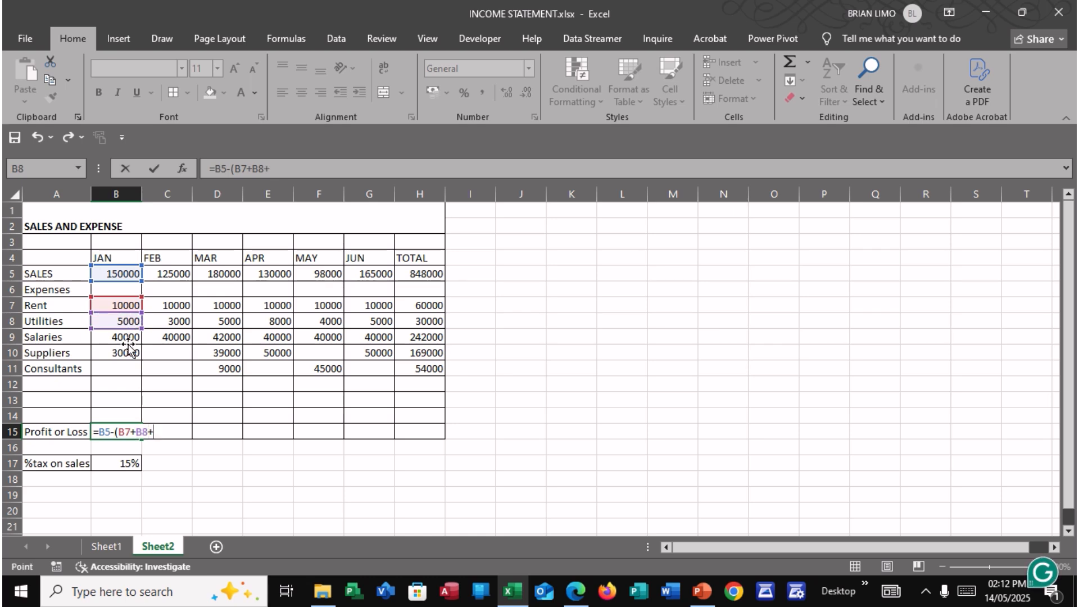
click(125, 339)
text(+)
click(127, 352)
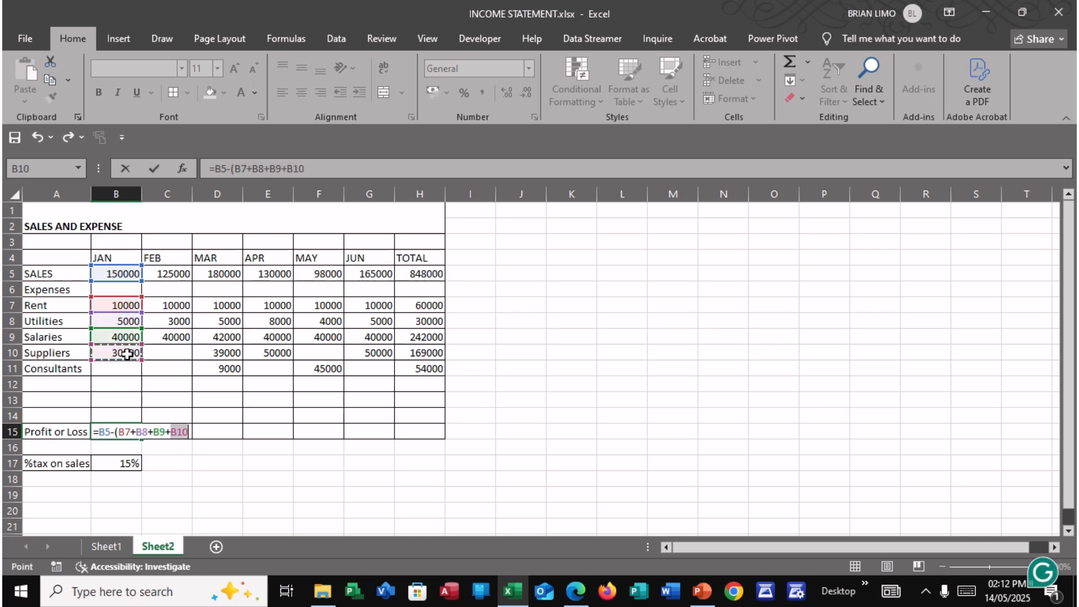
text())
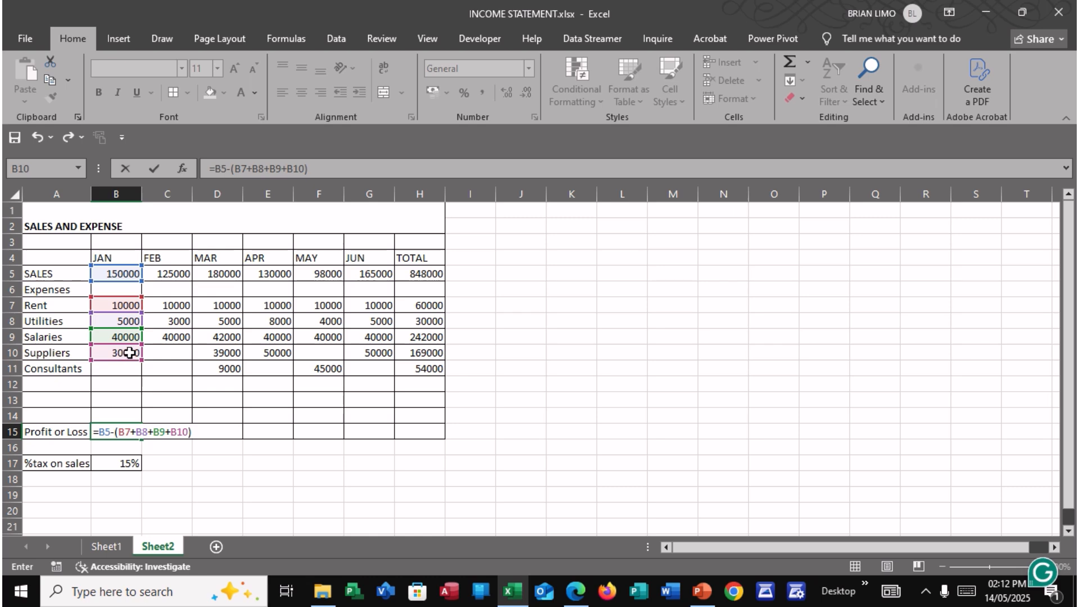
key(Return)
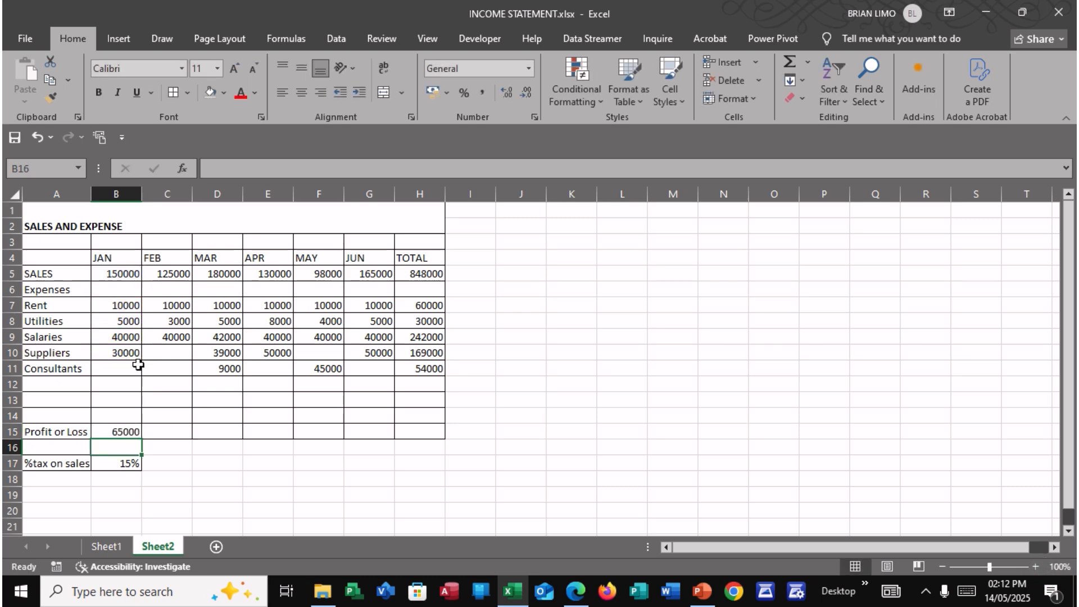
Copy the B15 profit formula across to H15, read formatting tasks (c) in the browser's exam PDF, and return to Excel.
click(124, 429)
drag(141, 437, 440, 438)
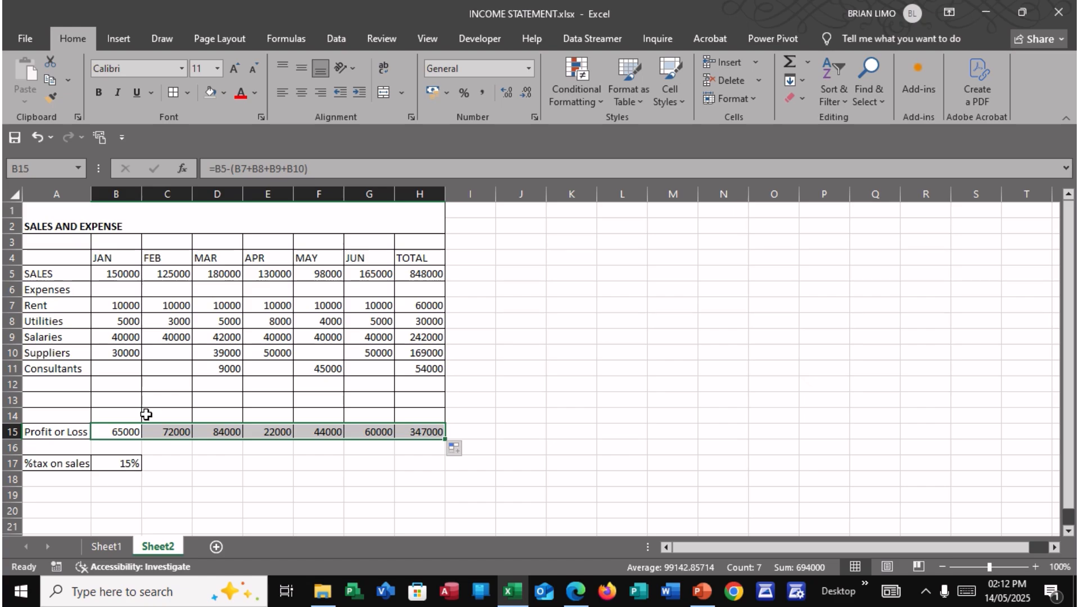
click(575, 591)
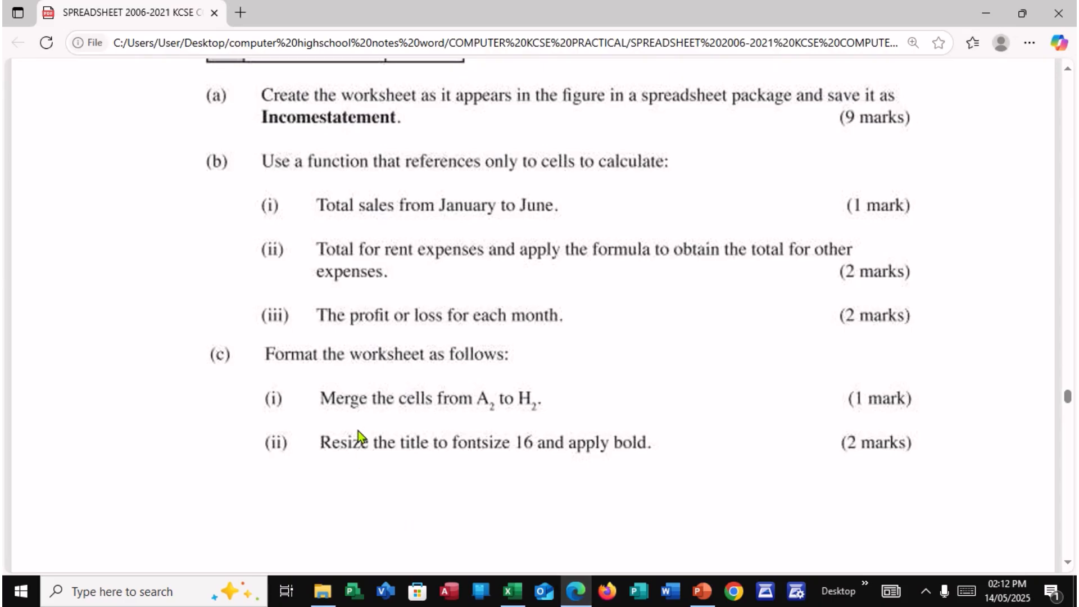
scroll(416, 354, down, 2)
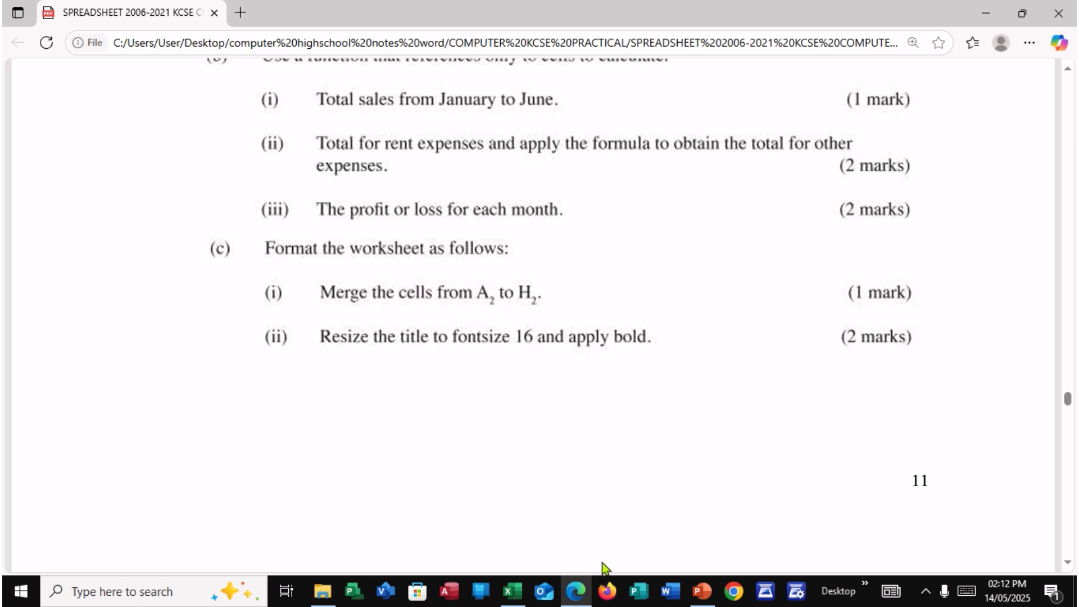
click(511, 591)
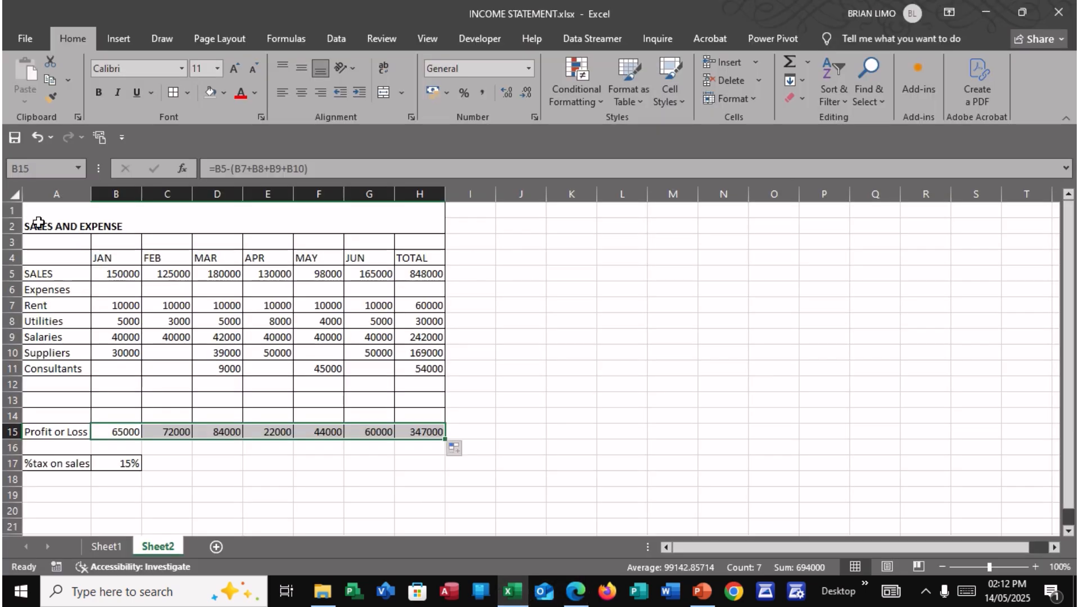
Check the title formatting task in the browser's exam PDF, and set the merged SALES AND EXPENSE title in Excel to font size 16.
click(39, 209)
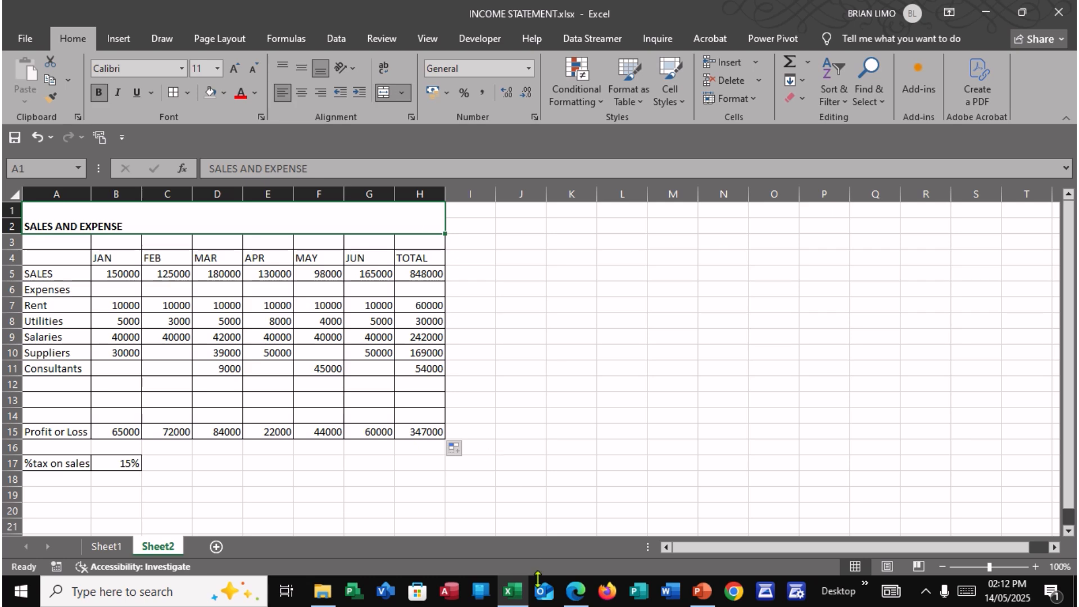
click(576, 592)
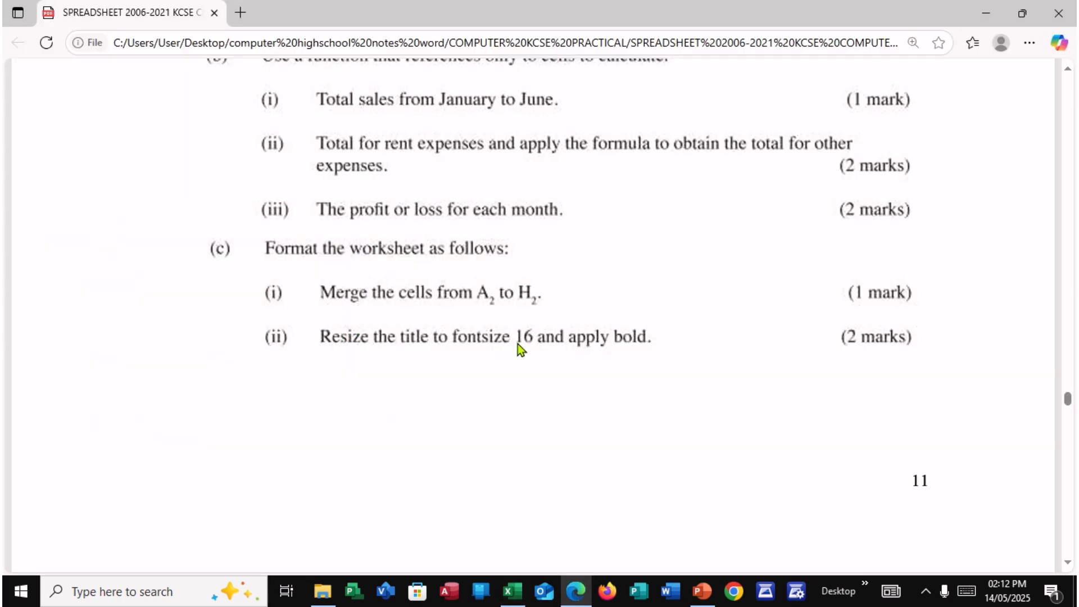
click(575, 591)
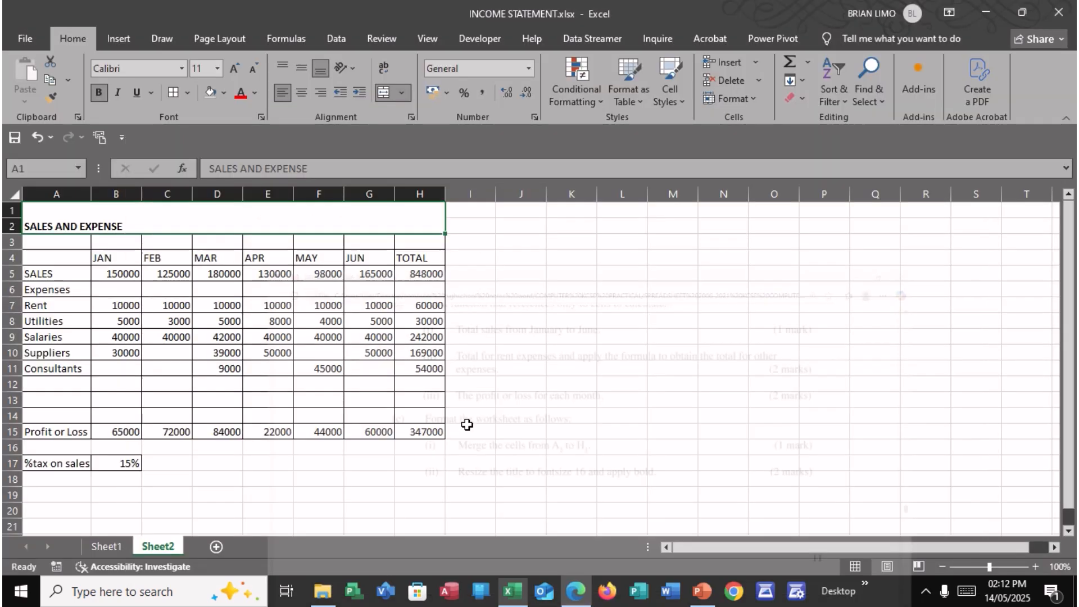
click(217, 68)
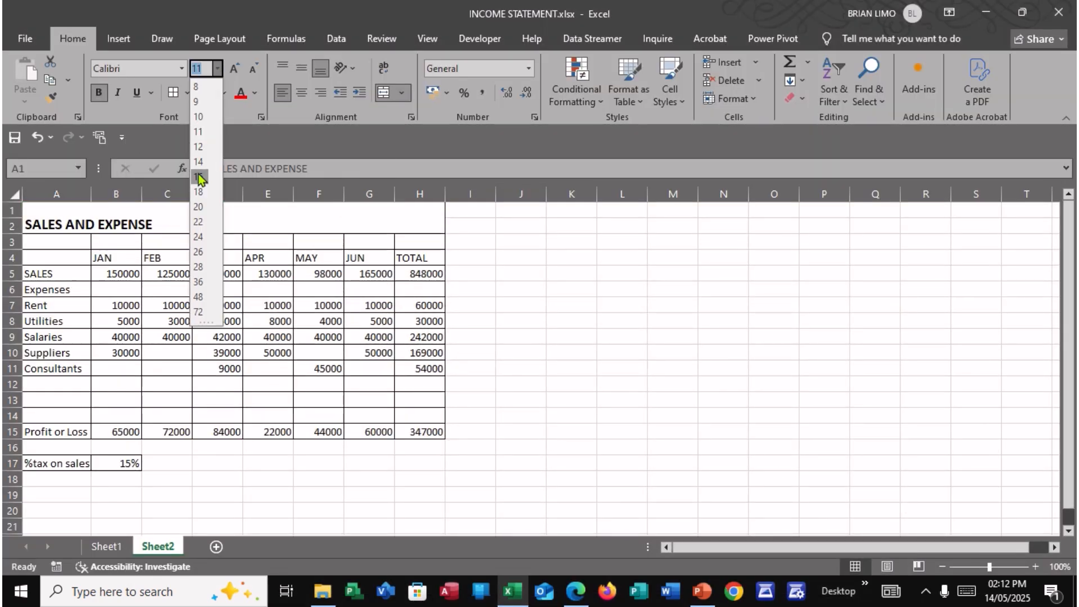
click(199, 177)
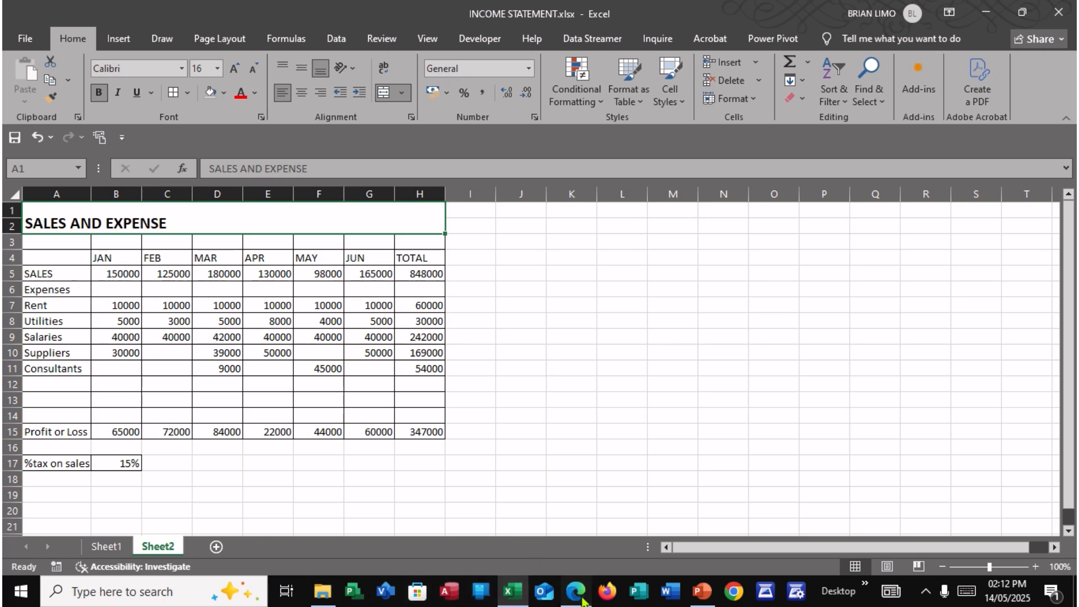
Check the title formatting task in the browser's exam PDF, and reapply bold to the merged SALES AND EXPENSE title in Excel.
click(582, 600)
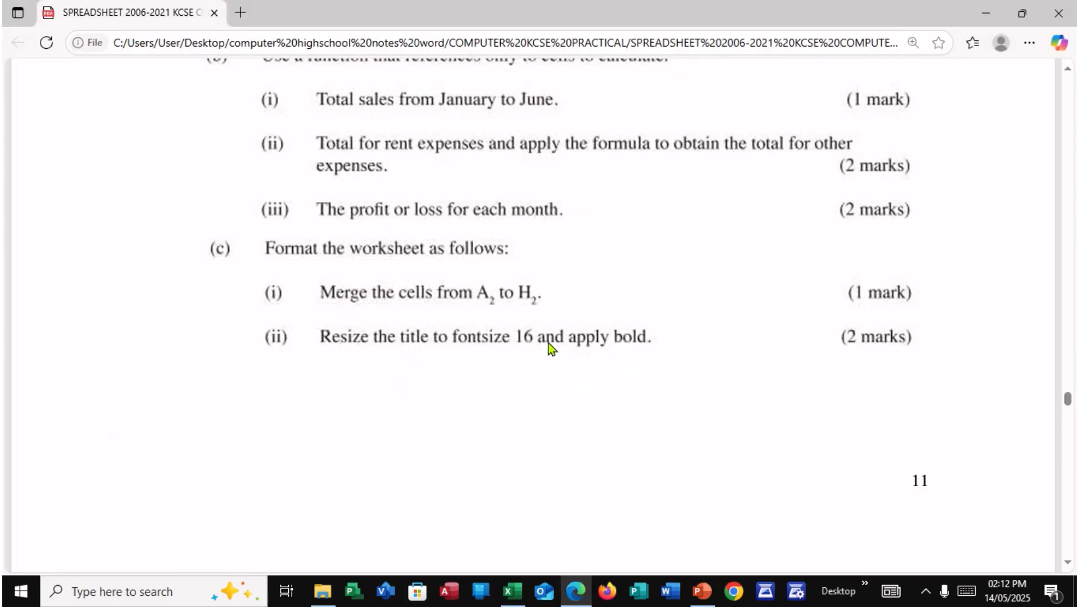
click(567, 593)
click(97, 93)
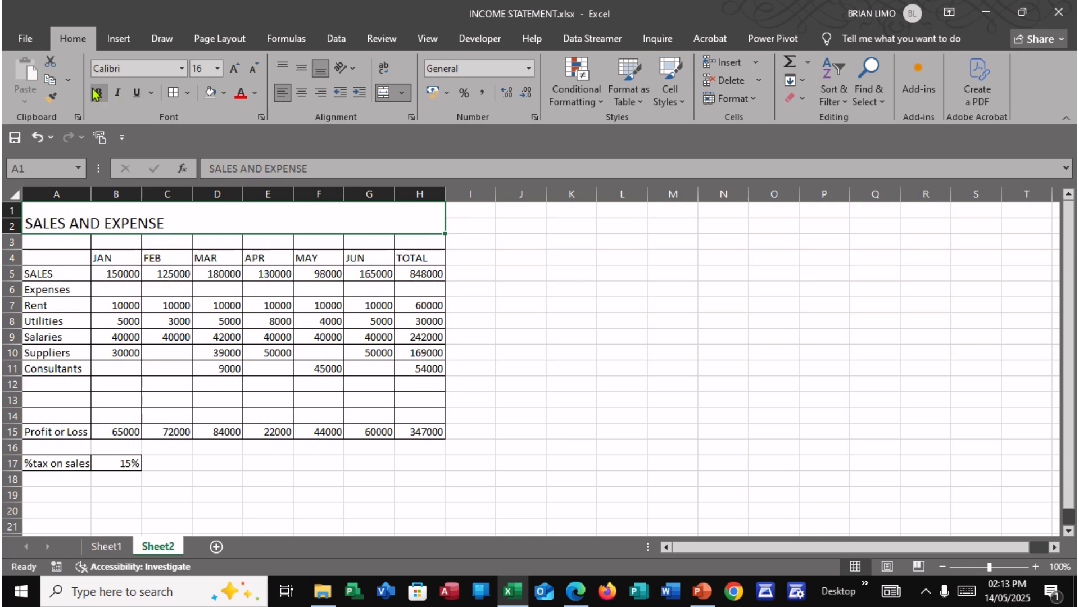
click(95, 95)
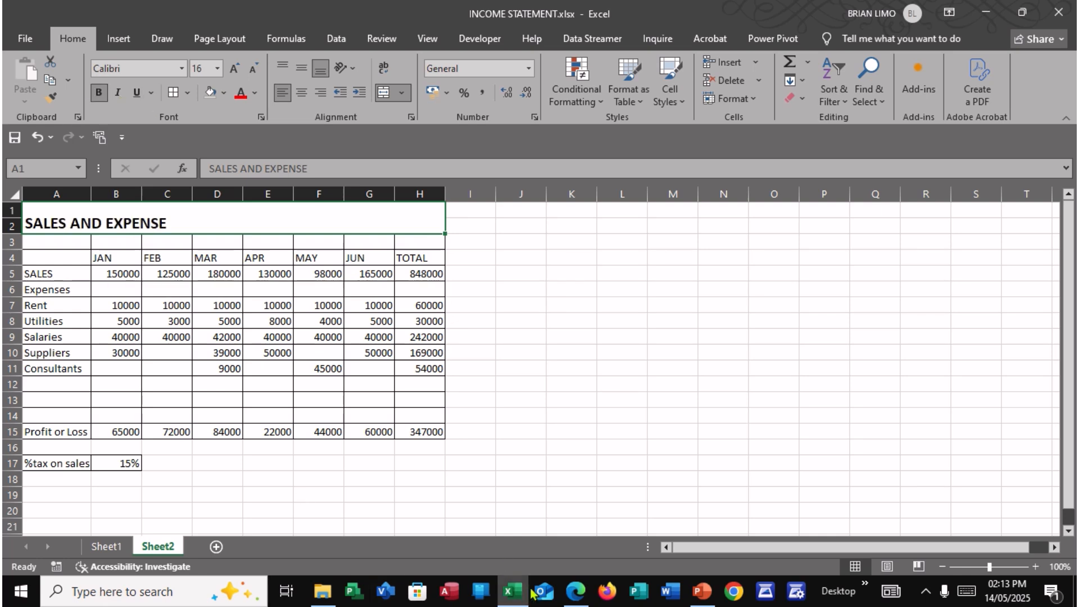
Read formatting tasks (iii) to (v) on borders, alignment and grey background in the browser's exam PDF, and return to Excel.
click(566, 593)
scroll(264, 444, down, 10)
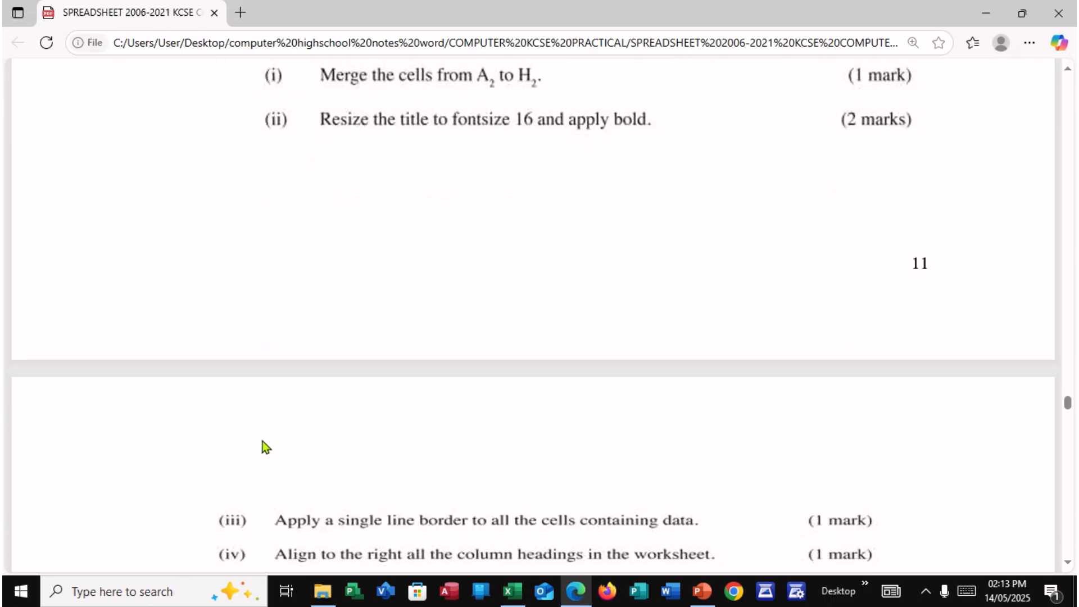
scroll(255, 420, down, 1)
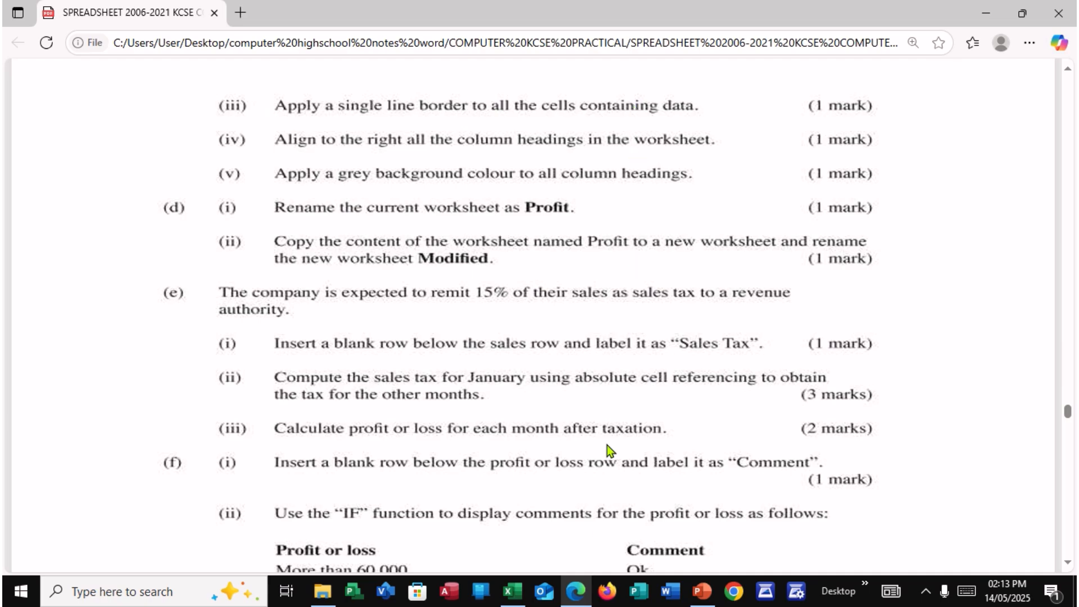
click(575, 591)
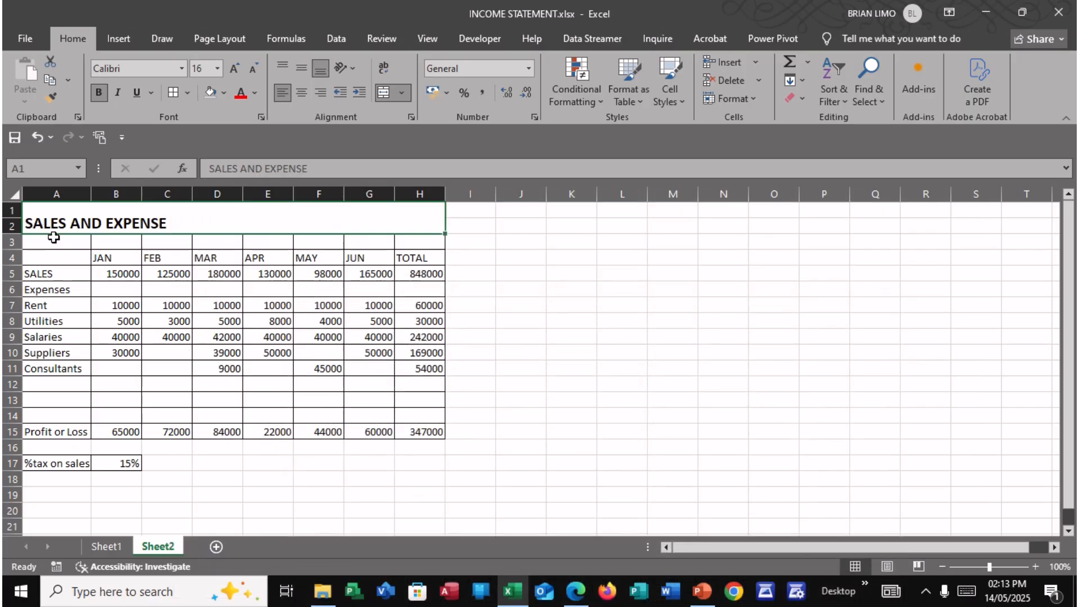
Open the detailed border settings for B5:H15 and reapply the top, inner horizontal and bottom borders with a thin solid line.
drag(111, 272, 404, 433)
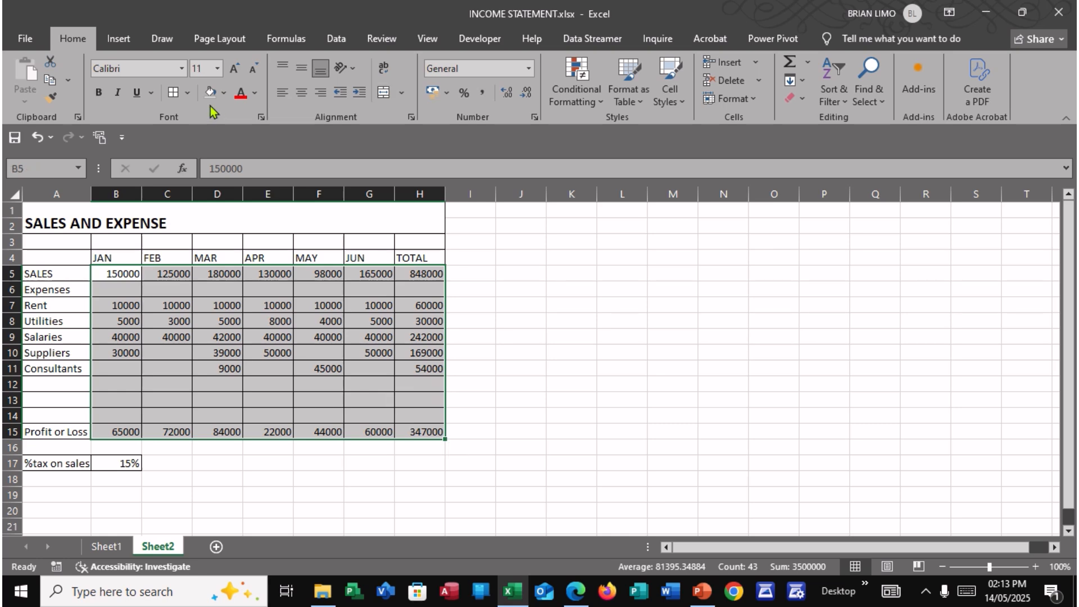
click(187, 93)
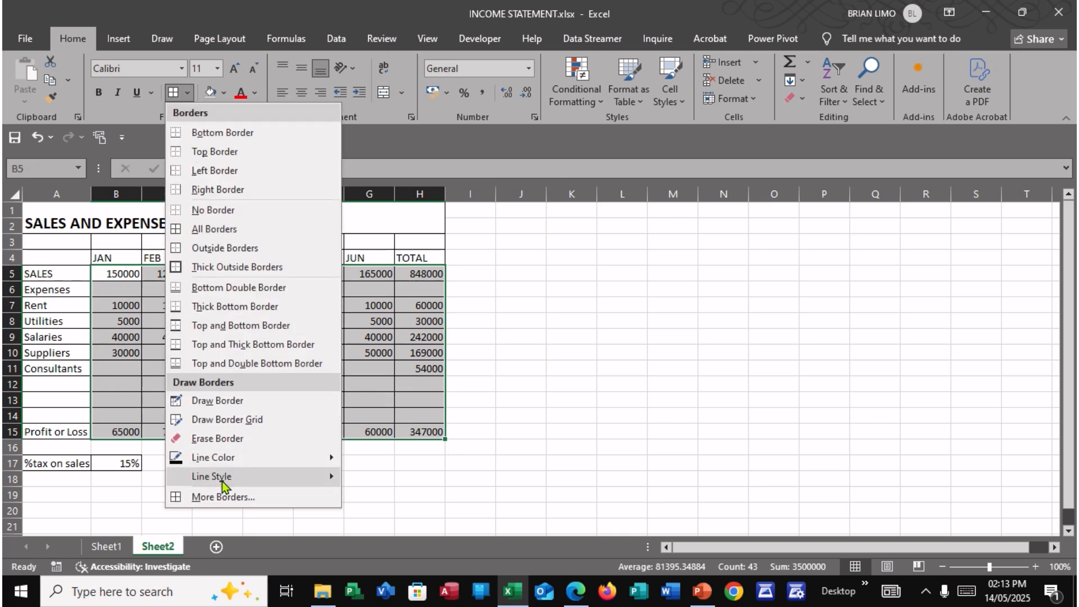
click(221, 495)
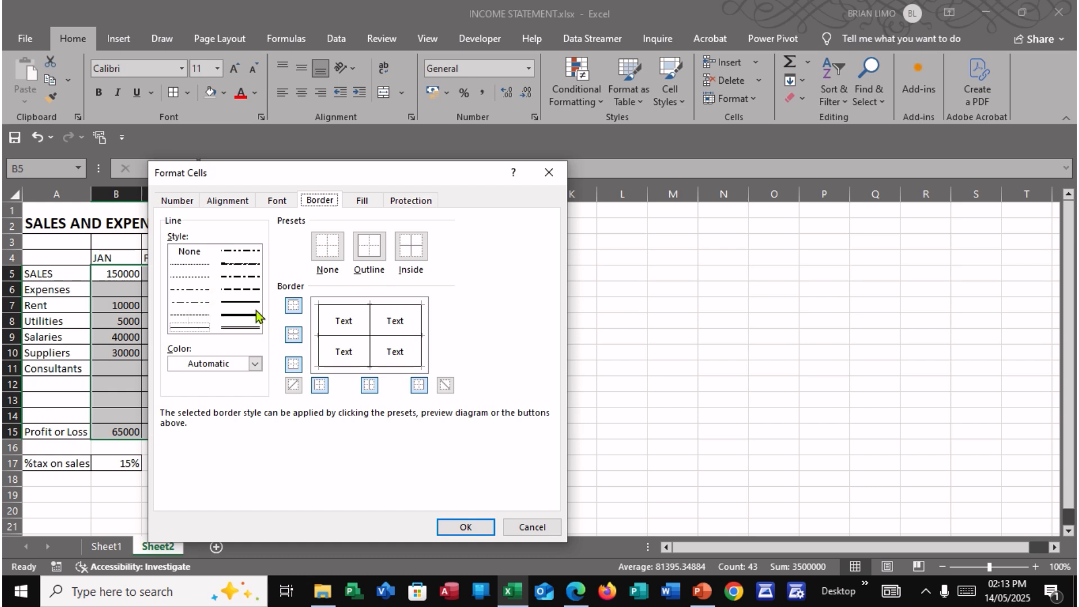
click(188, 328)
click(293, 336)
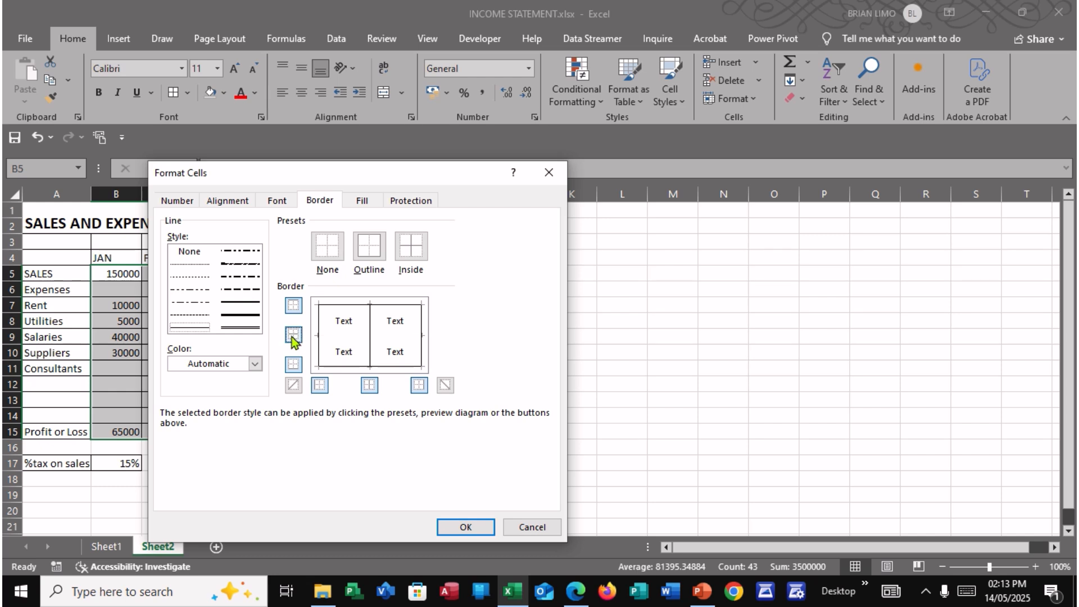
click(293, 337)
click(293, 336)
click(293, 336)
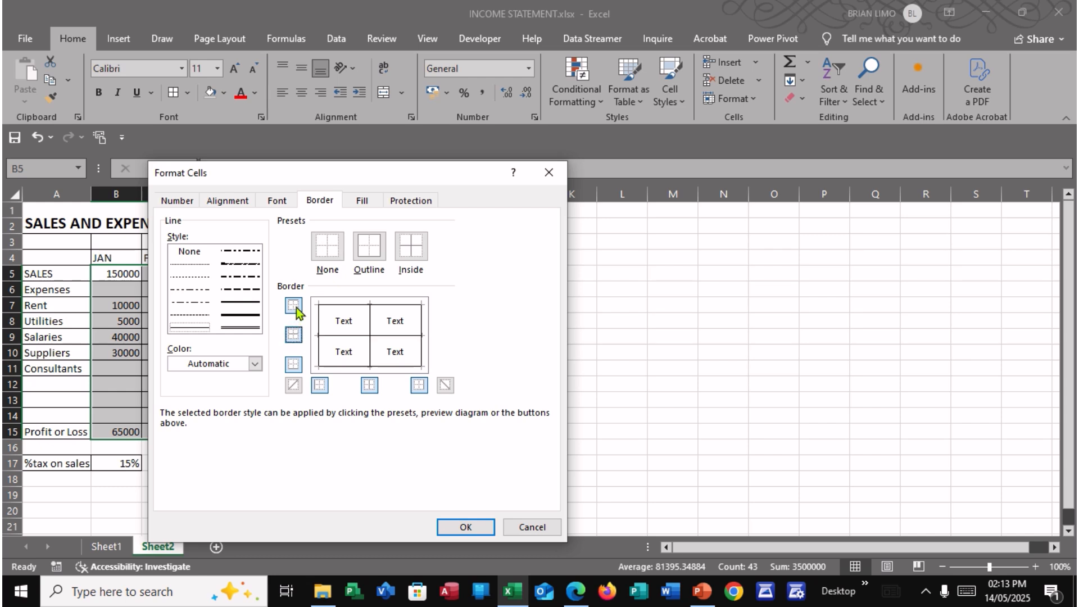
click(294, 307)
click(294, 307)
click(294, 366)
click(294, 366)
Reapply the left and right borders of B5:H15, remove its inner vertical borders, and apply the border settings.
click(321, 386)
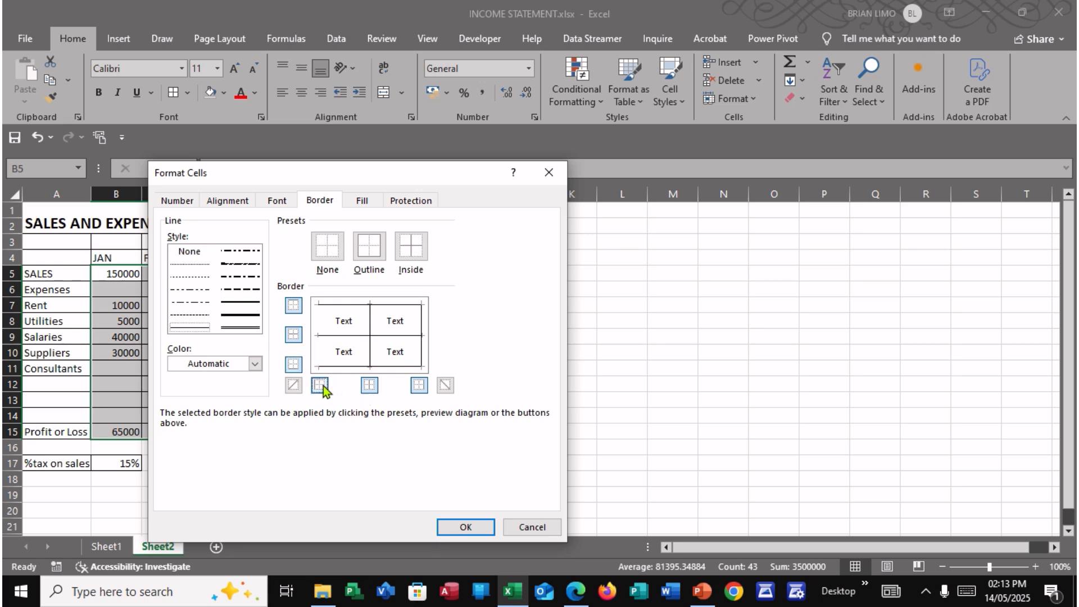
click(374, 388)
click(420, 386)
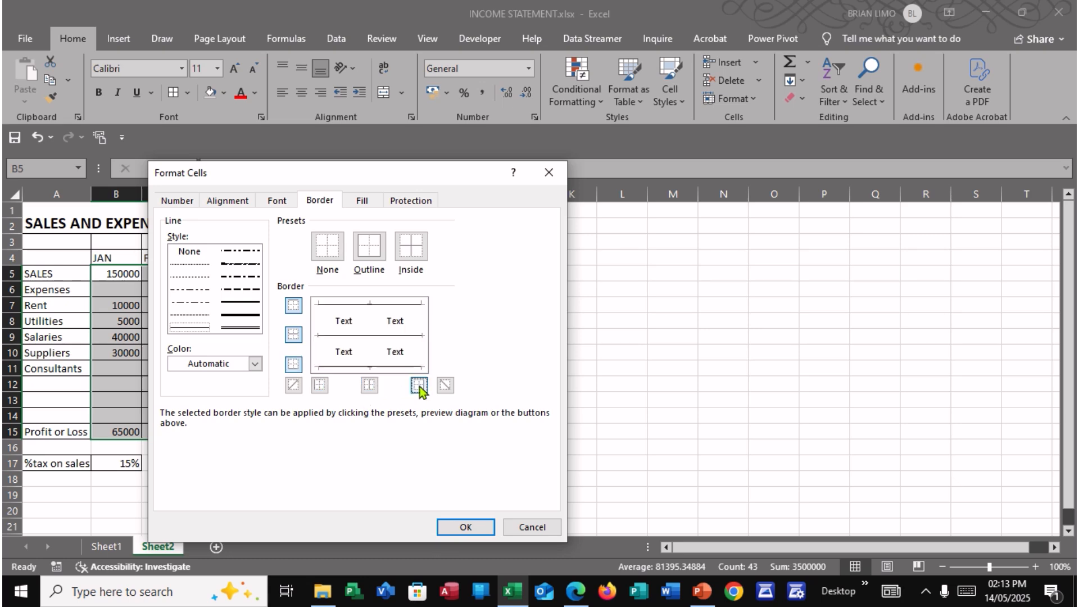
click(419, 386)
click(293, 307)
click(293, 306)
click(292, 336)
click(291, 336)
click(318, 387)
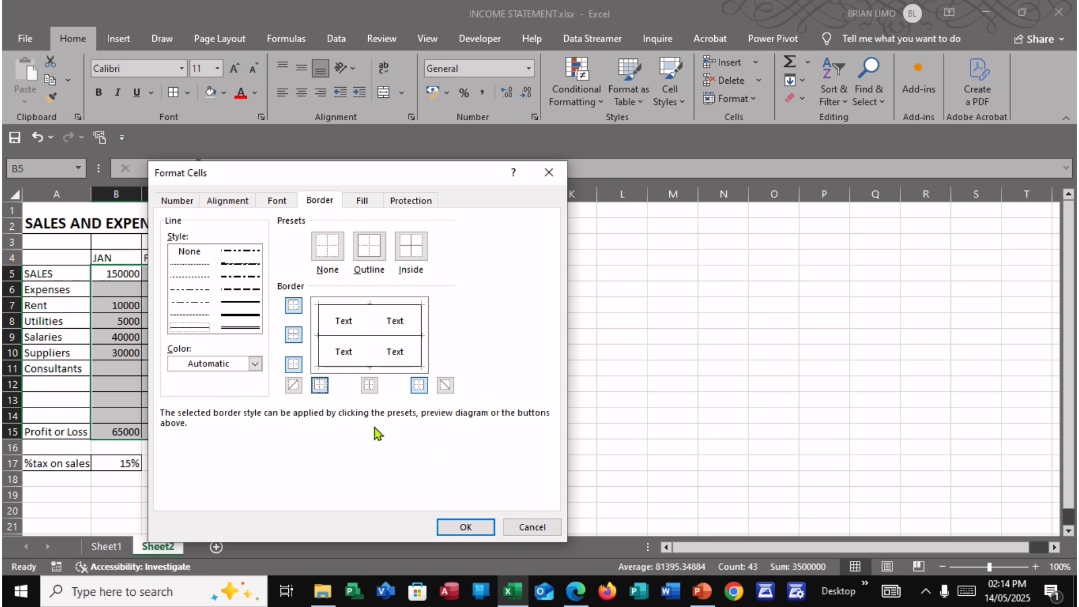
click(471, 527)
click(264, 400)
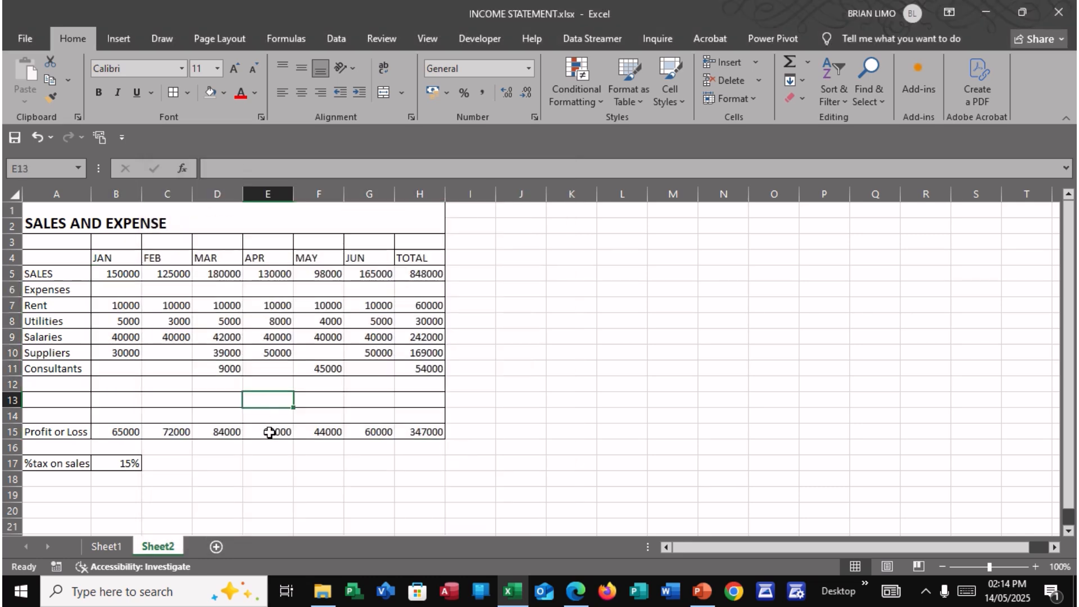
click(351, 416)
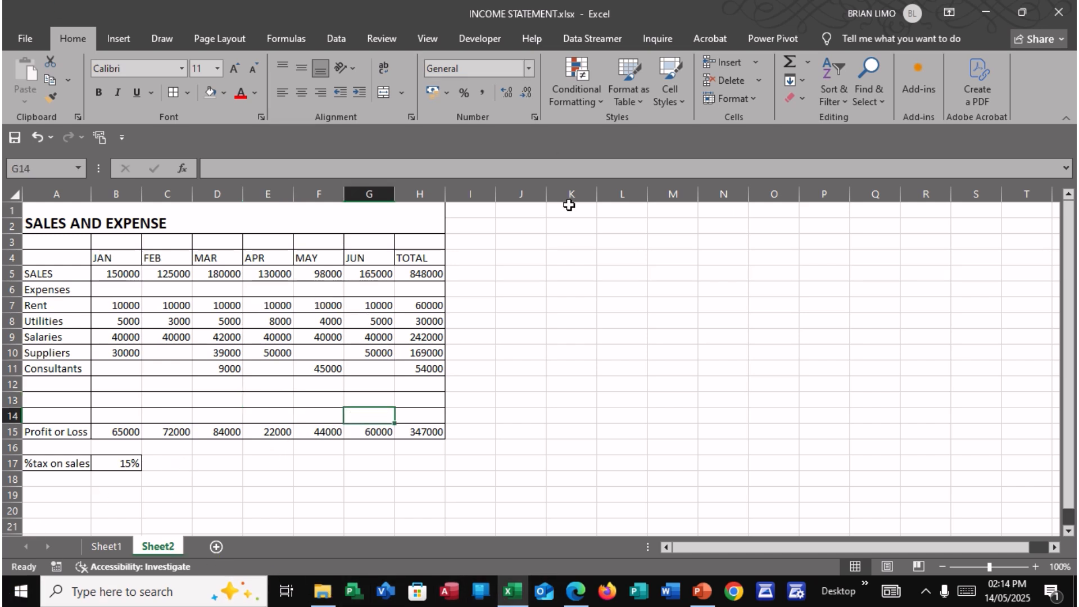
Check the heading alignment task in the browser's exam PDF, and highlight the title and column heading rows A1:H4 in Excel.
click(578, 589)
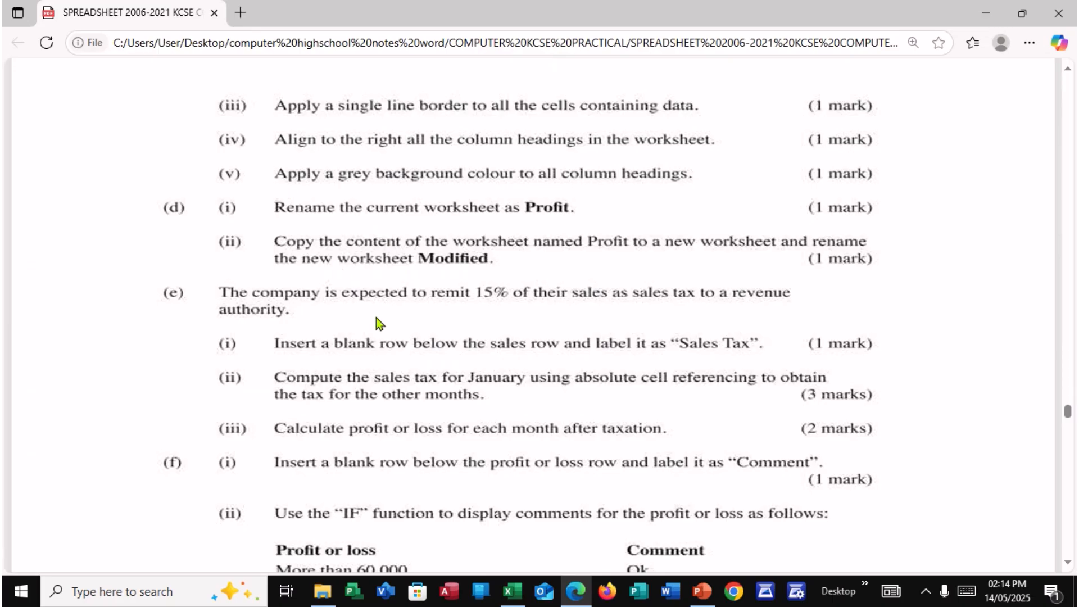
scroll(354, 281, up, 2)
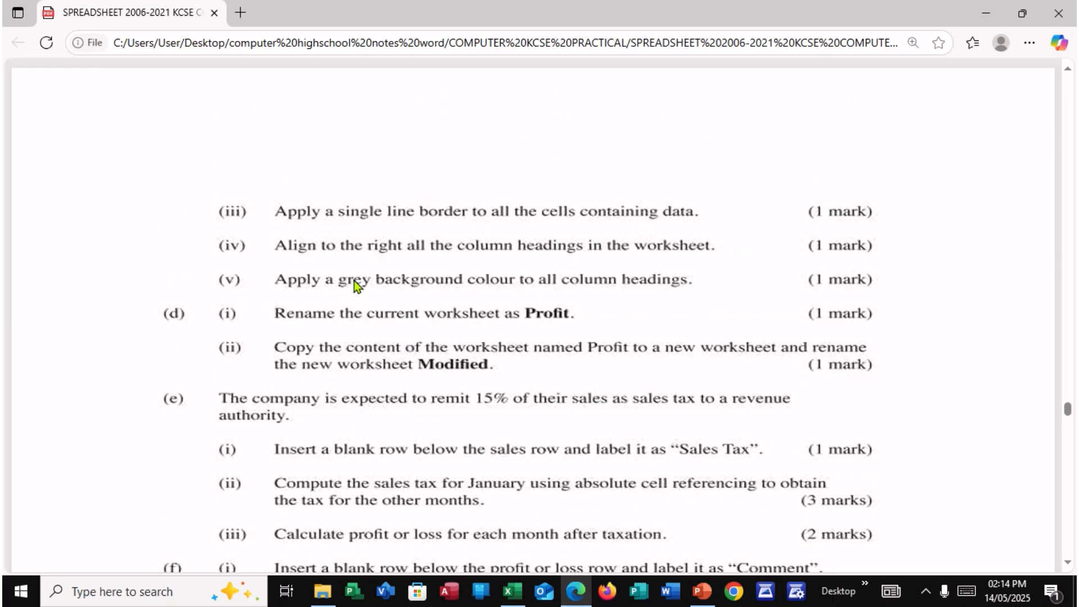
scroll(299, 257, down, 2)
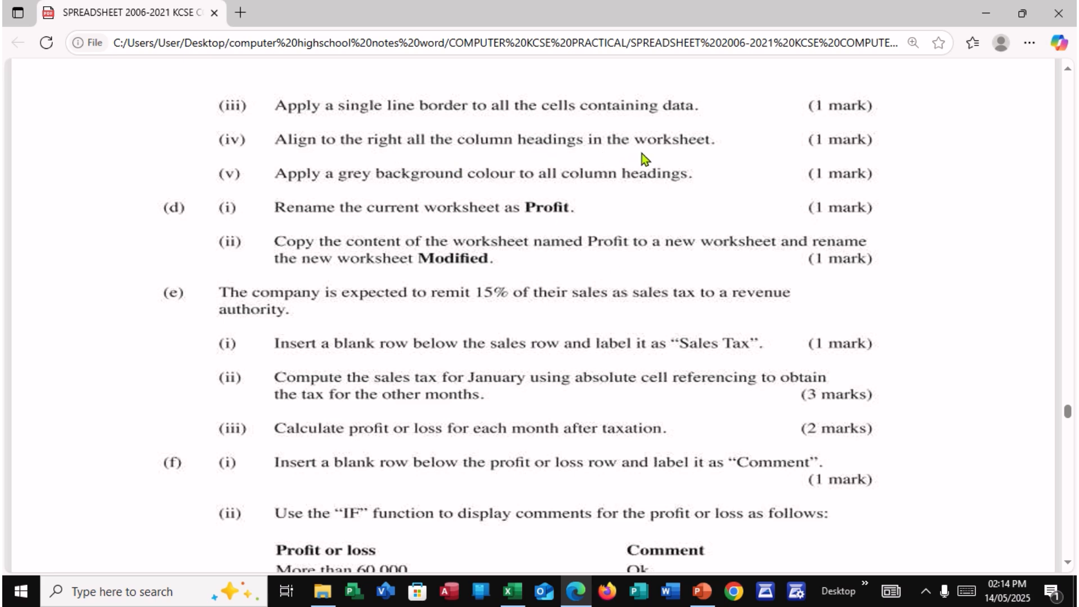
click(511, 590)
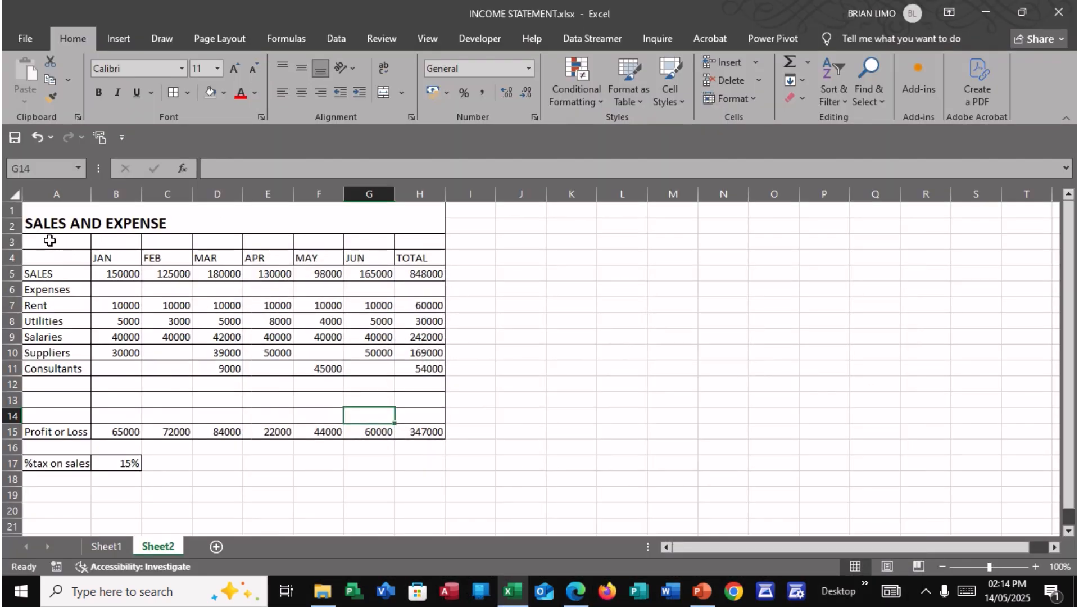
drag(49, 224, 199, 264)
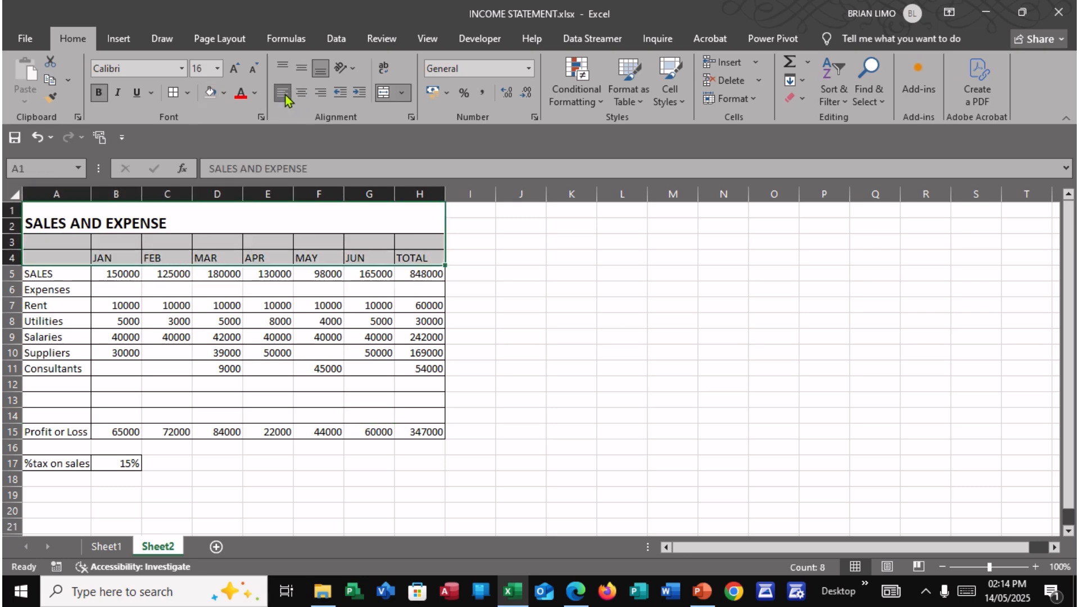
click(340, 382)
Review the grey background task and the following tasks (d) to (f) in the browser's exam PDF, and return to Excel.
click(575, 591)
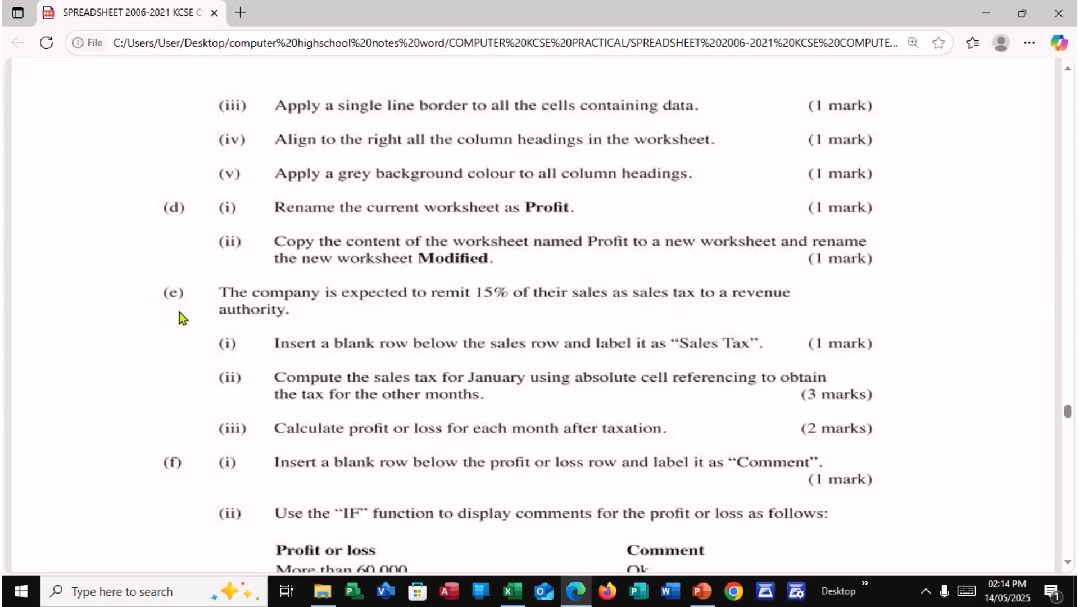
scroll(222, 306, down, 3)
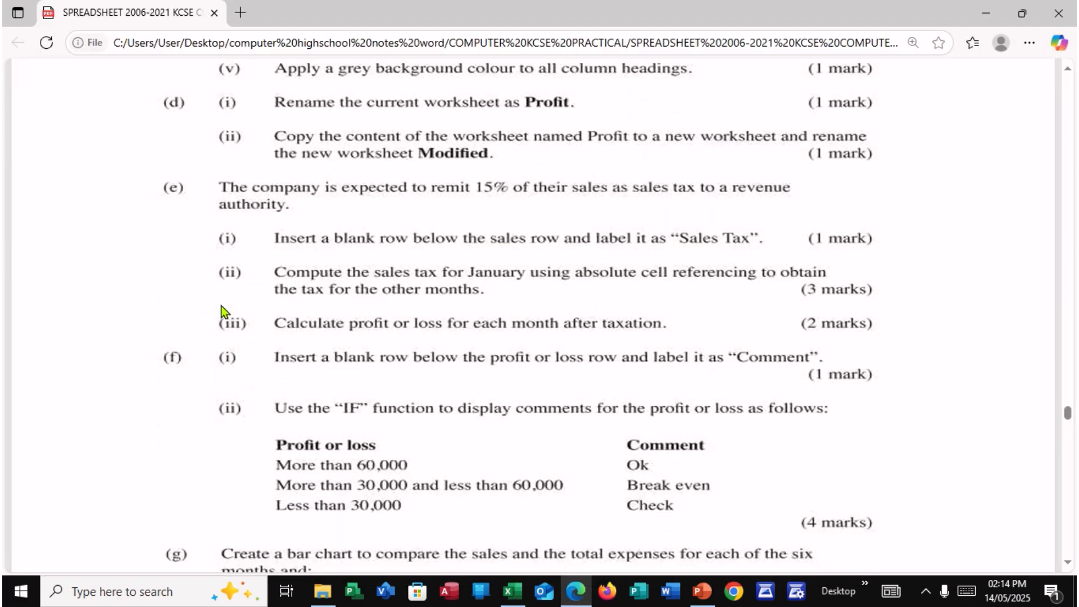
scroll(221, 305, up, 3)
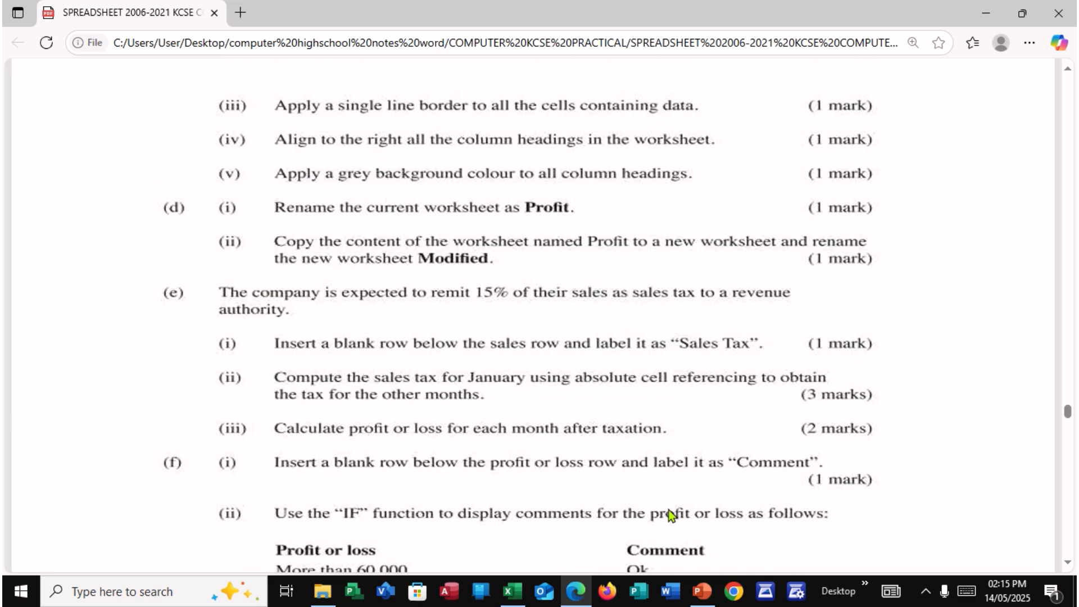
click(575, 590)
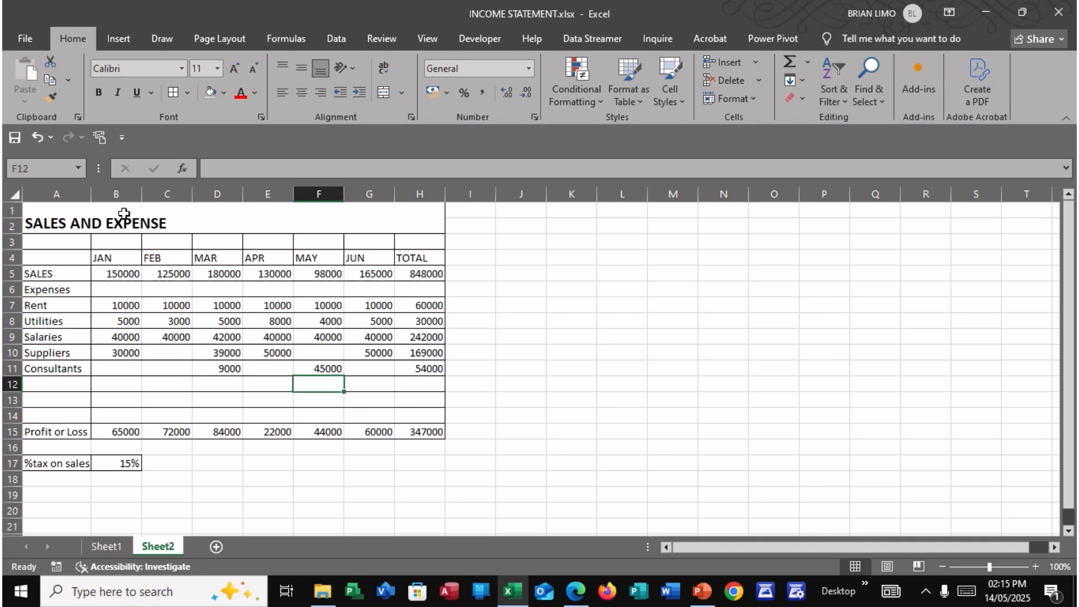
Fill the merged SALES AND EXPENSE title cell with a dark shade of Light Gray, Background 2.
click(70, 209)
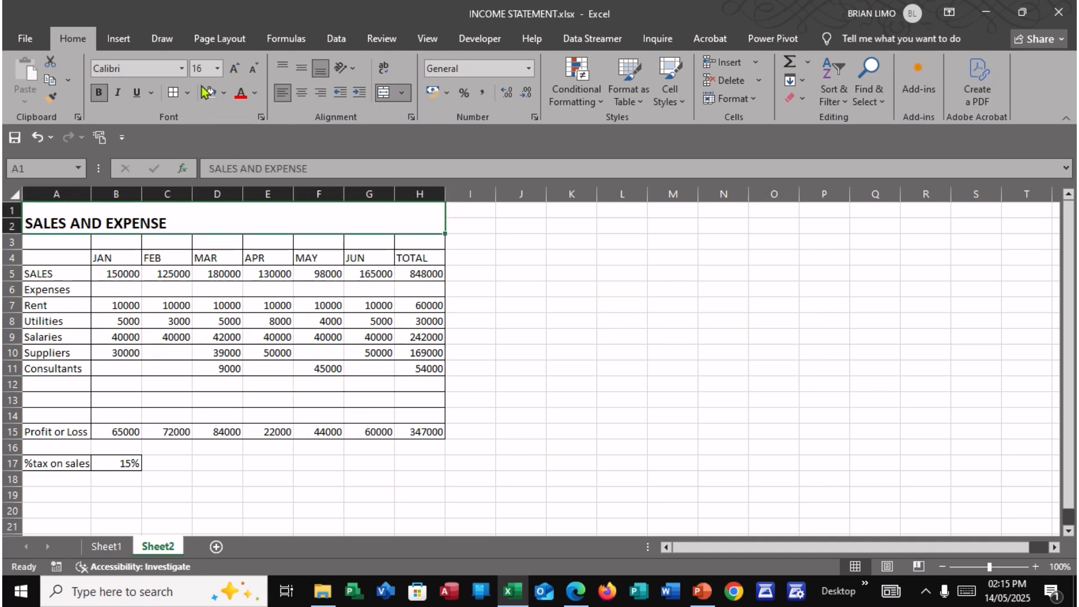
click(254, 95)
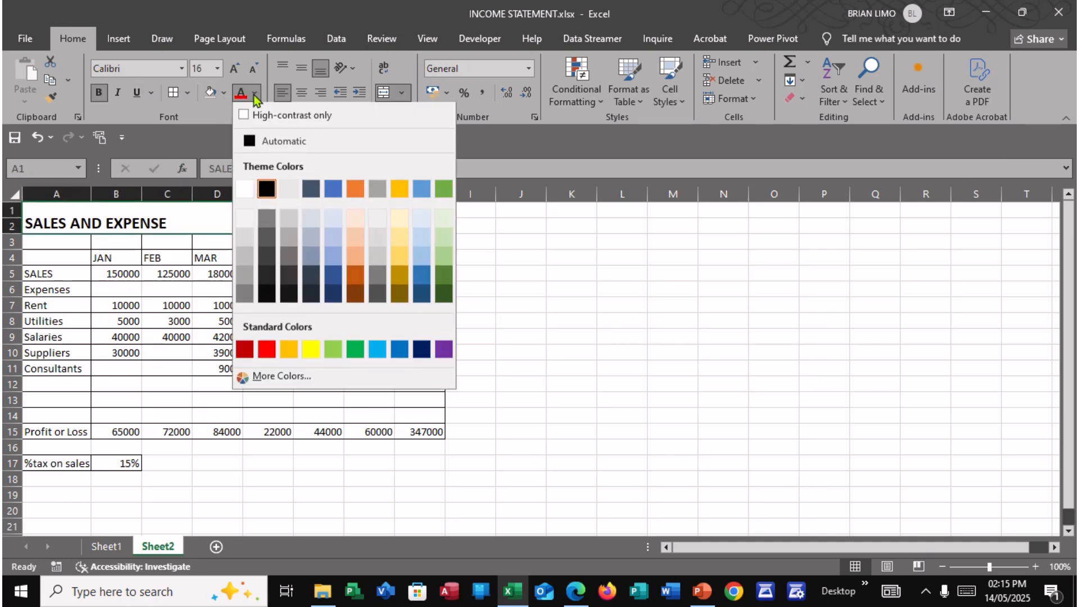
click(254, 95)
click(225, 94)
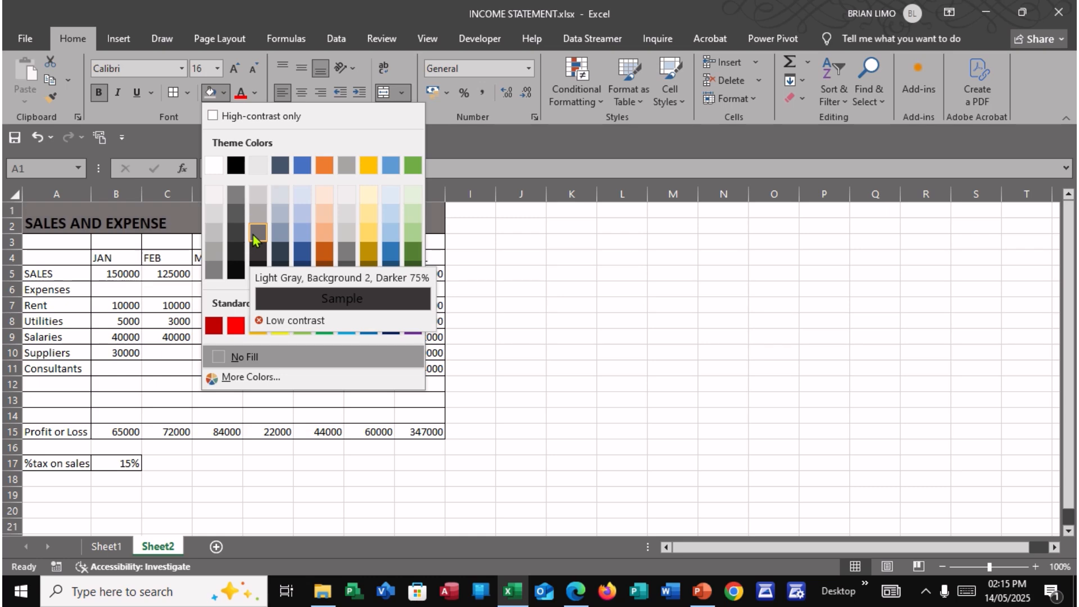
click(256, 239)
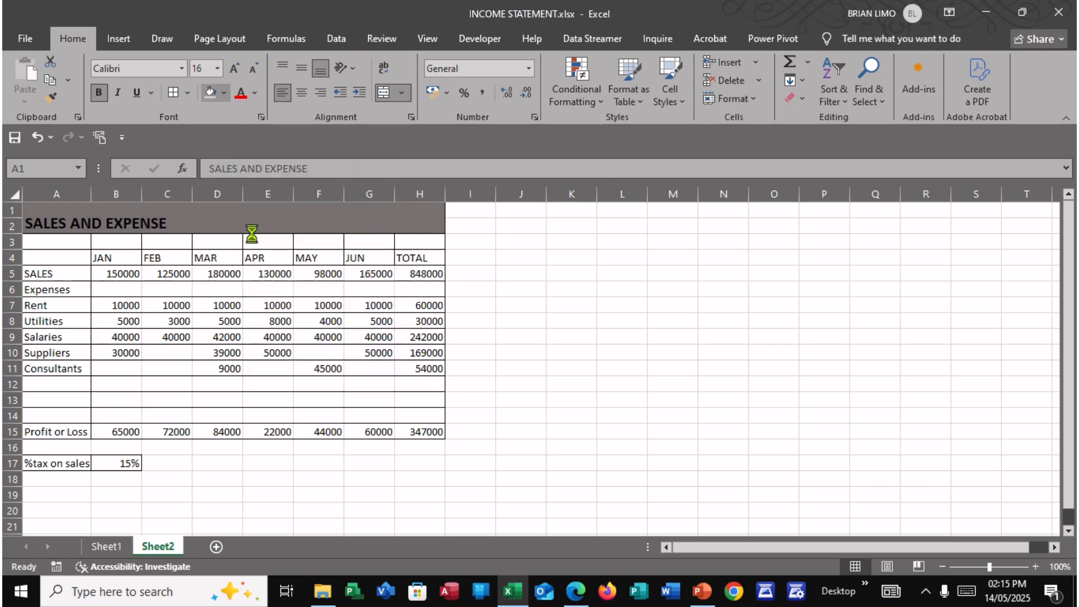
click(246, 272)
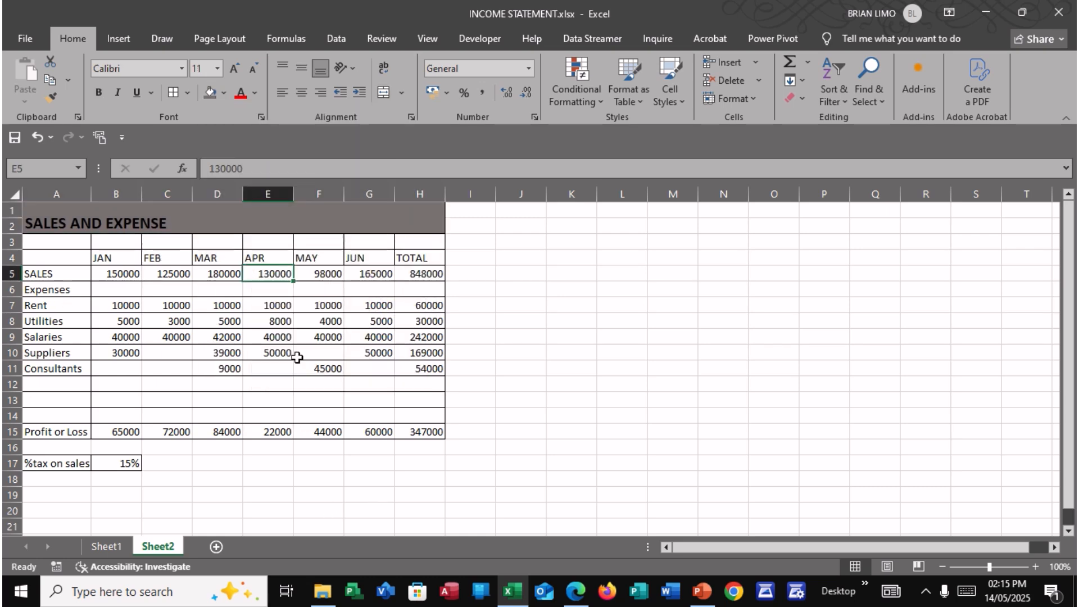
Check the worksheet renaming task in the browser's exam PDF, and rename Sheet2 as PROFIT in Excel.
click(575, 591)
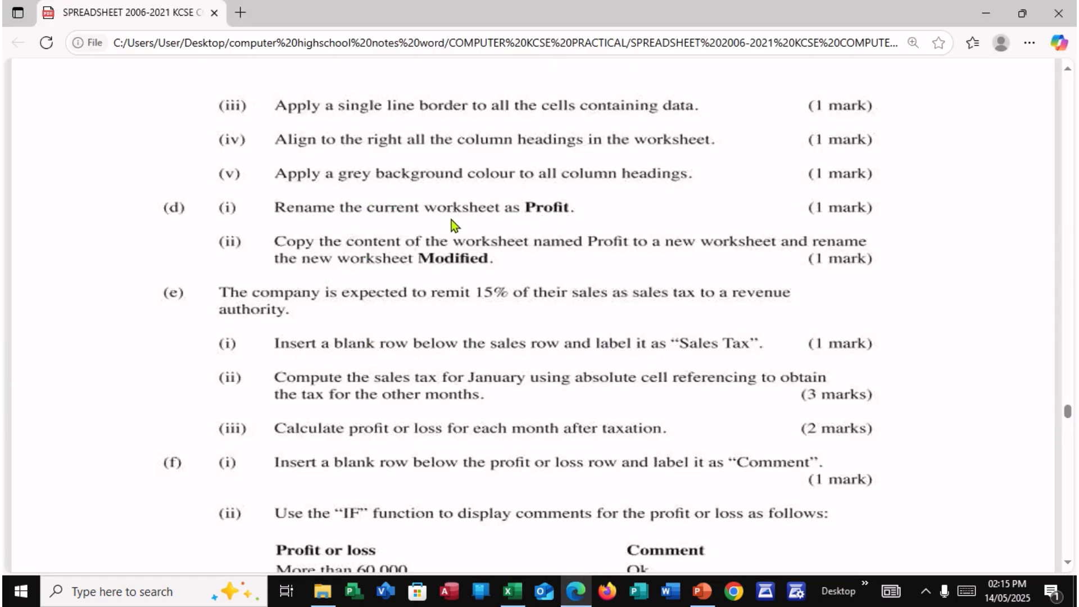
click(511, 592)
right_click(109, 547)
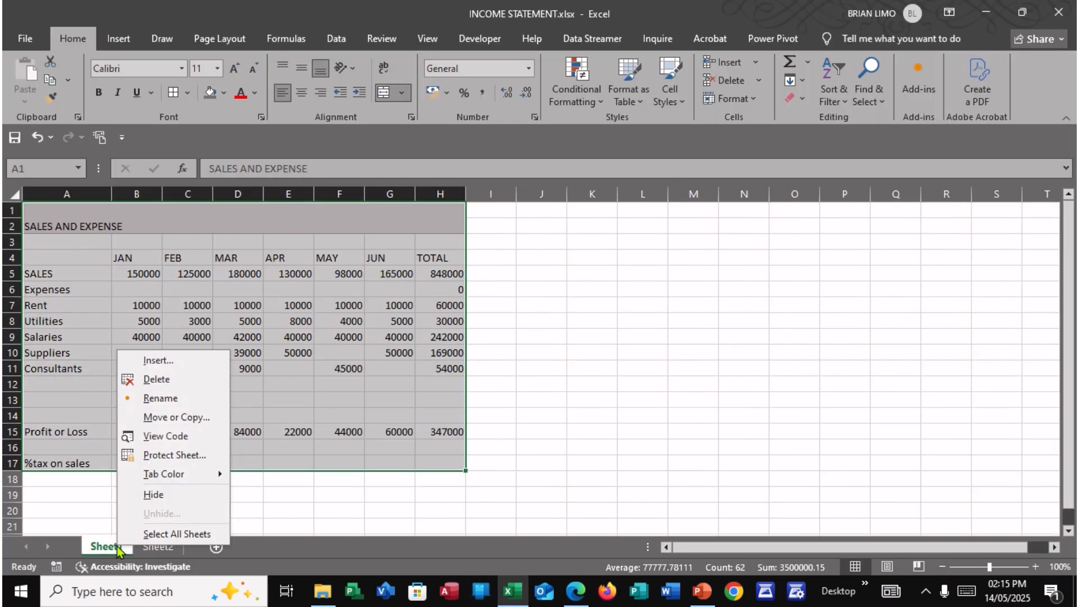
click(107, 548)
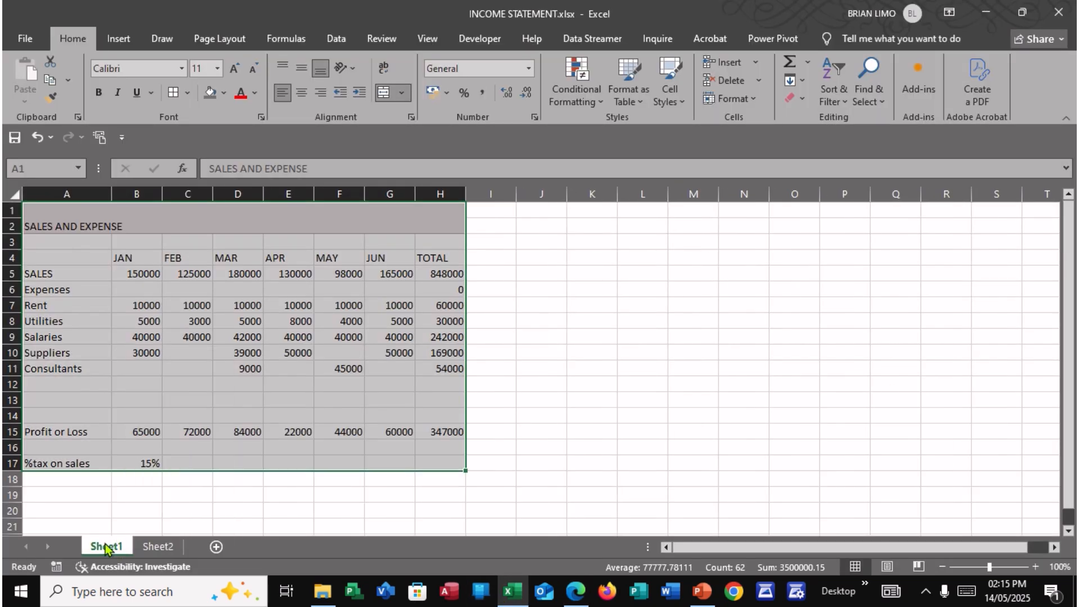
click(159, 546)
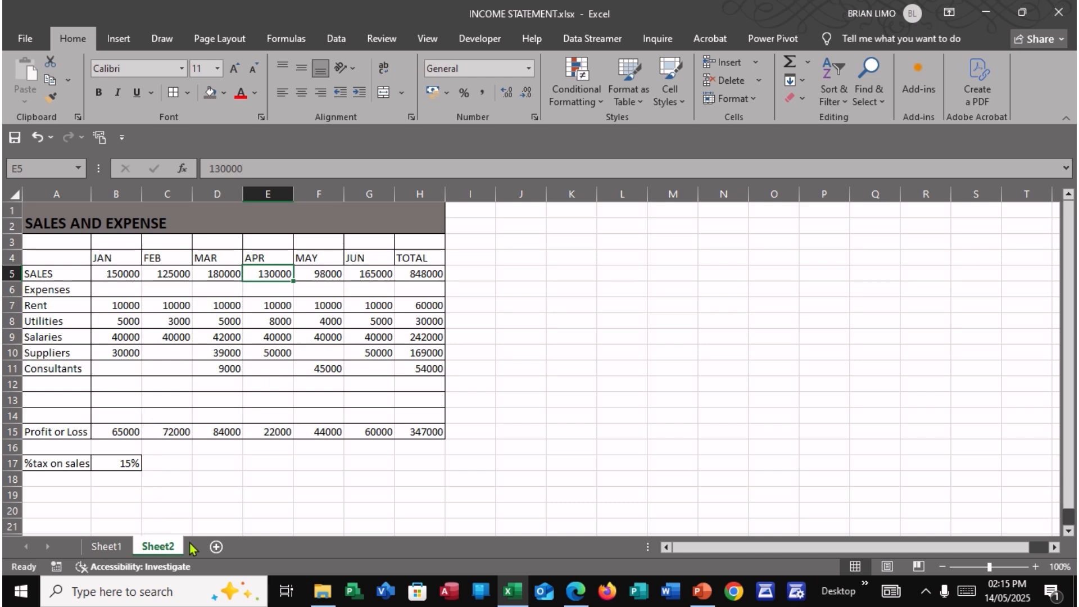
right_click(166, 548)
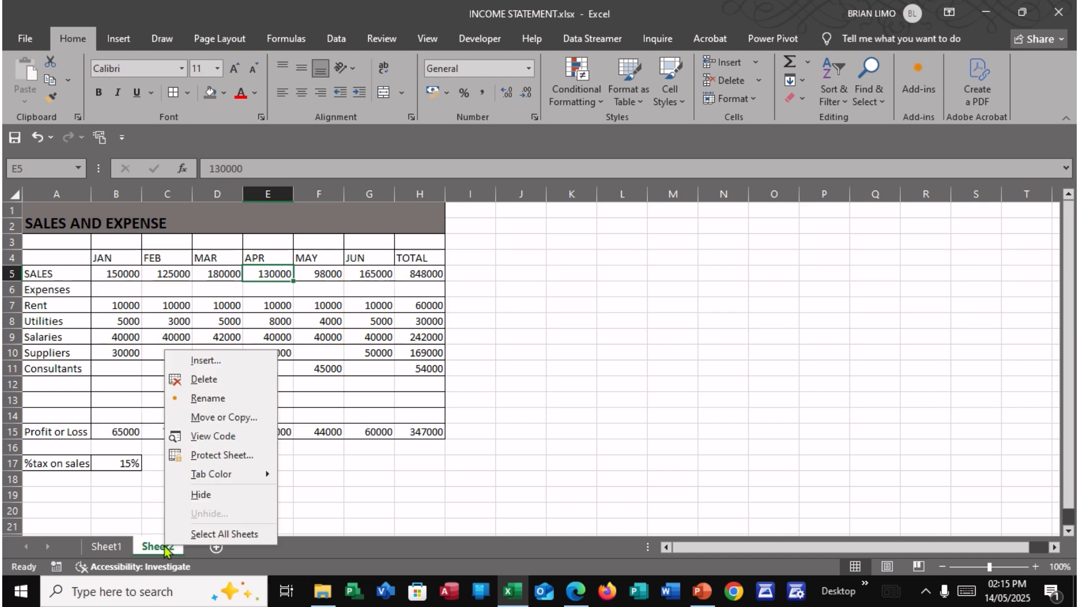
click(205, 416)
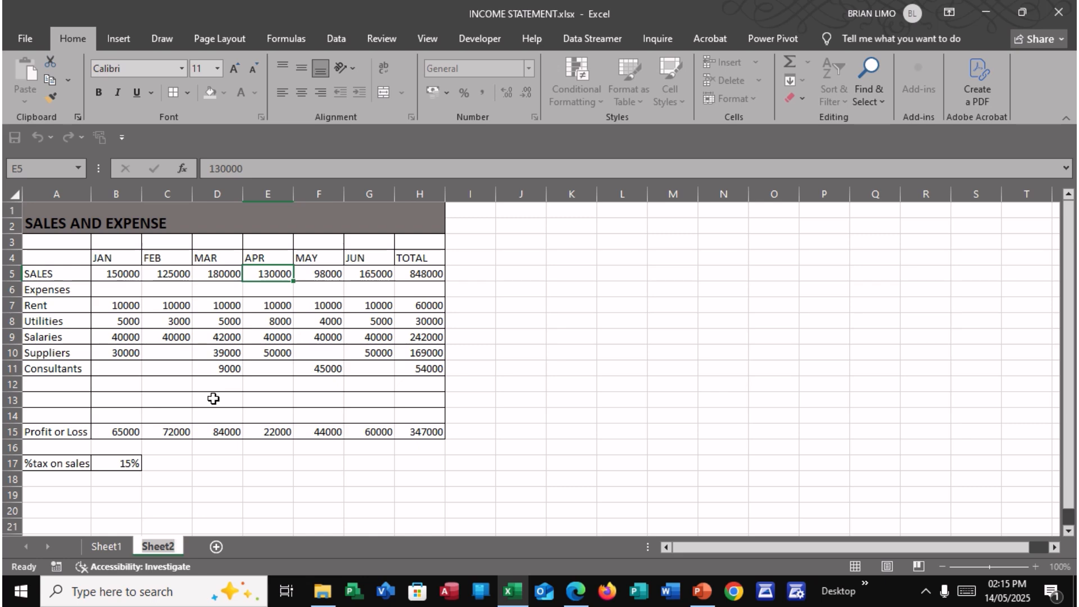
text(PROFI)
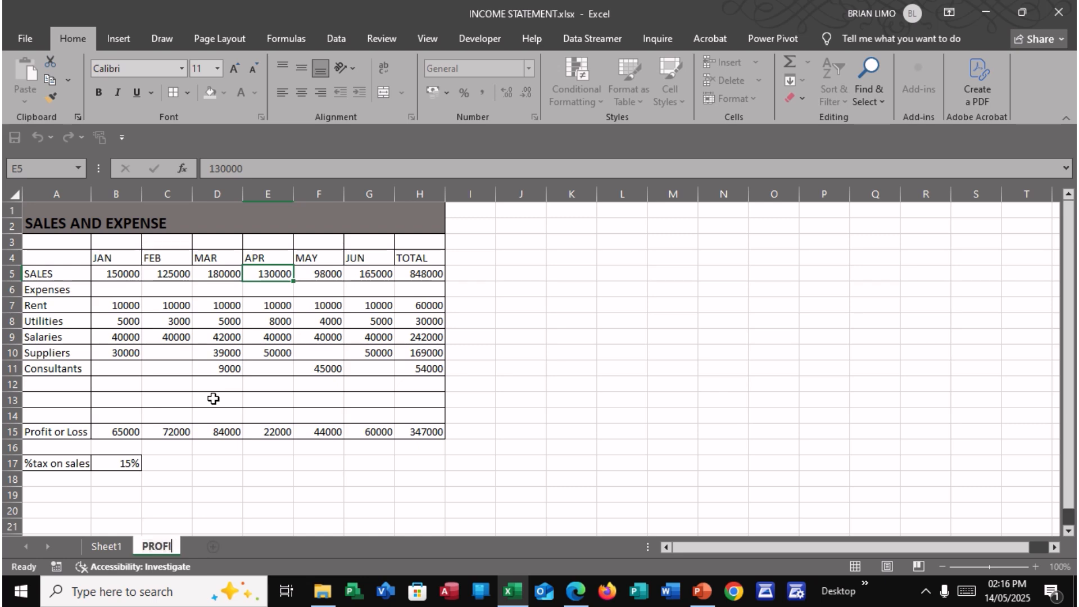
text(T)
key(Return)
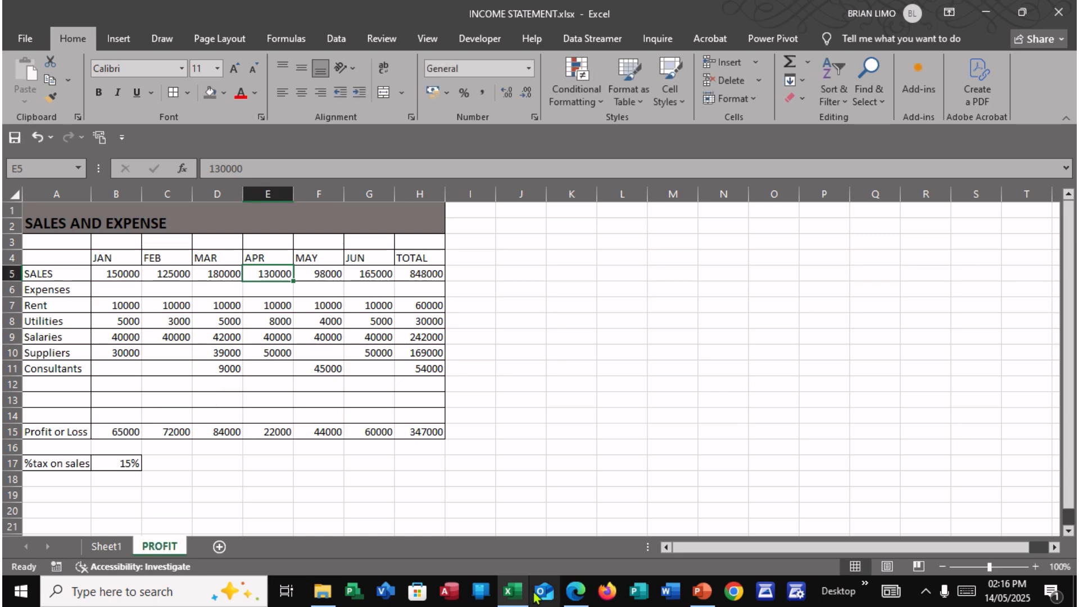
Check the worksheet copying task in the browser's exam PDF, and clear and permanently delete Sheet1 in Excel.
click(575, 591)
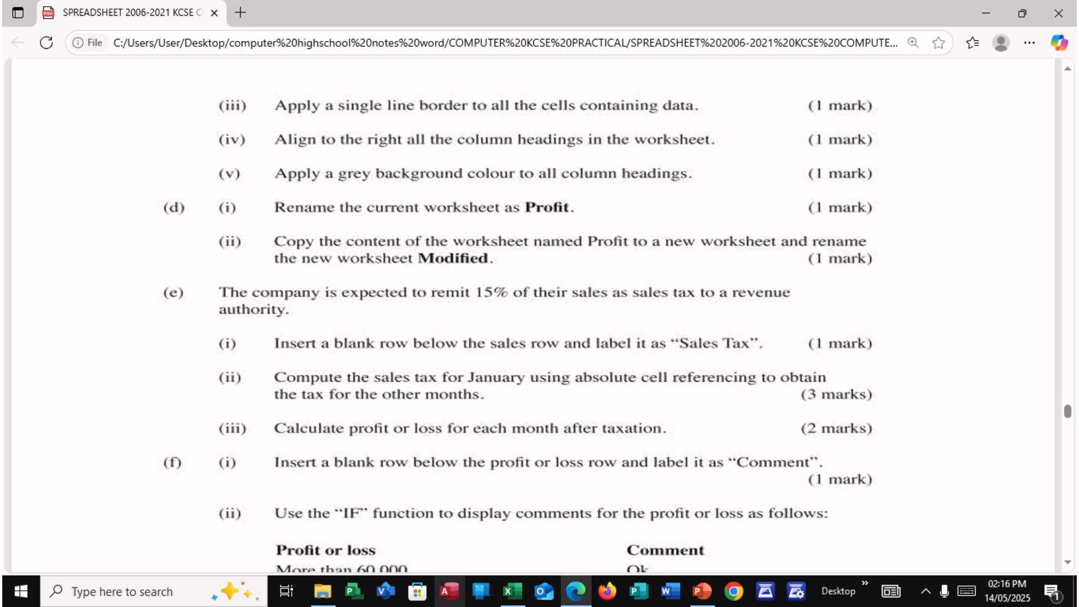
click(511, 591)
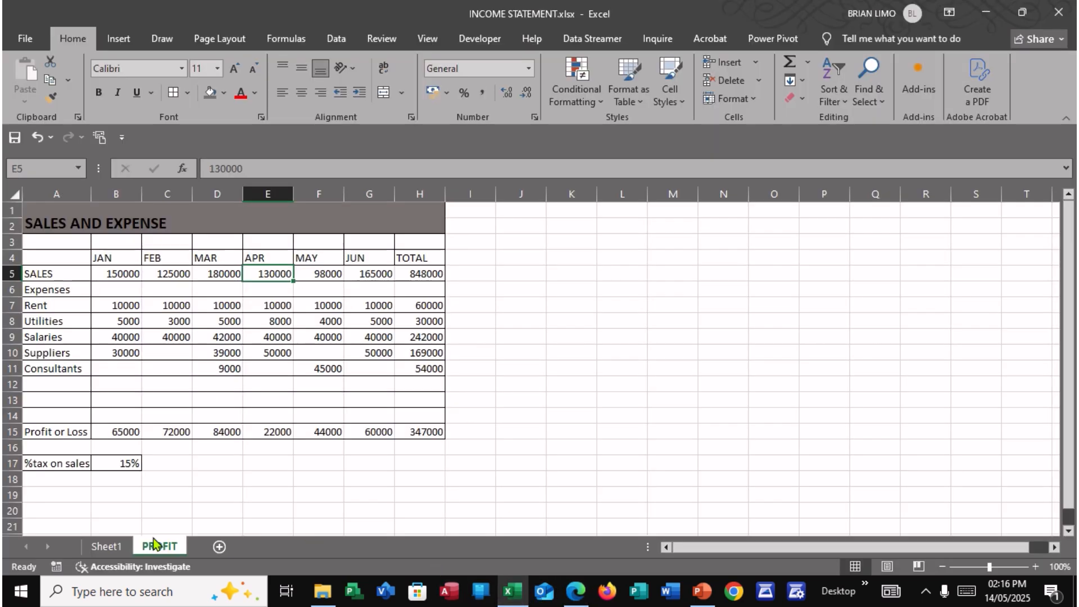
click(99, 547)
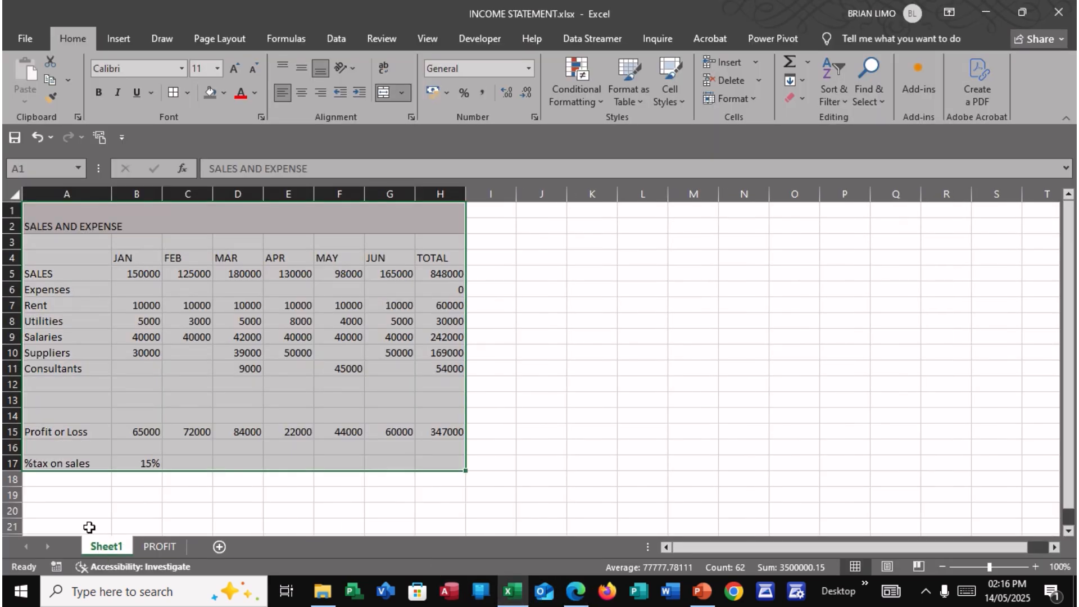
key(Delete)
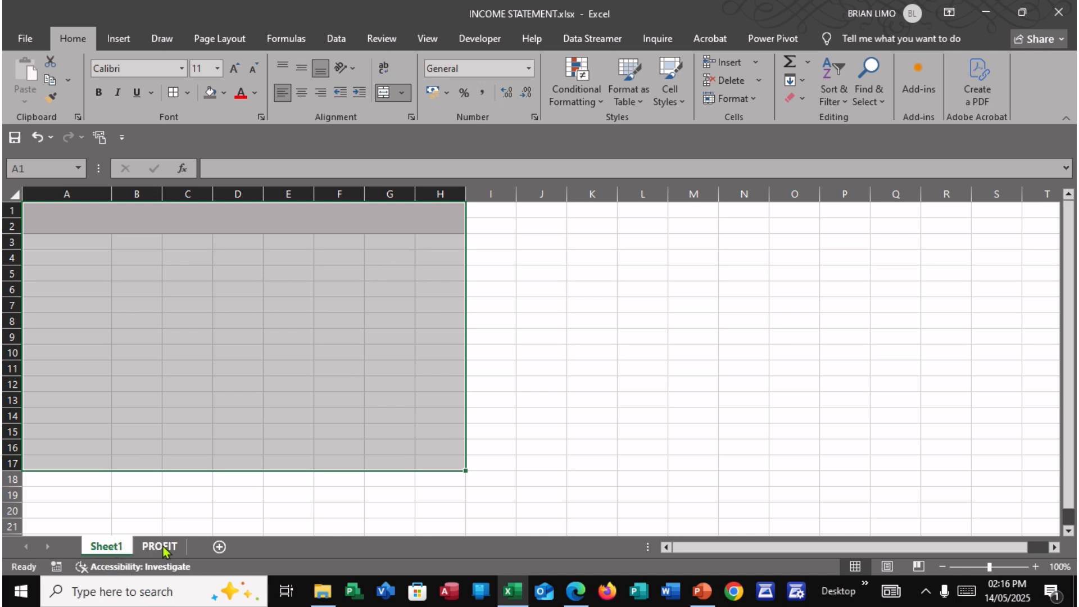
right_click(121, 549)
click(168, 381)
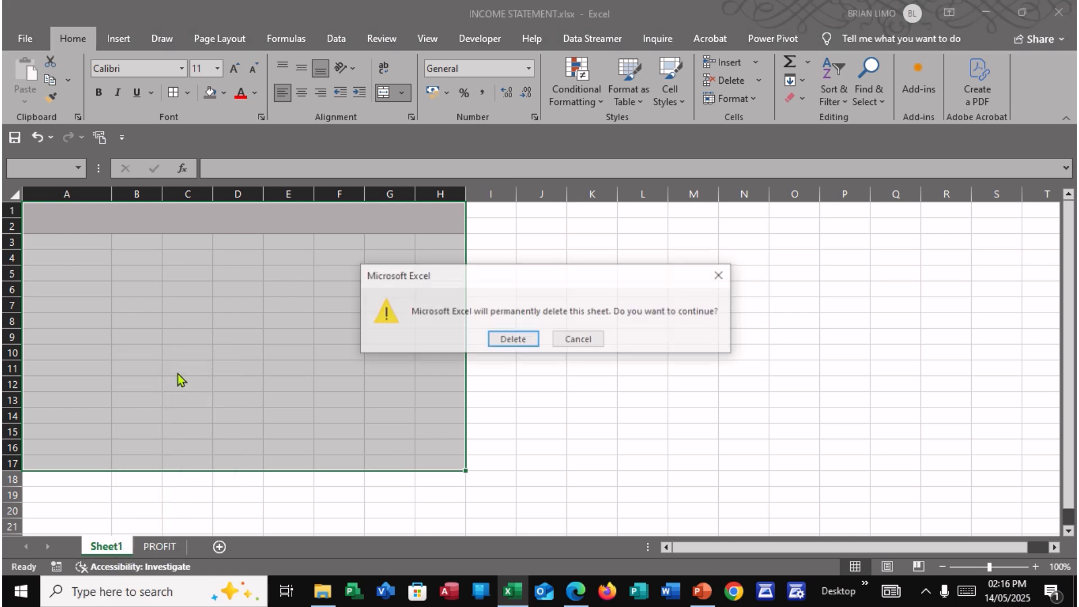
click(512, 339)
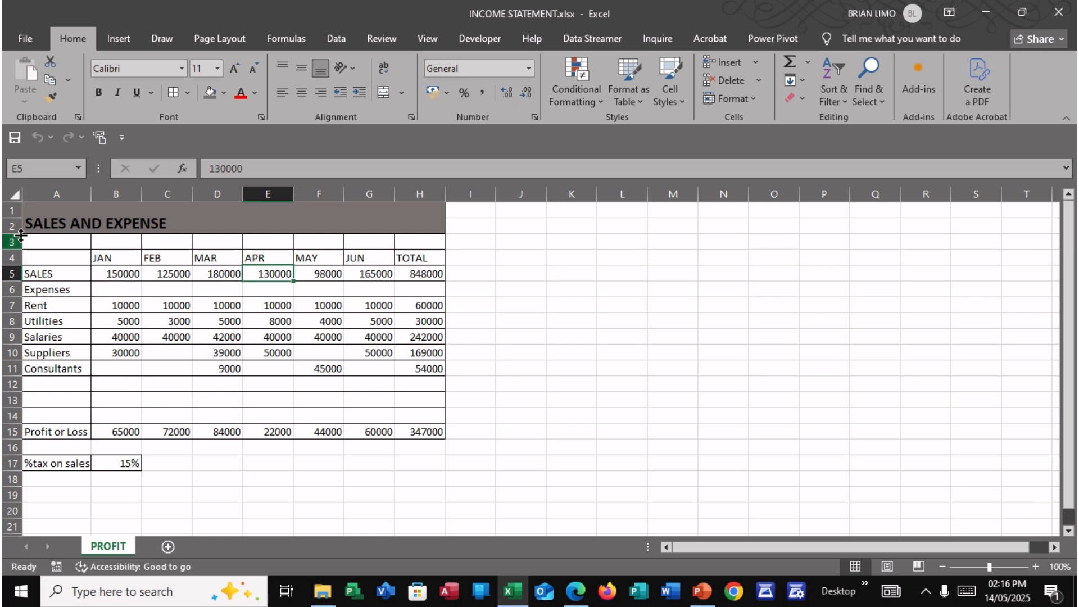
Copy A1:H18 from the PROFIT worksheet into a new worksheet at A1, and widen column A to fit its labels.
drag(34, 224, 113, 470)
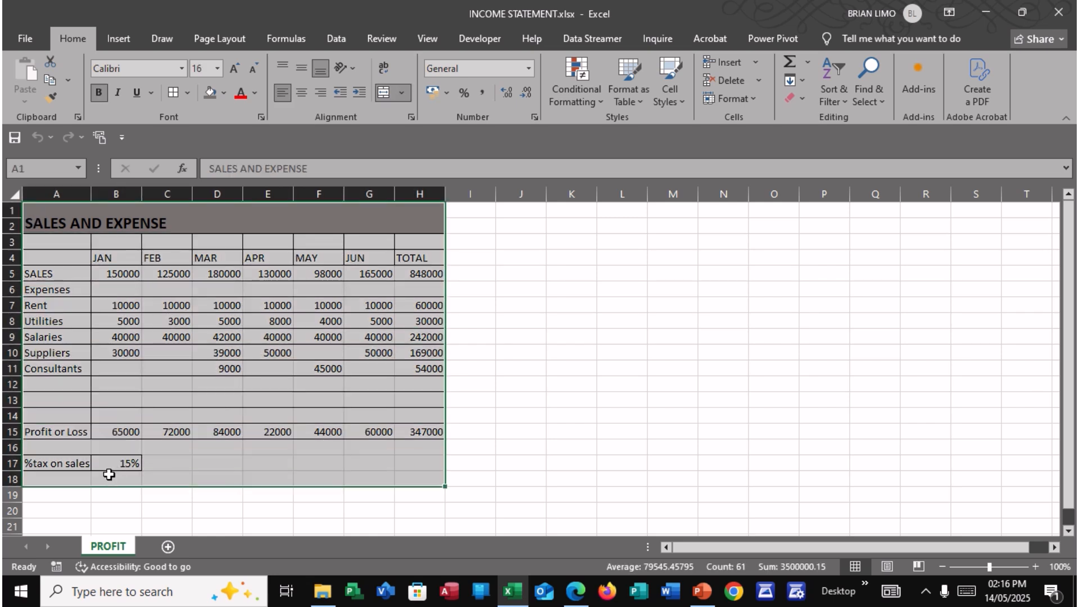
key(ctrl+c)
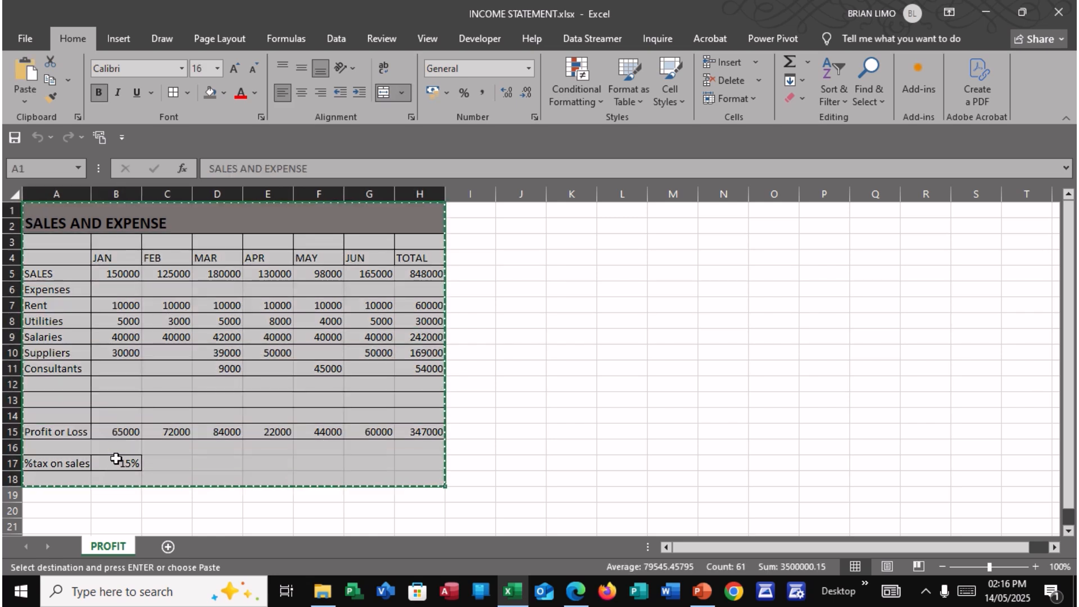
click(168, 547)
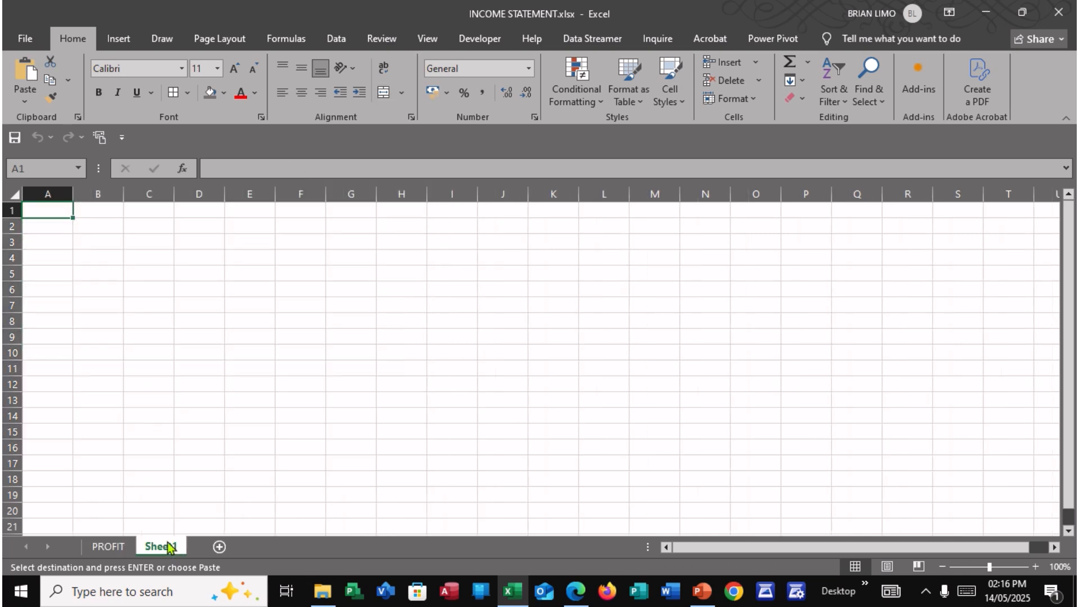
key(ctrl+v)
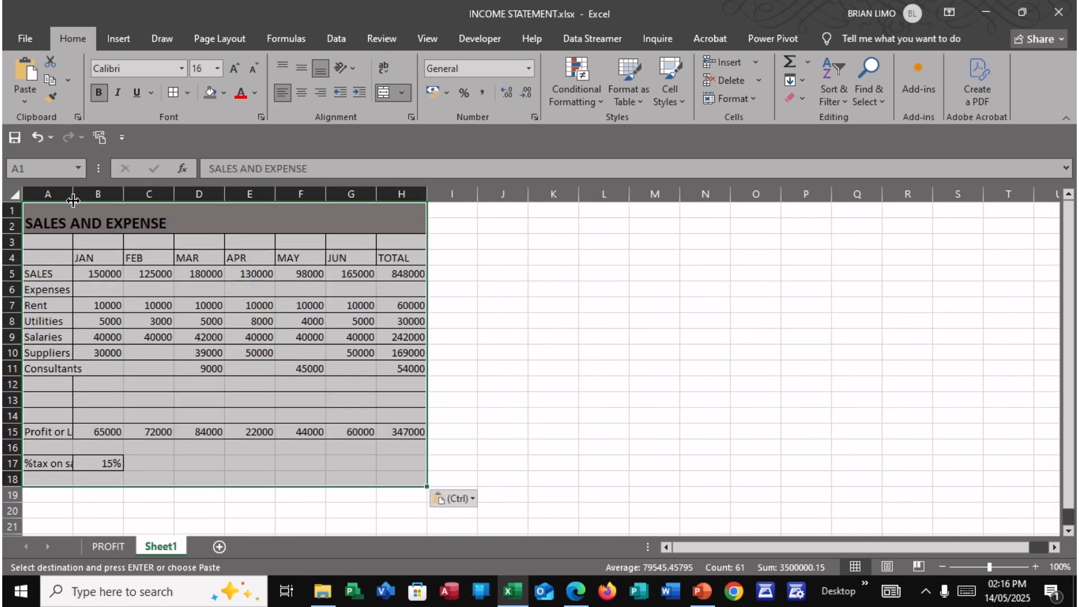
drag(73, 191, 94, 199)
click(222, 462)
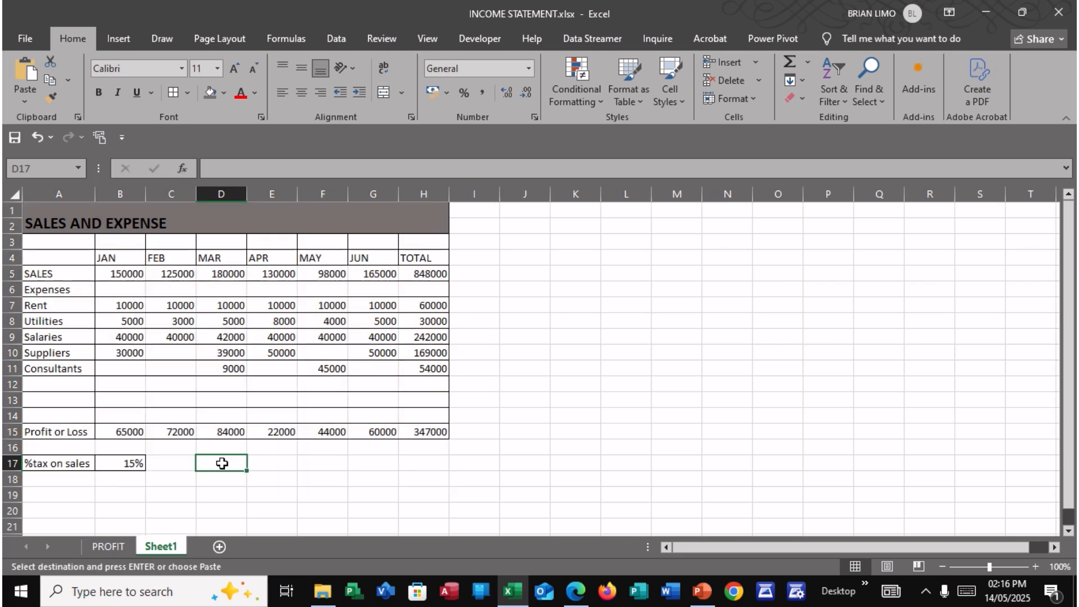
Check the required name for the new worksheet in the browser's exam PDF, and rename Sheet1 as MODIFIED in Excel.
click(576, 591)
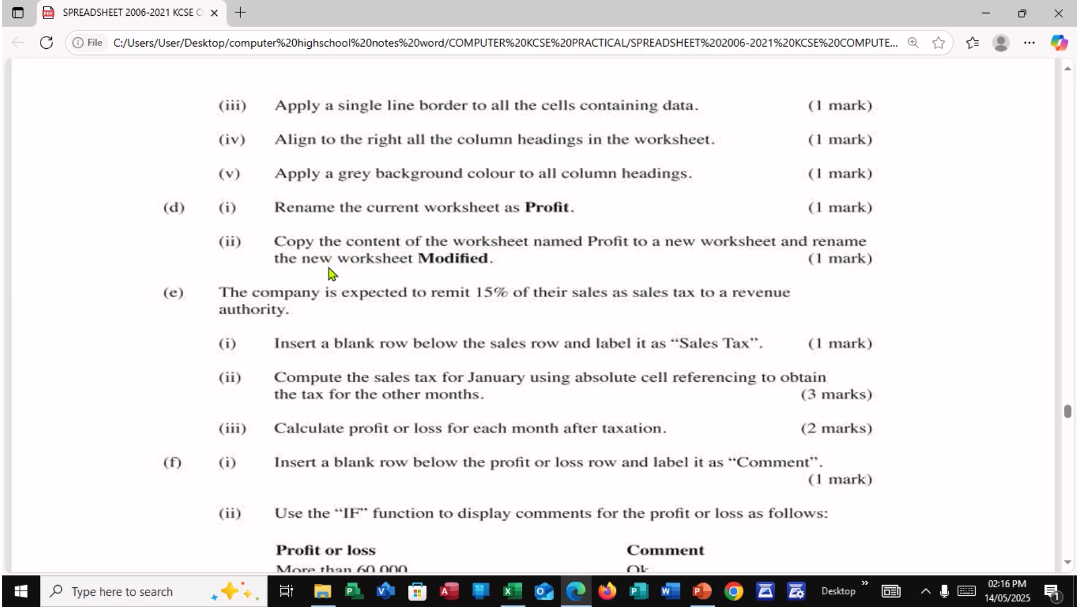
click(512, 592)
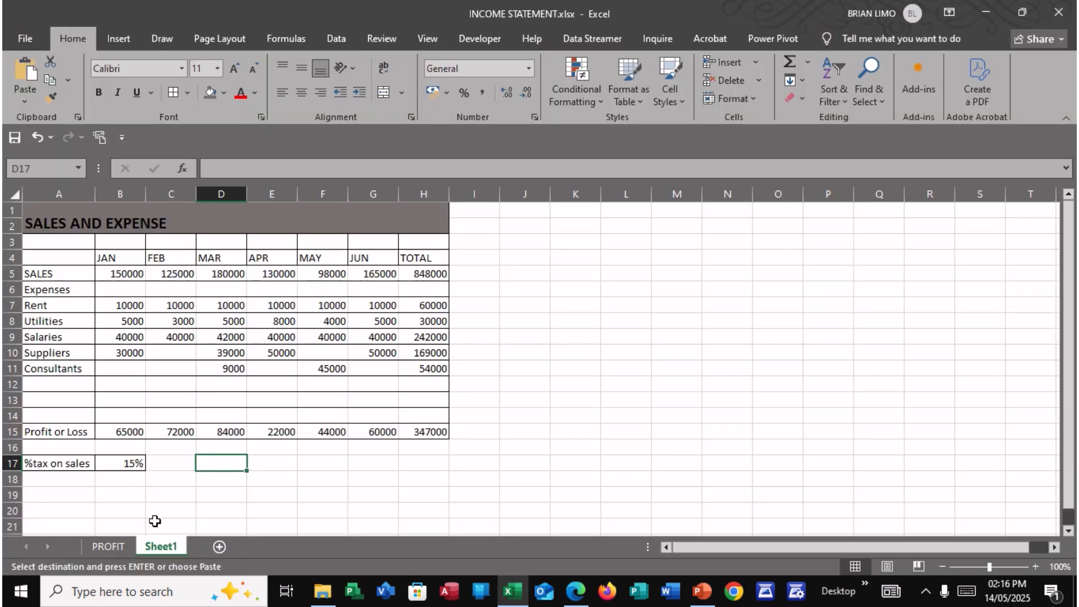
right_click(162, 547)
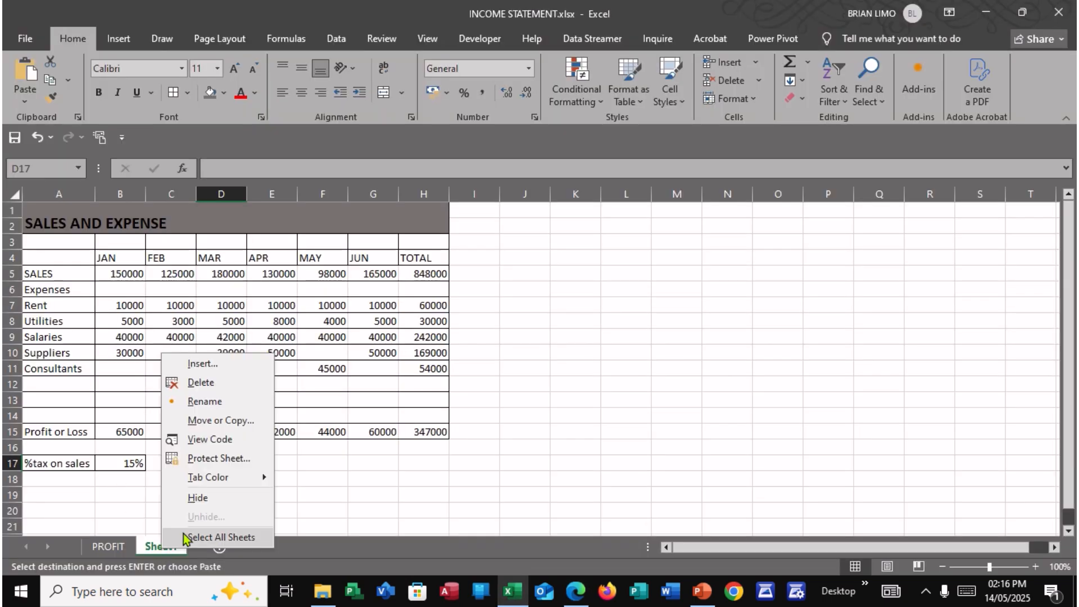
click(205, 401)
text(MO)
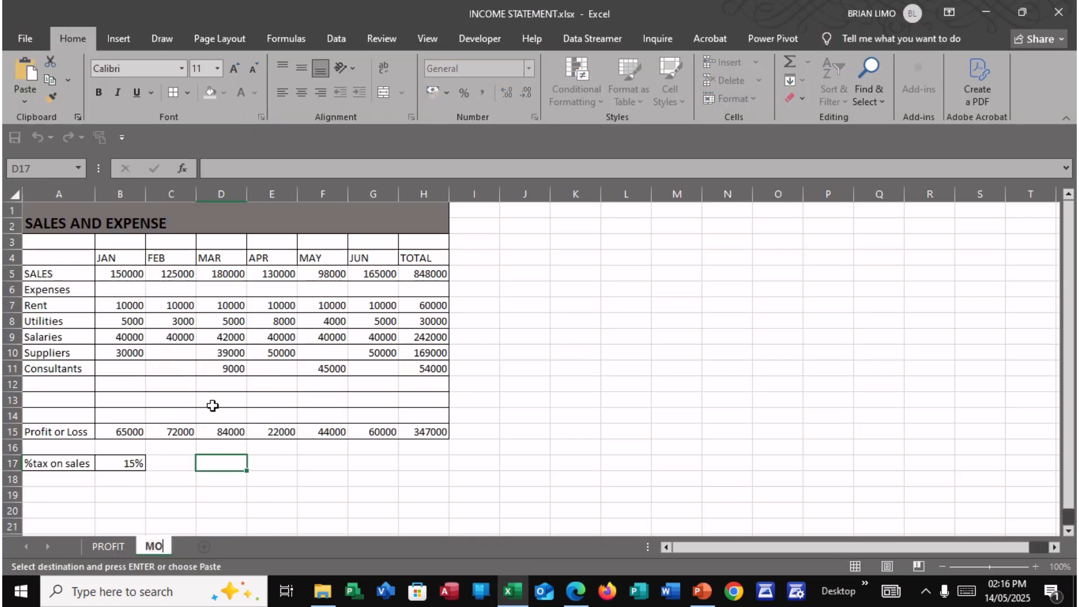
text(DIFIED)
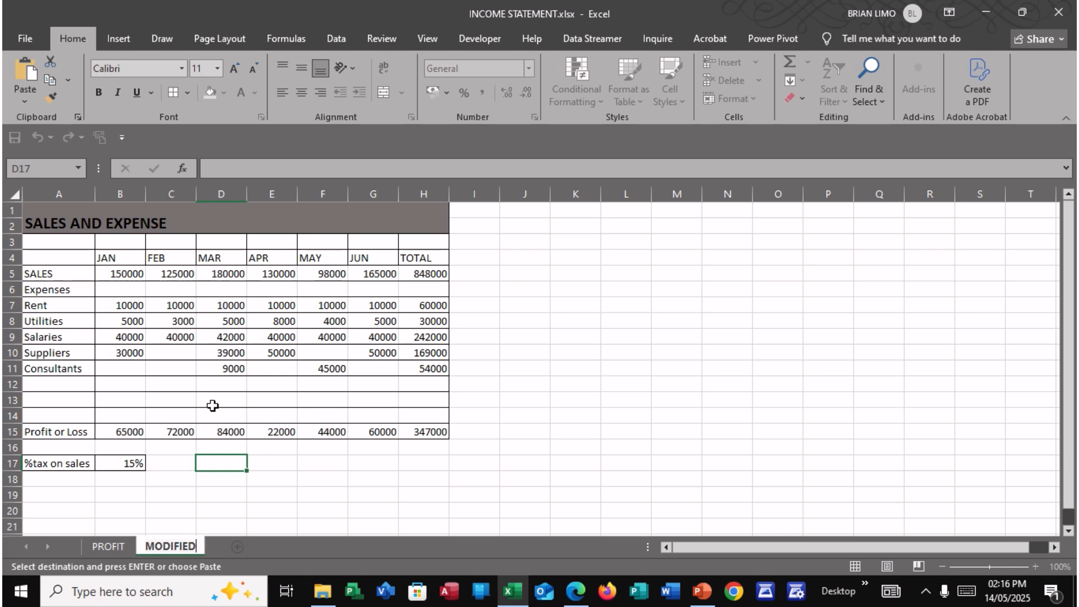
key(Return)
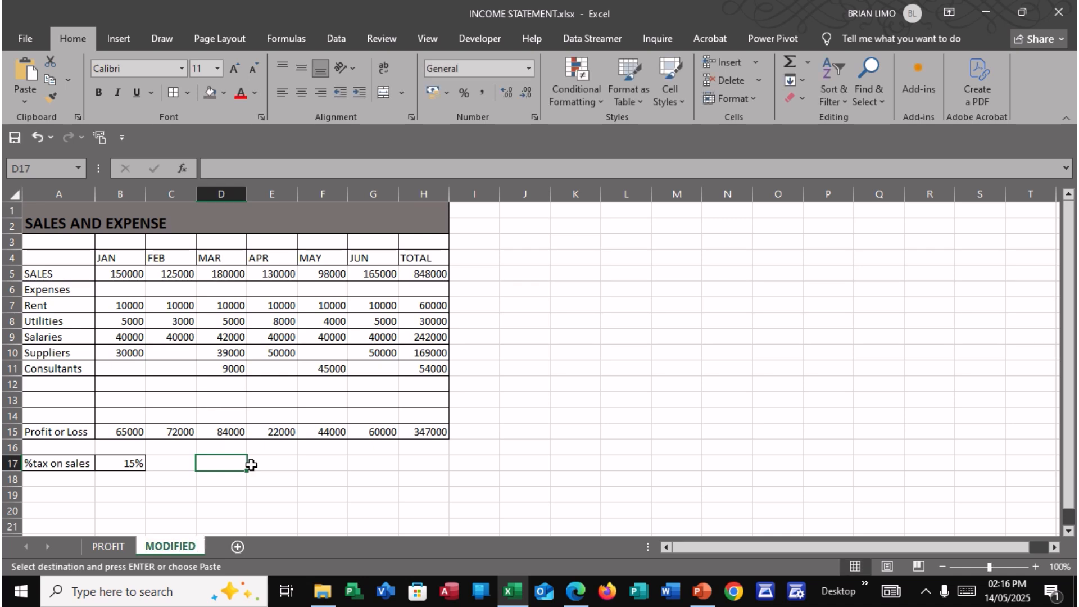
Check task (e) in the browser's exam PDF, and insert a blank row below the SALES row of the MODIFIED worksheet in Excel.
click(575, 592)
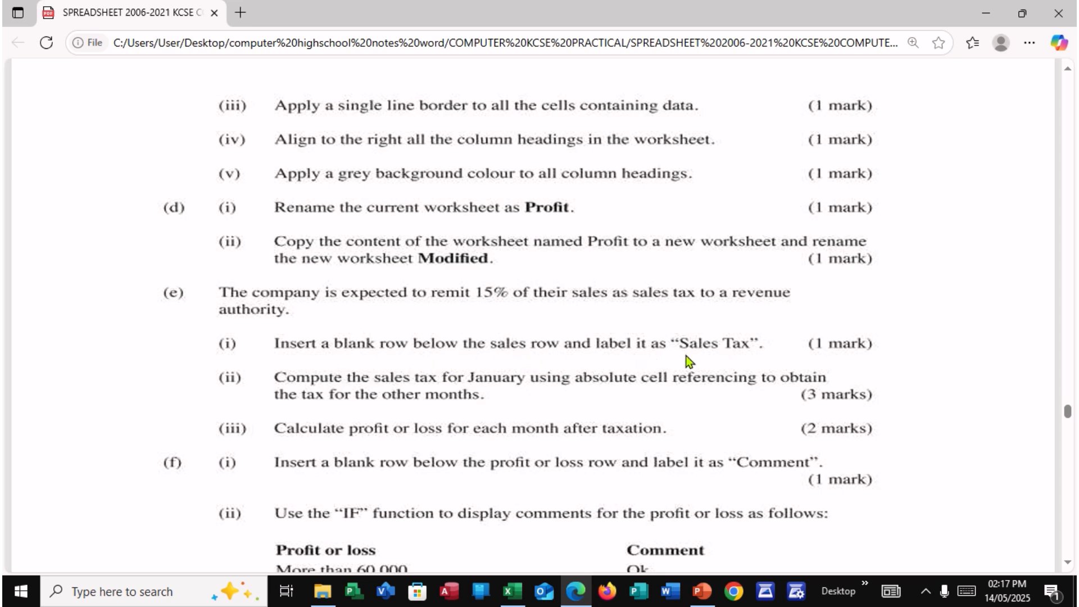
click(511, 591)
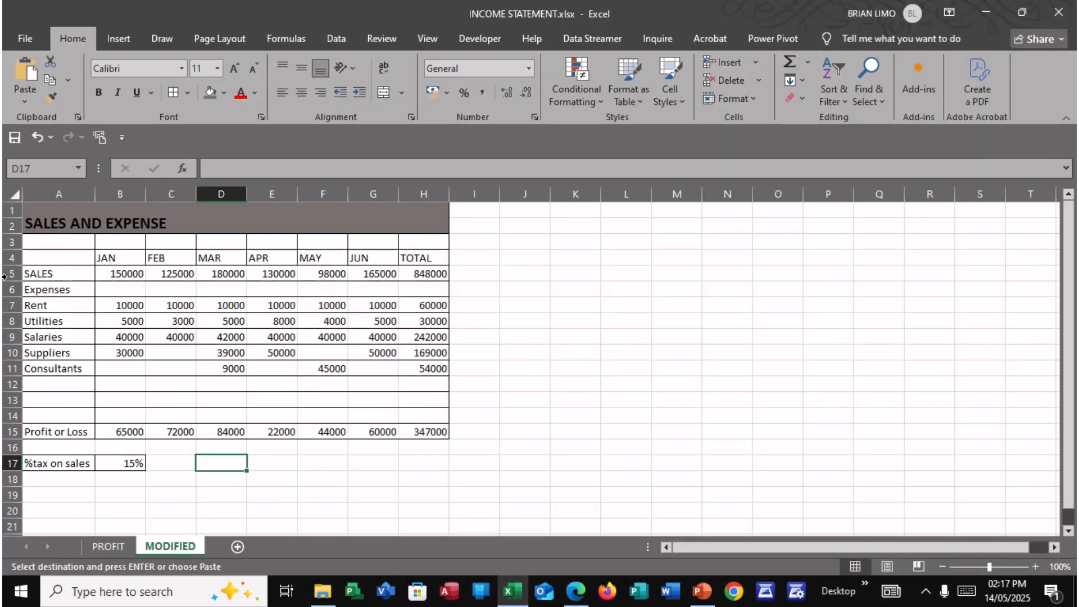
click(11, 290)
right_click(11, 290)
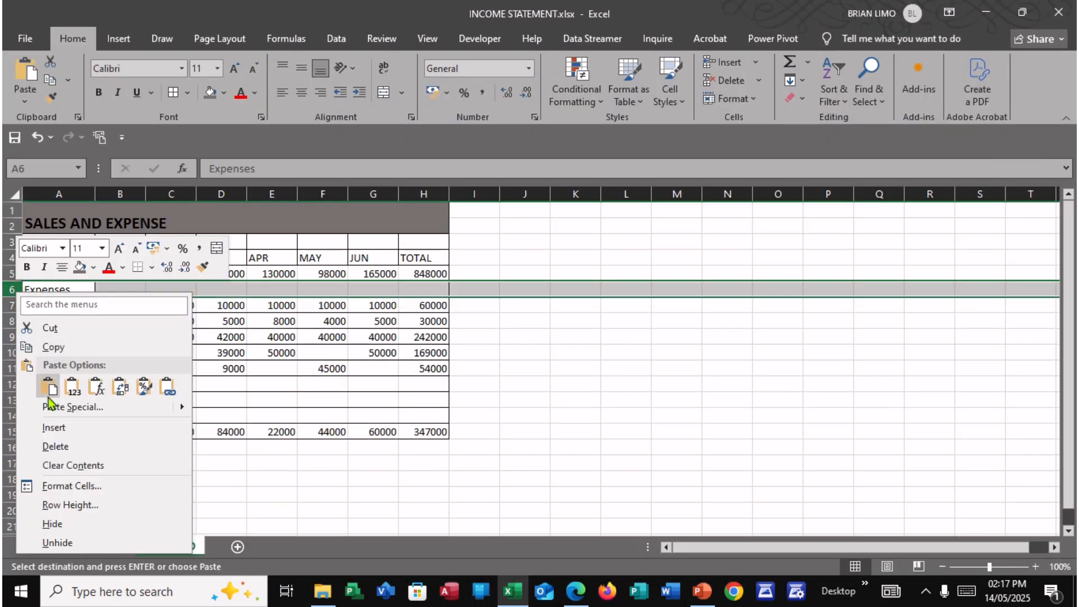
click(66, 429)
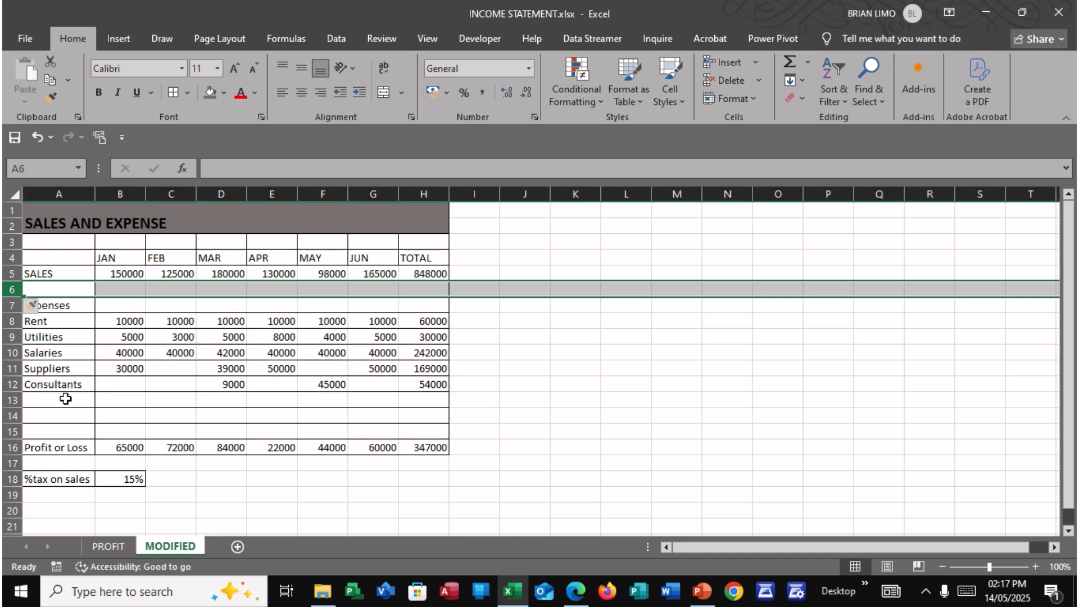
Recheck the row label in the browser's exam PDF, and label the blank row's cell A6 as Sales Tax in Excel.
click(58, 287)
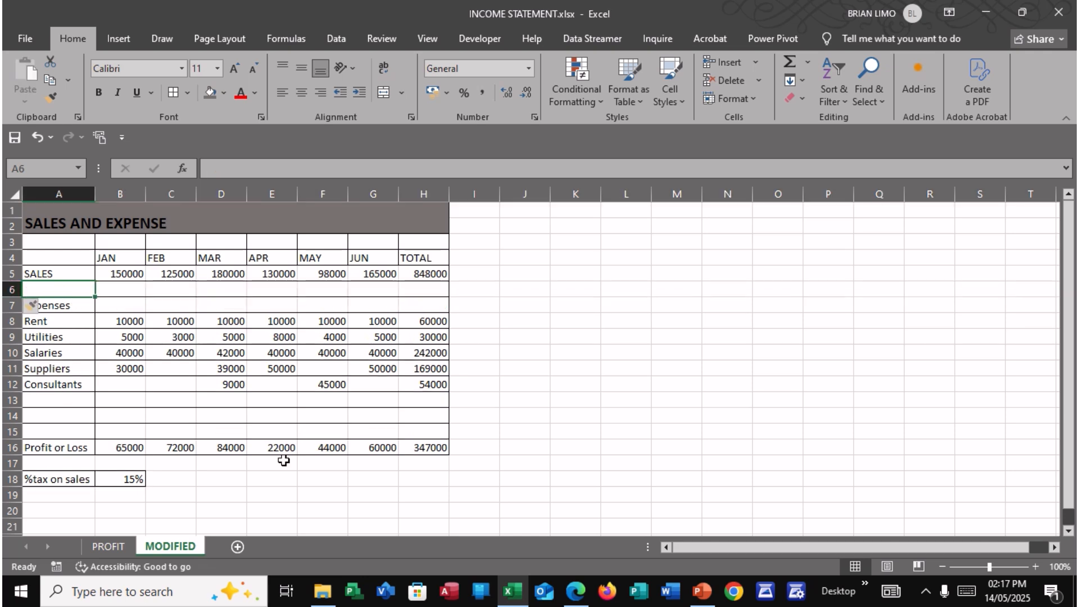
click(584, 600)
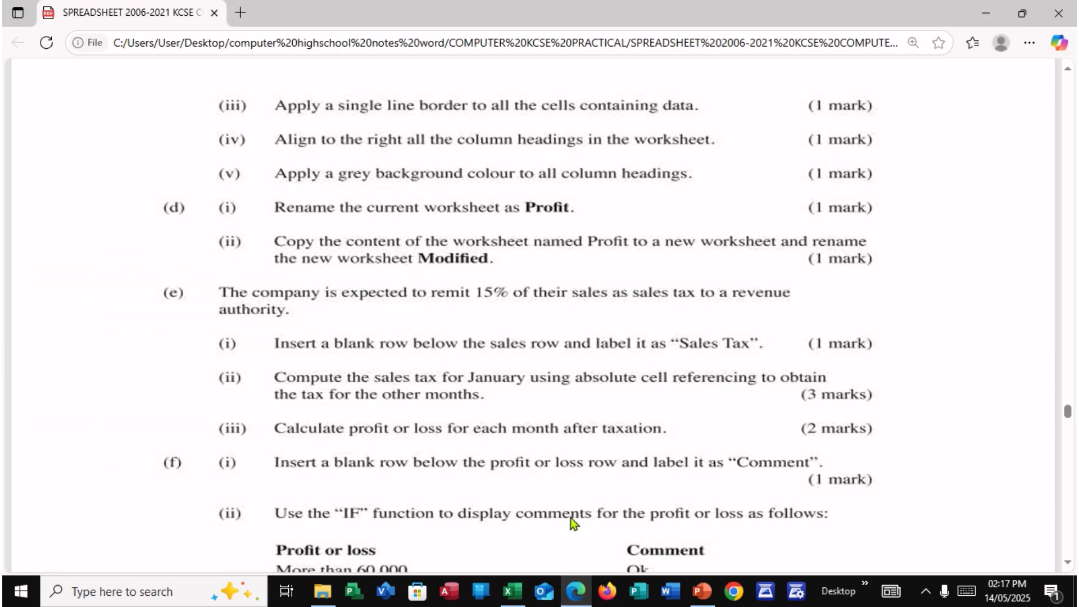
click(579, 590)
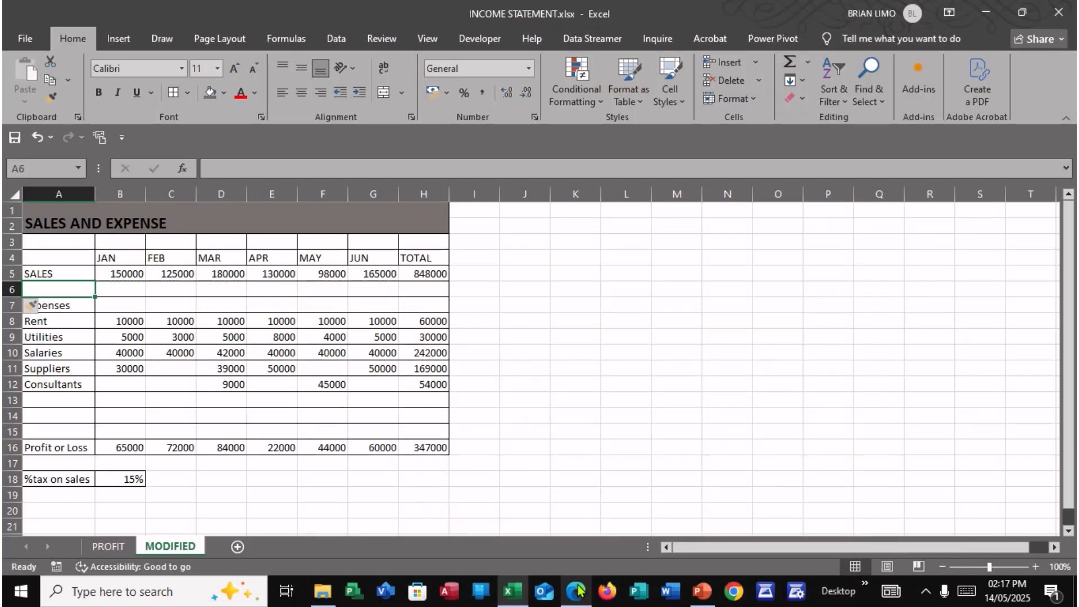
text(Sales)
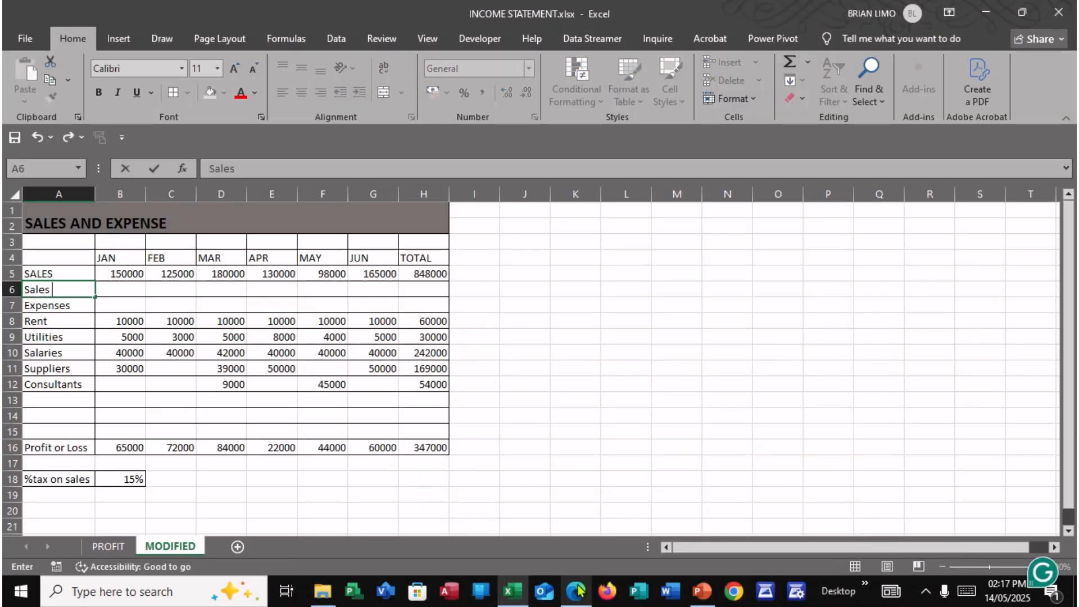
text( Tax)
click(103, 285)
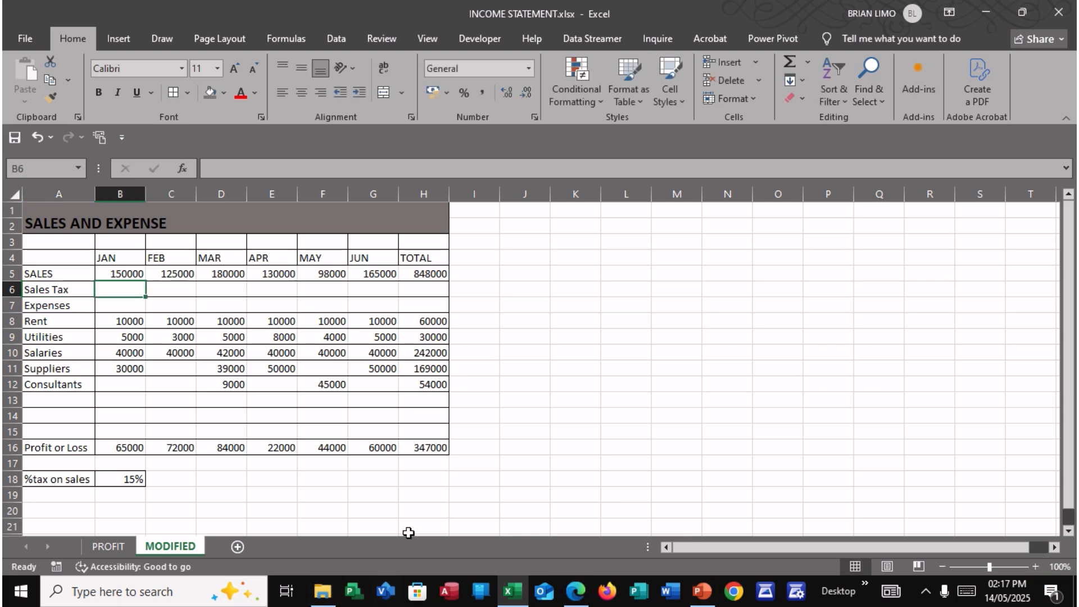
Check the sales tax task in the browser's exam PDF, and compute January's sales tax in cell B6 in Excel with =B5*$B$18.
click(576, 591)
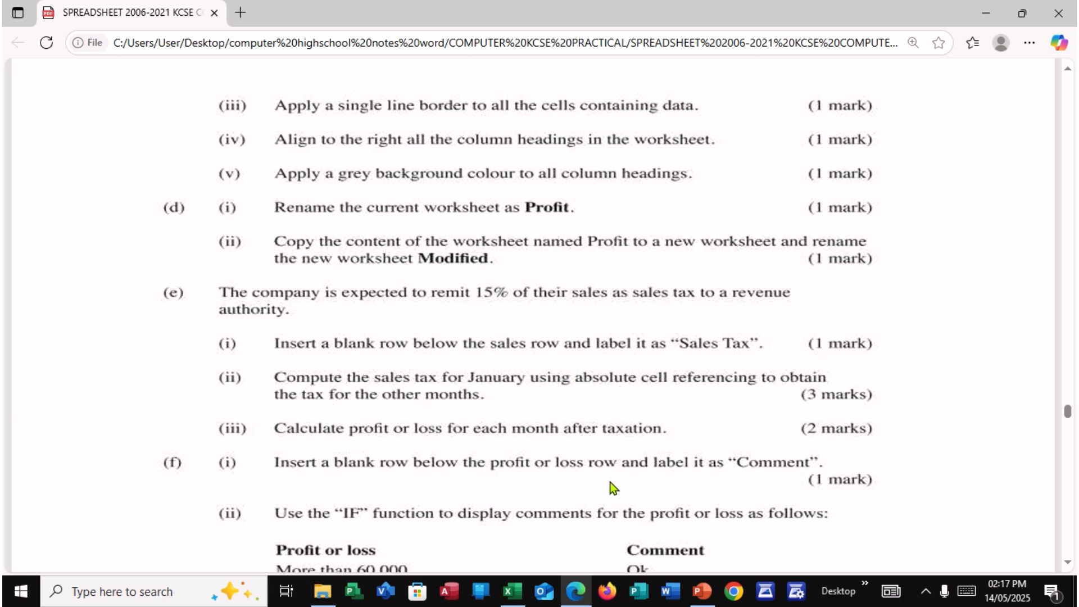
click(575, 590)
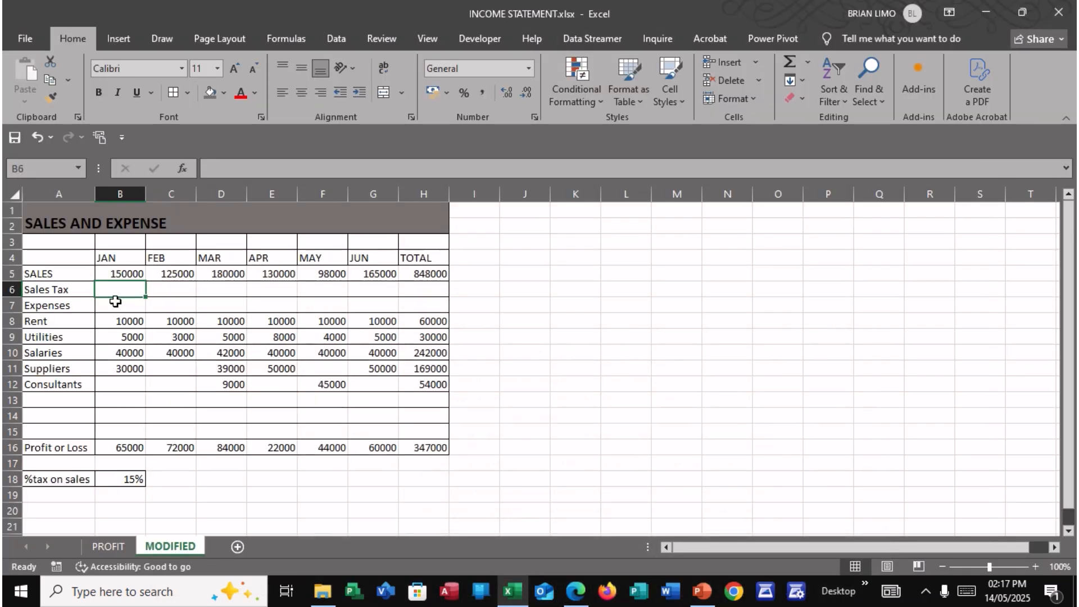
text(=)
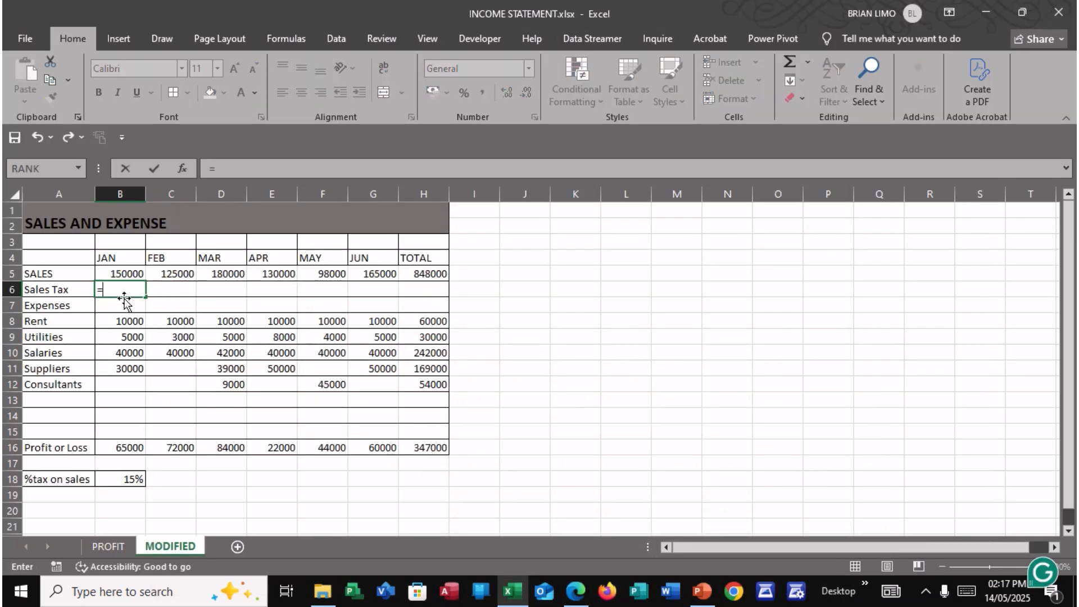
click(137, 273)
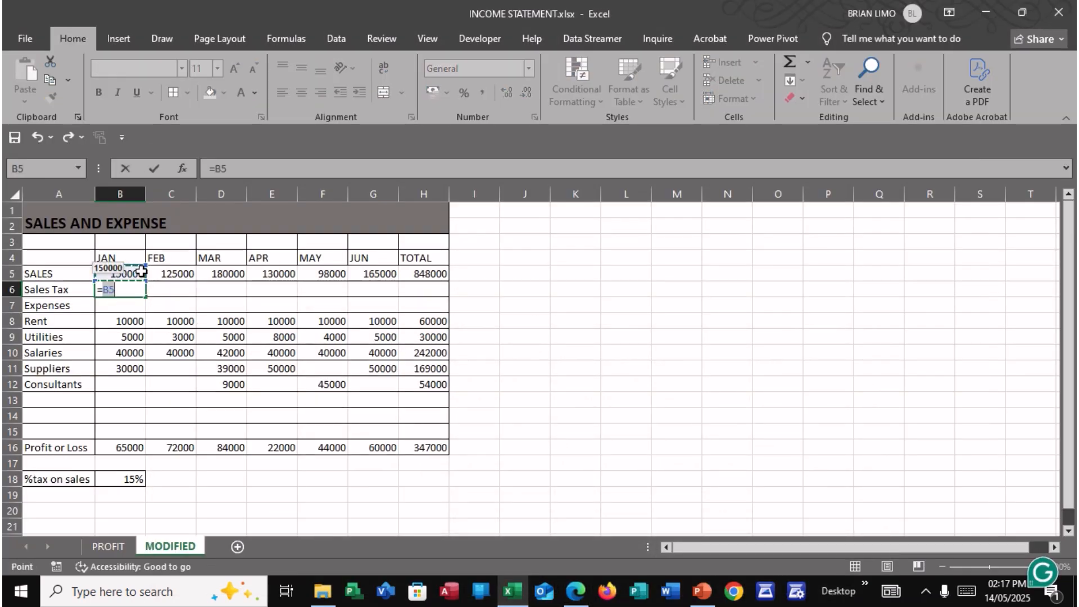
text(*)
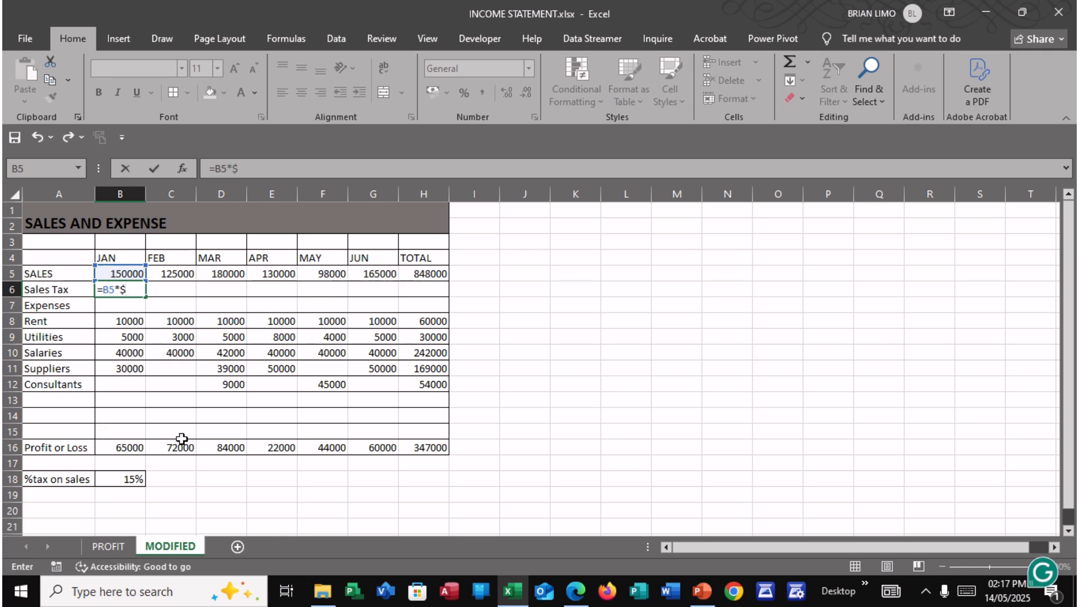
text($)
click(127, 483)
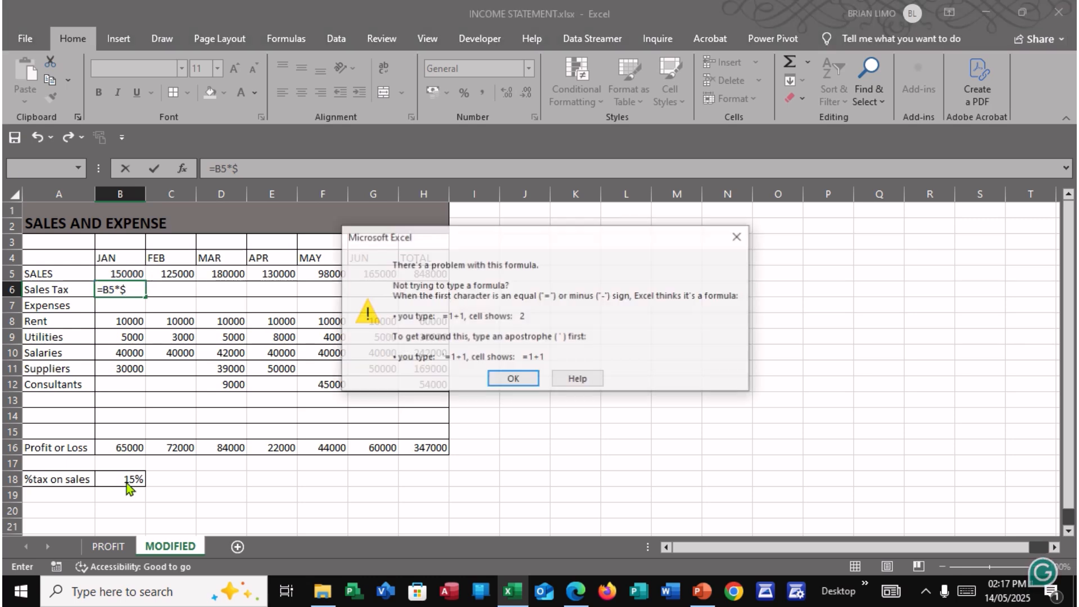
click(519, 383)
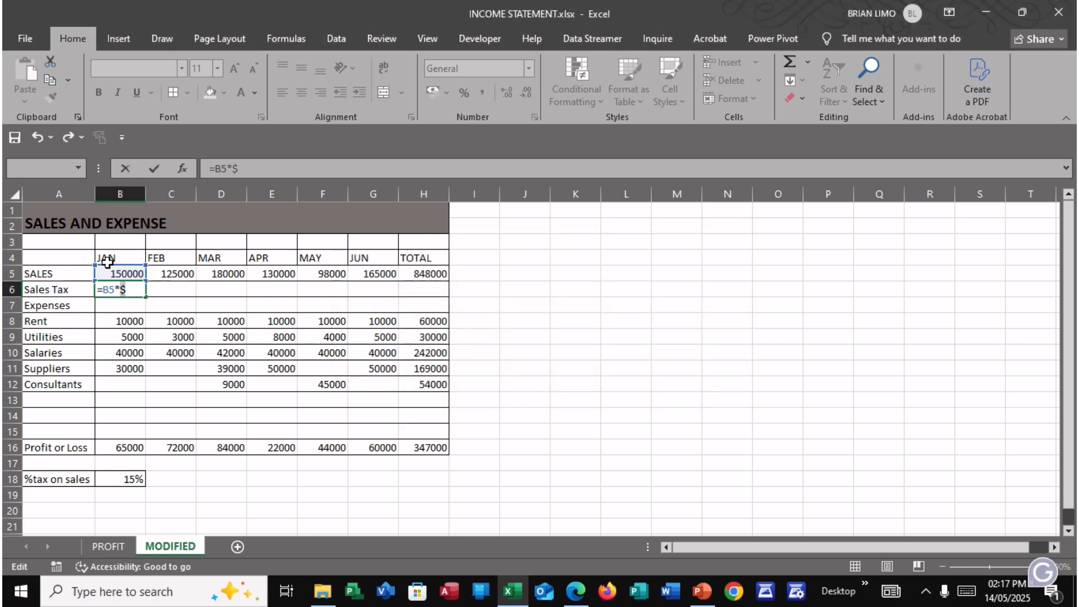
text(b)
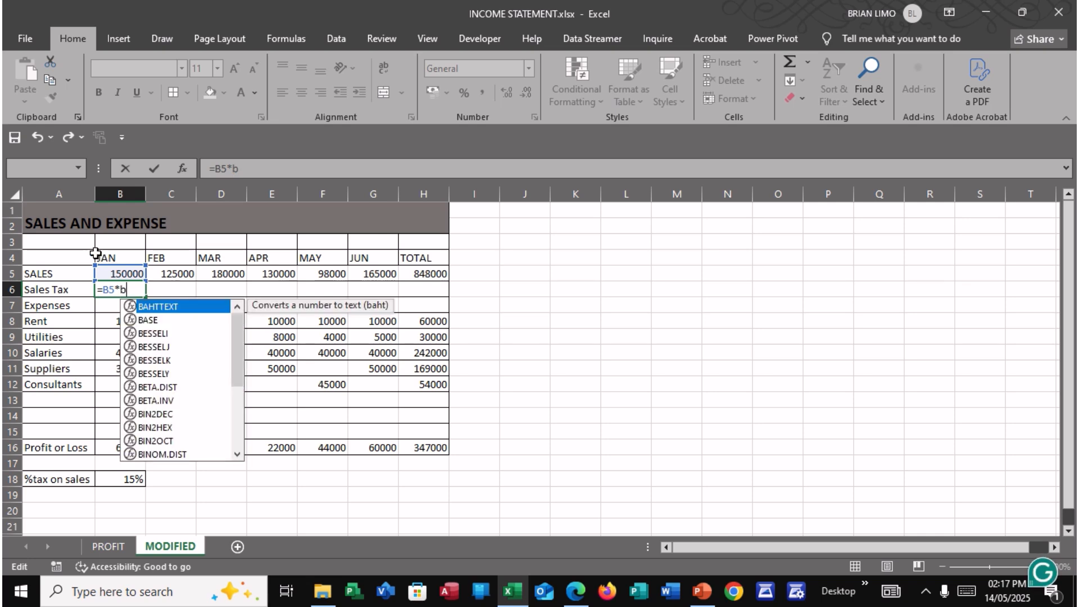
key(BackSpace)
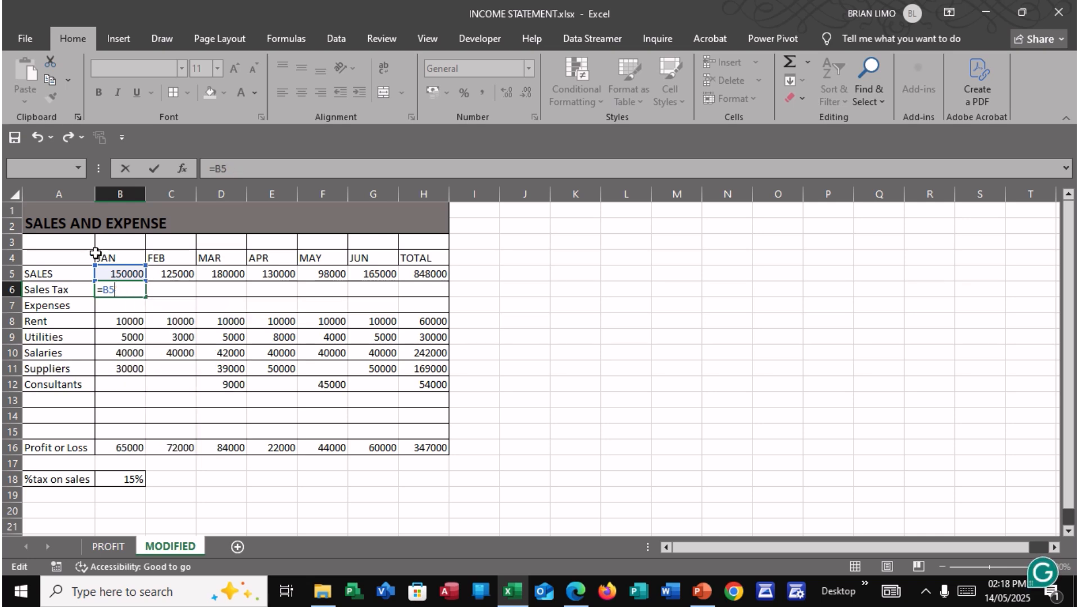
text(*)
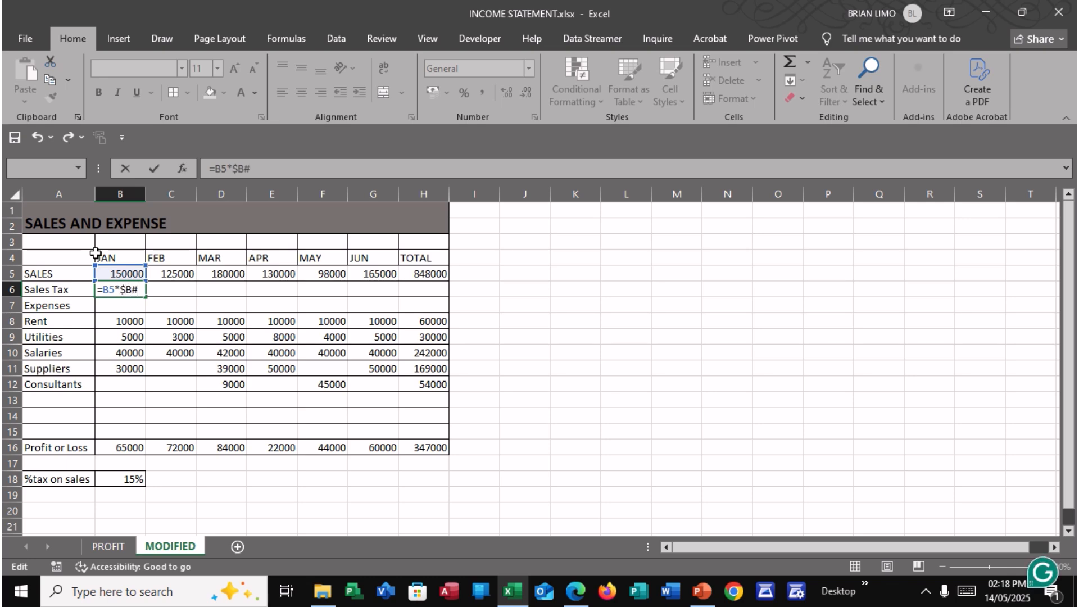
key(BackSpace)
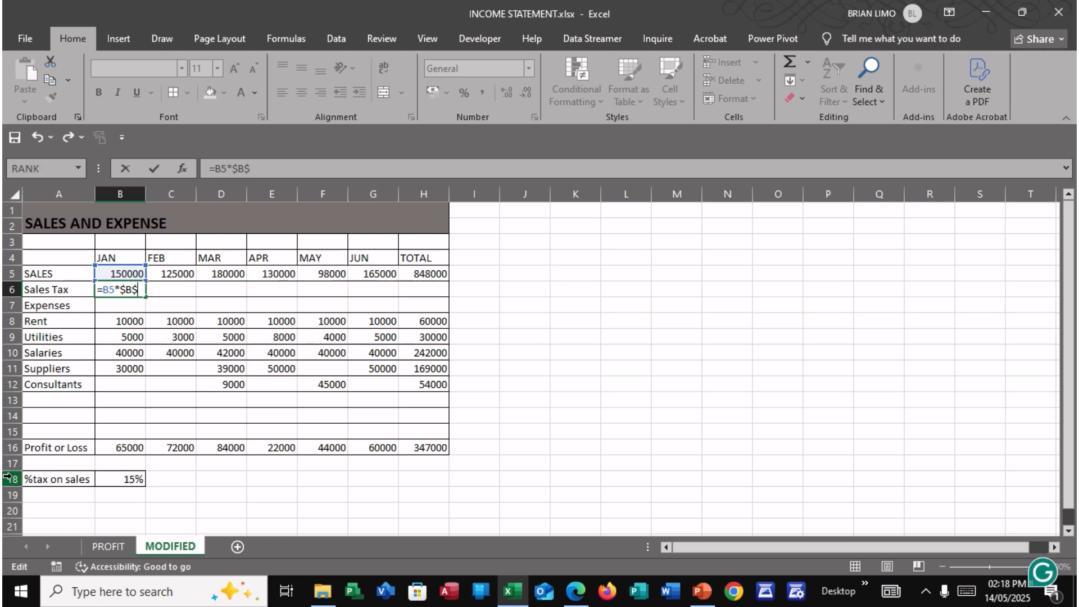
text($18)
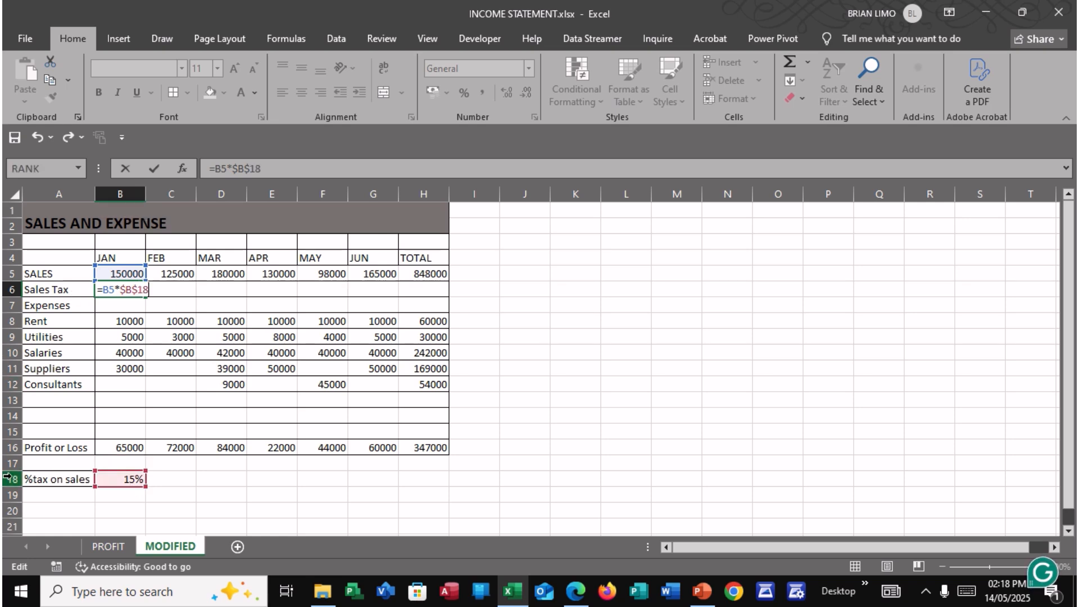
key(Return)
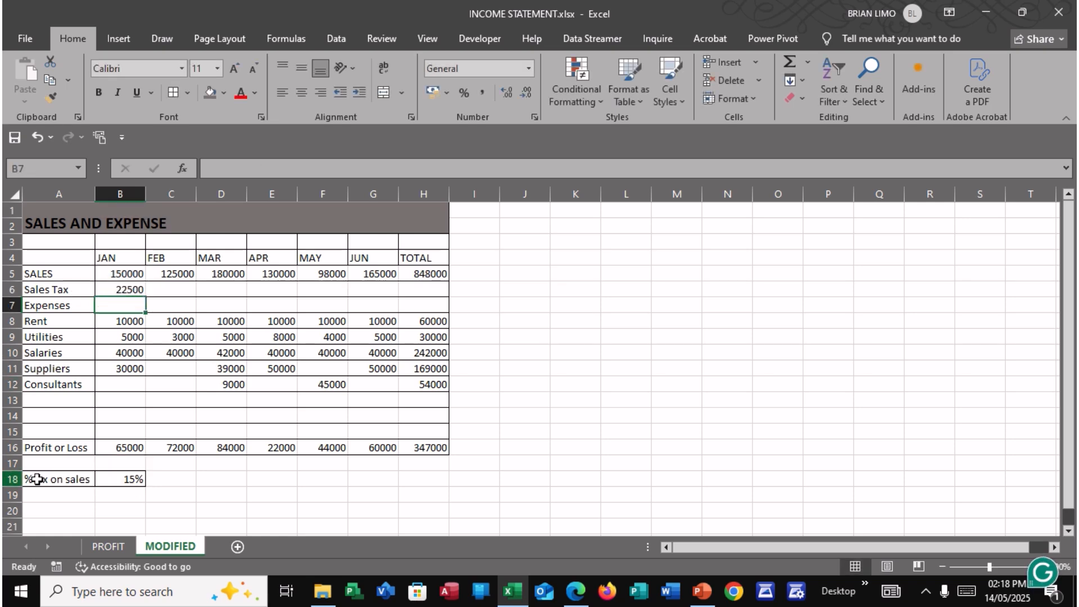
Recheck the sales tax task in the browser's exam PDF, and fill the B6 formula across the Sales Tax row through H6 in Excel.
click(124, 290)
click(575, 592)
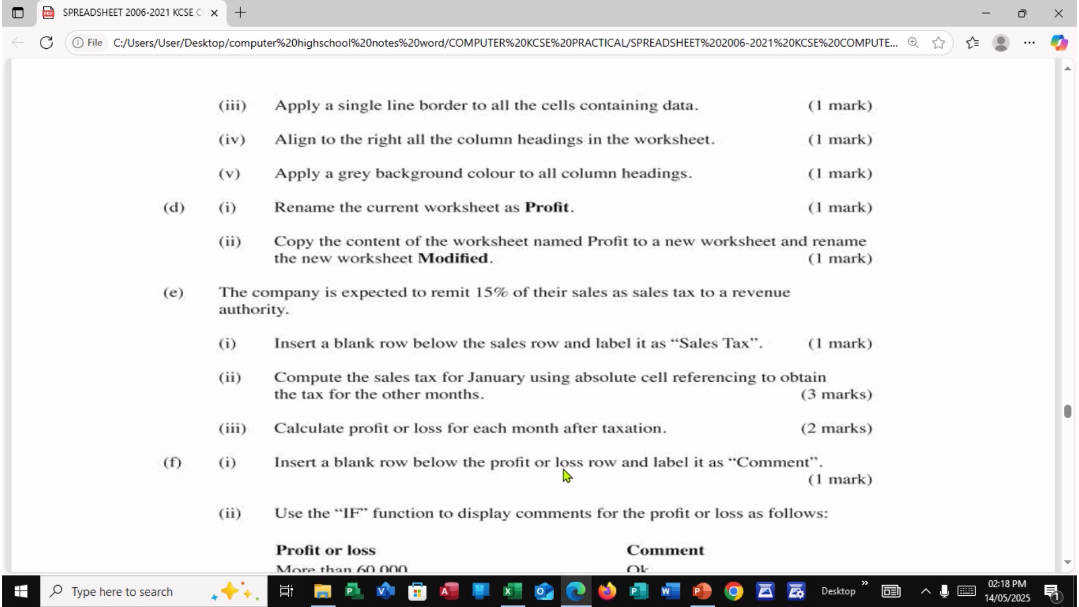
click(512, 592)
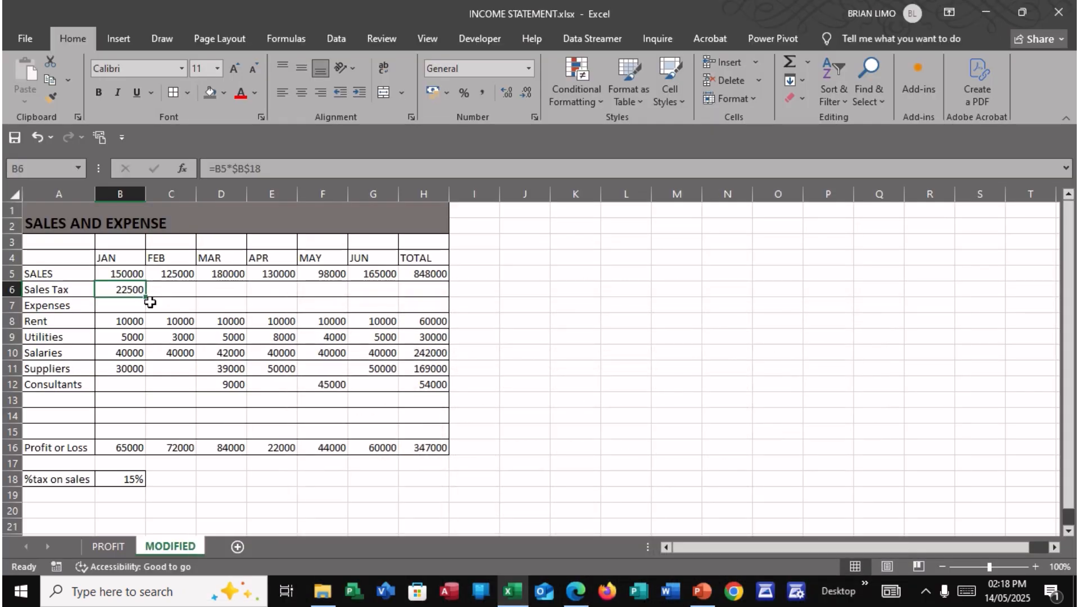
drag(146, 297, 434, 290)
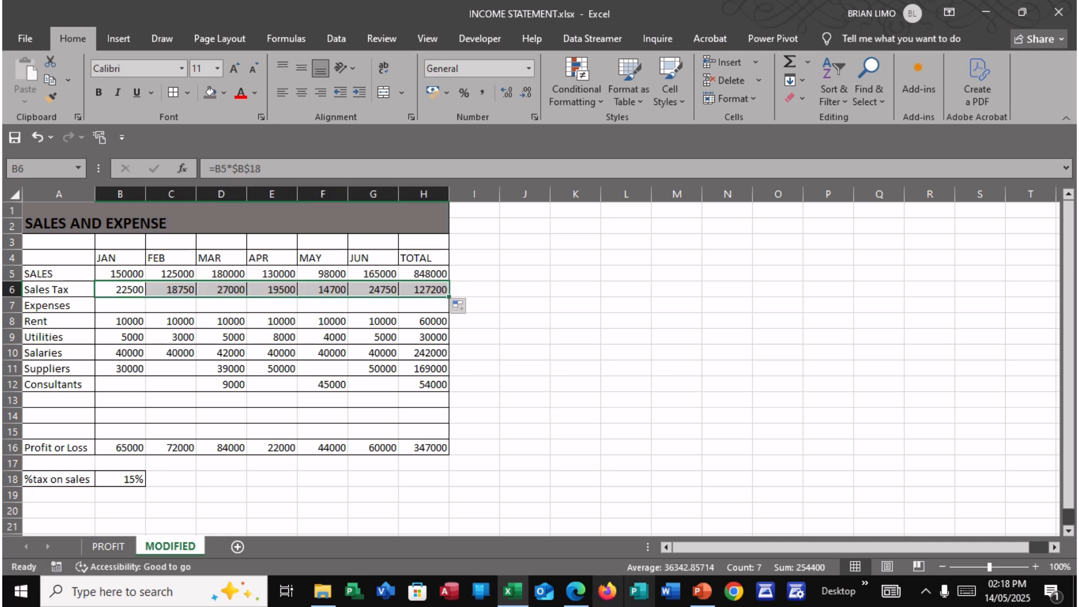
Check task (e)(iii) in the browser's exam PDF, and in Excel set B16 to =B5-(B8+B9+B10+B11+B6), filled across through H16.
click(579, 590)
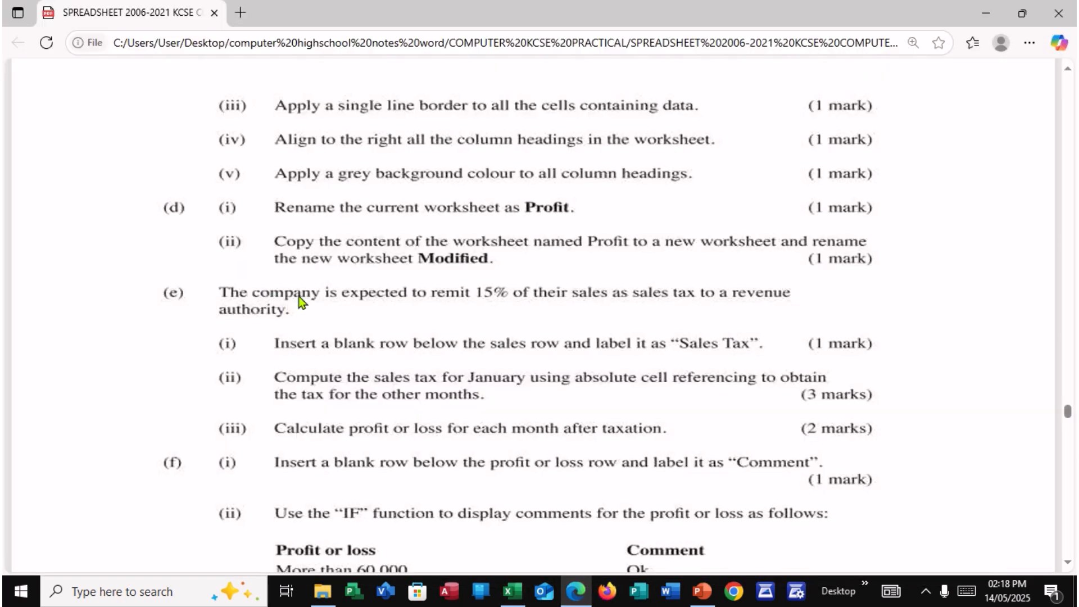
scroll(373, 331, down, 2)
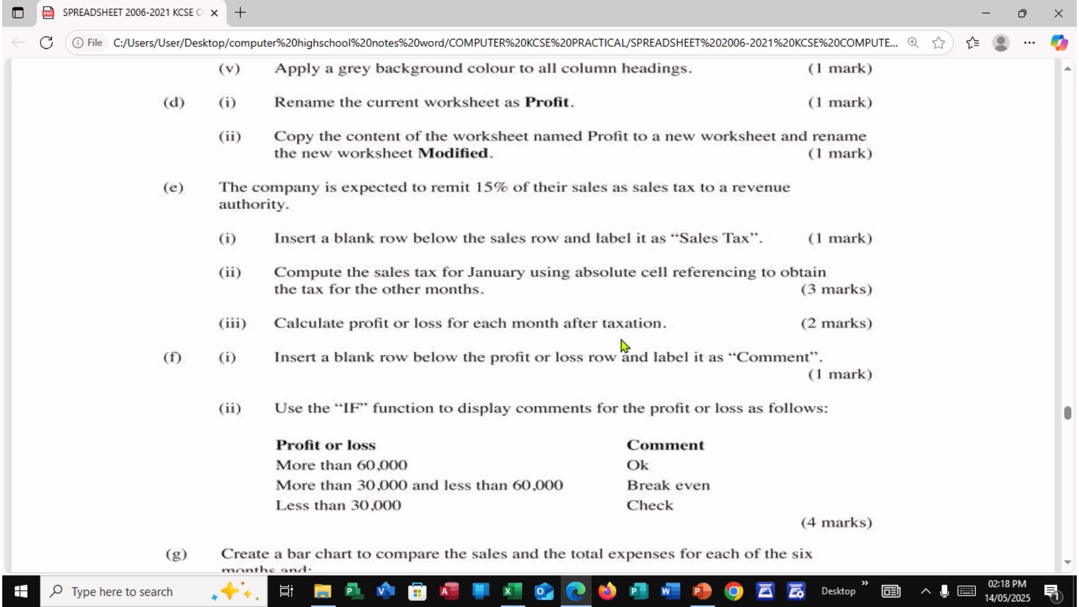
click(512, 591)
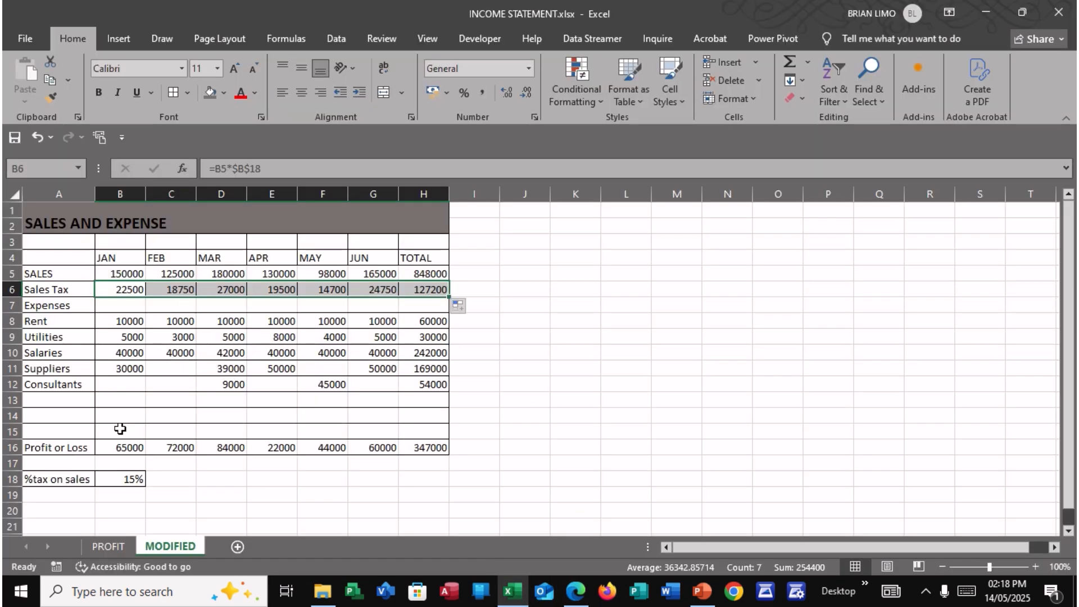
click(121, 448)
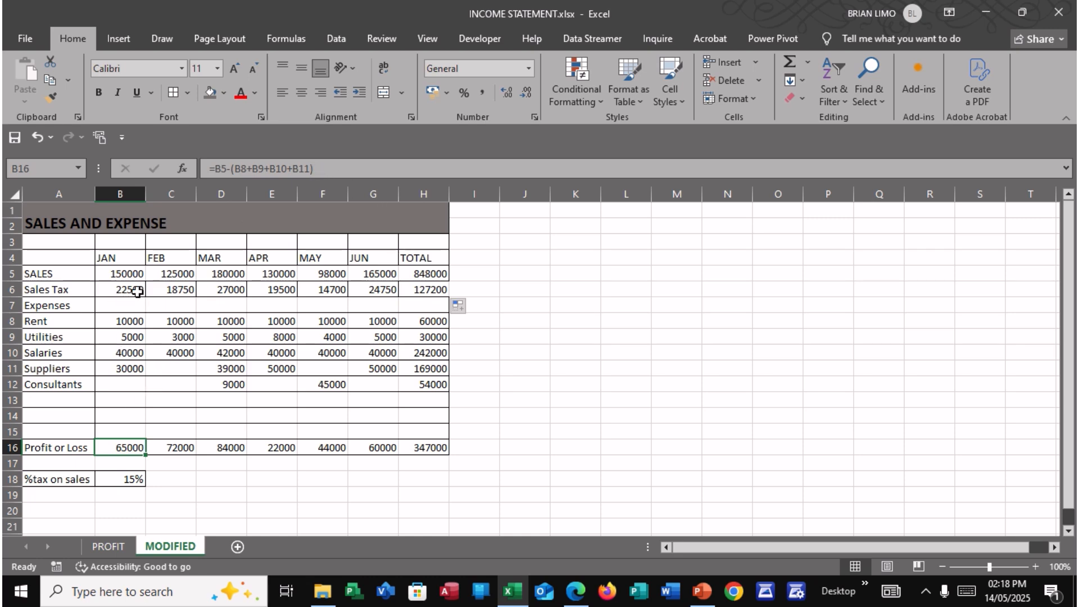
click(307, 168)
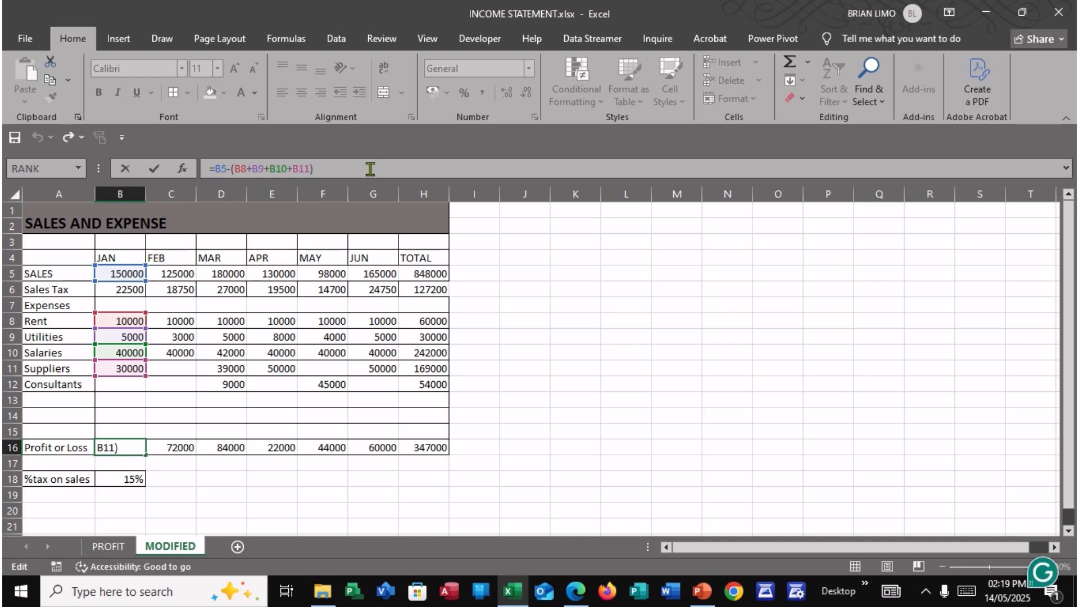
text(+)
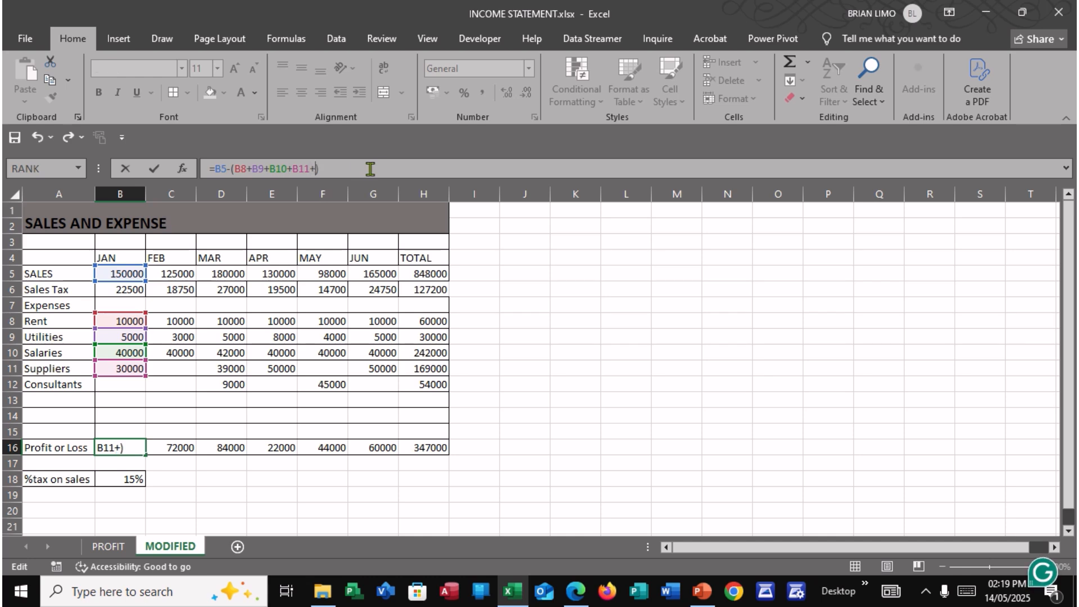
click(121, 290)
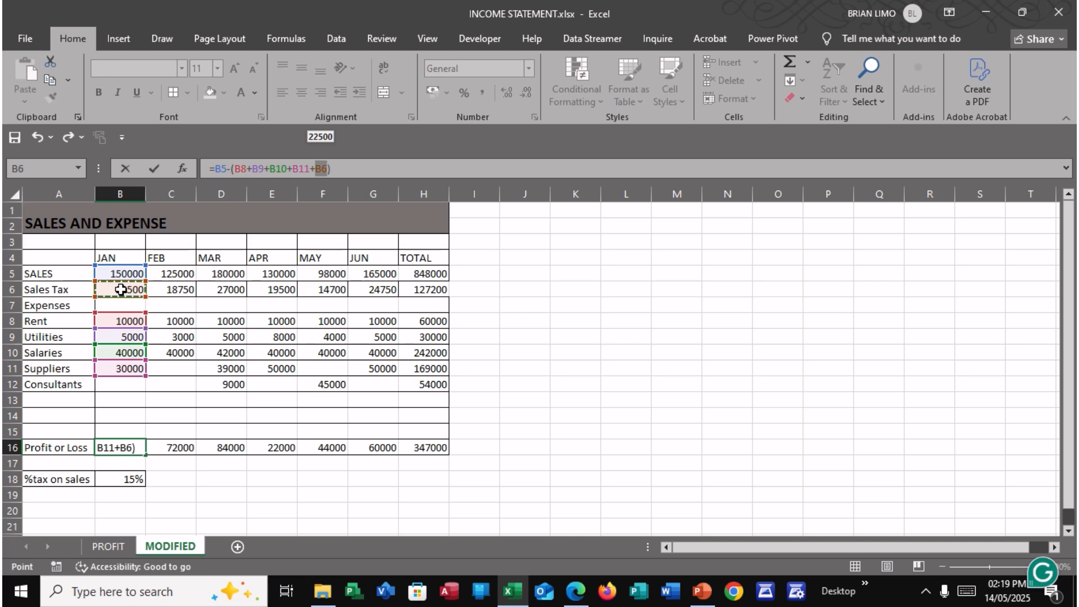
key(Return)
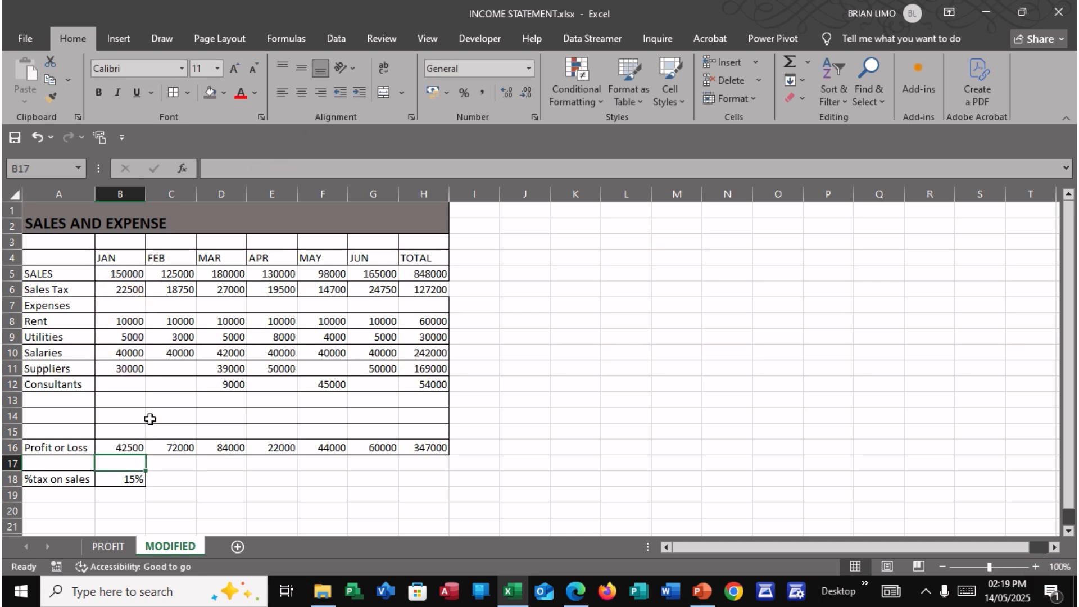
click(131, 444)
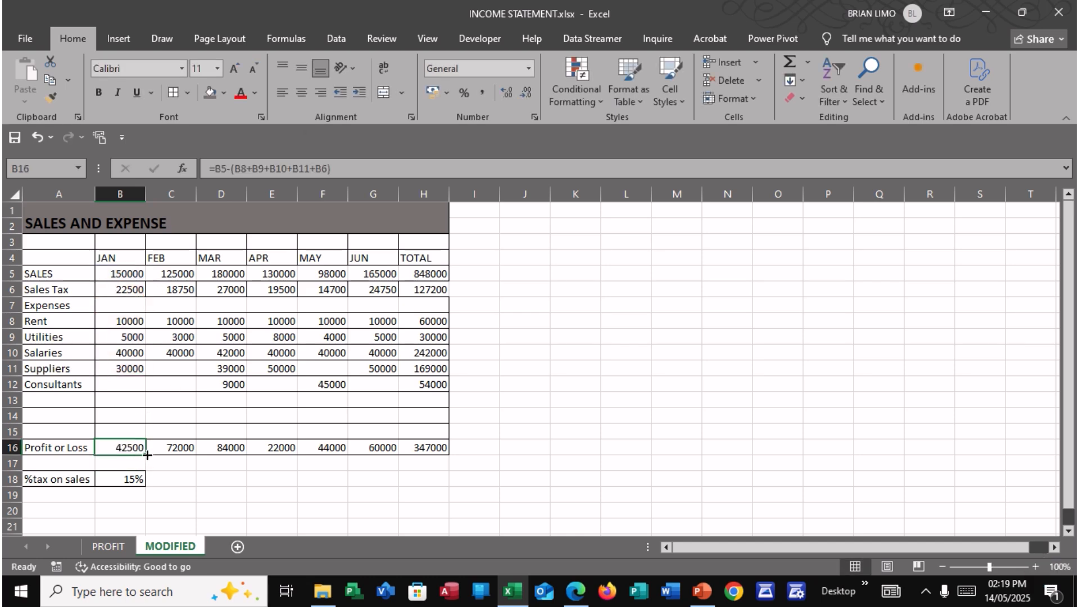
drag(147, 454, 441, 461)
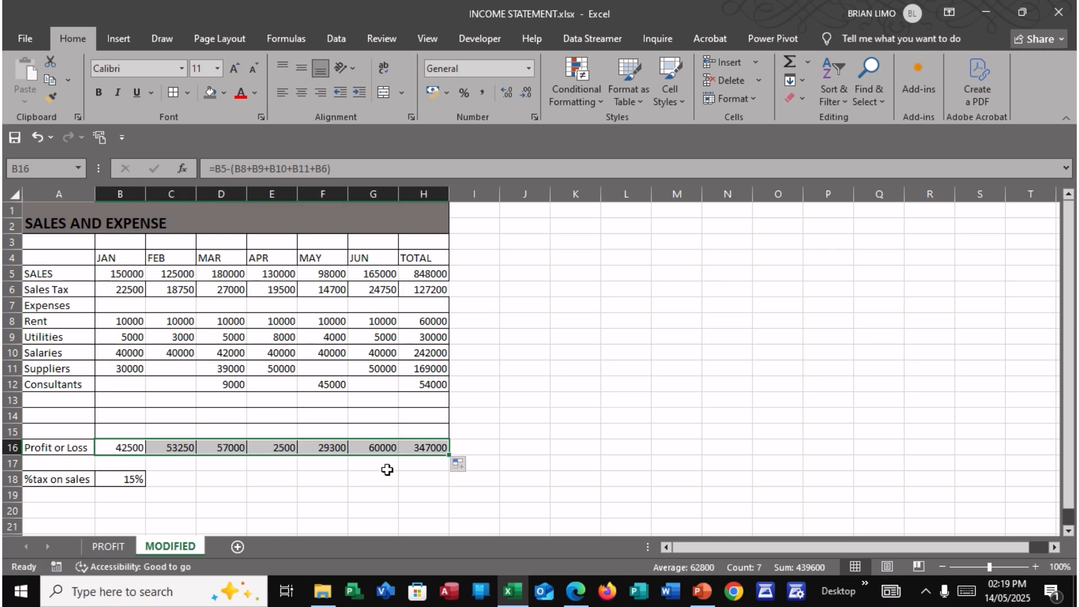
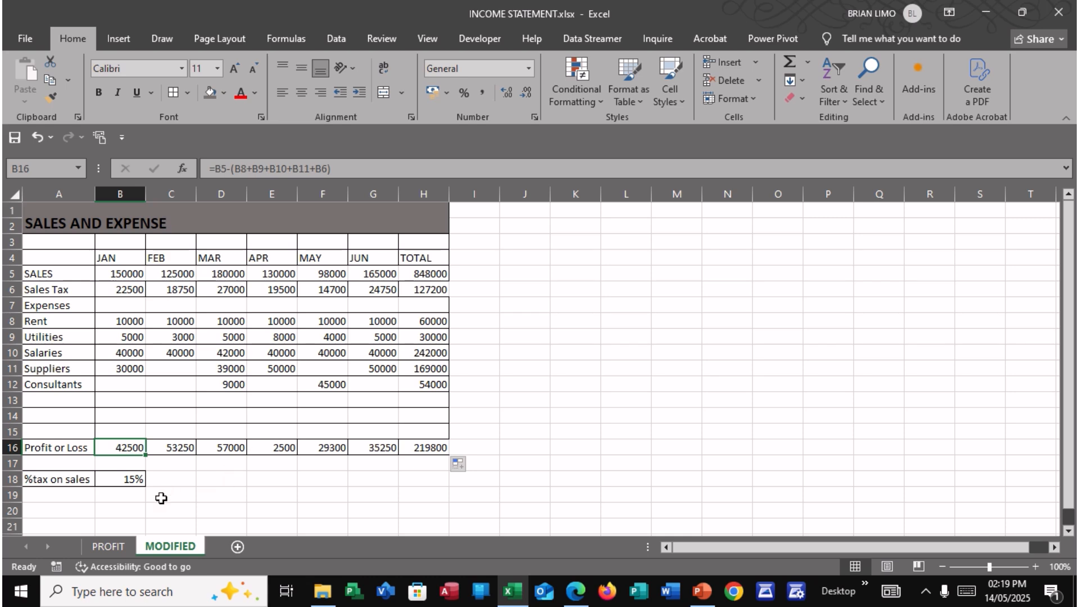
Check task (f) in the browser's exam PDF, and insert a blank row below the Profit or Loss row in Excel.
click(573, 593)
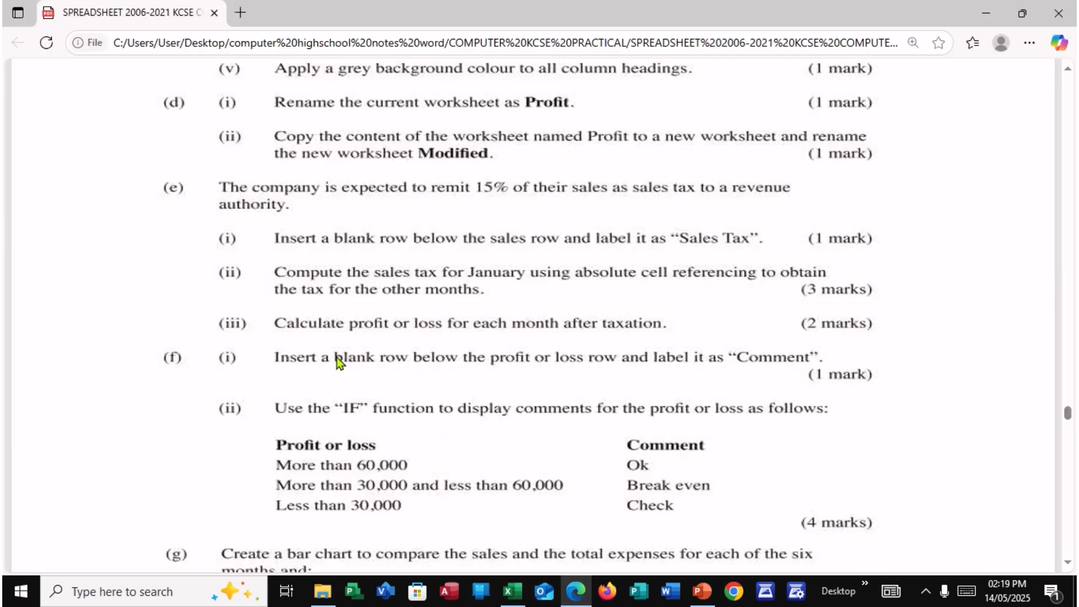
scroll(336, 356, down, 2)
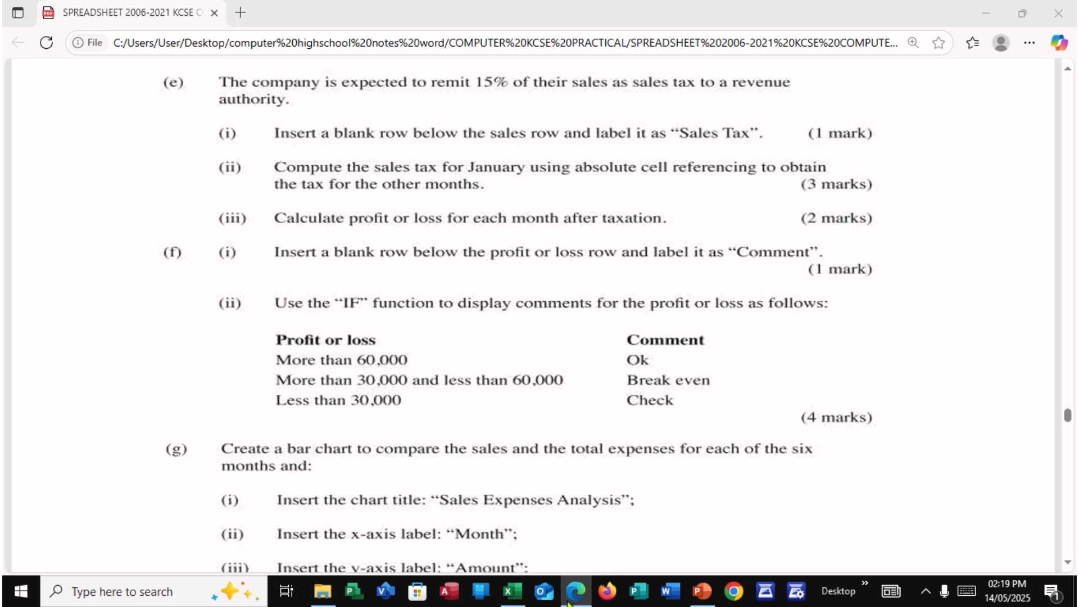
click(511, 590)
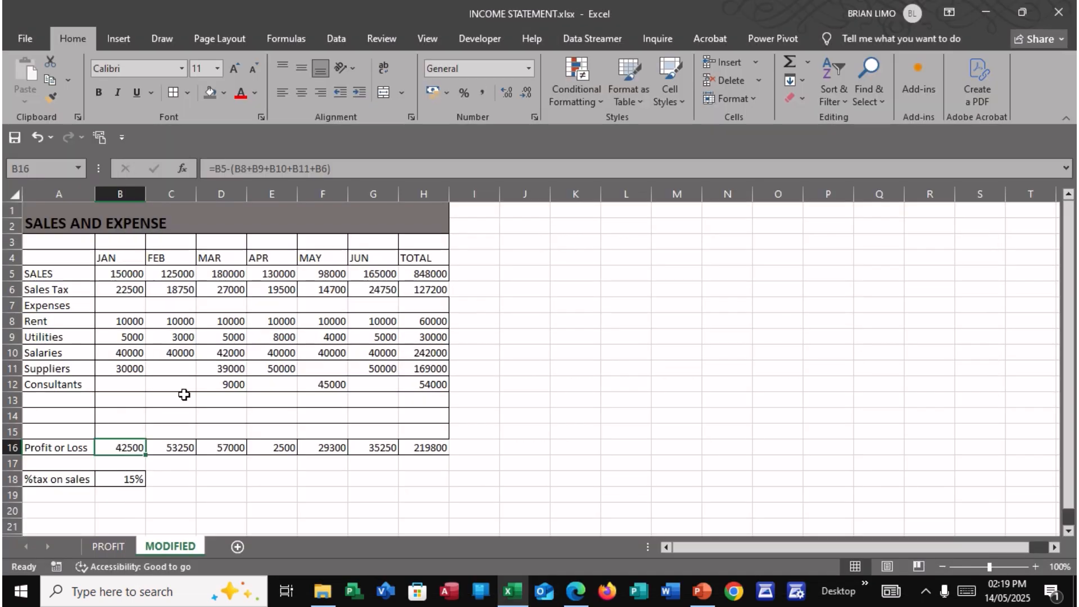
click(13, 463)
right_click(16, 465)
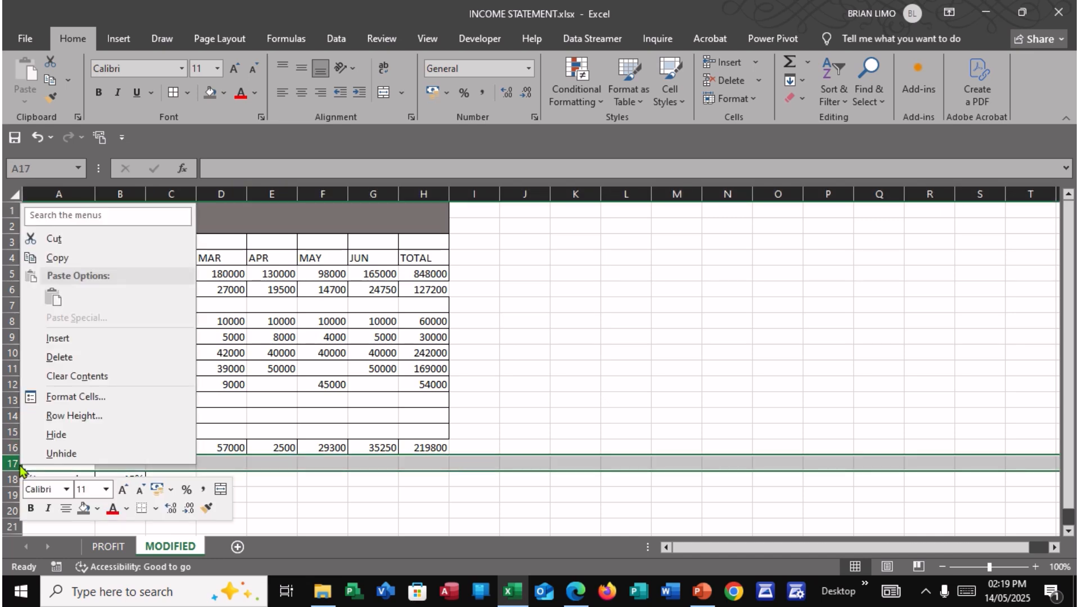
click(78, 339)
Label cell A17 of the new blank row as Comments.
click(65, 465)
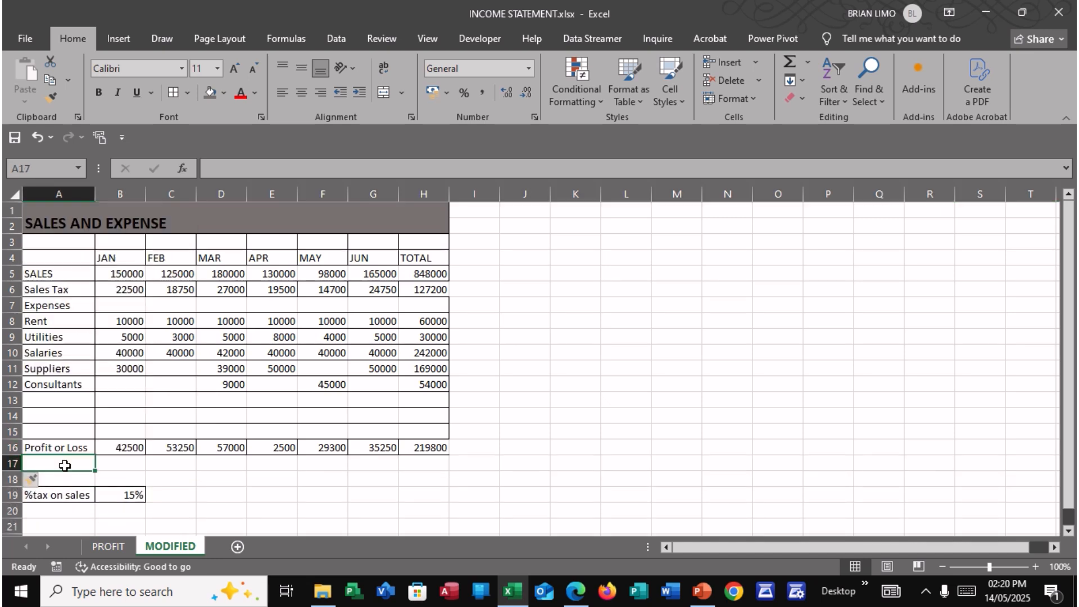
text(Comments)
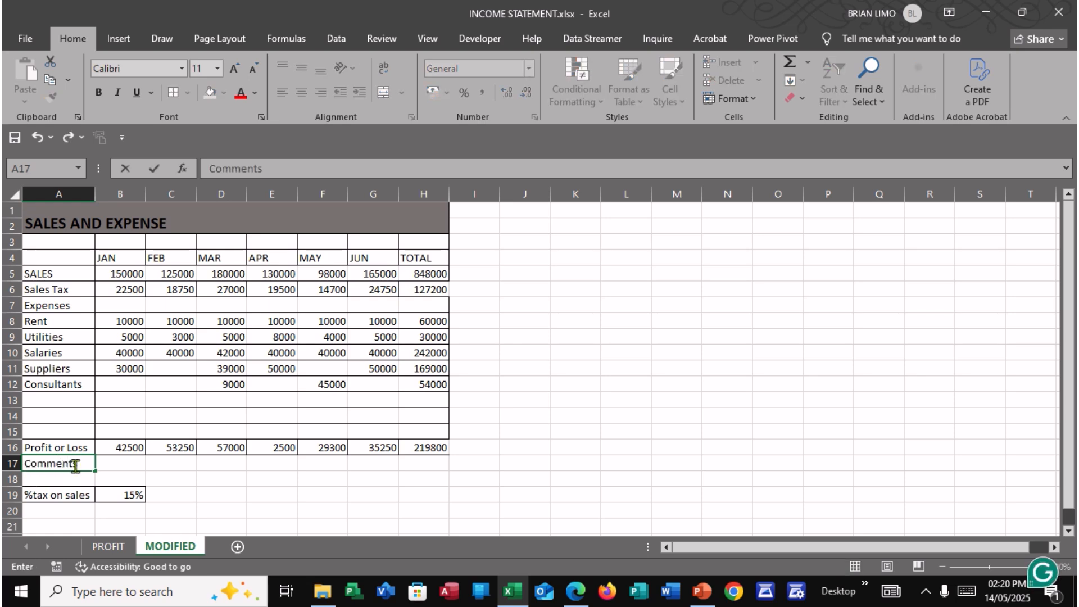
click(106, 463)
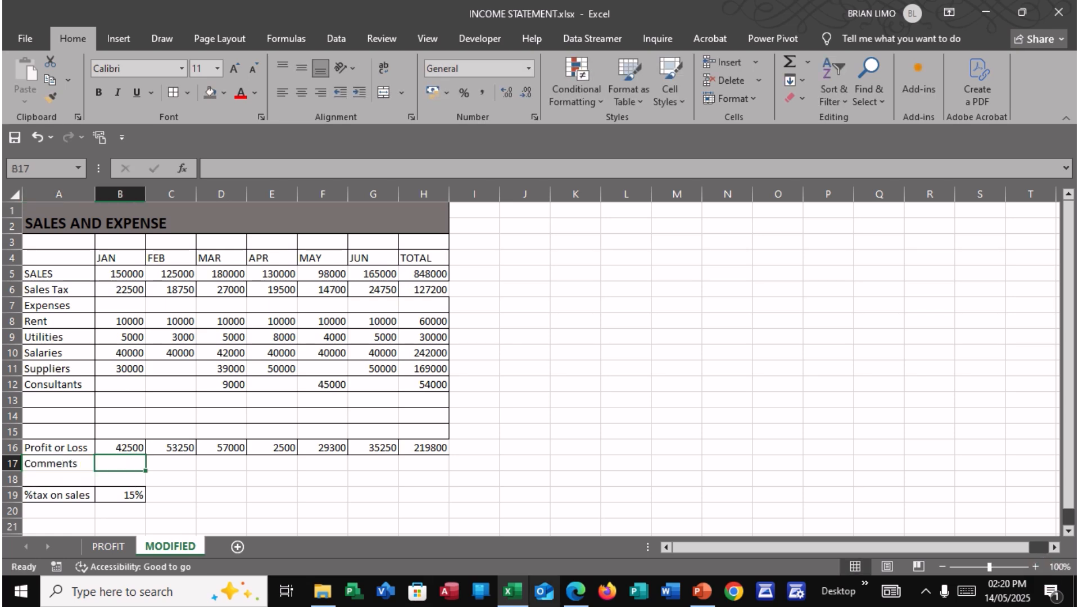
Consult the comment criteria in the exam PDF in the browser and begin an IF formula in Excel cell B17 testing B16>=60,000.
click(573, 591)
scroll(543, 434, down, 3)
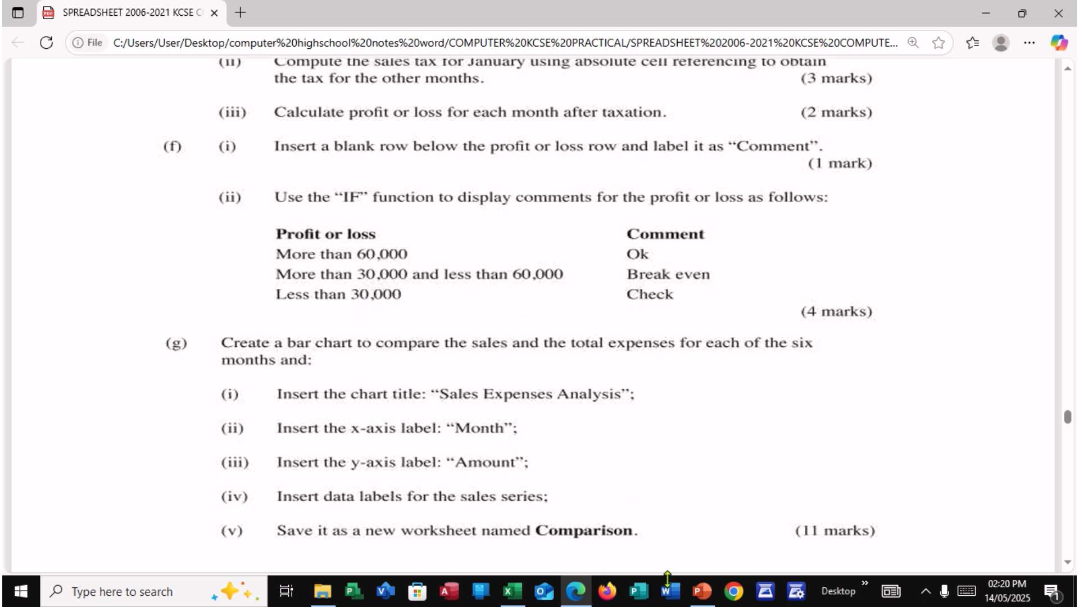
click(583, 593)
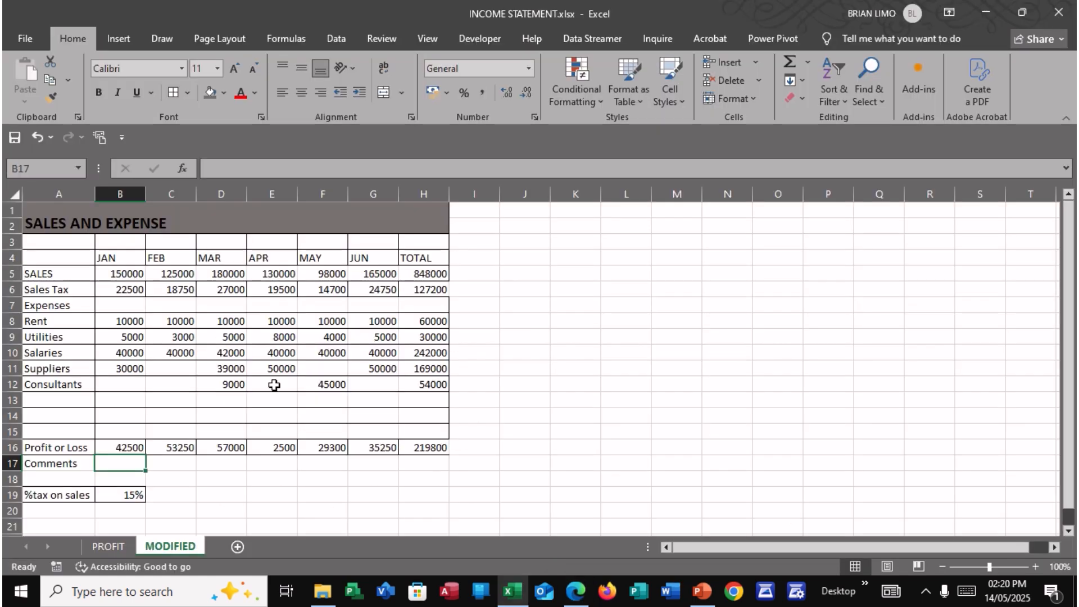
text(=if)
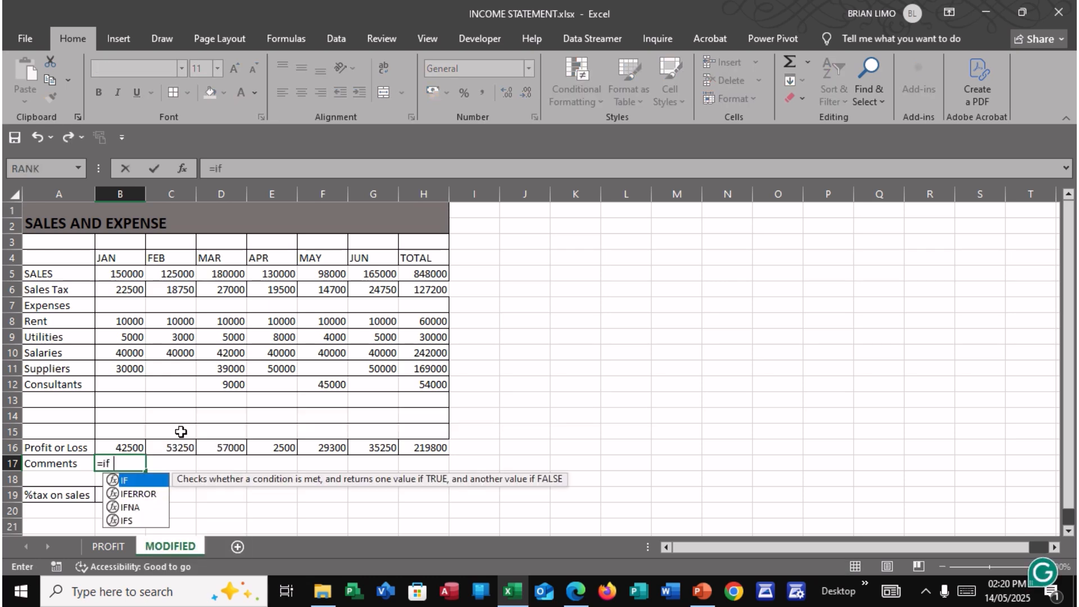
text(()
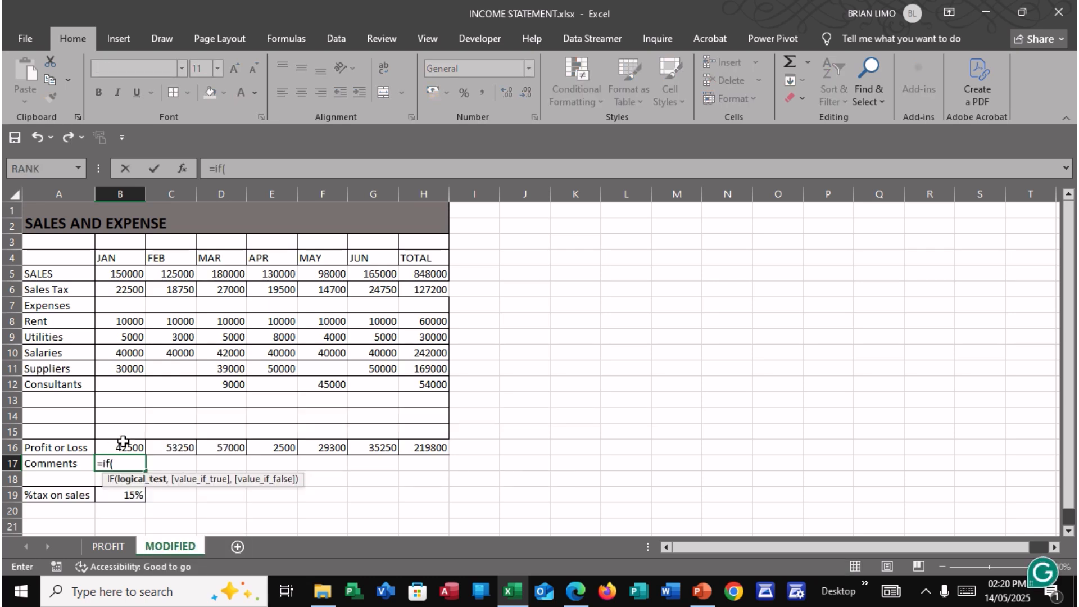
click(124, 444)
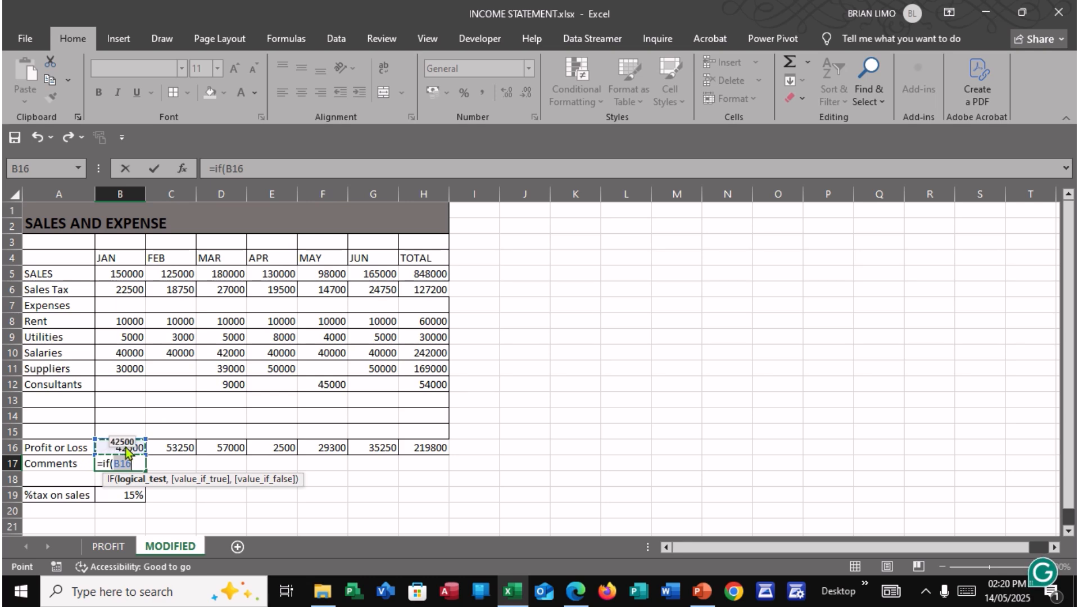
text(>)
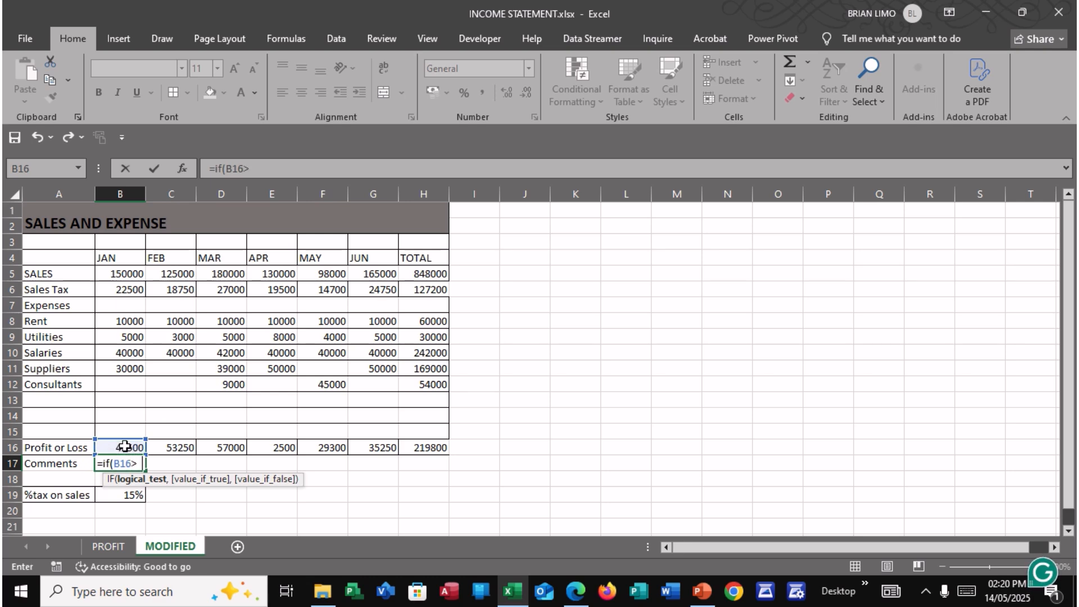
text(=60,000)
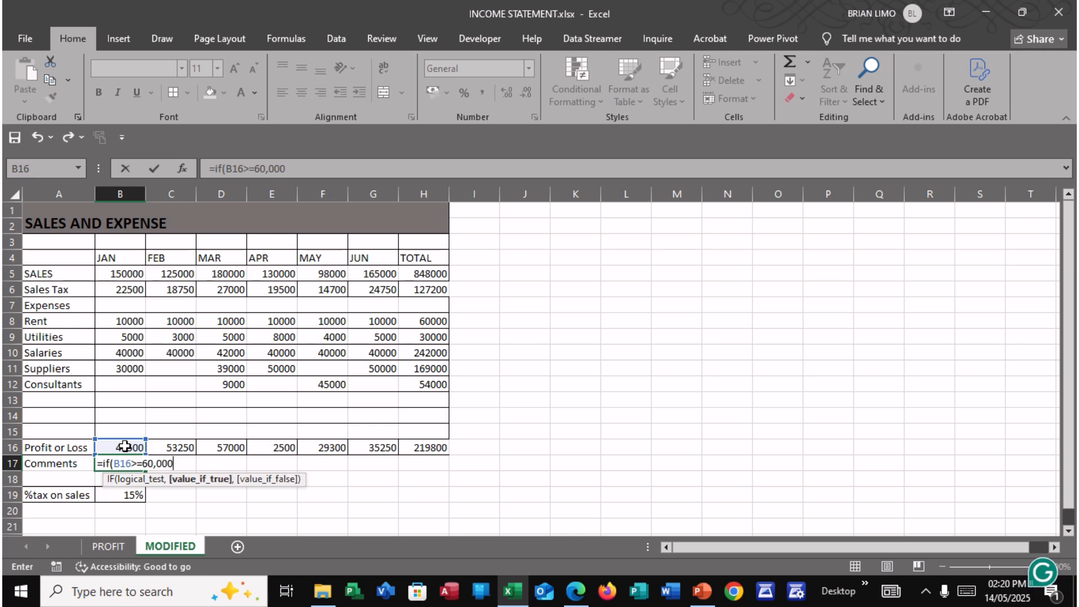
text(,)
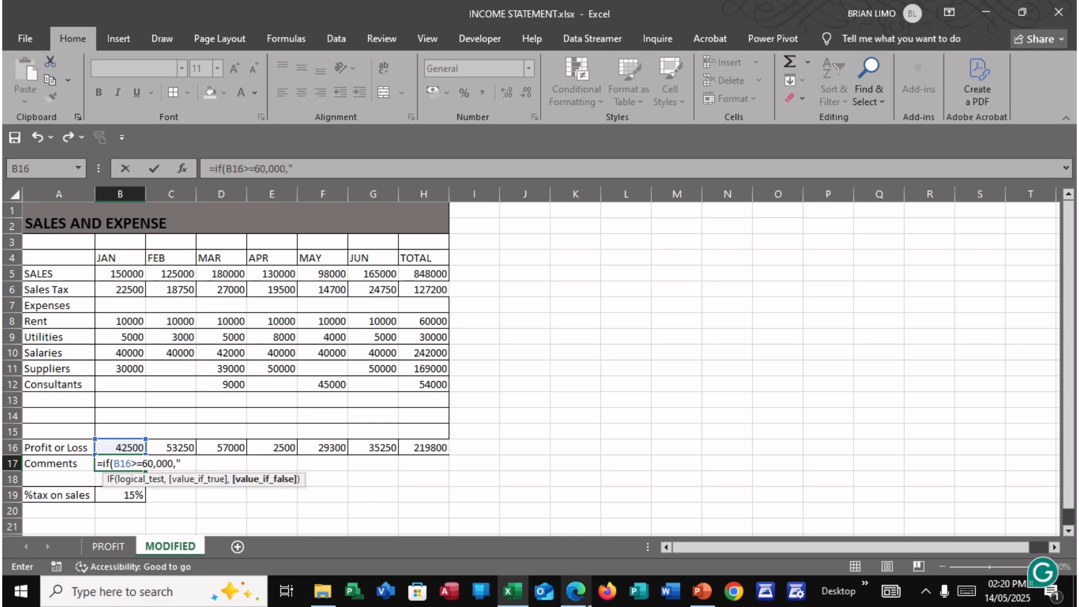
Check the first comment in the exam PDF, add "OK" as the true result, and open a nested IF.
click(576, 589)
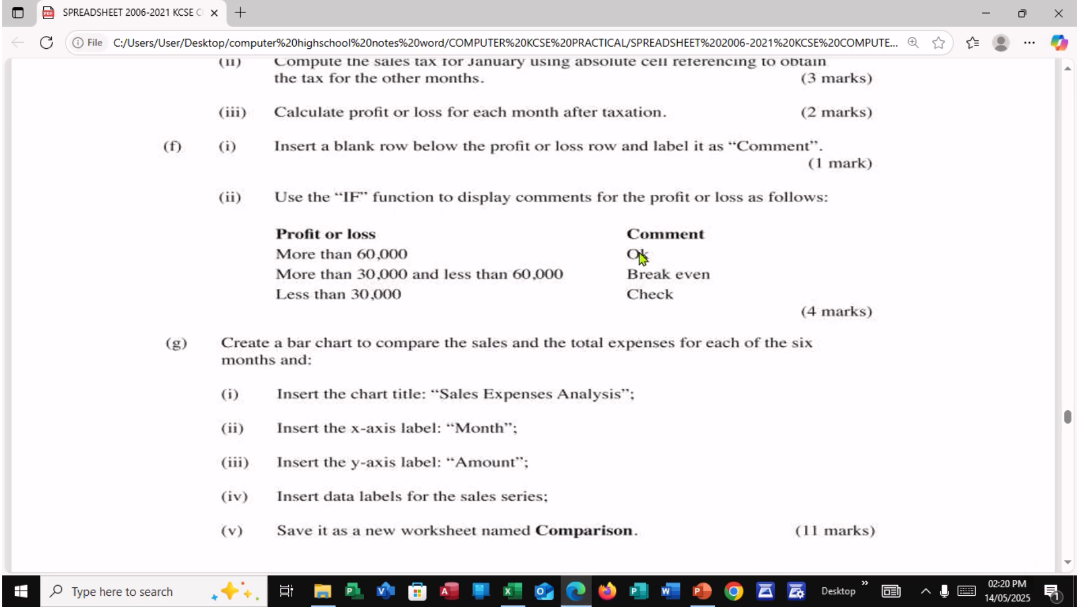
click(573, 591)
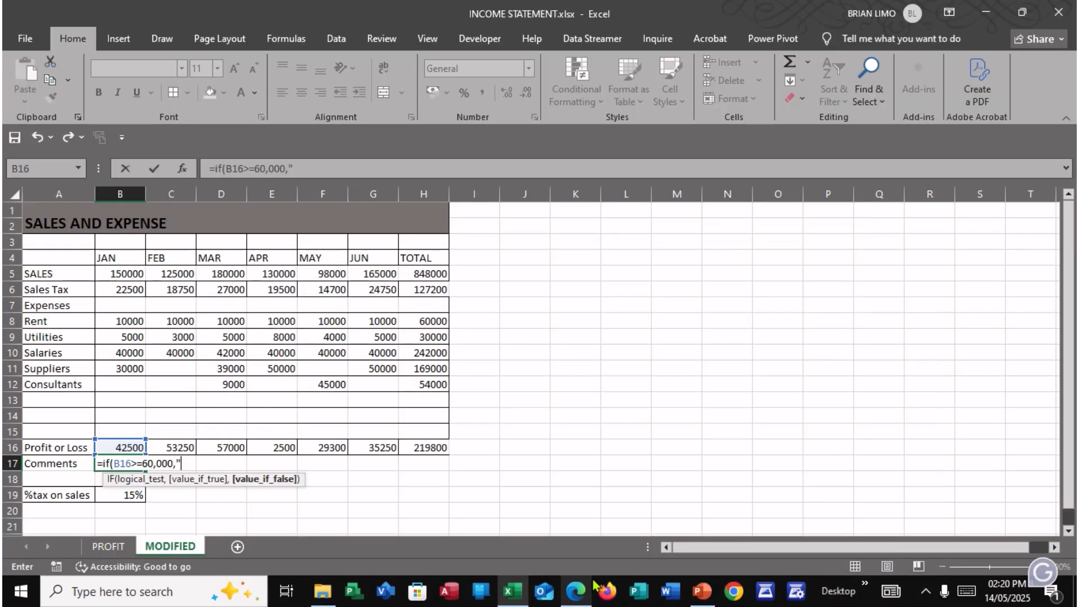
text(O)
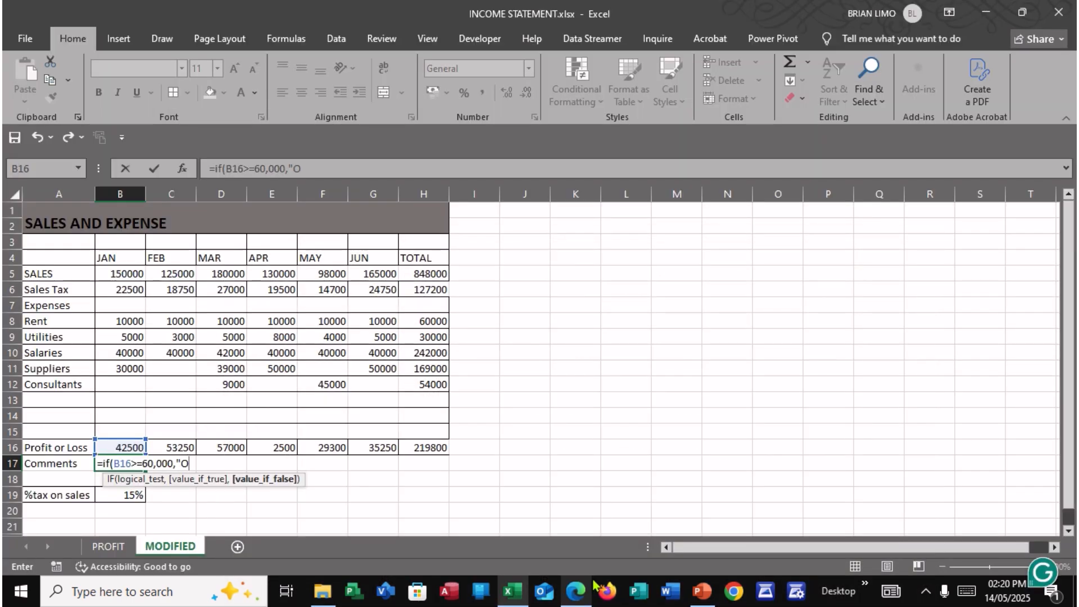
text(K",IF()
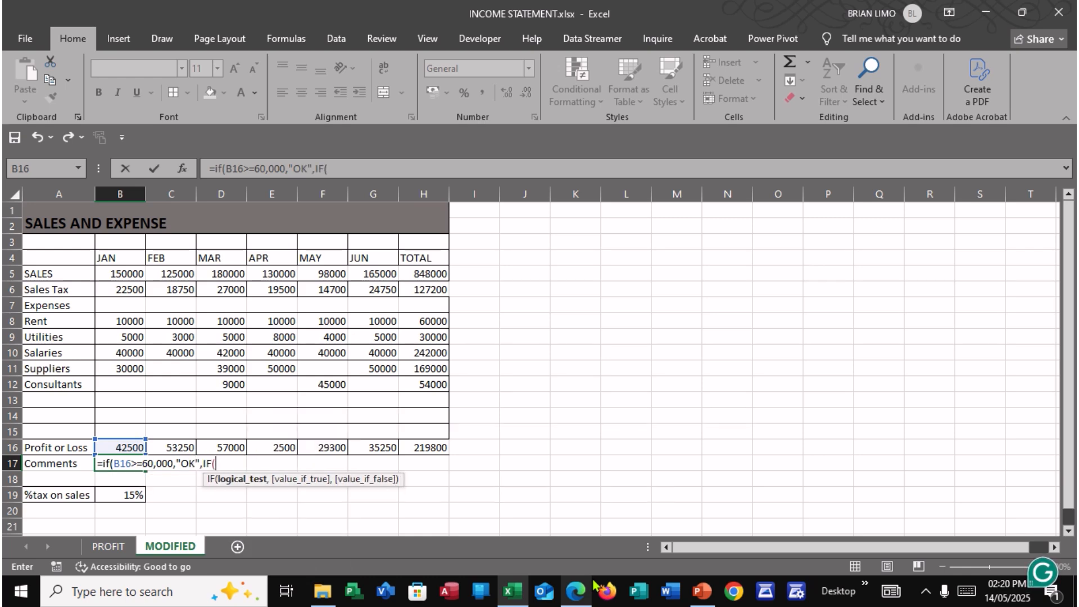
Complete the nested IF's test as B16>=30,000 with "Break Even" as its true result, following the exam PDF's wording.
click(124, 448)
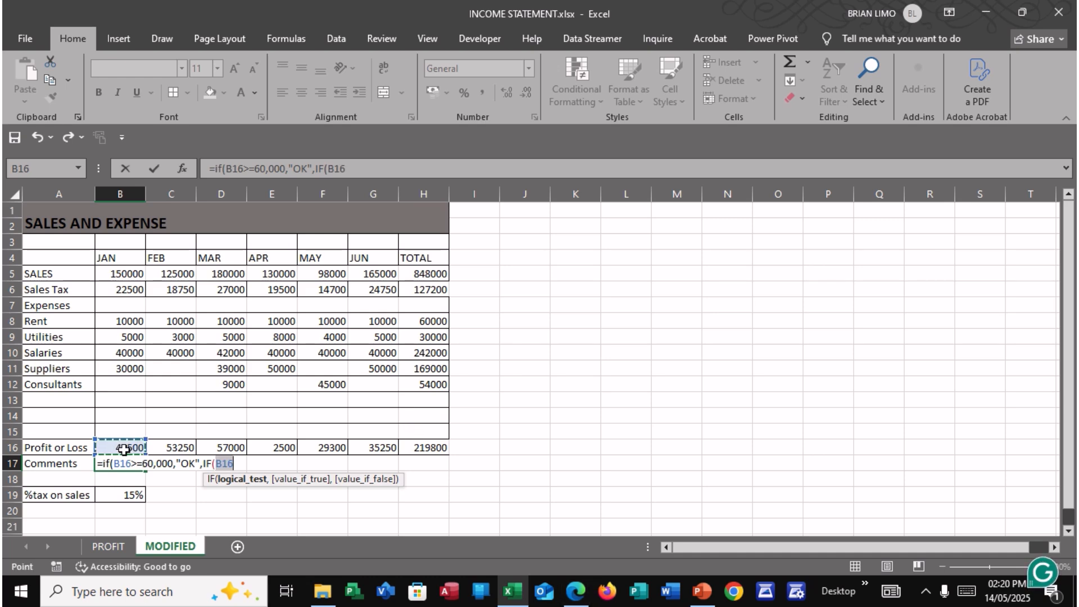
text(>=)
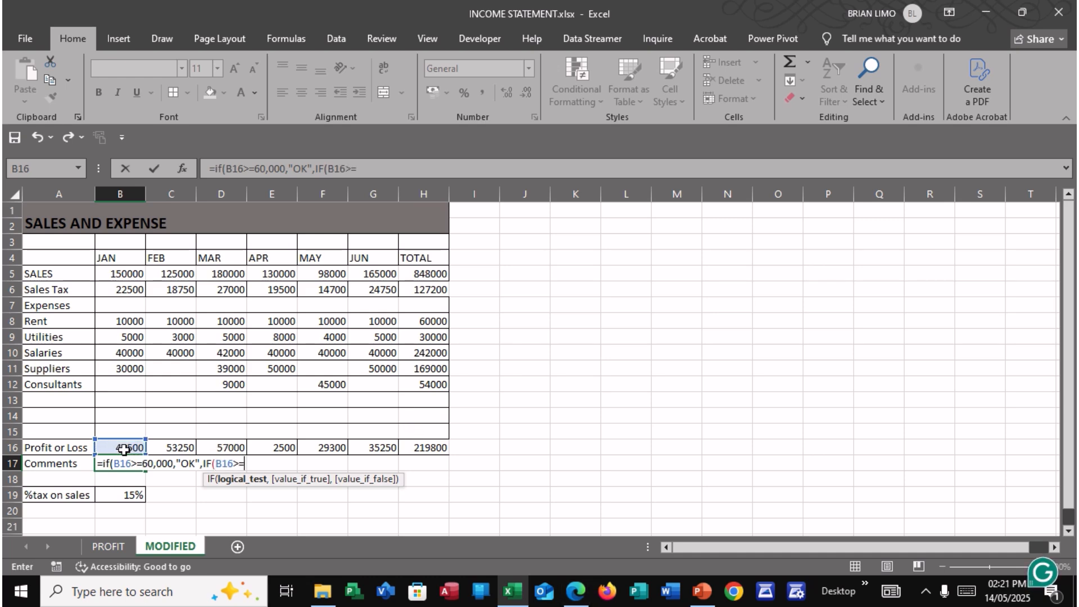
text(30,000)
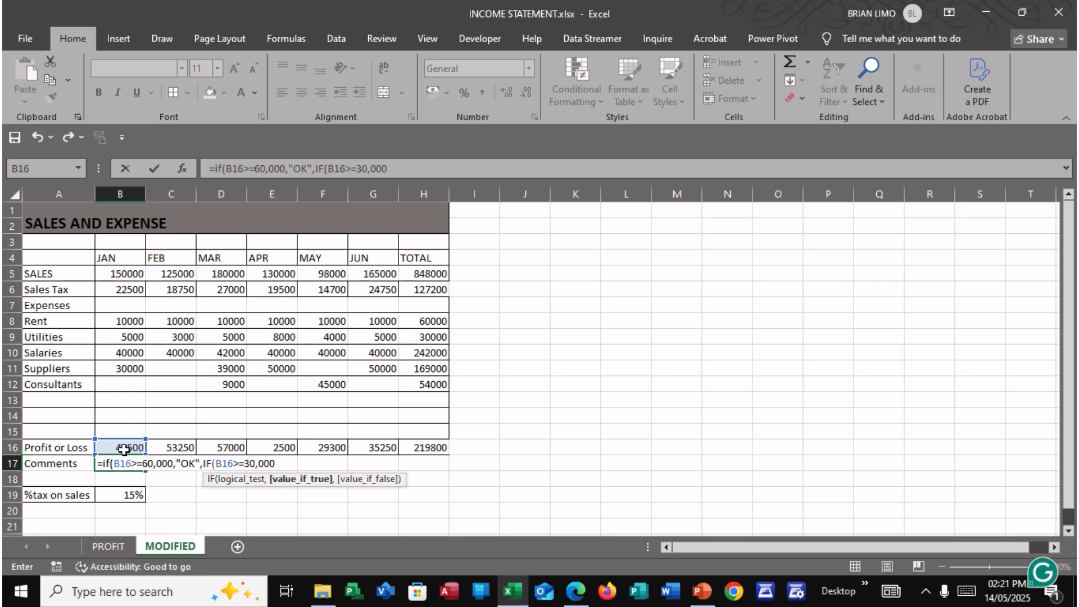
text(,")
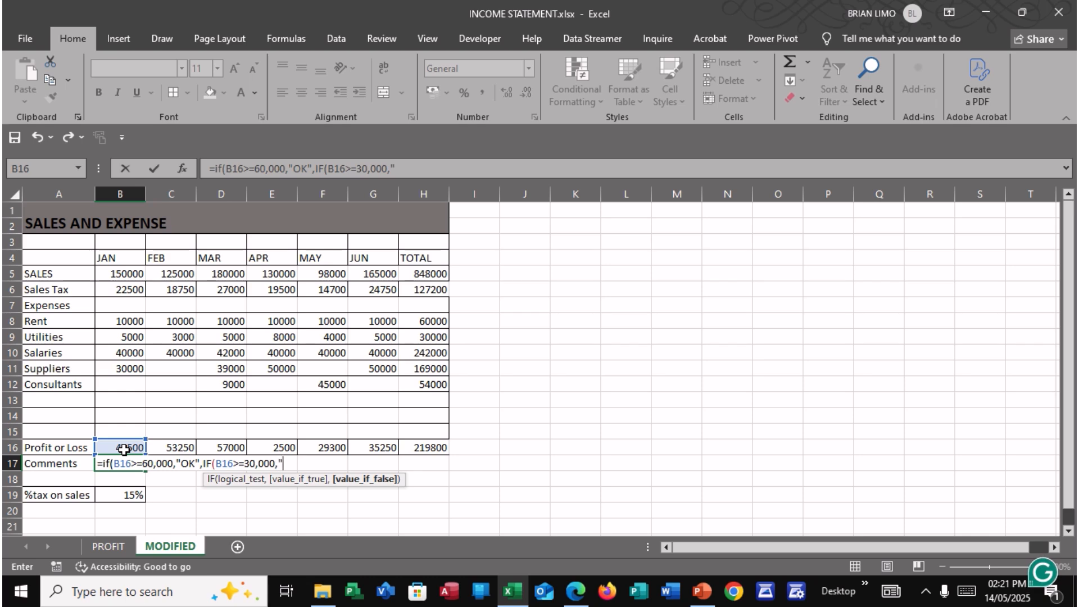
click(575, 592)
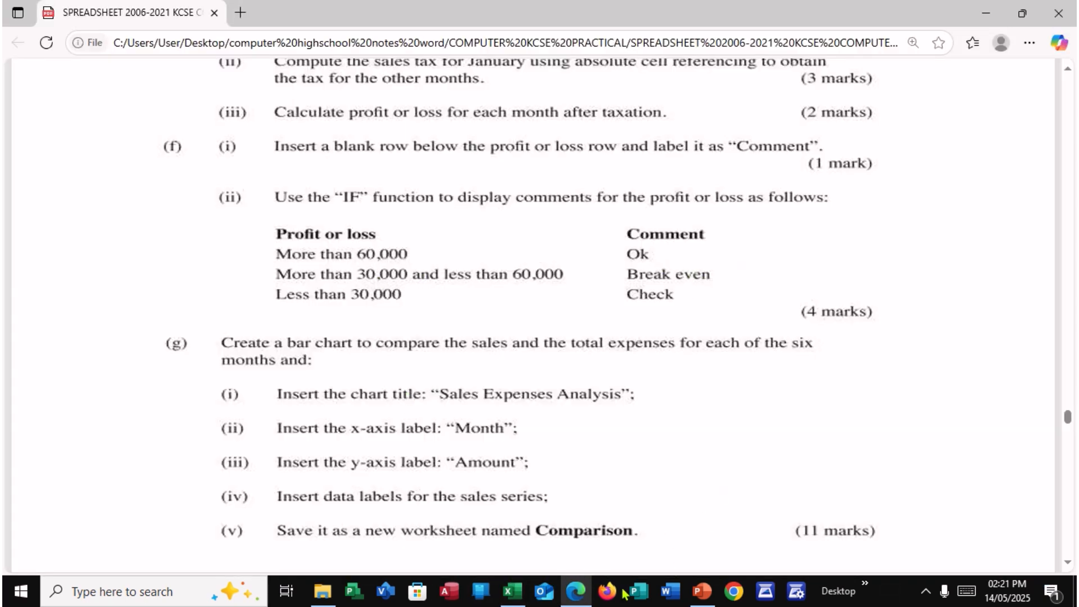
click(576, 591)
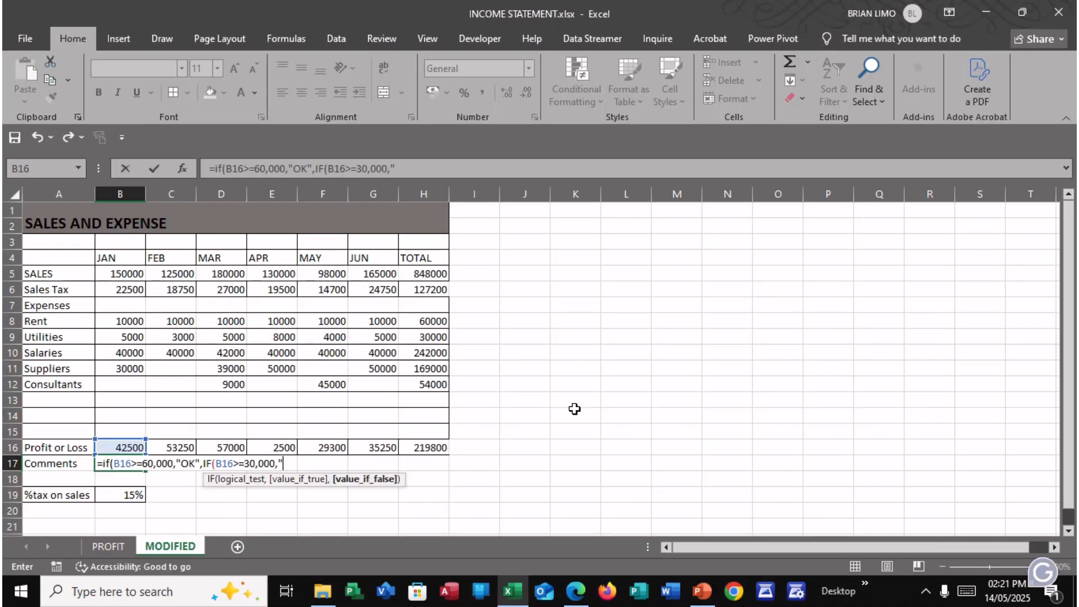
text(BREA)
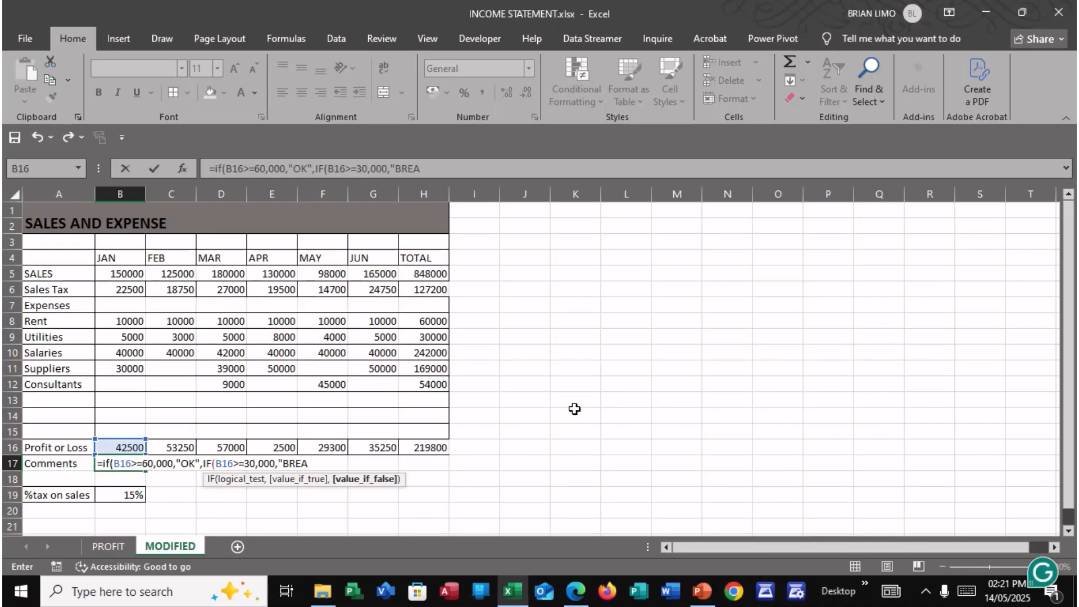
key(BackSpace)
key(BackSpace)
key(BackSpace)
text(reak Even")
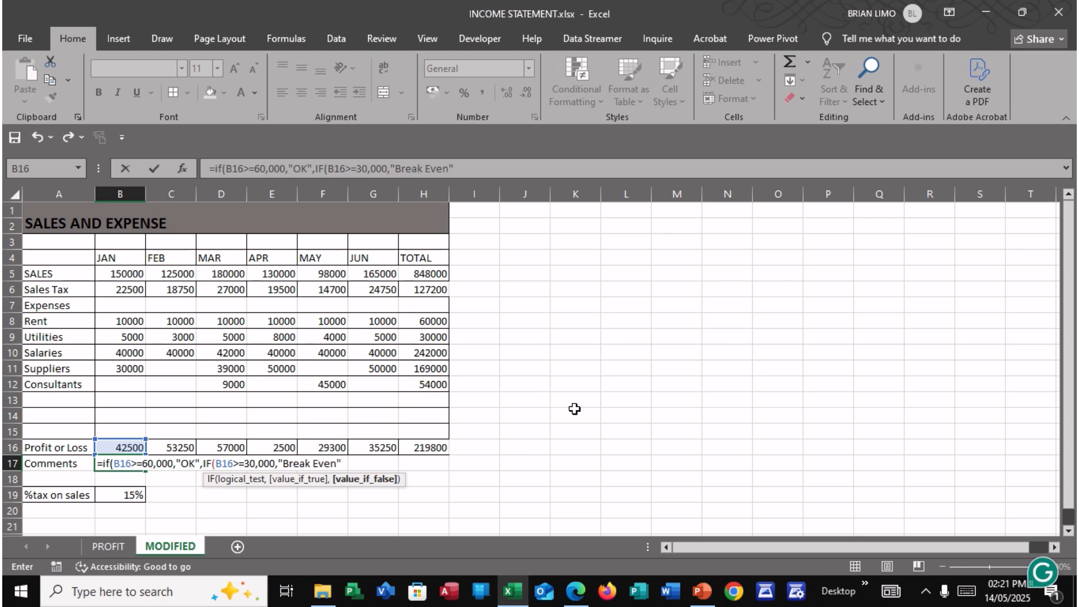
text(,)
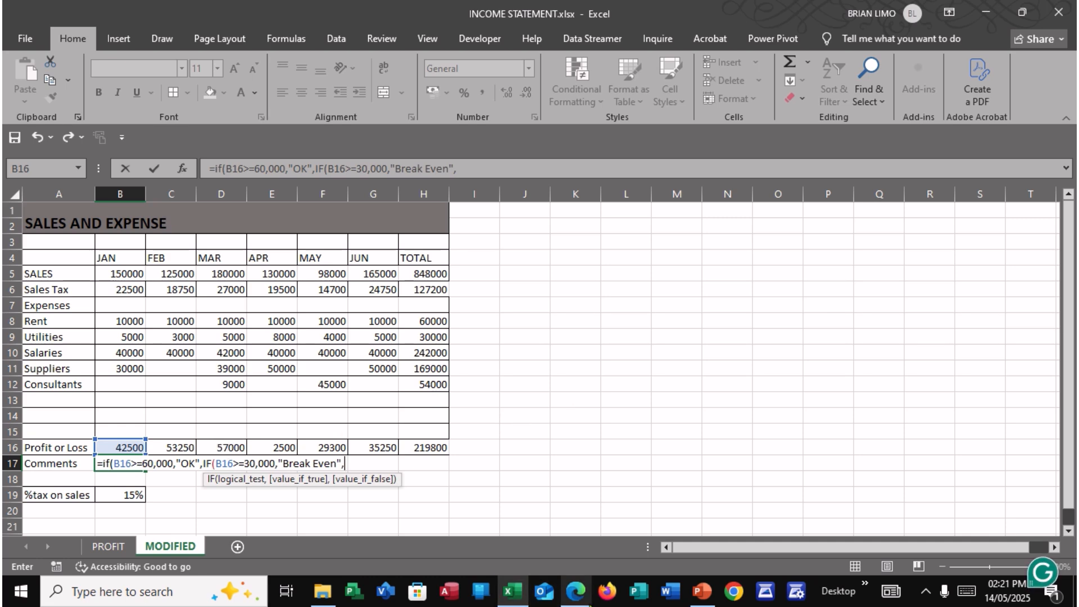
Check the last comment in the exam PDF, add "Check" as the final result, and try to enter the nested IF formula.
click(576, 591)
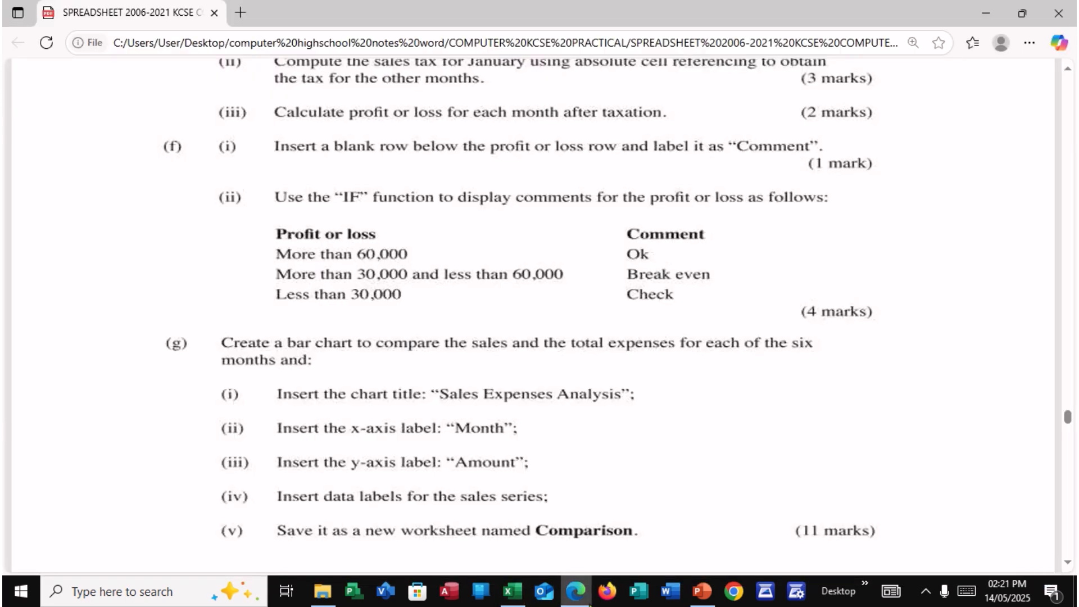
click(589, 604)
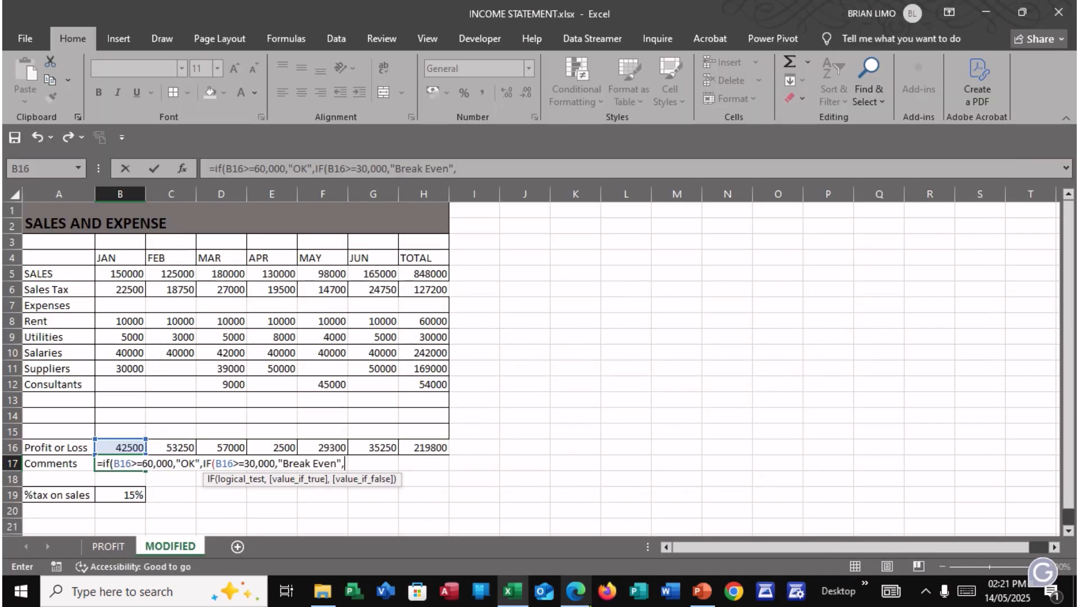
text(")
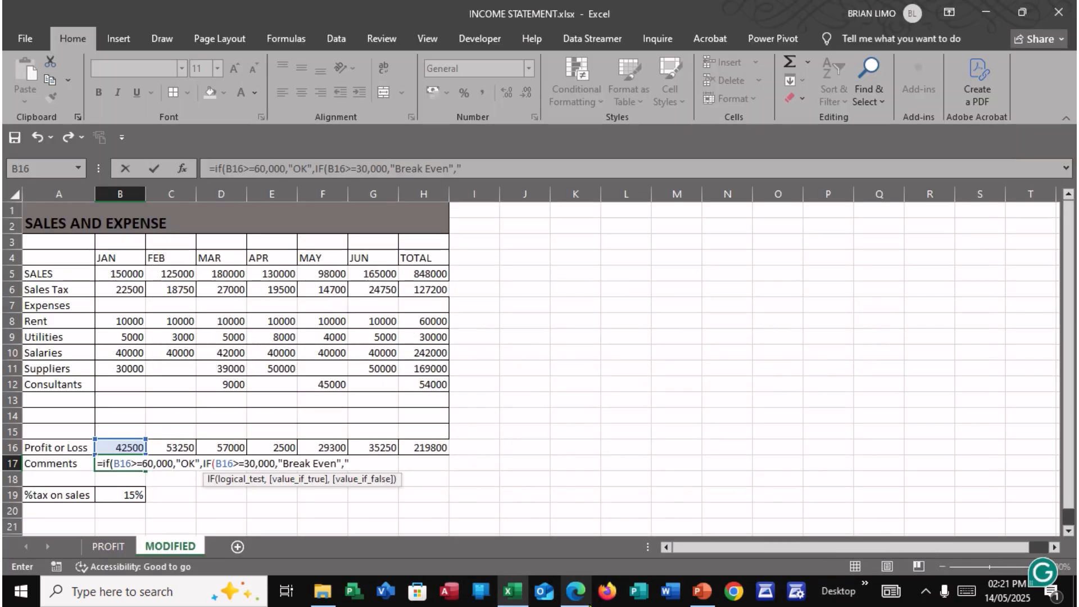
text(Chec)
text(k")))
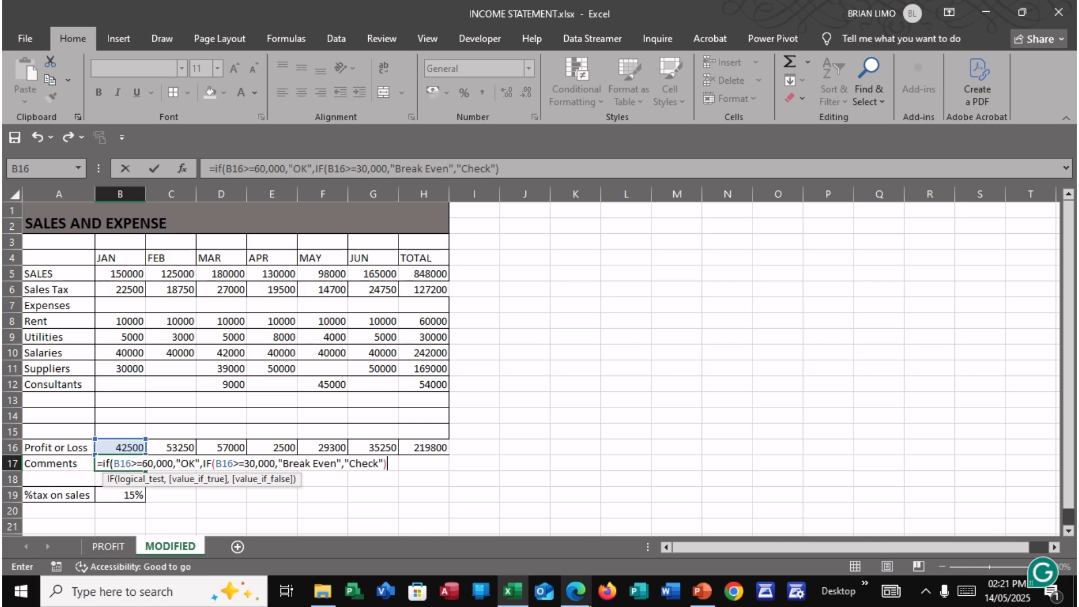
key(Return)
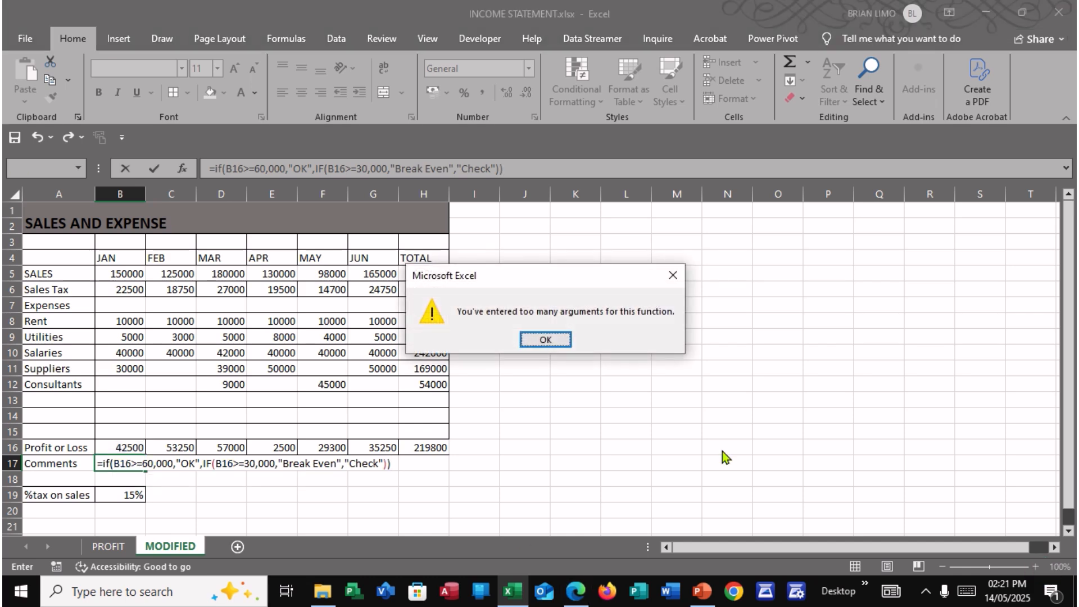
Add a space before "Check" in the B17 formula and try to enter it again.
click(545, 339)
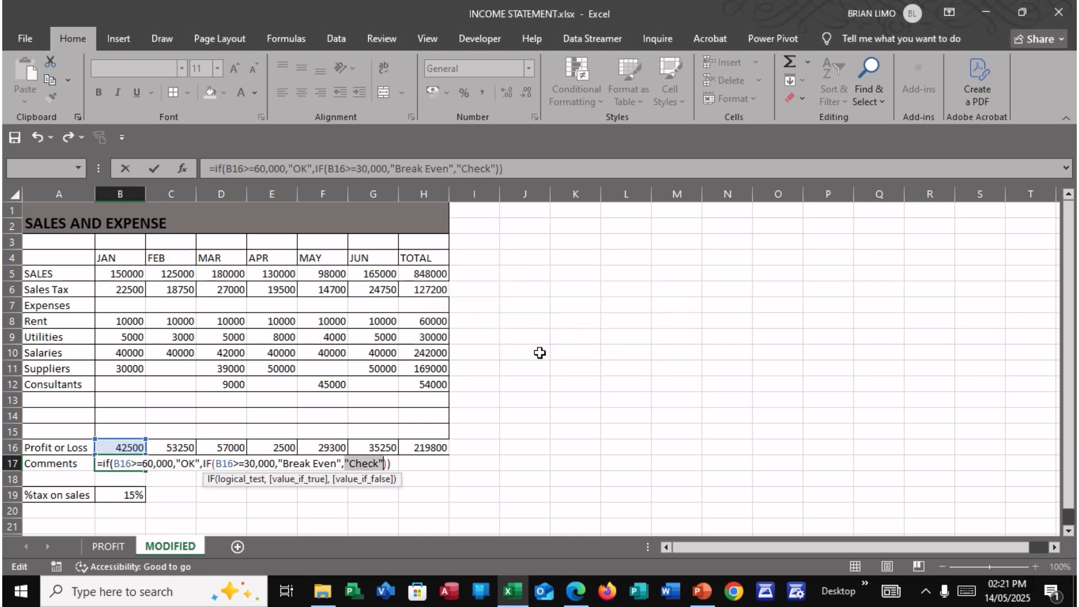
click(343, 466)
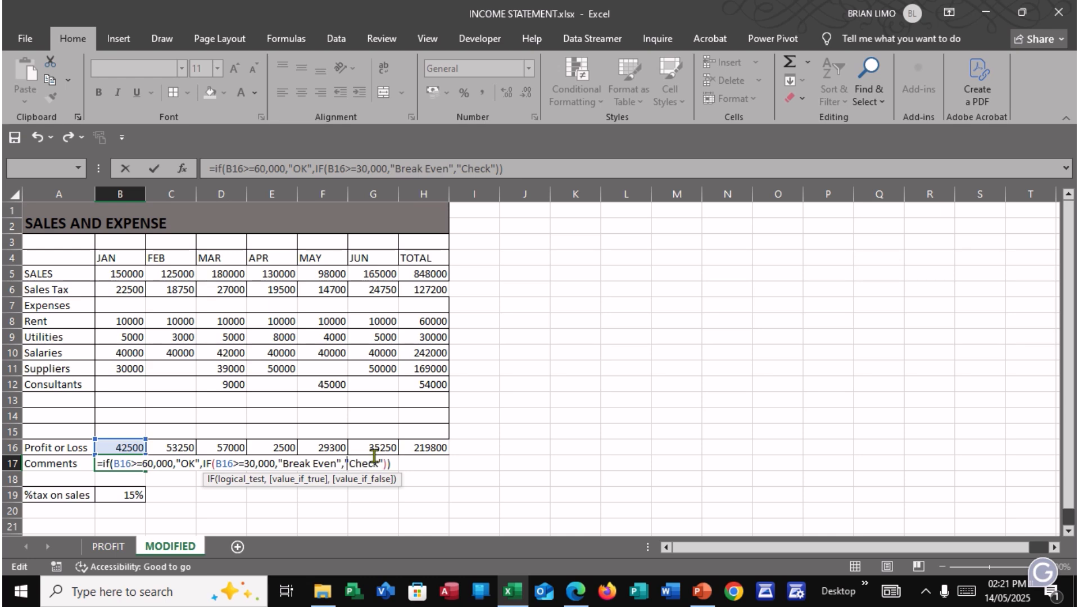
key(Return)
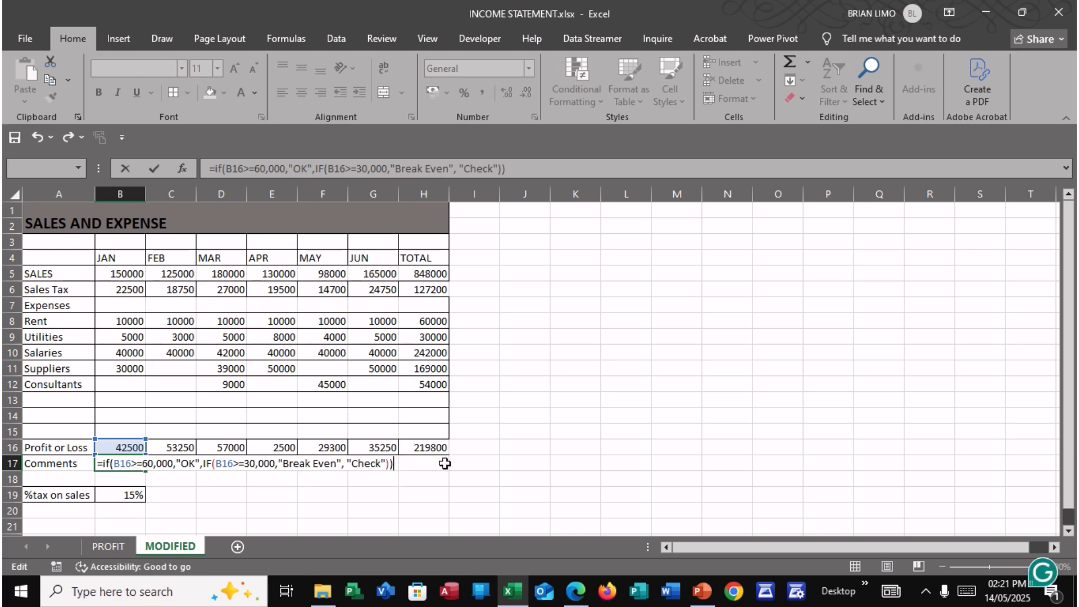
click(545, 338)
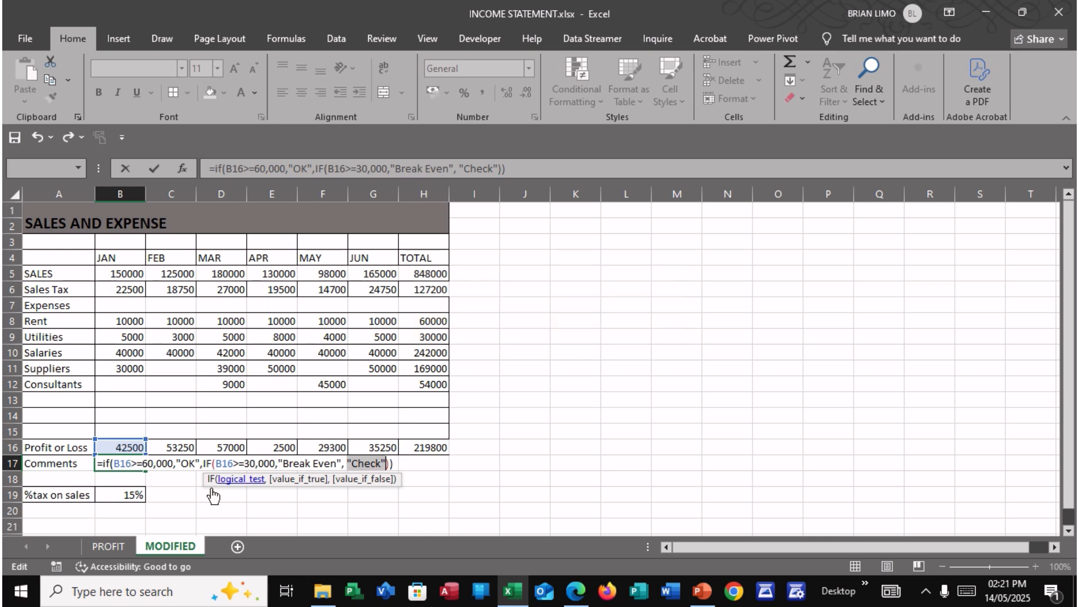
Discard the whole nested IF formula from B17, leaving the January Comments cell empty.
click(117, 466)
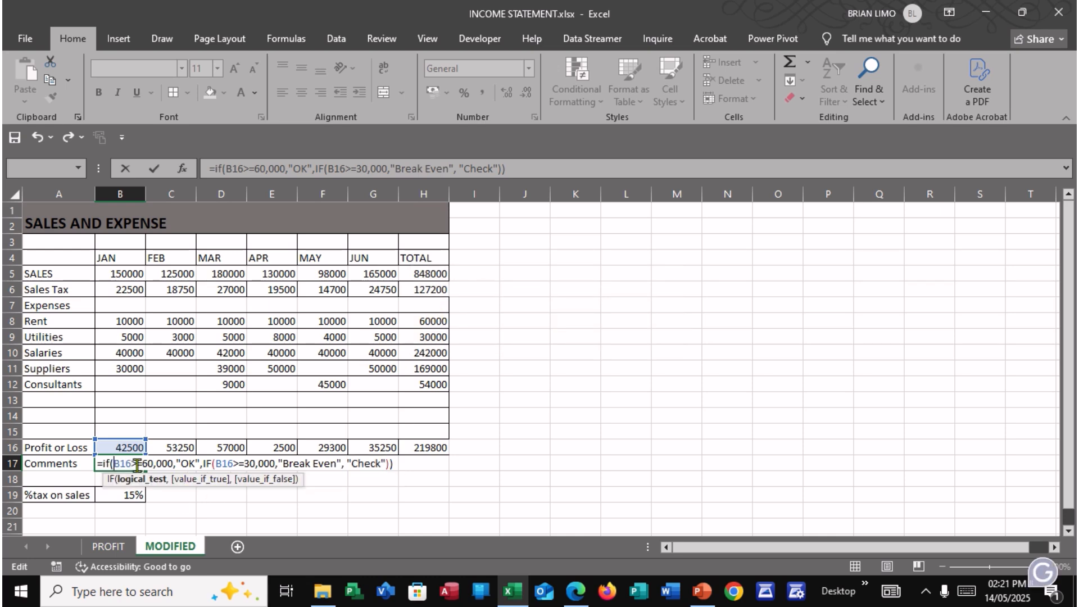
drag(393, 464, 89, 464)
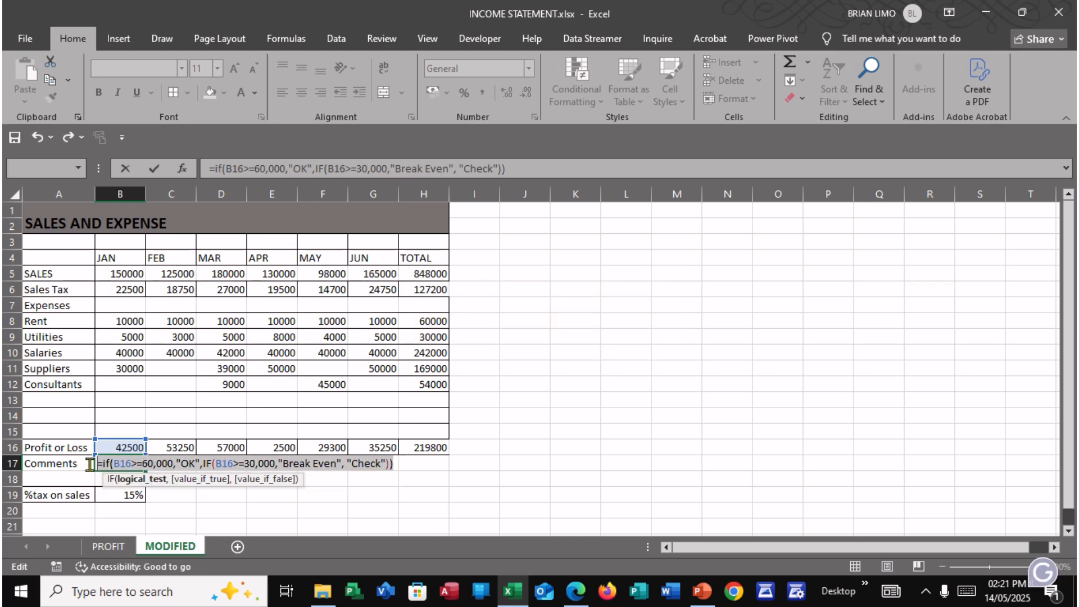
key(Escape)
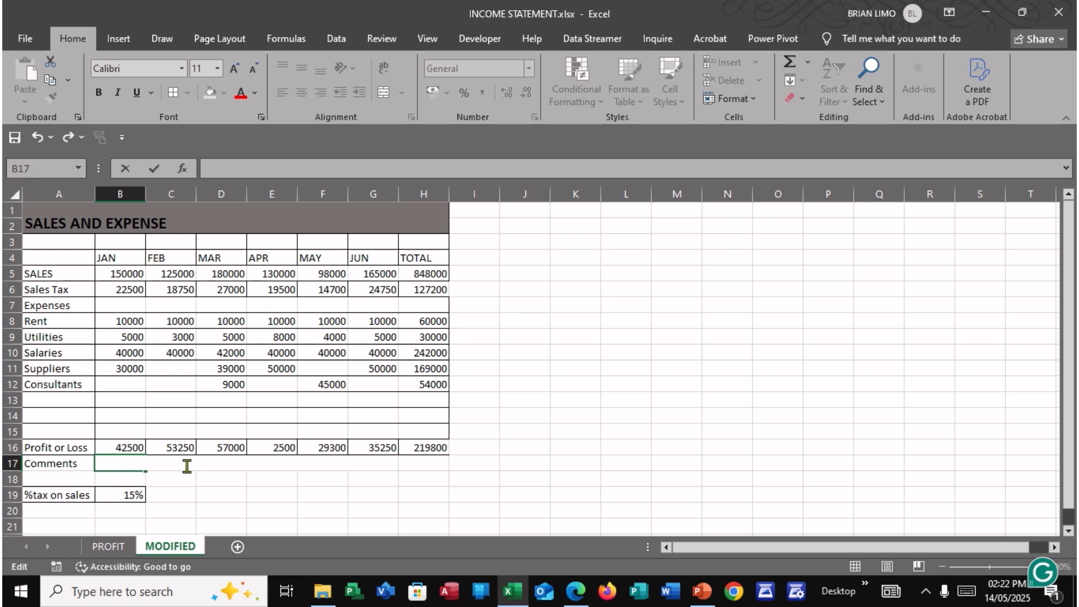
click(224, 482)
Start an IF formula in B17 that tests B16>=60000 and returns "OK", checking the comment wording in the exam PDF.
click(131, 462)
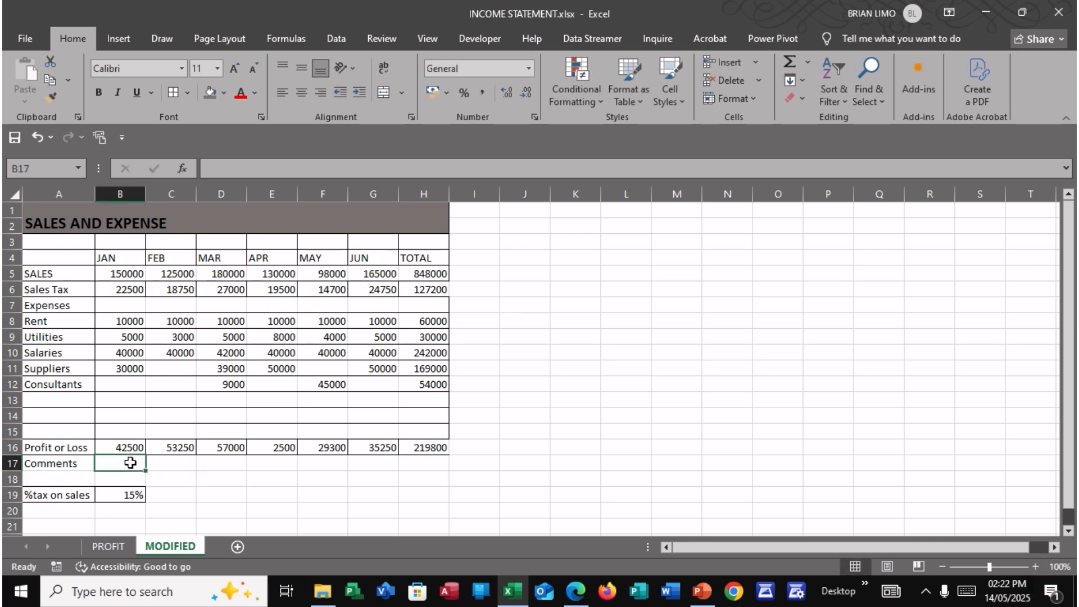
text(=if)
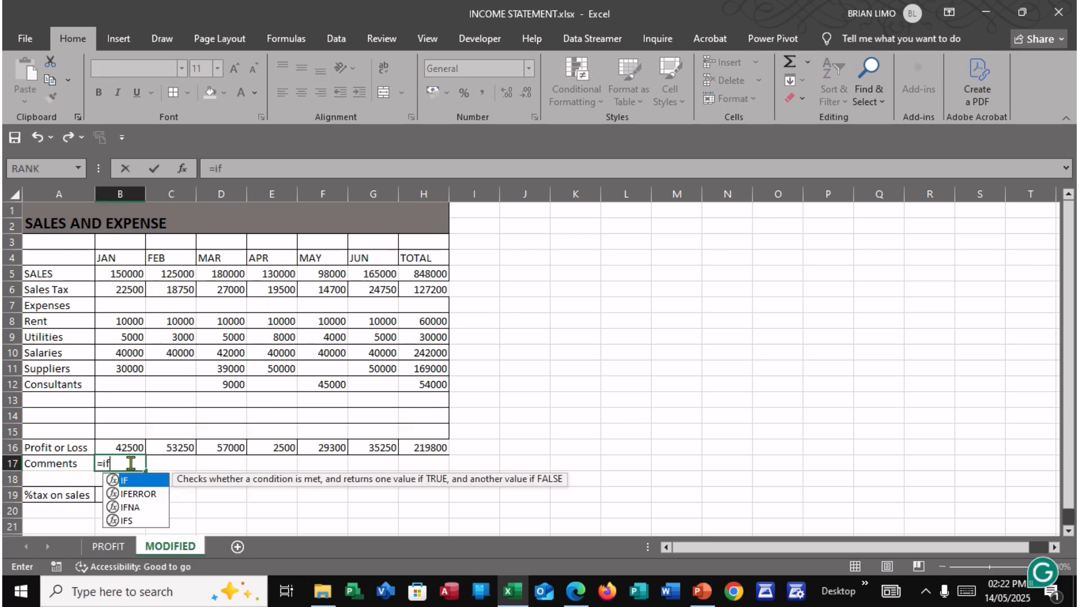
text(()
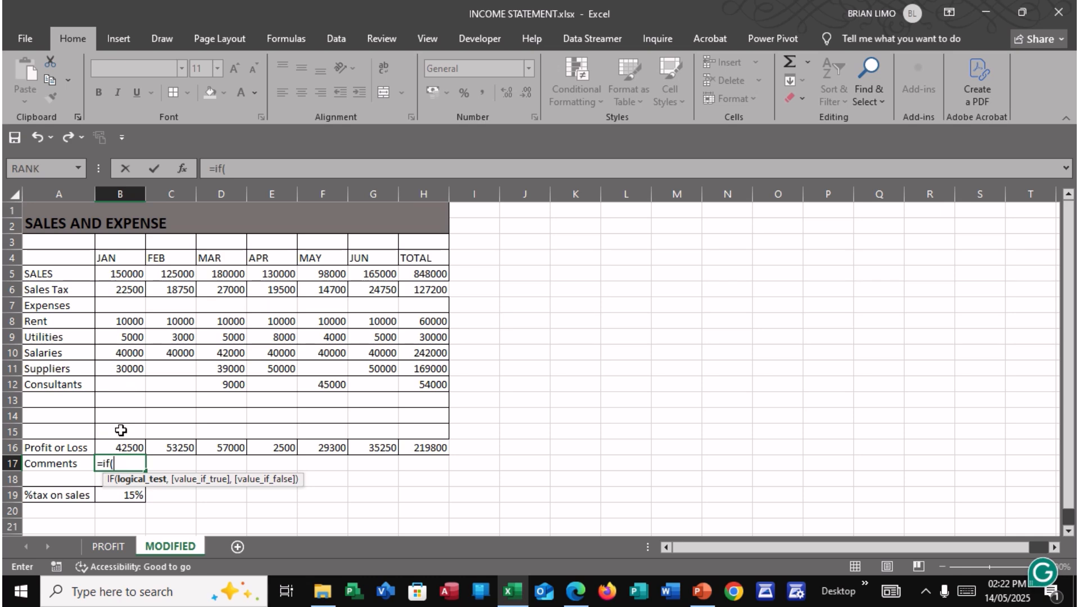
click(125, 445)
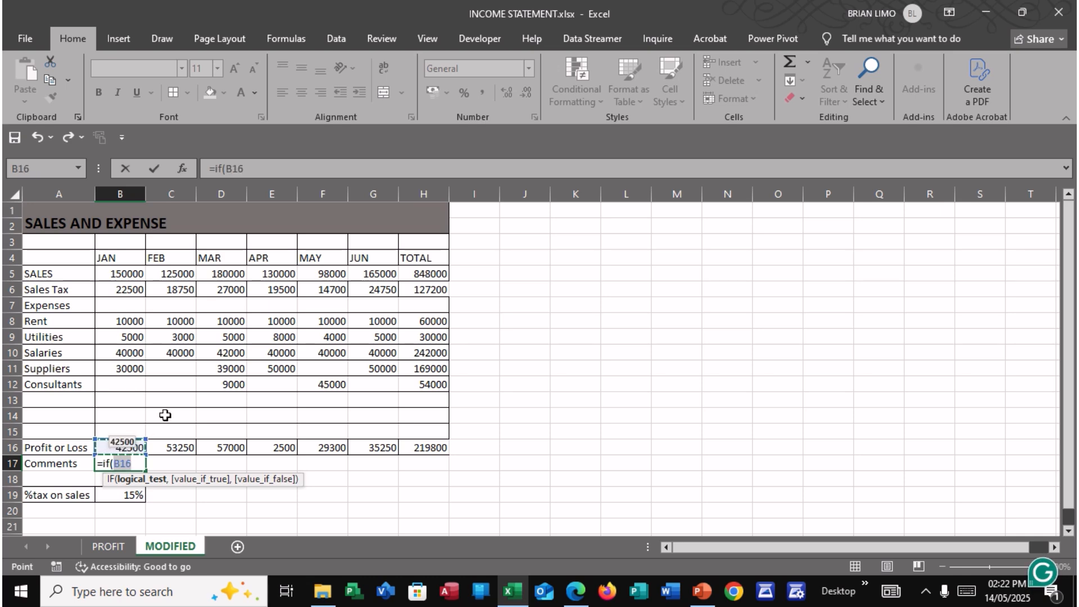
text(>=)
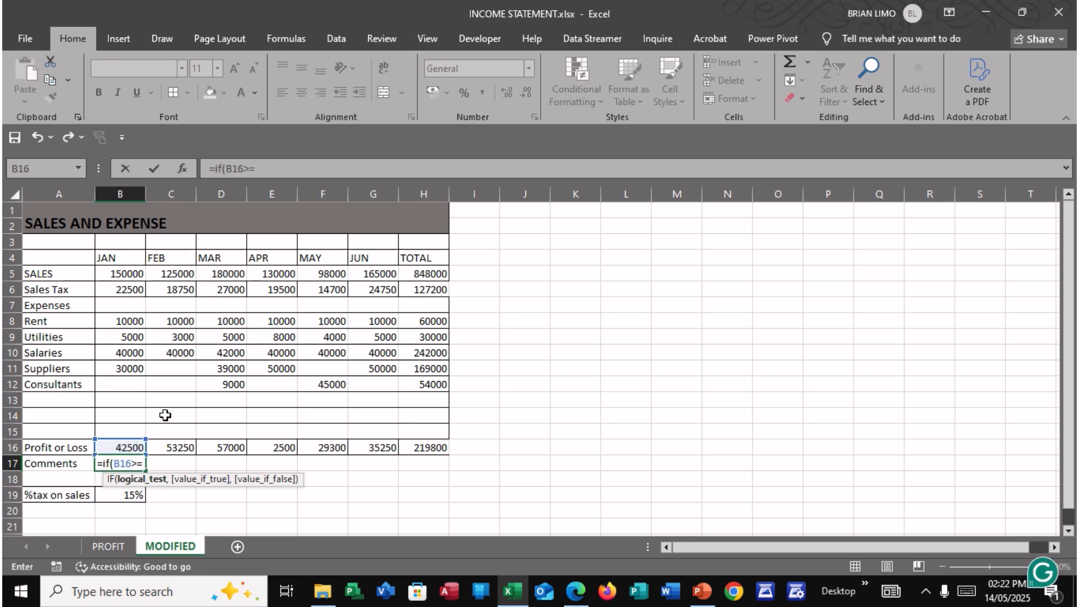
text(6000)
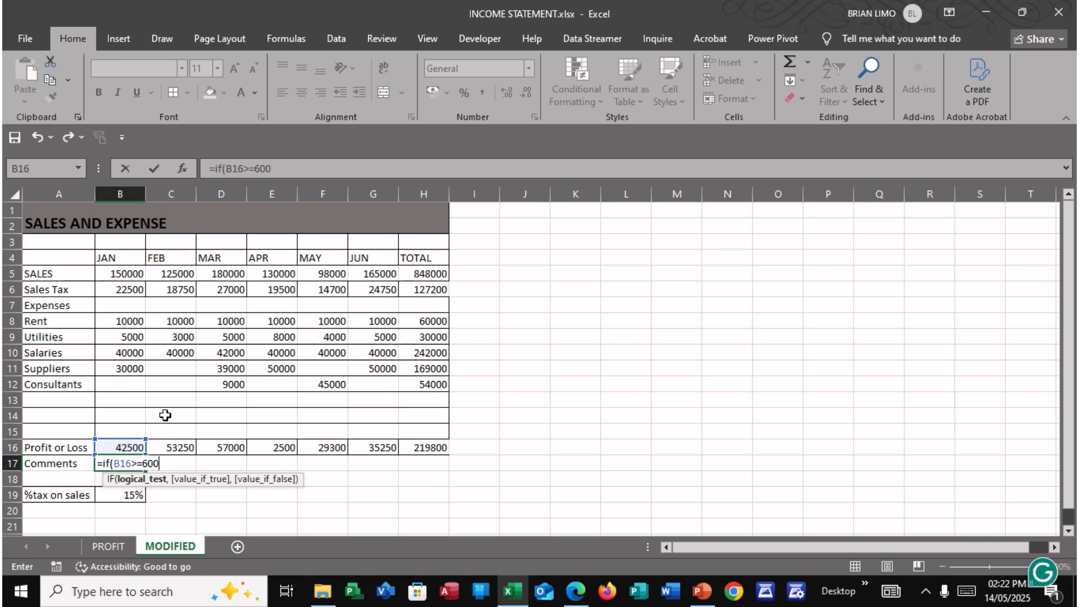
text(0,)
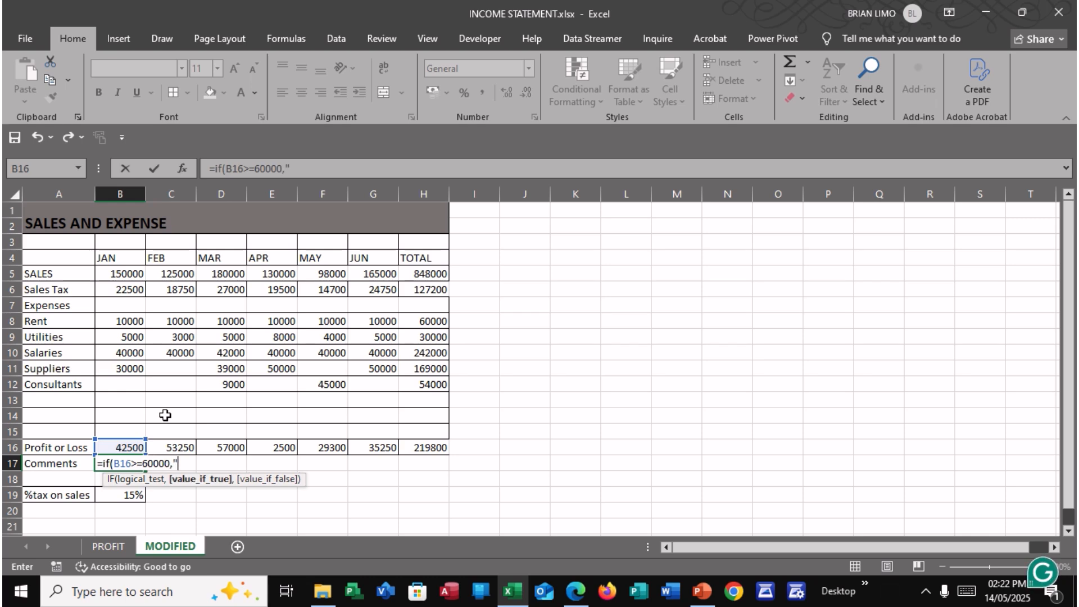
click(573, 591)
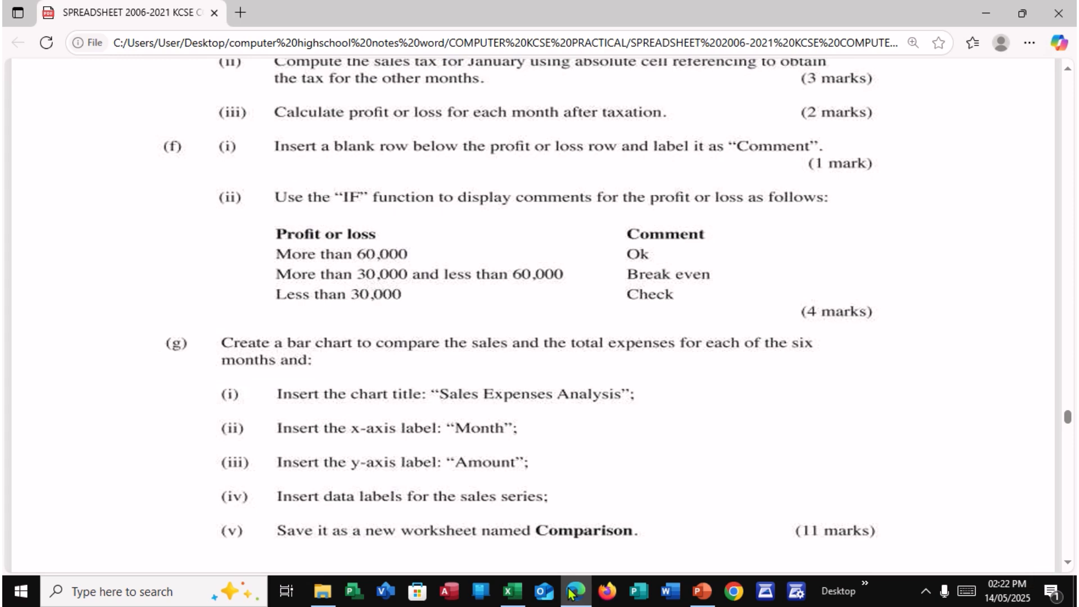
click(570, 591)
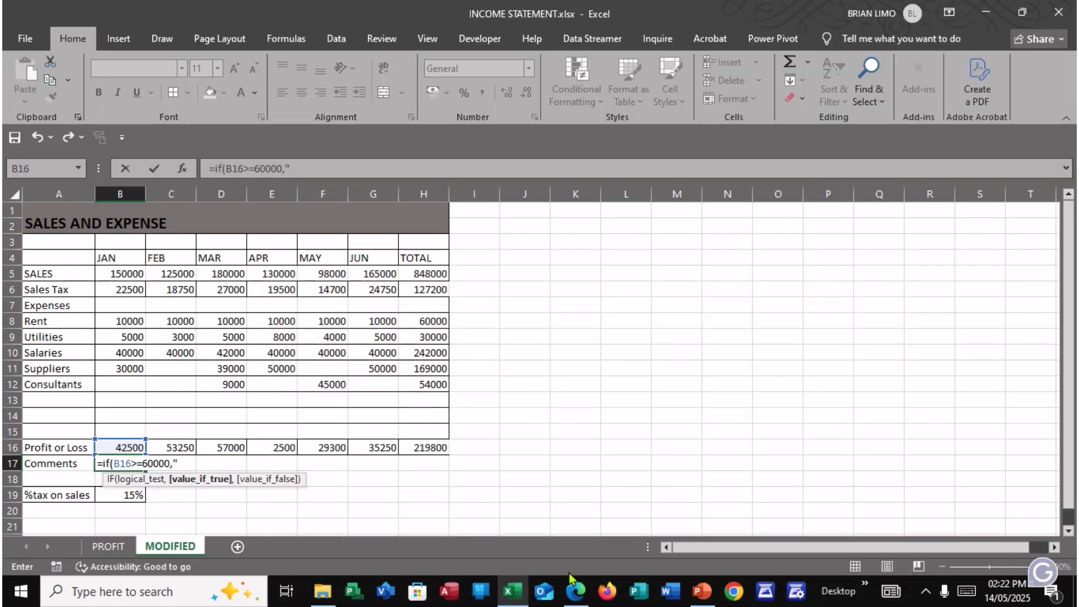
text(OK)
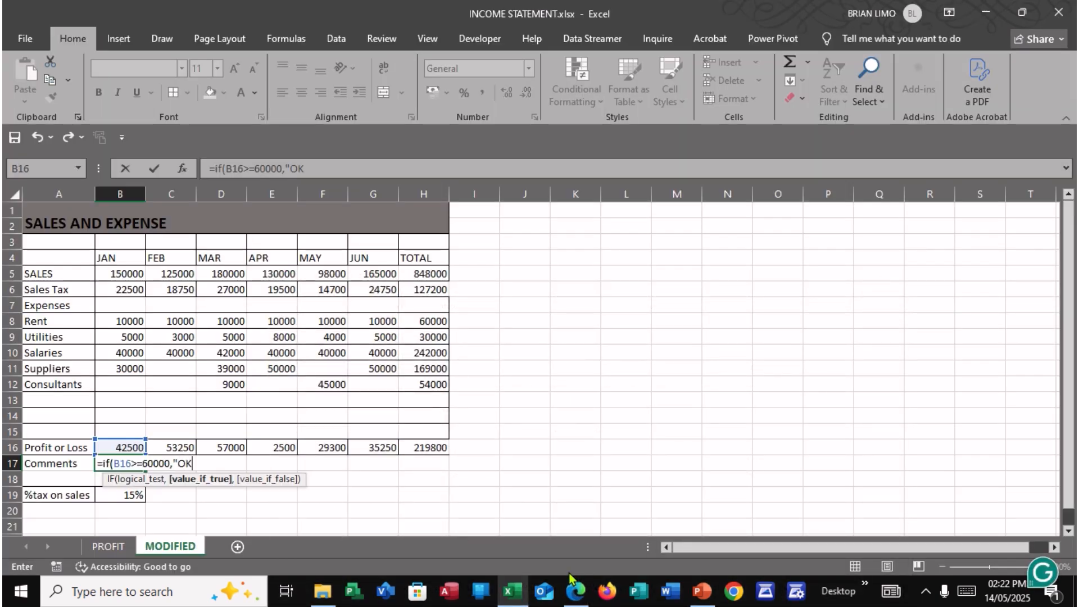
Nest a second IF in the B17 formula that tests B16>=30000 with "Break even" as its true result.
text(",IF()
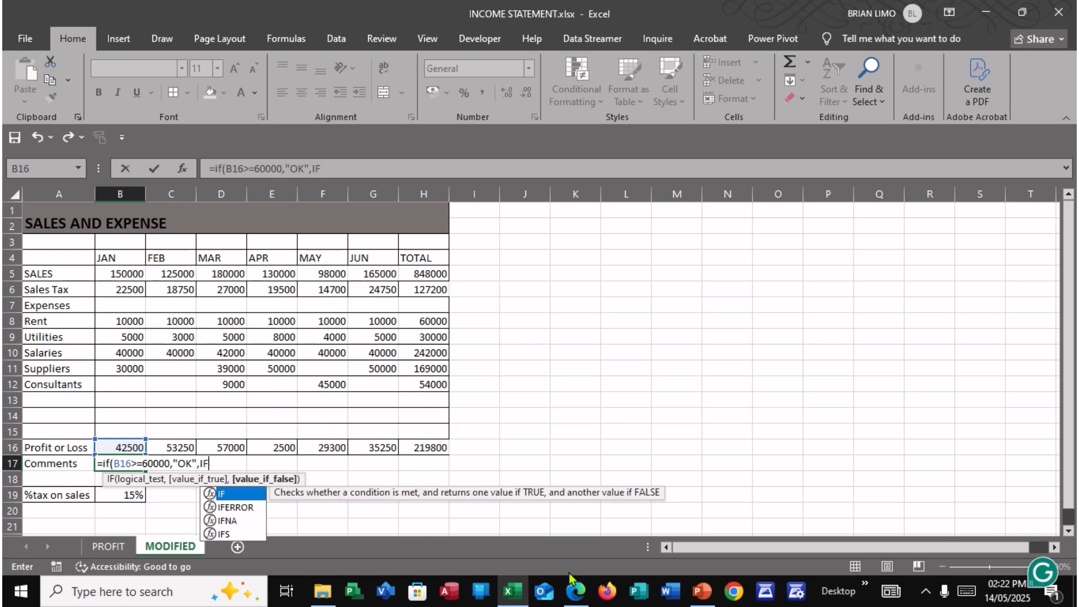
click(122, 449)
text(>=3)
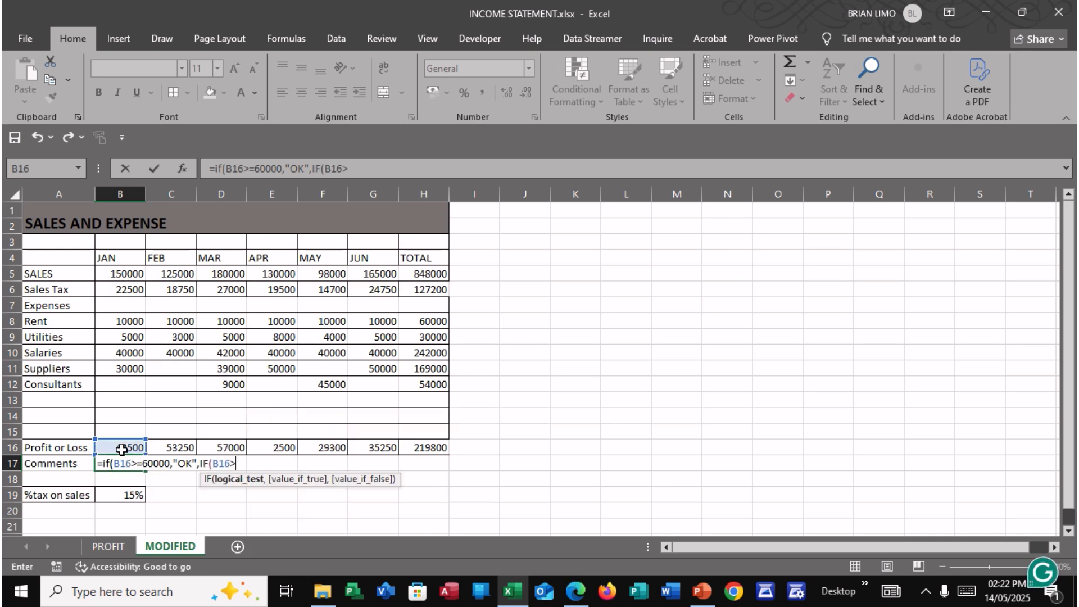
text(0000)
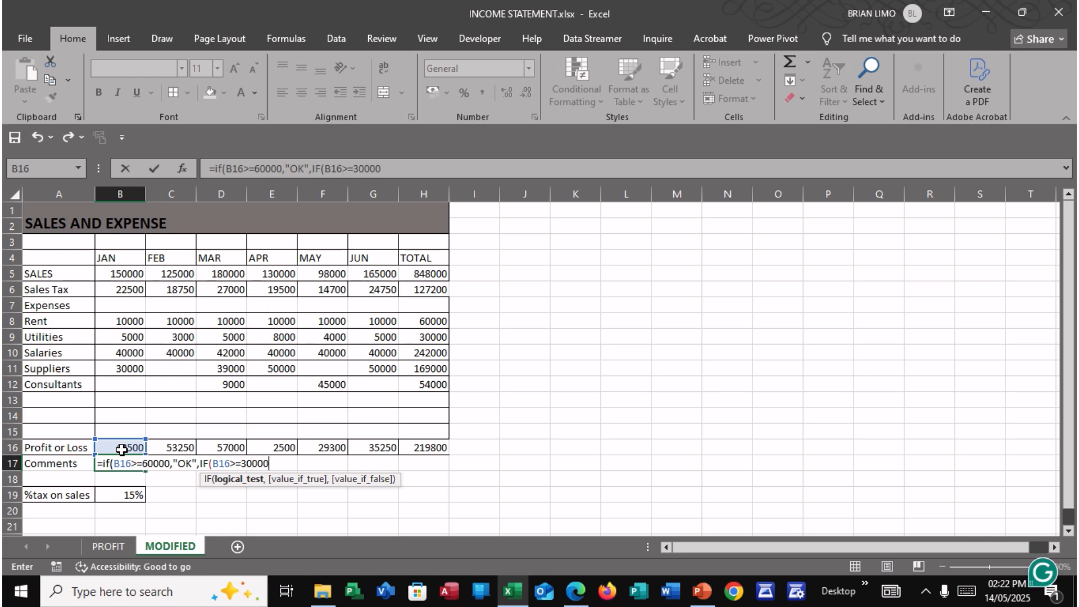
text(,)
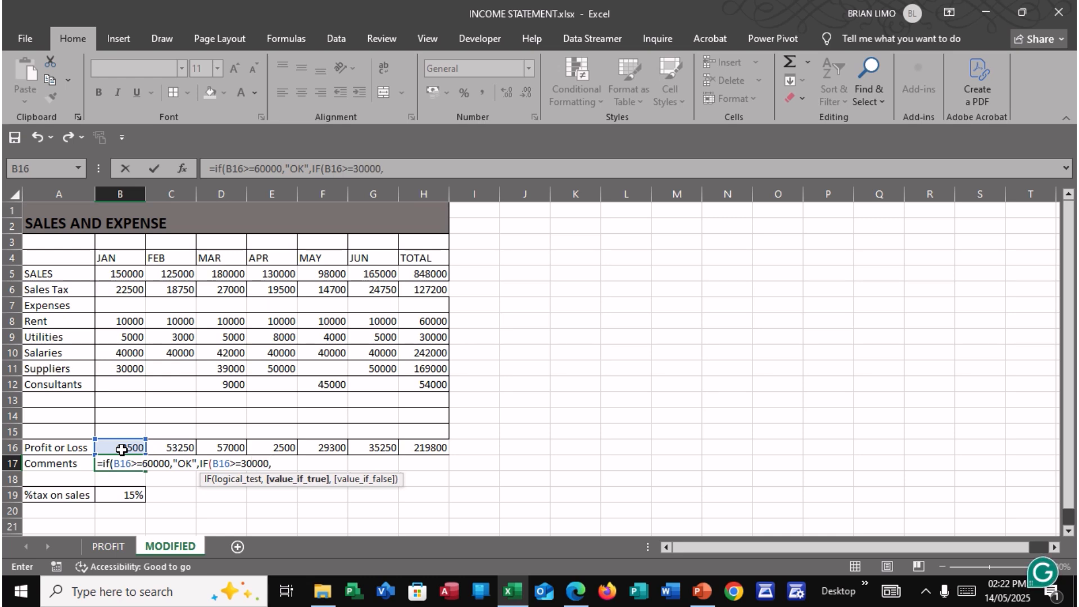
text("Break)
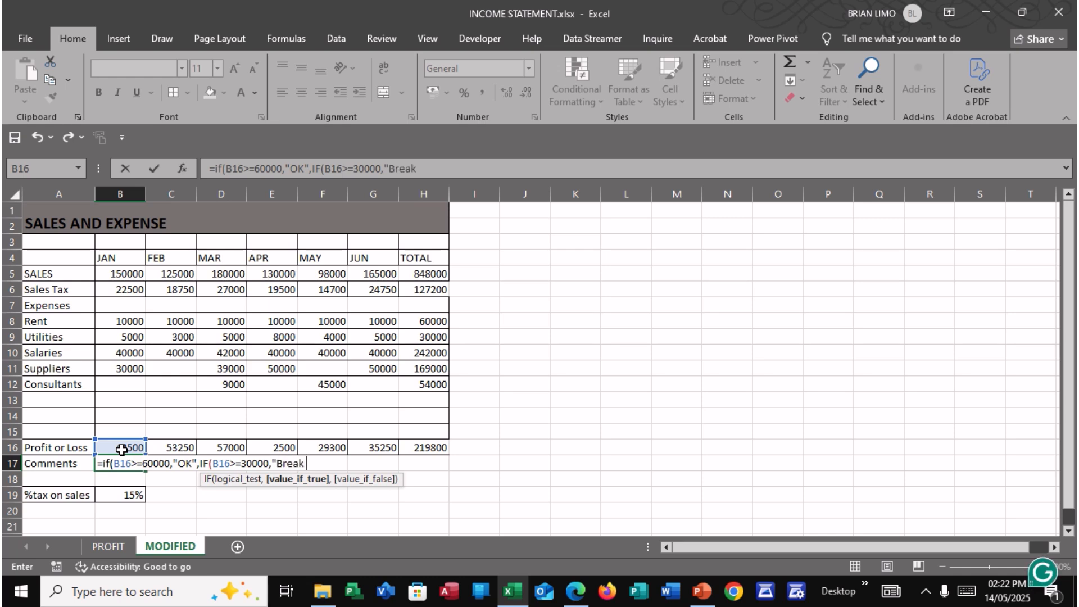
key(Return)
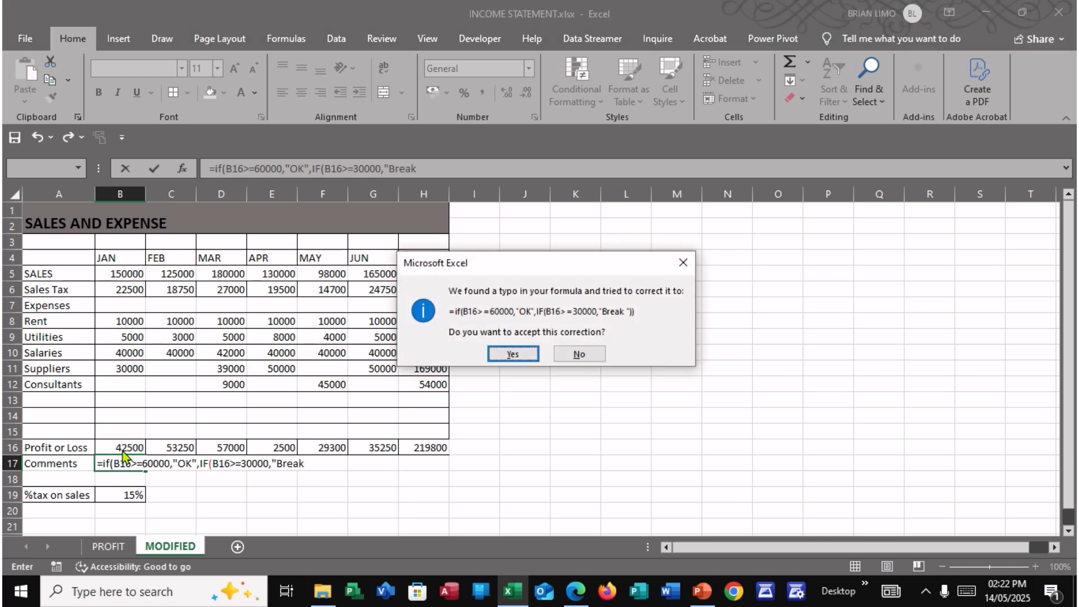
click(683, 263)
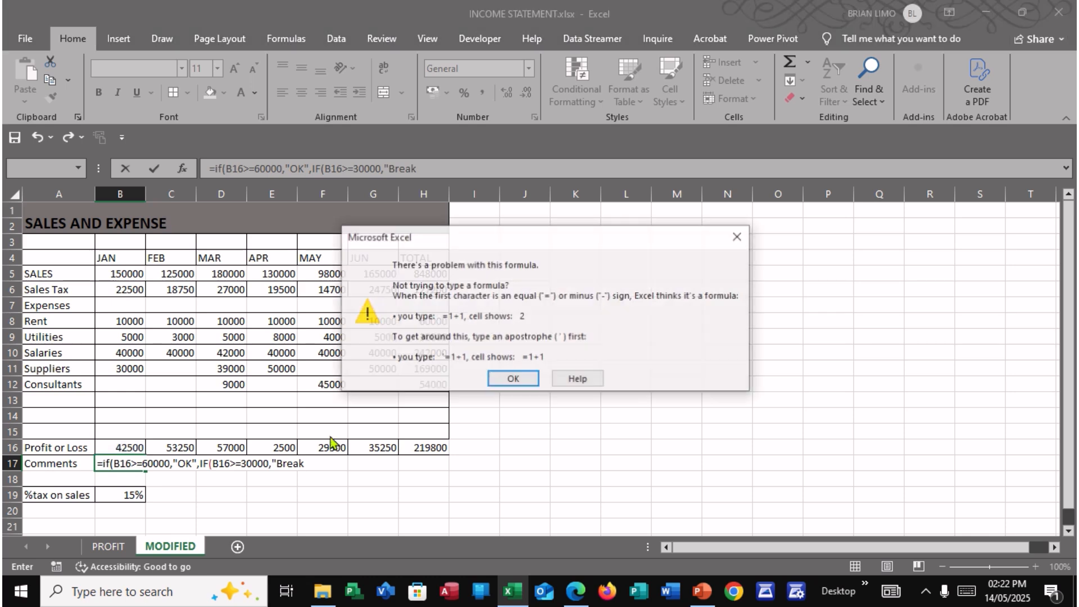
click(510, 378)
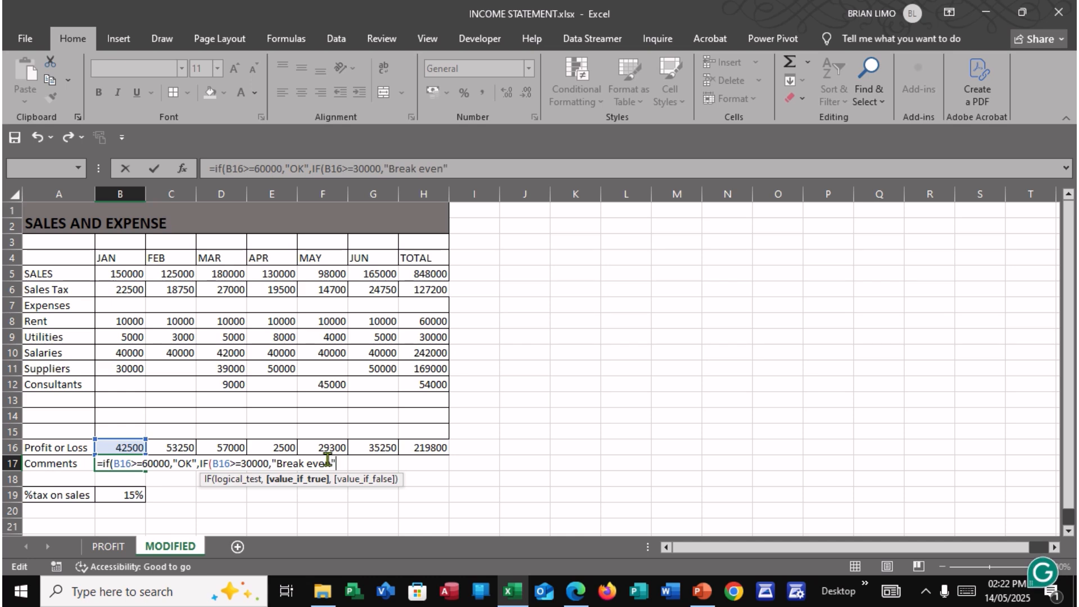
Add "Check" as the nested IF's false result, close both functions and enter the formula in B17.
text(,)
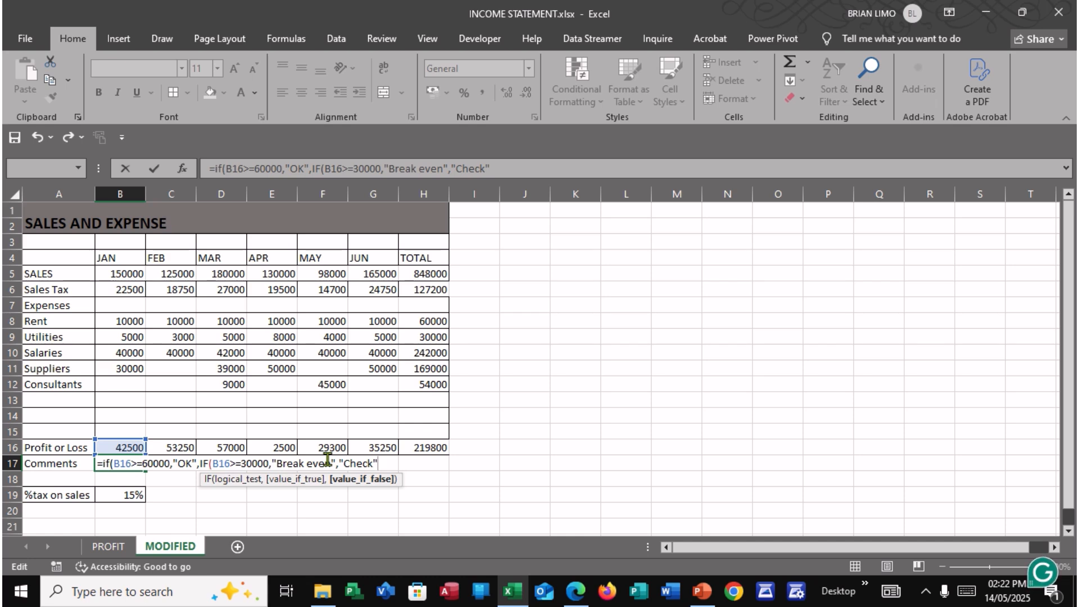
text("Check")))
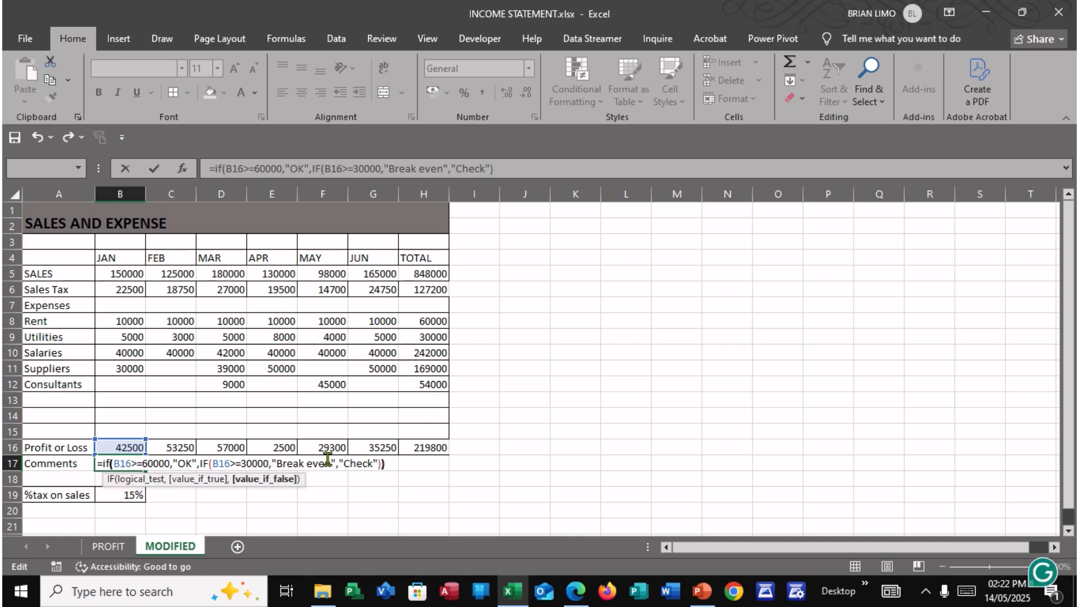
key(Return)
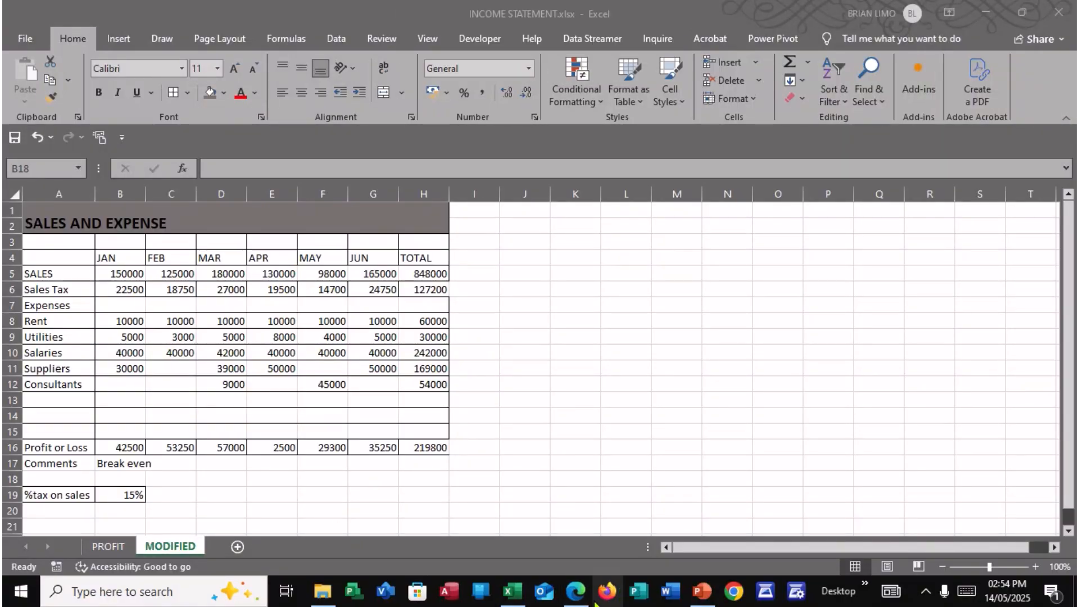
Compare the January comment with the profit or loss criteria in question (f) of the exam PDF.
click(576, 595)
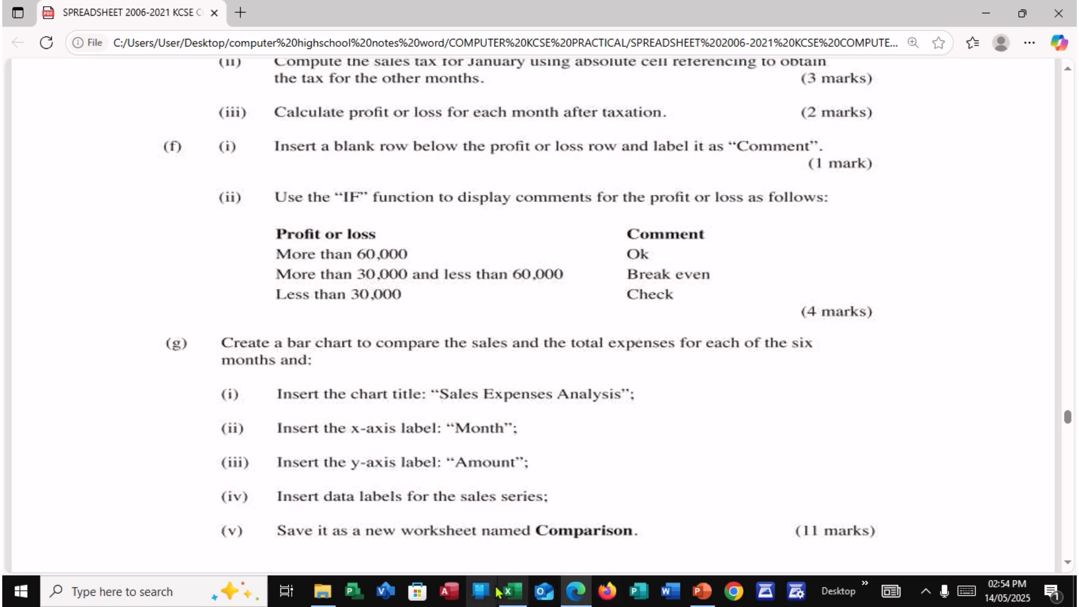
click(521, 592)
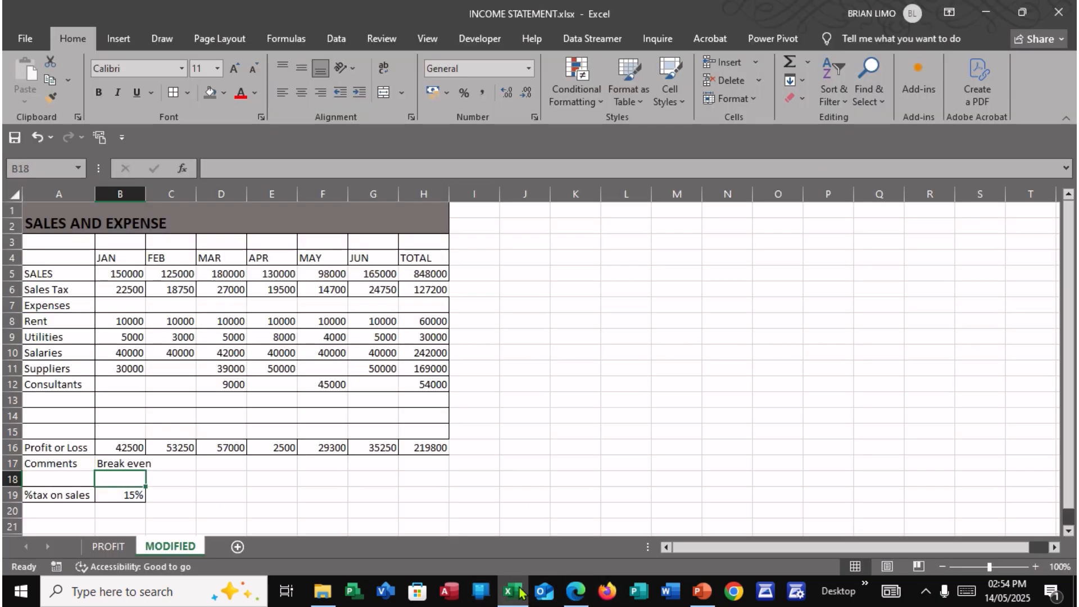
click(572, 596)
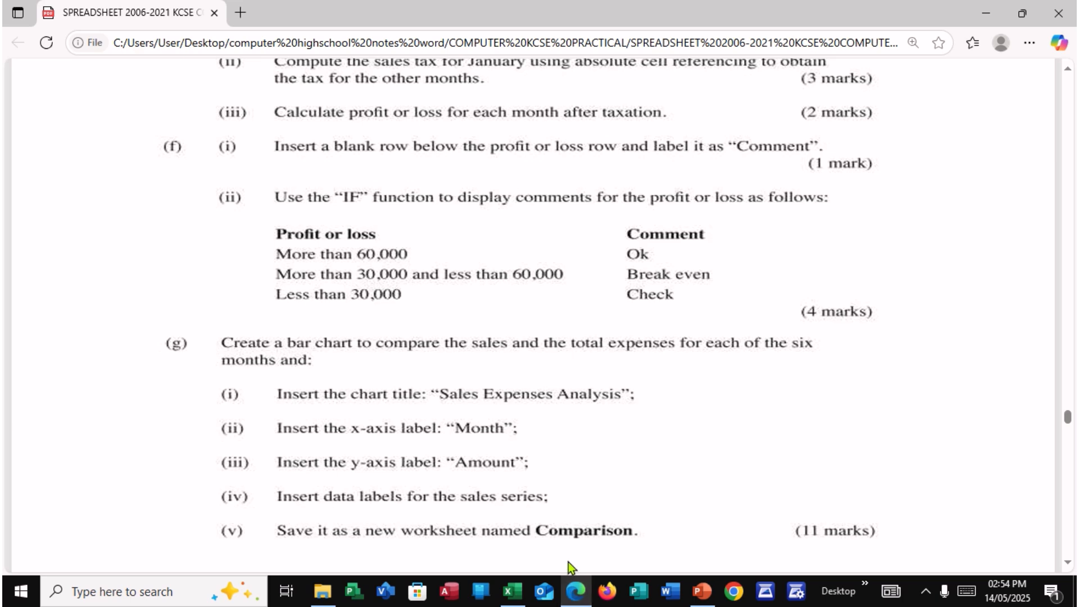
click(511, 593)
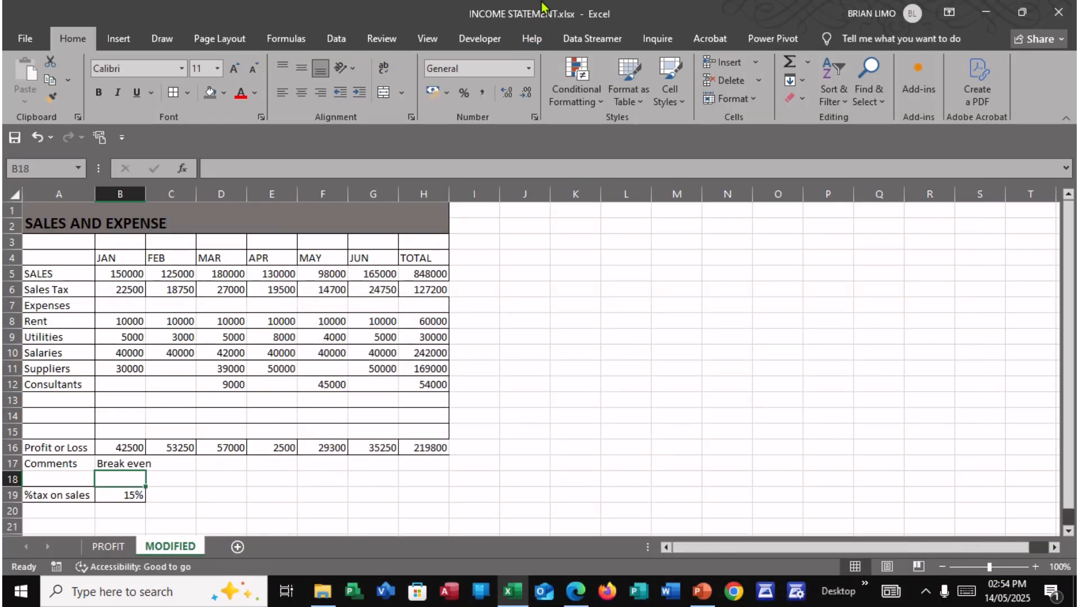
mouse_move(472, 54)
key(alt+Tab)
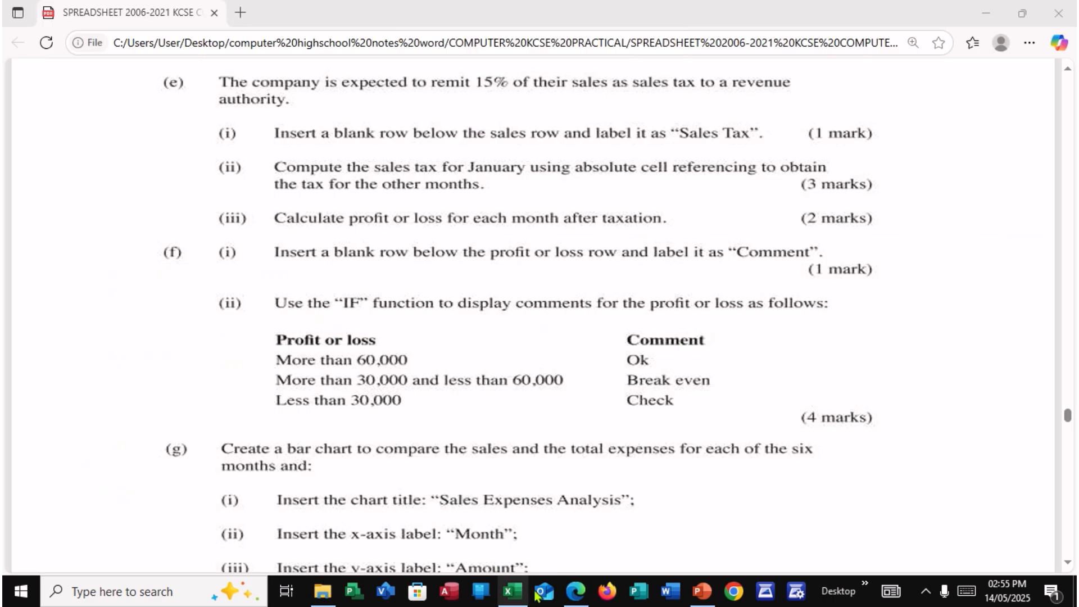
click(512, 591)
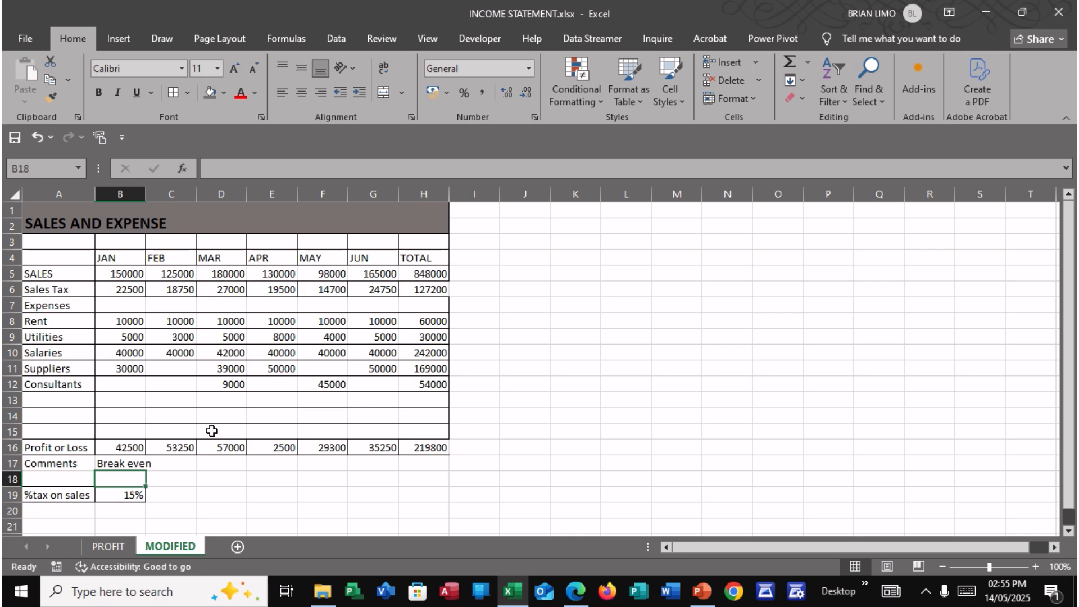
Copy the B17 formula across the Comments row to G17 and widen columns C to G to fit the comments.
click(127, 461)
drag(144, 471, 410, 462)
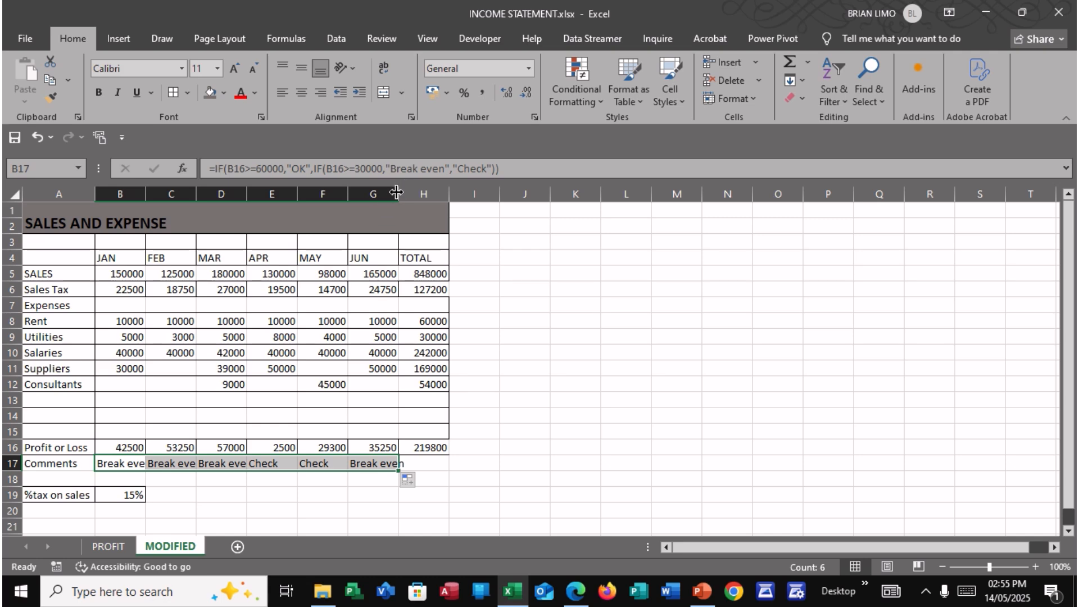
drag(398, 194, 422, 194)
drag(348, 194, 312, 196)
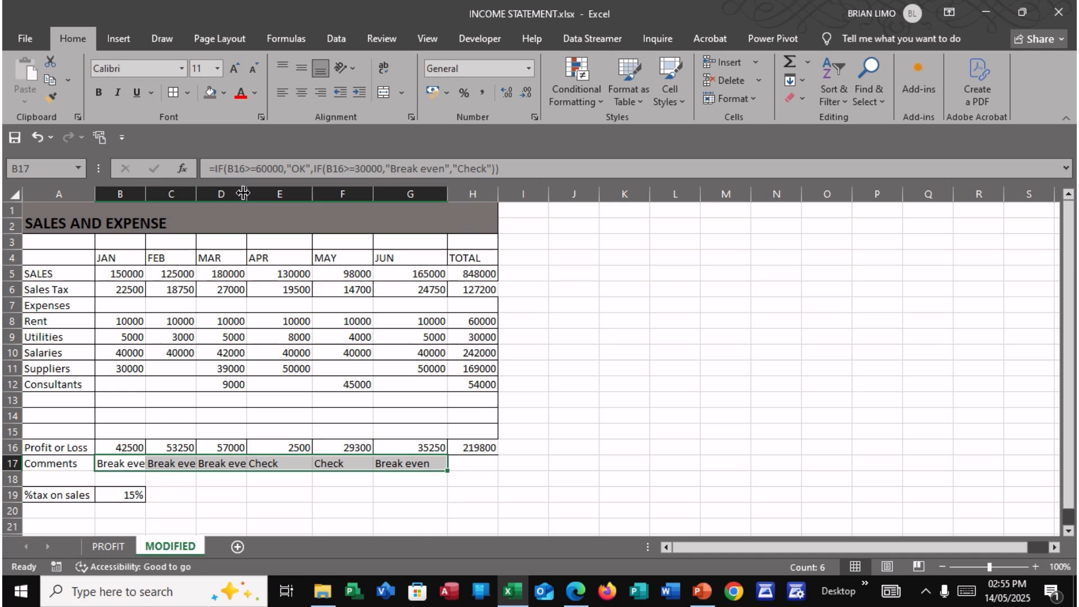
drag(242, 193, 265, 194)
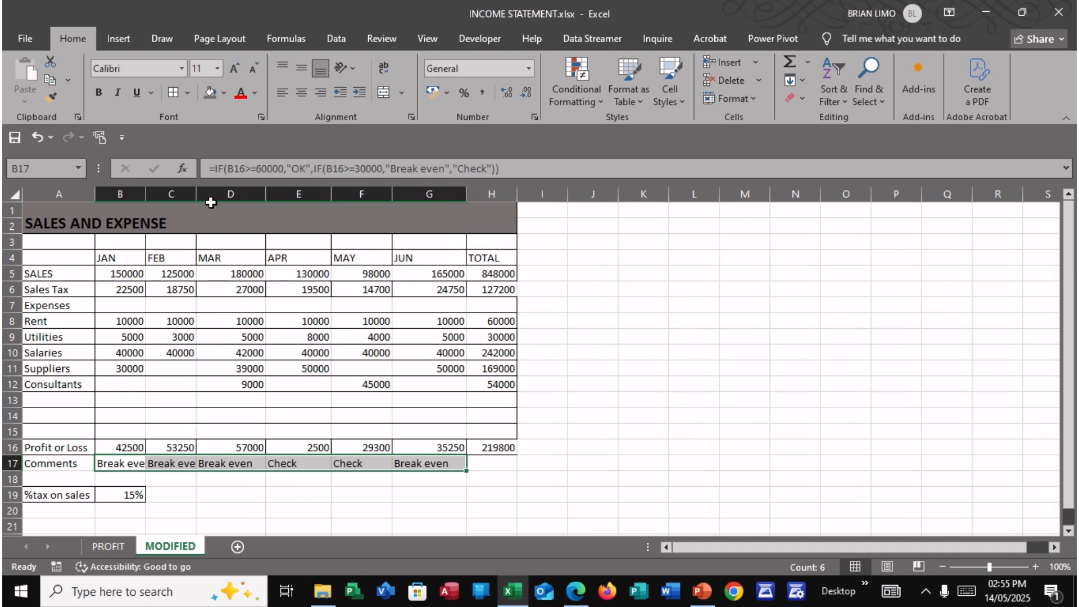
drag(196, 194, 208, 194)
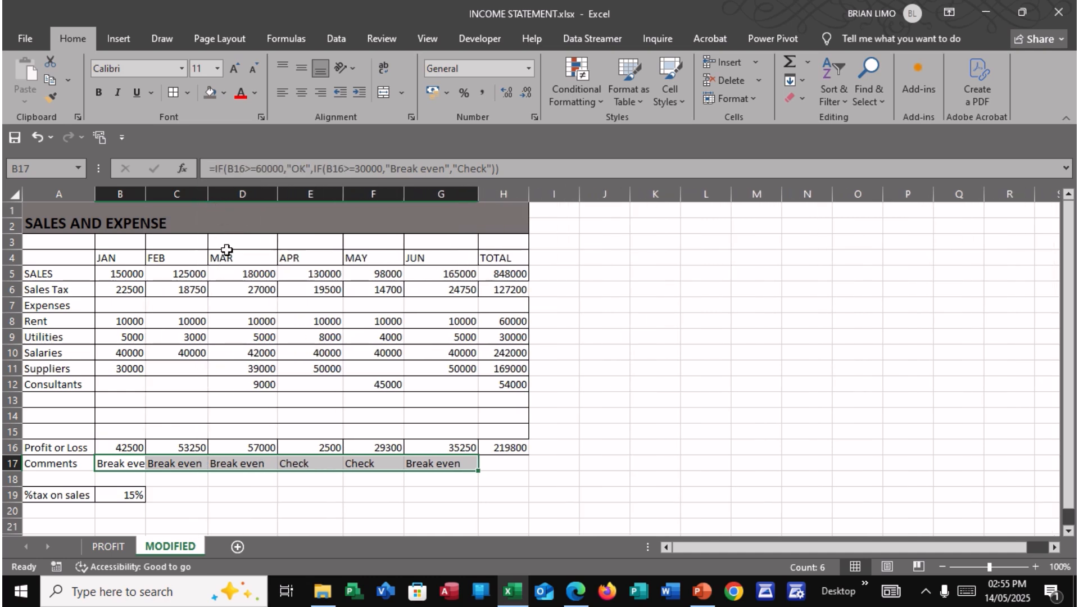
Read the bar chart requirements in question (g) of the exam PDF in the browser, then return to the workbook.
click(569, 603)
scroll(356, 451, down, 3)
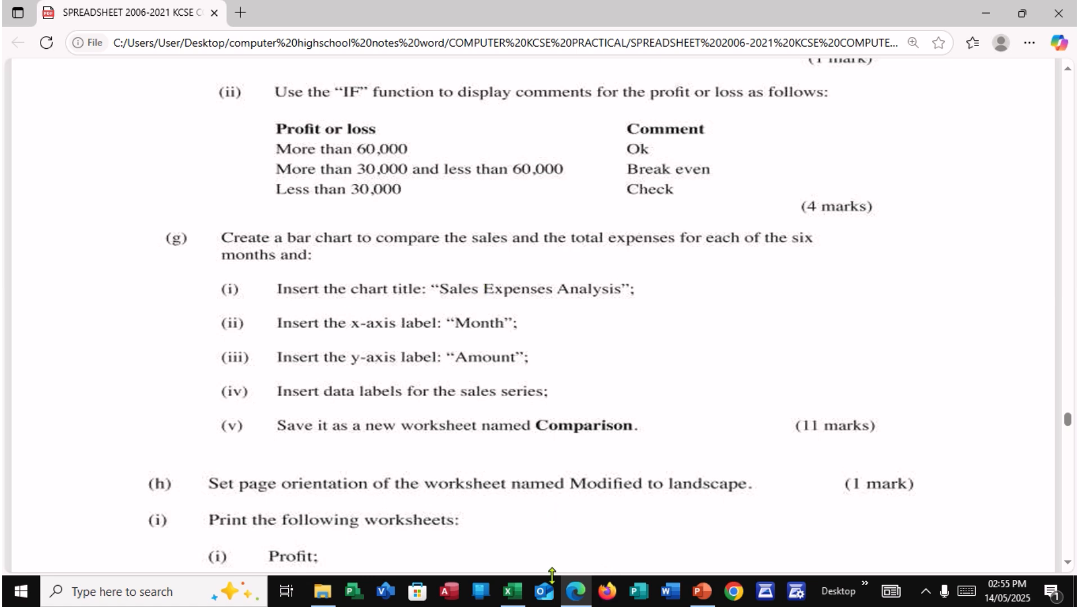
click(511, 590)
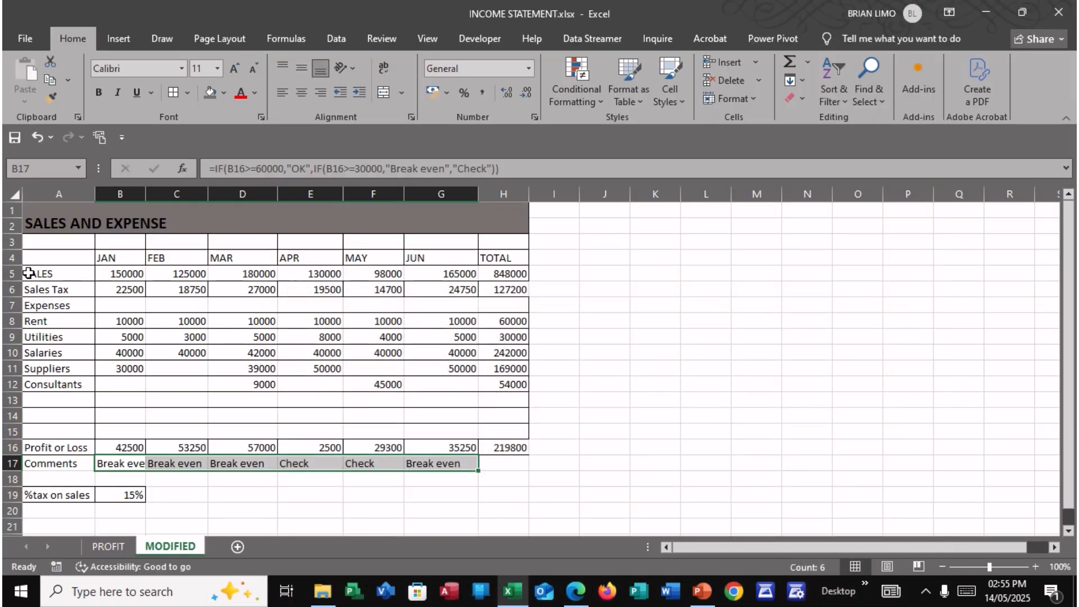
drag(106, 258, 477, 260)
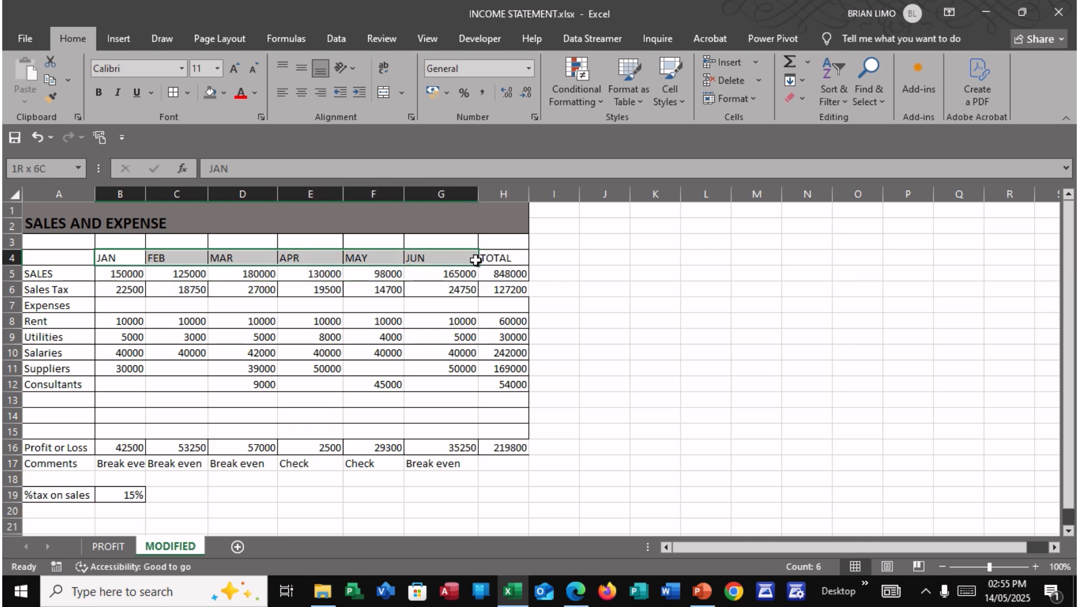
ctrl+drag(46, 272, 425, 271)
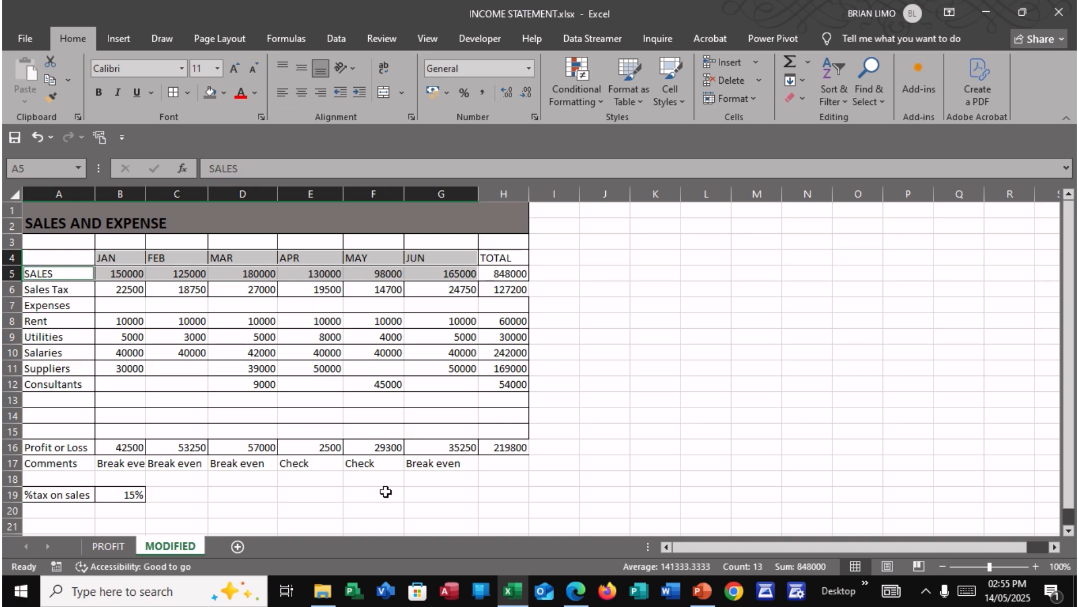
click(575, 591)
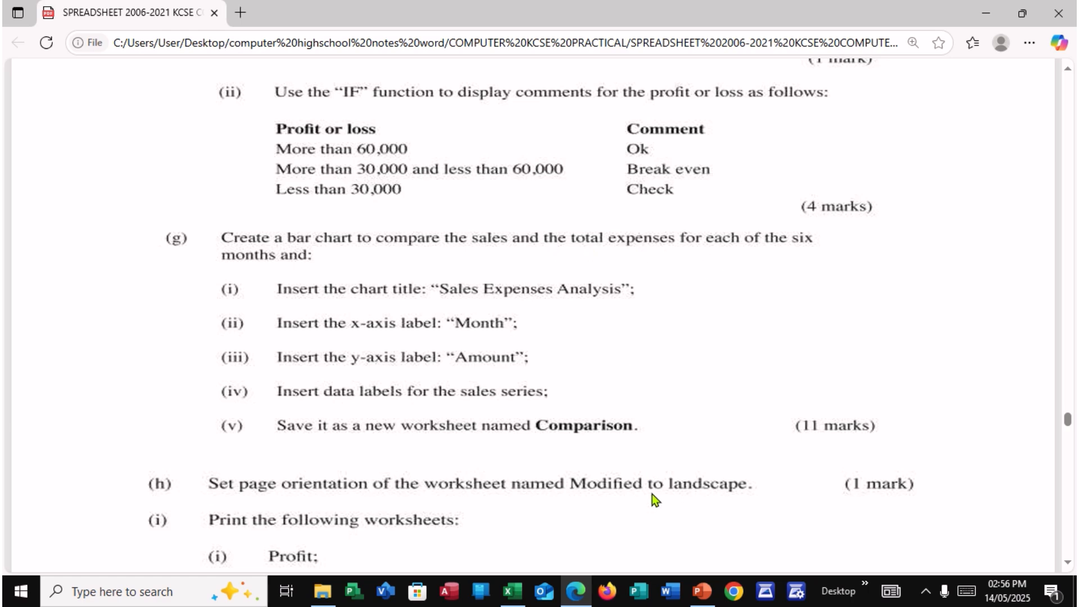
click(575, 591)
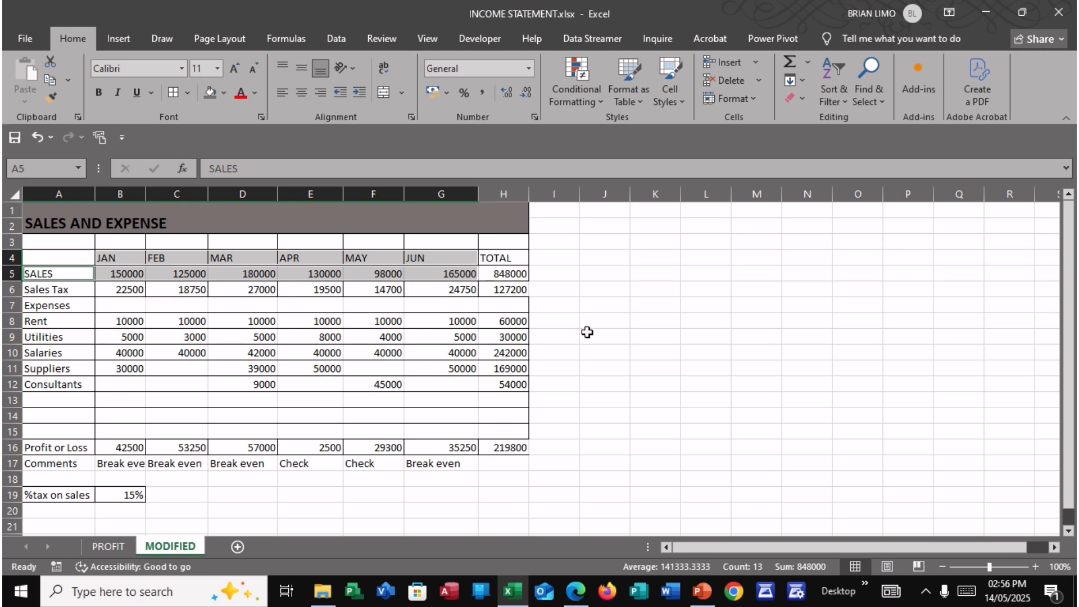
click(605, 326)
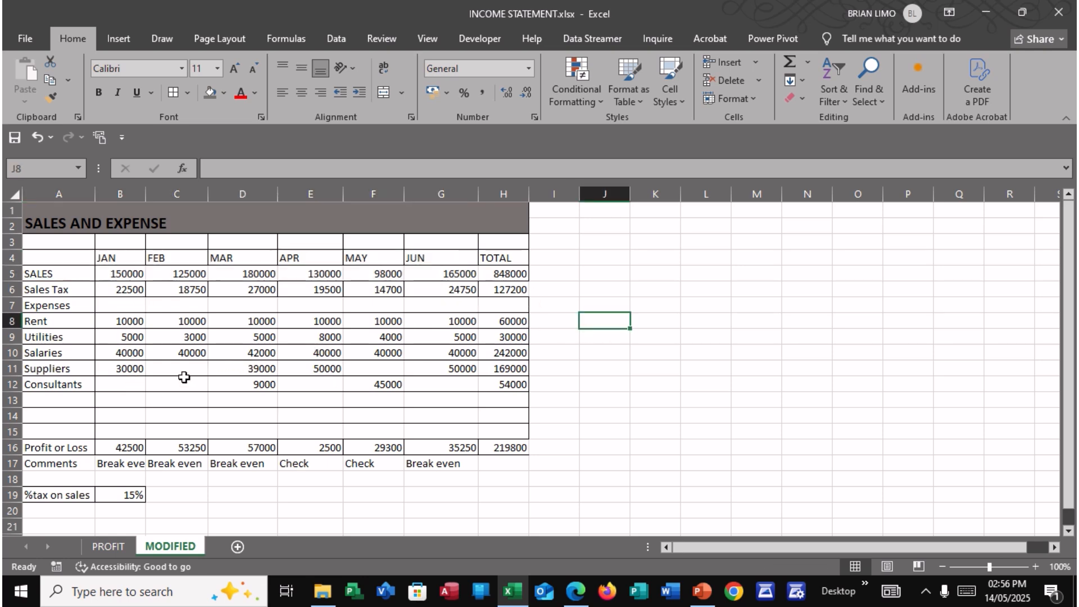
Label cell A13 "TOTAL EXPENSE" and widen column A to fit the label.
click(59, 401)
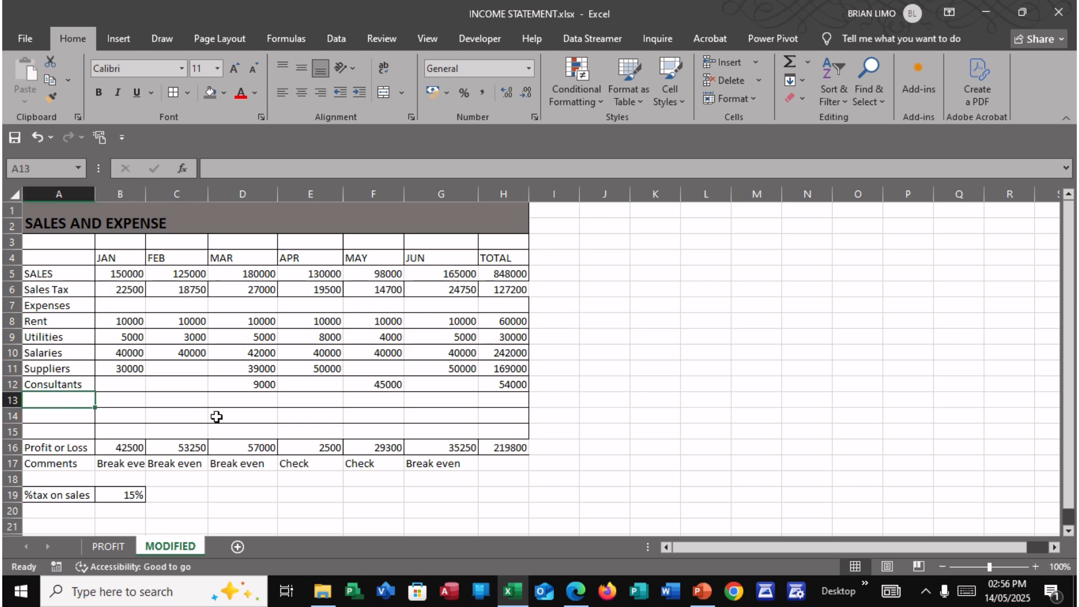
text(tota)
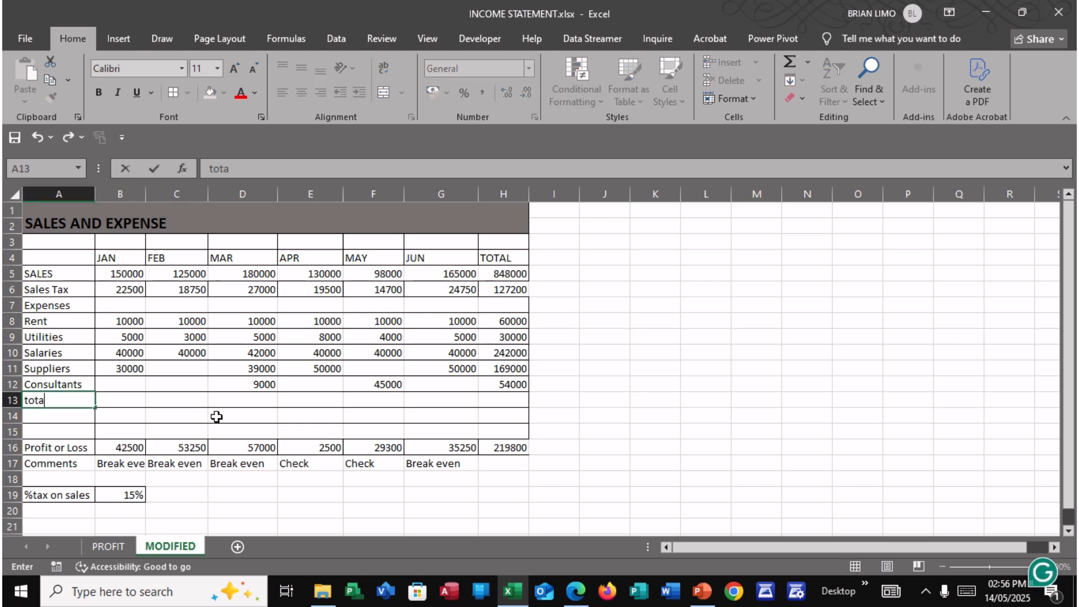
text(l)
key(BackSpace)
key(BackSpace)
key(BackSpace)
key(BackSpace)
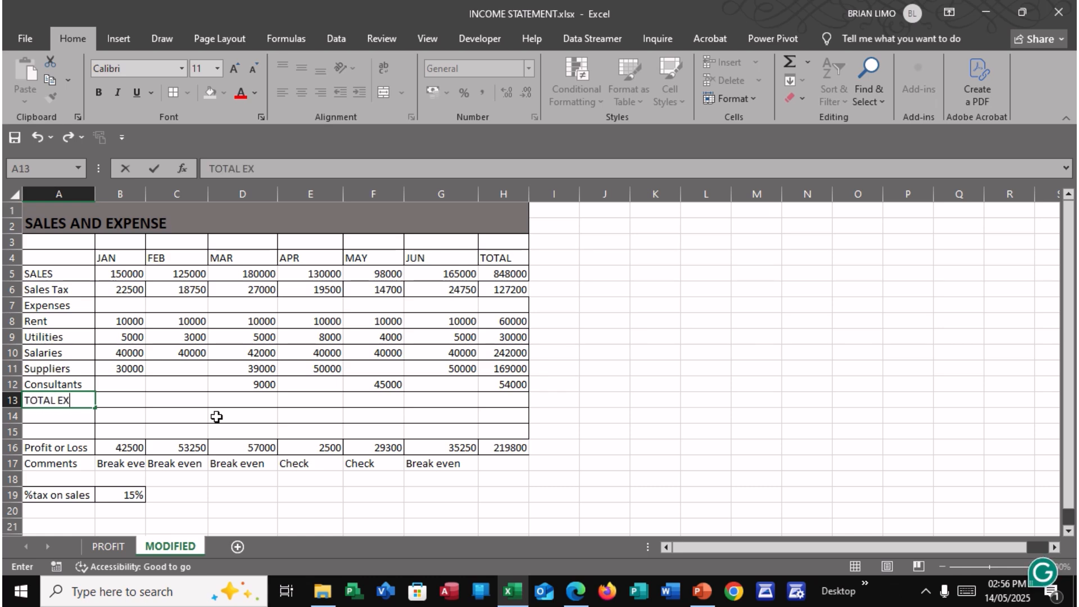
text(NSE)
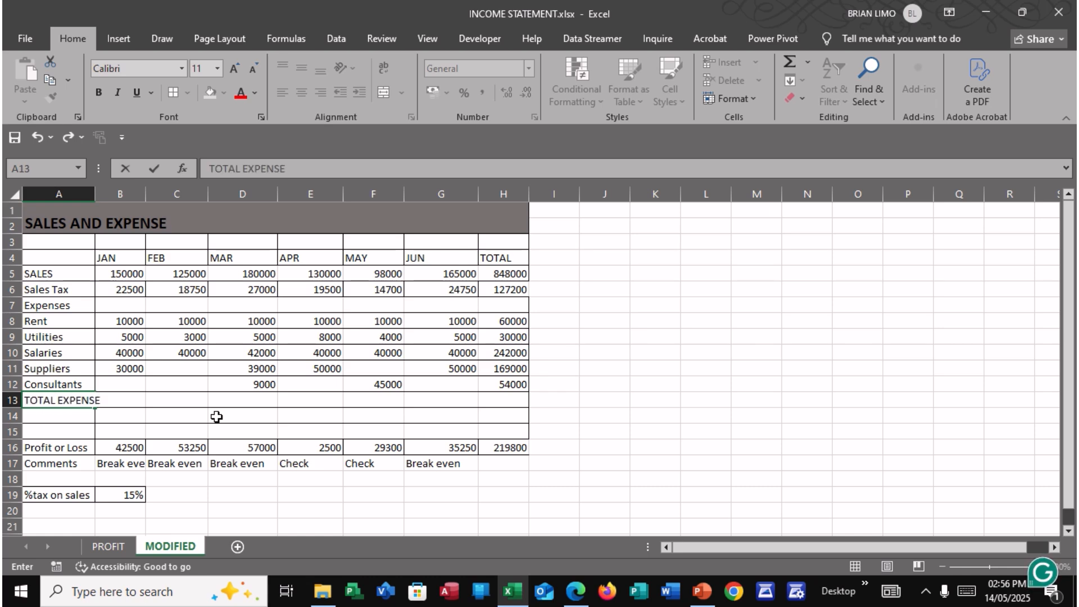
click(95, 194)
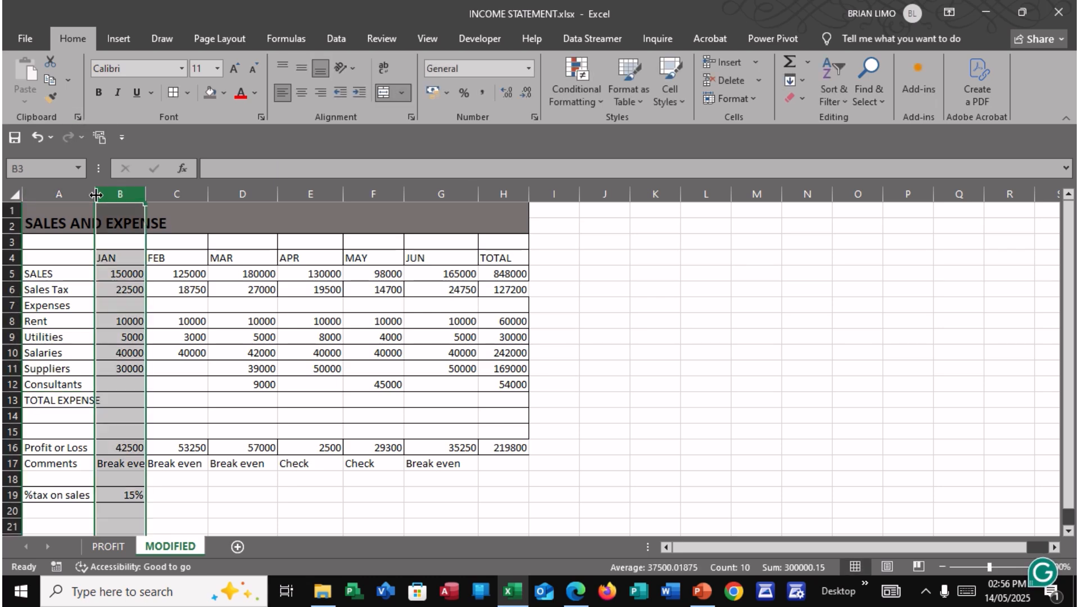
drag(96, 193, 109, 194)
Total January's expenses in B13 with =B8+B9+B10+B11+B12 and copy the formula across the row to G13.
click(135, 395)
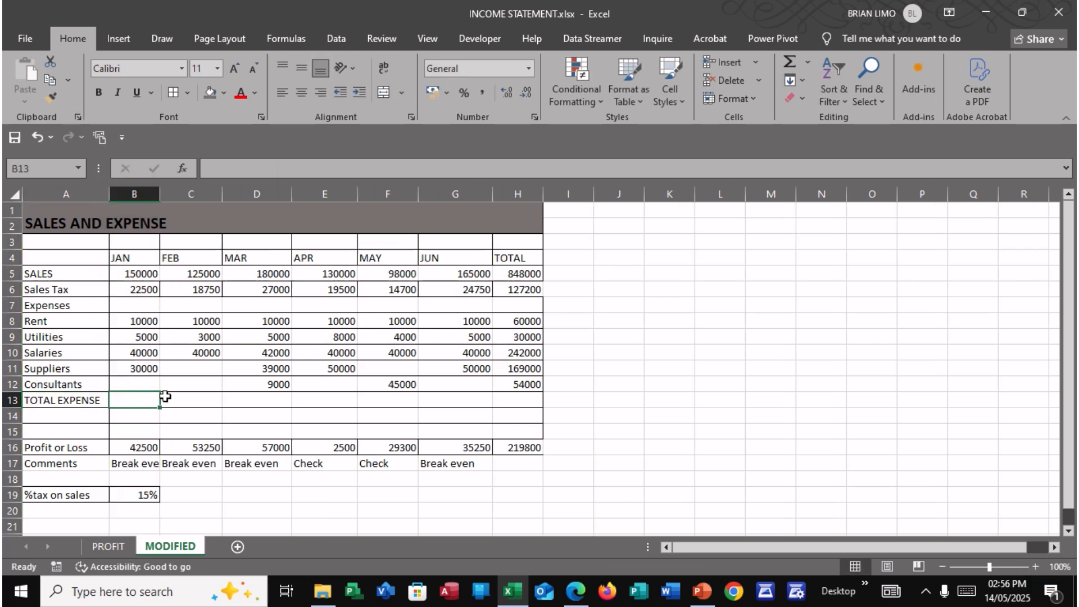
text(=)
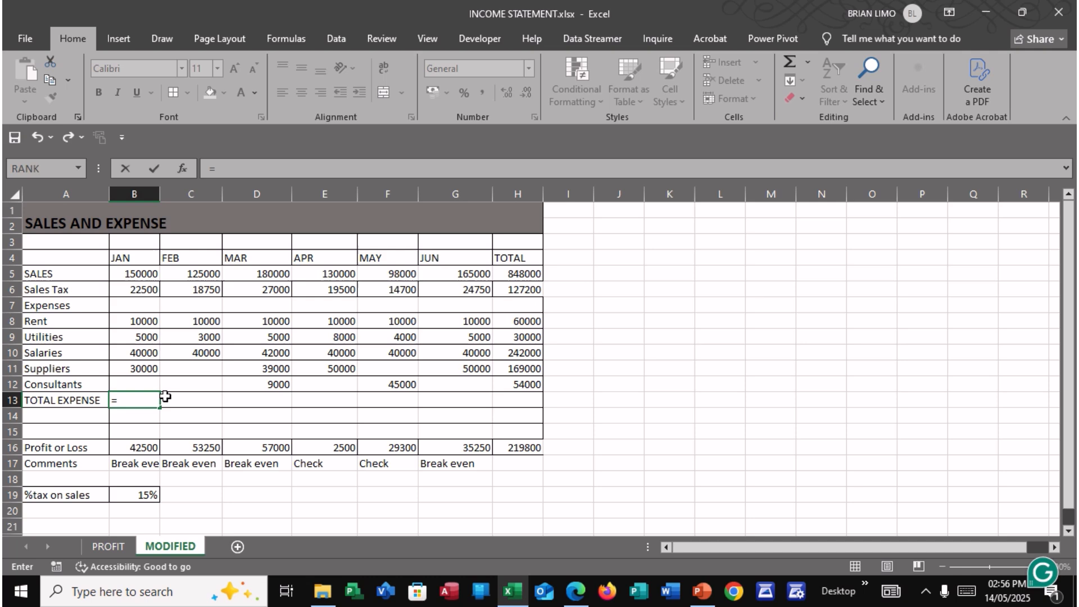
click(143, 324)
text(+)
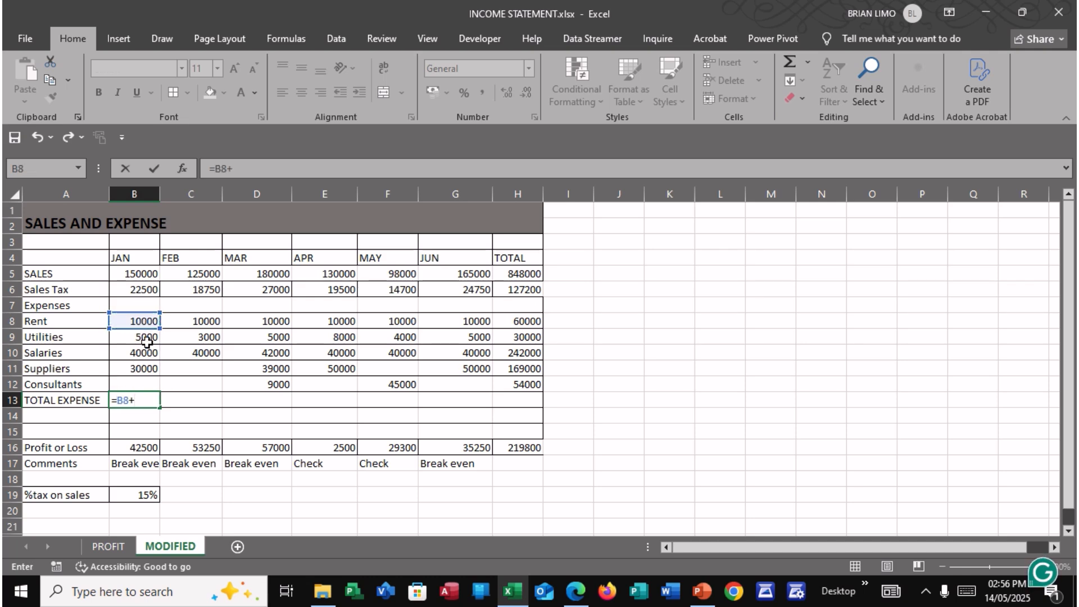
click(147, 339)
text(+)
click(148, 353)
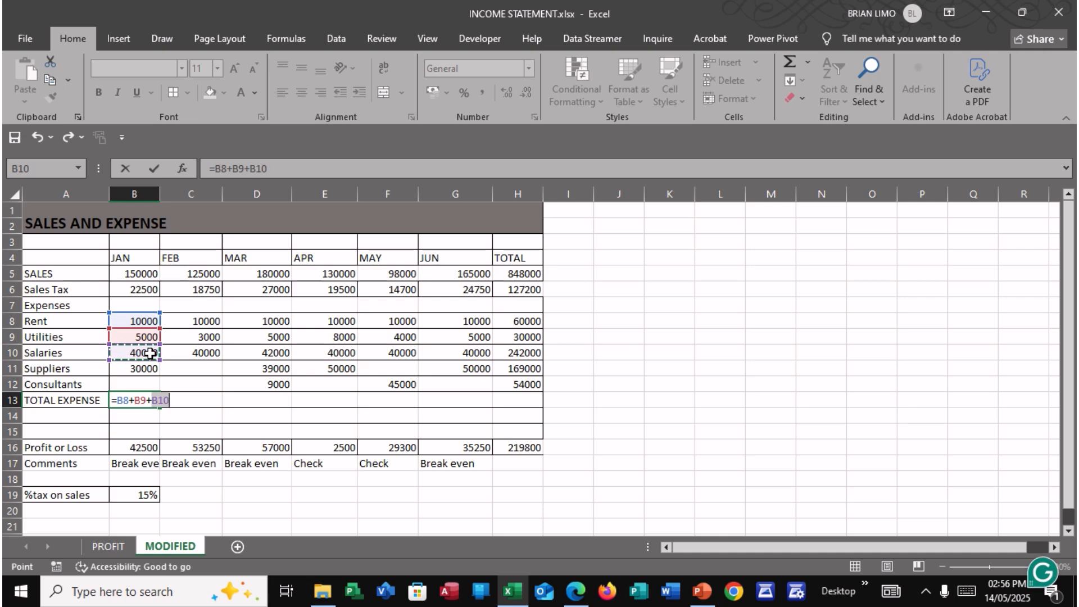
text(+)
click(151, 368)
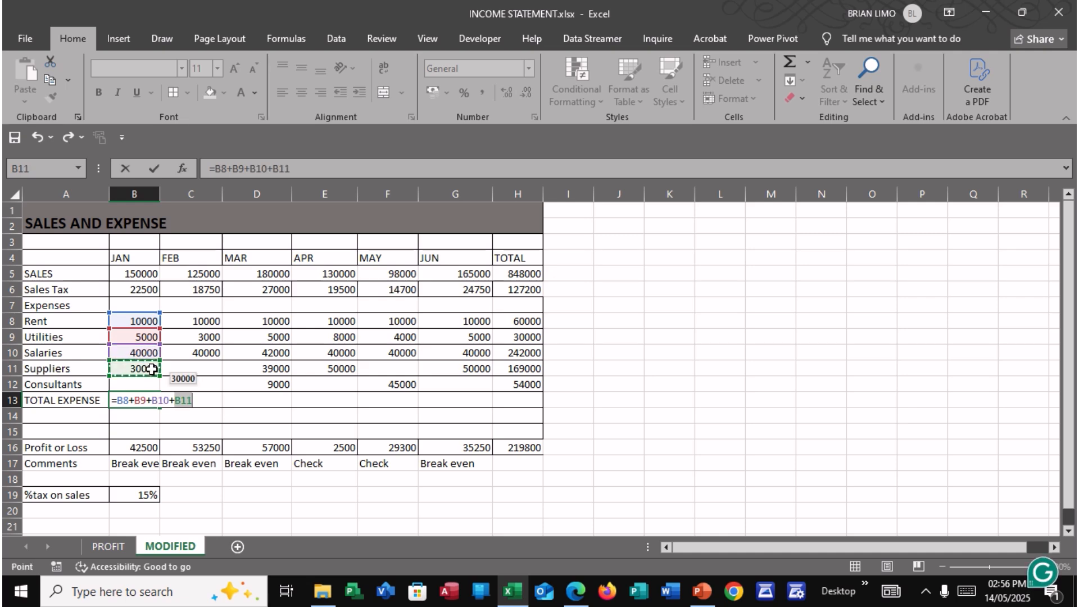
text(+)
click(144, 381)
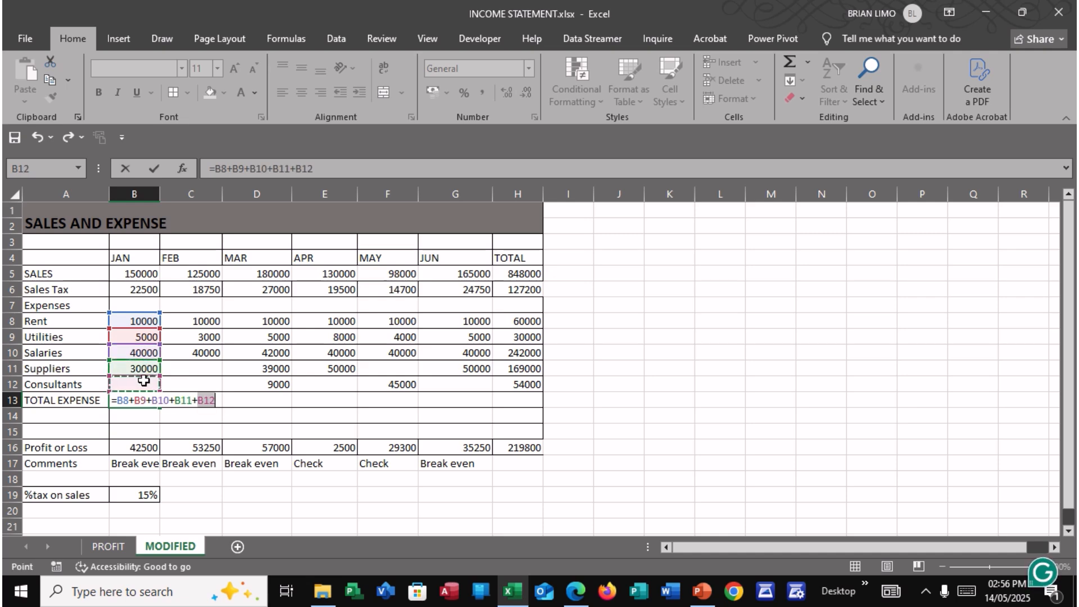
key(ctrl+Return)
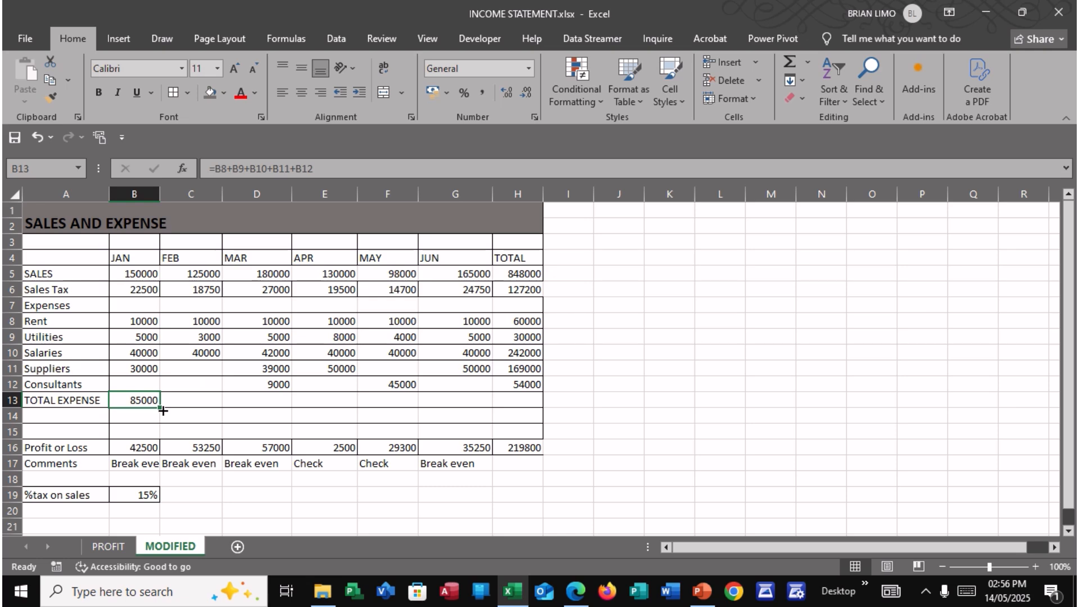
drag(161, 407, 471, 422)
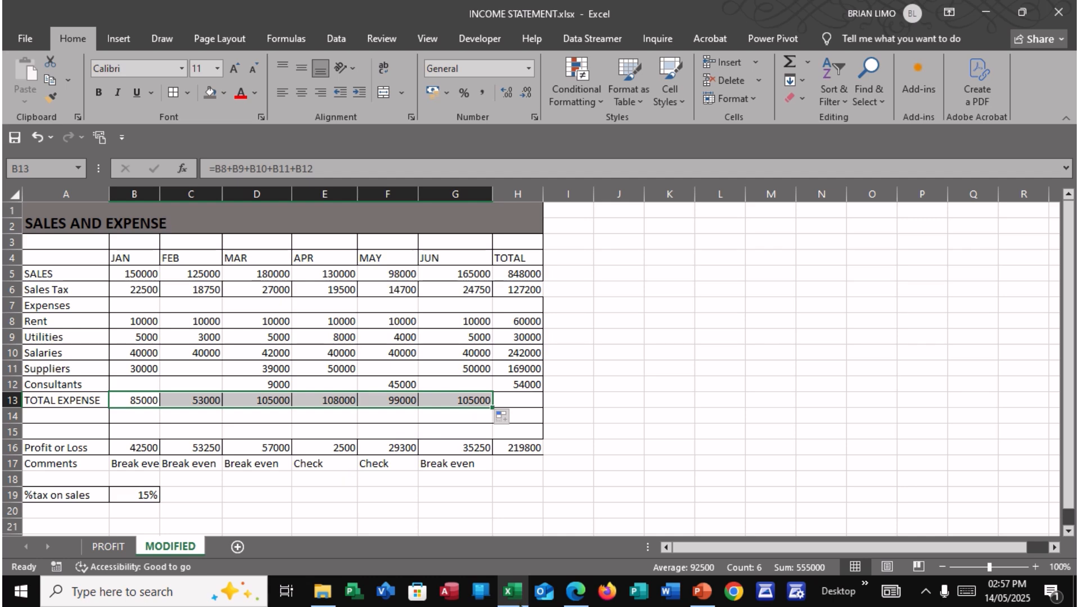
Add the consultants cell B12 to January's profit or loss formula, making B16 =B5-(B8+B9+B10+B11+B12+B6).
click(143, 451)
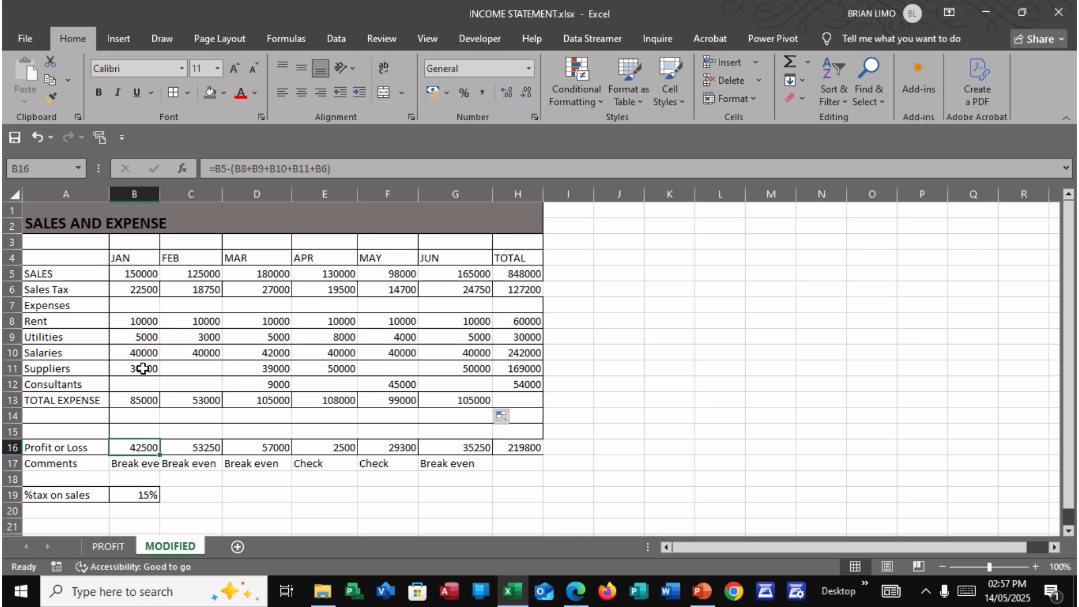
click(314, 170)
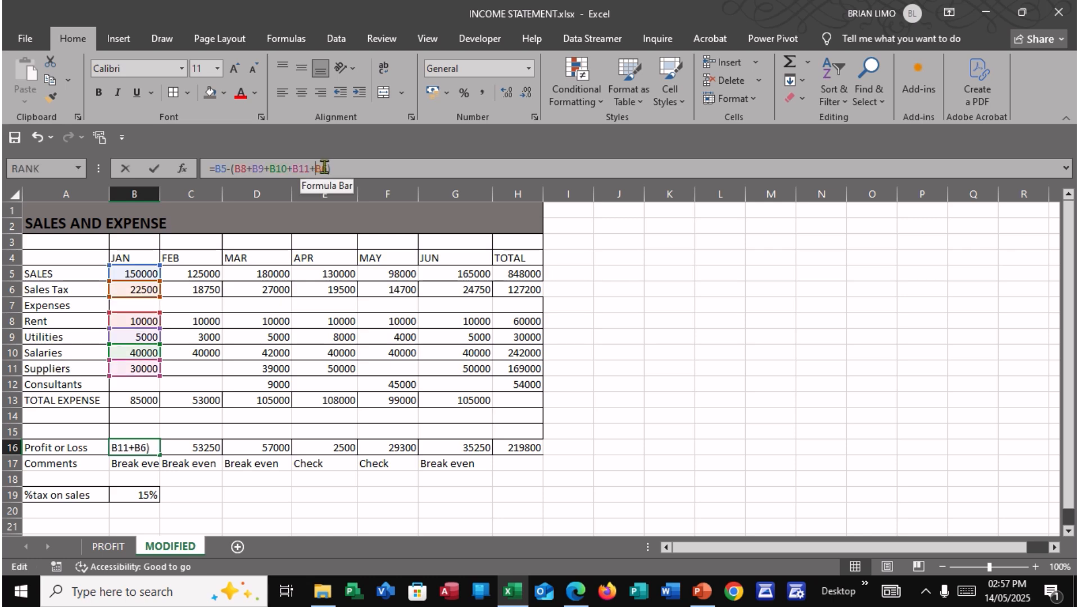
text(+)
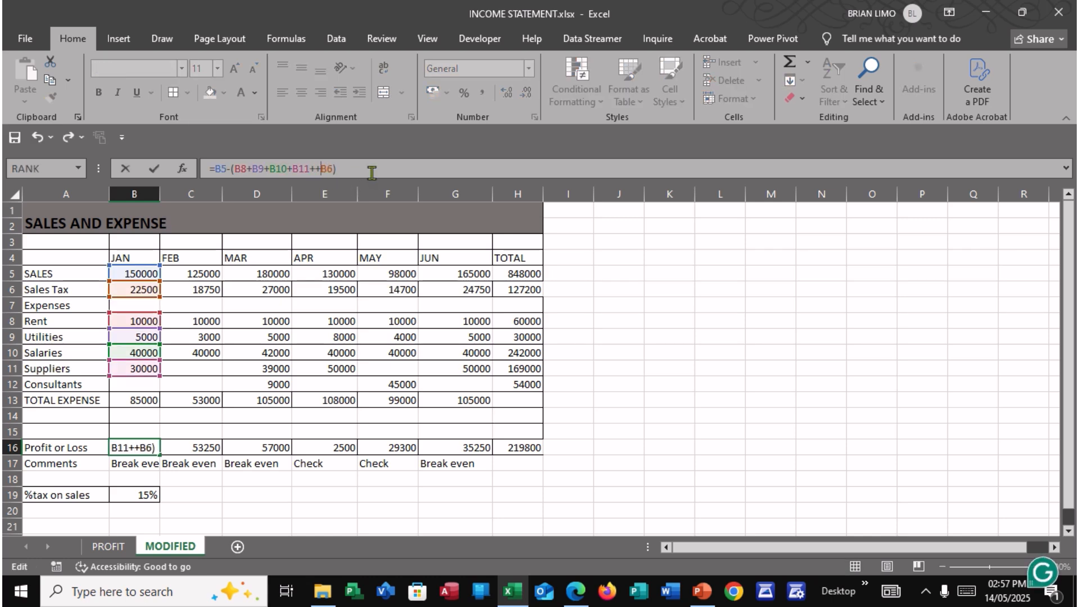
key(BackSpace)
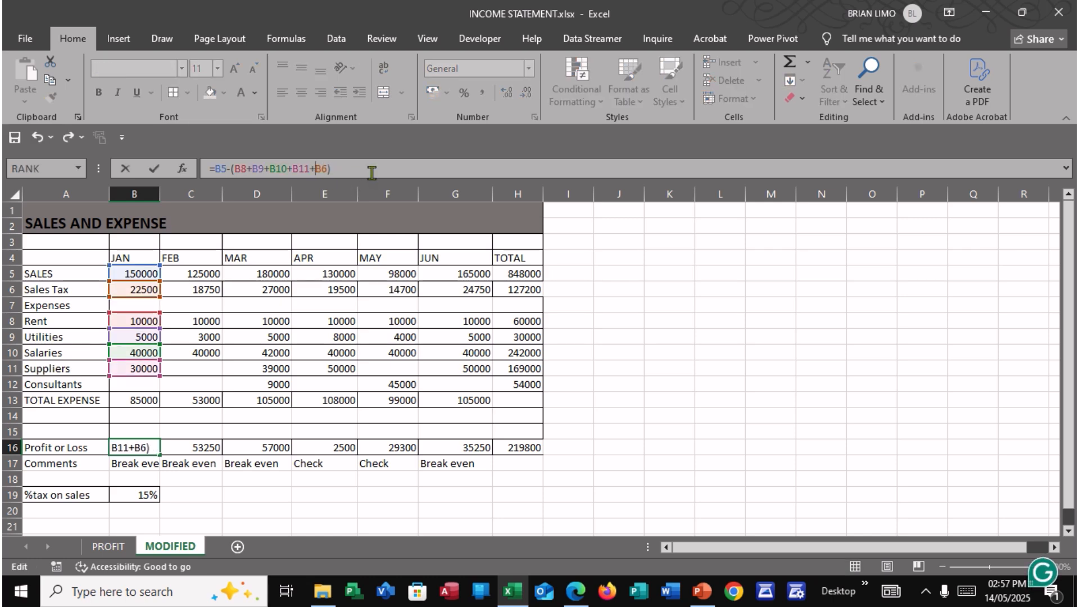
click(137, 385)
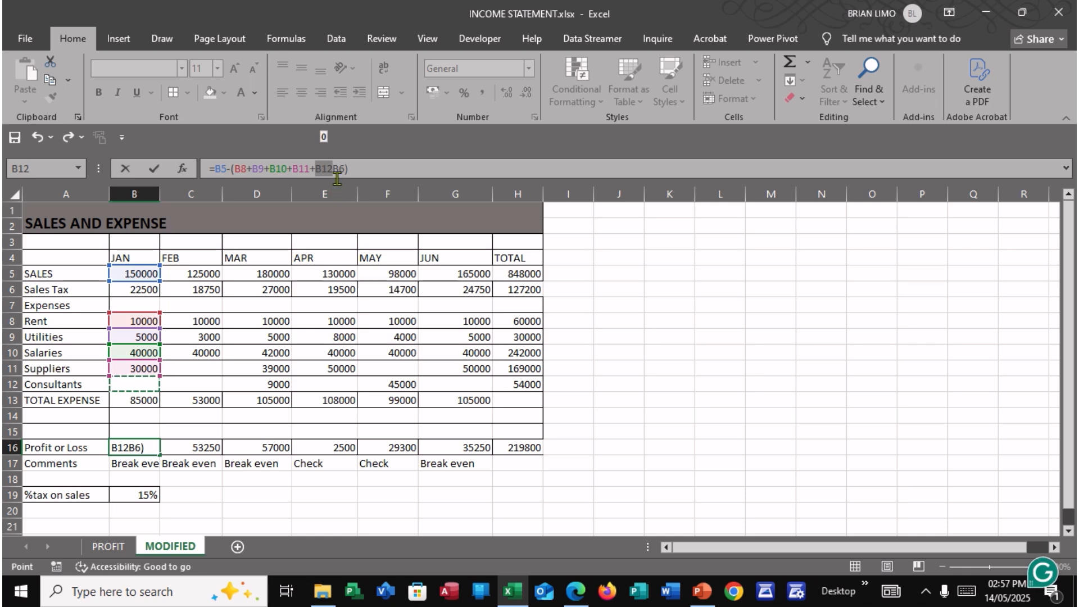
text(+)
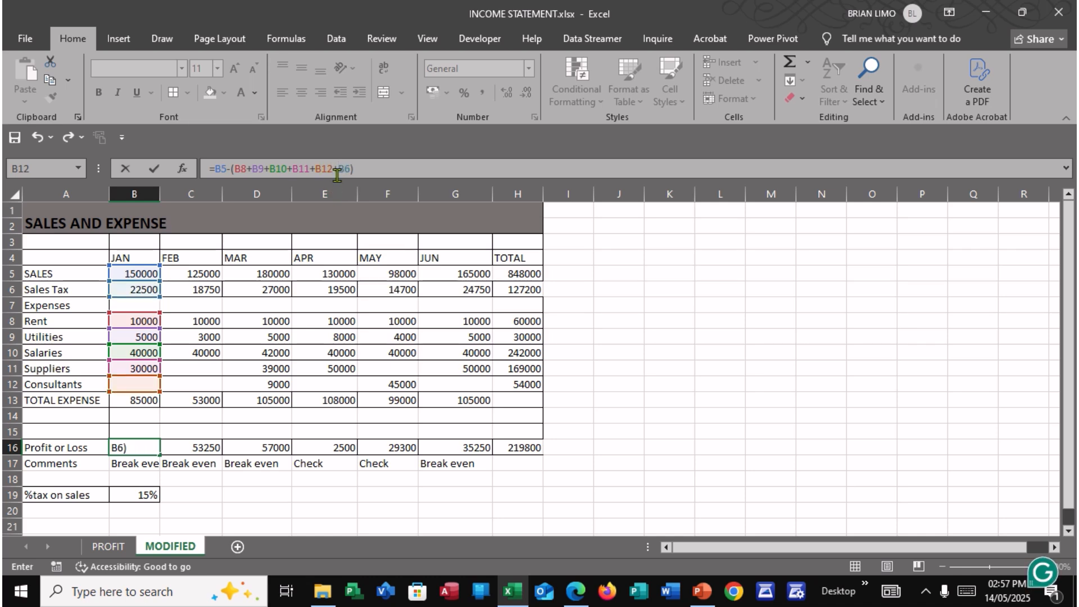
key(Return)
Copy the corrected B16 formula across the Profit or Loss row to G16 and check May's result in F16.
click(146, 401)
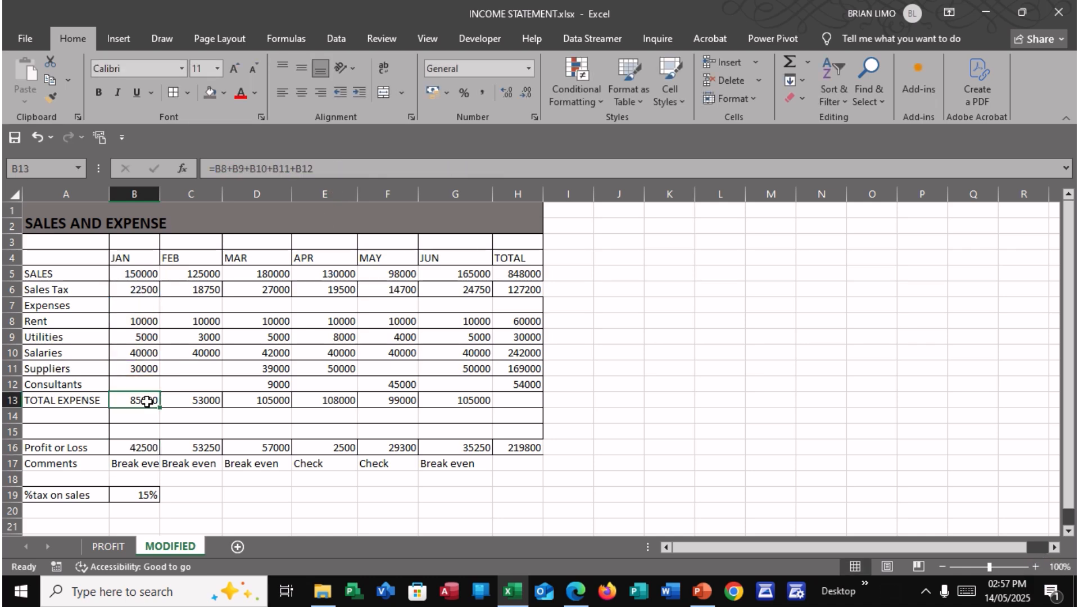
click(146, 371)
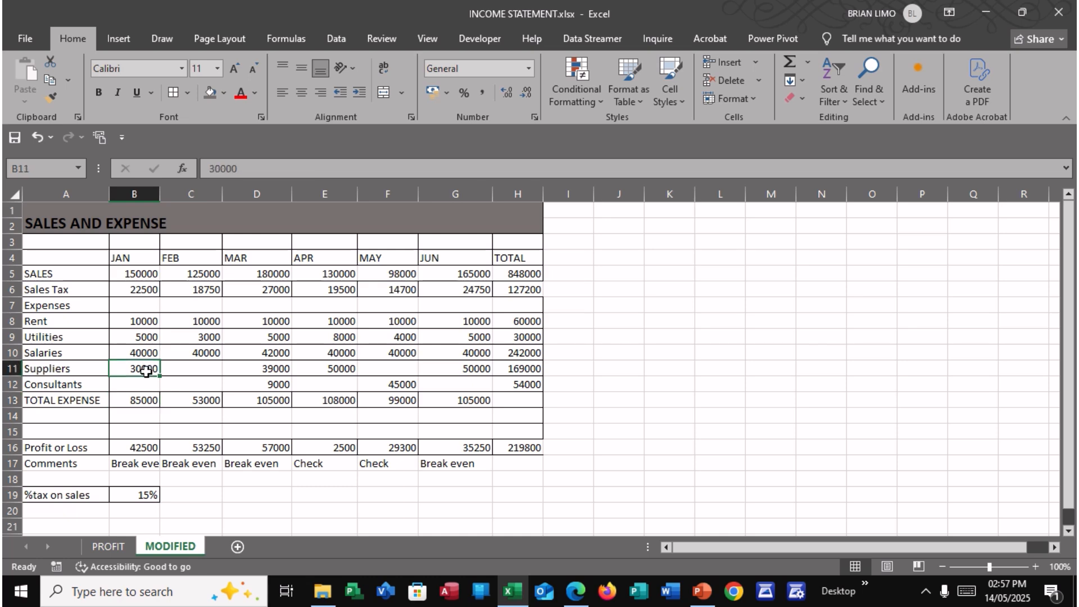
click(144, 447)
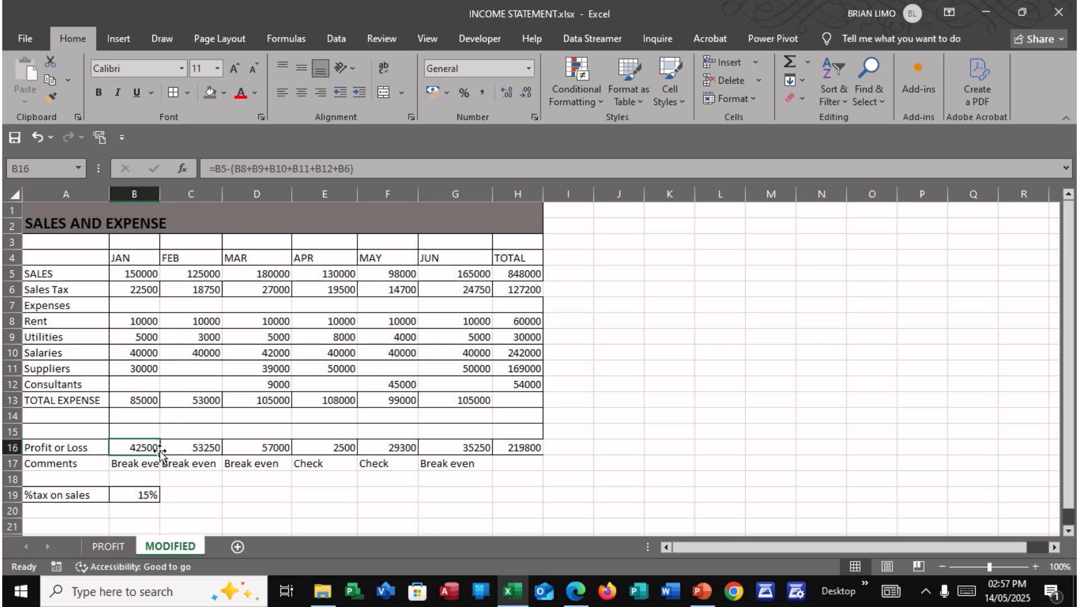
drag(160, 455, 490, 474)
drag(485, 471, 485, 471)
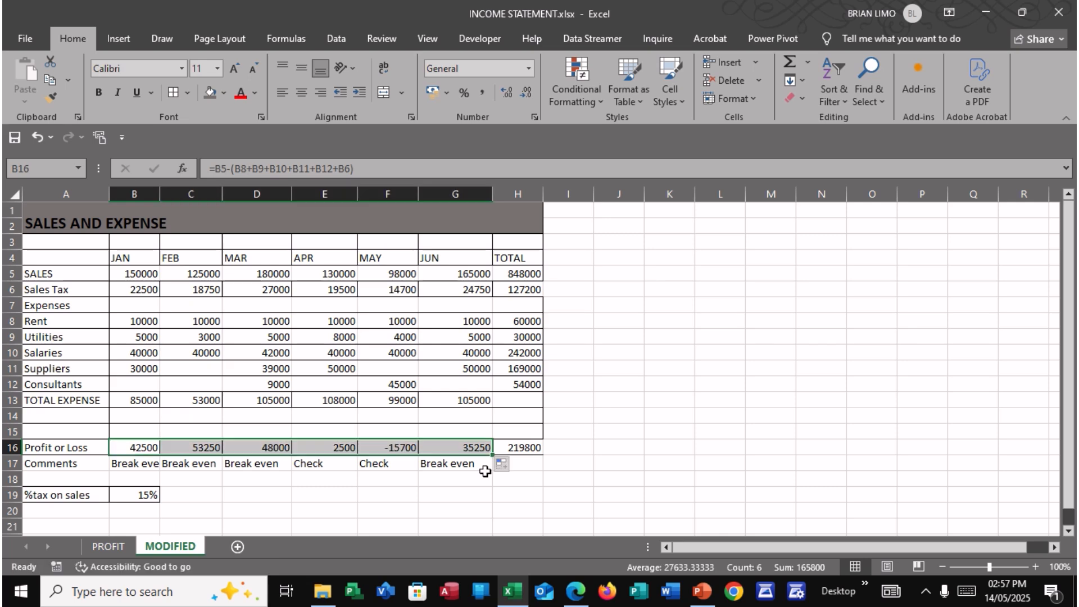
click(399, 448)
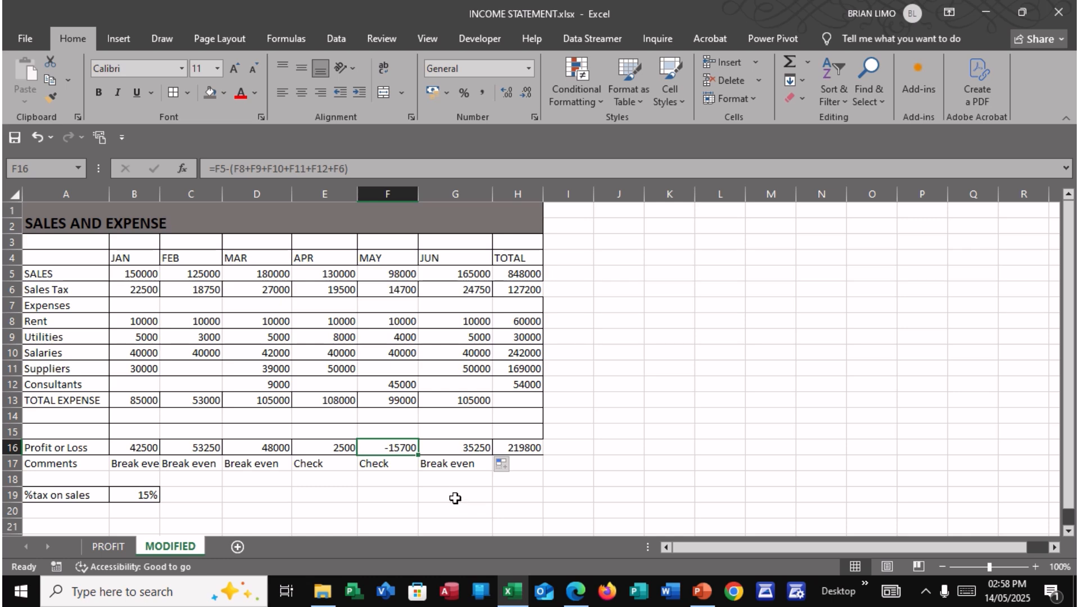
Switch to the exam paper in Edge, read the bar chart requirements in part (g), and return to the Excel workbook.
click(573, 591)
scroll(265, 399, down, 2)
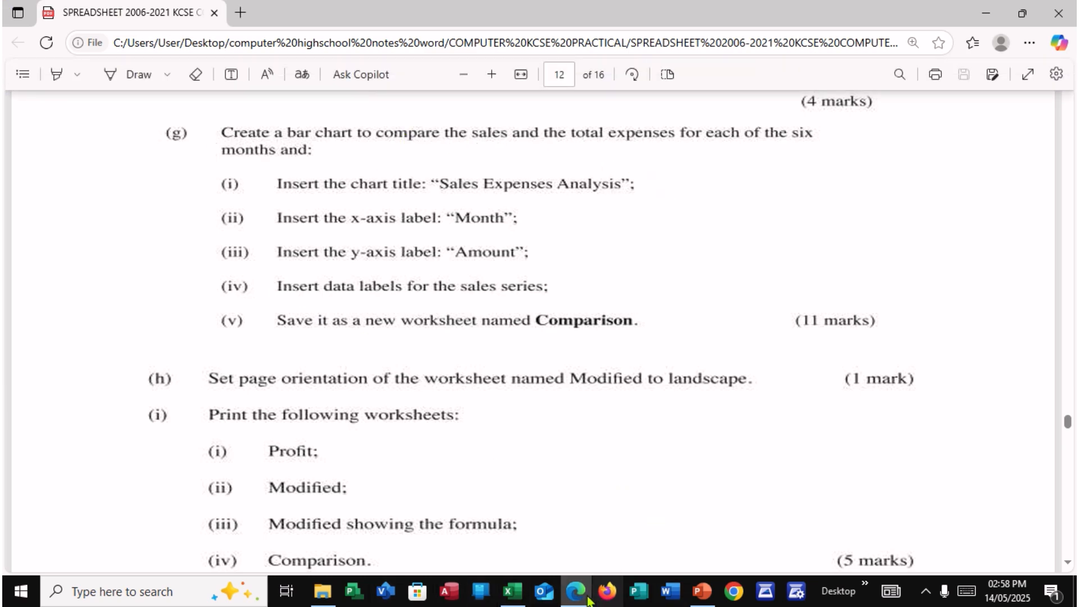
click(515, 603)
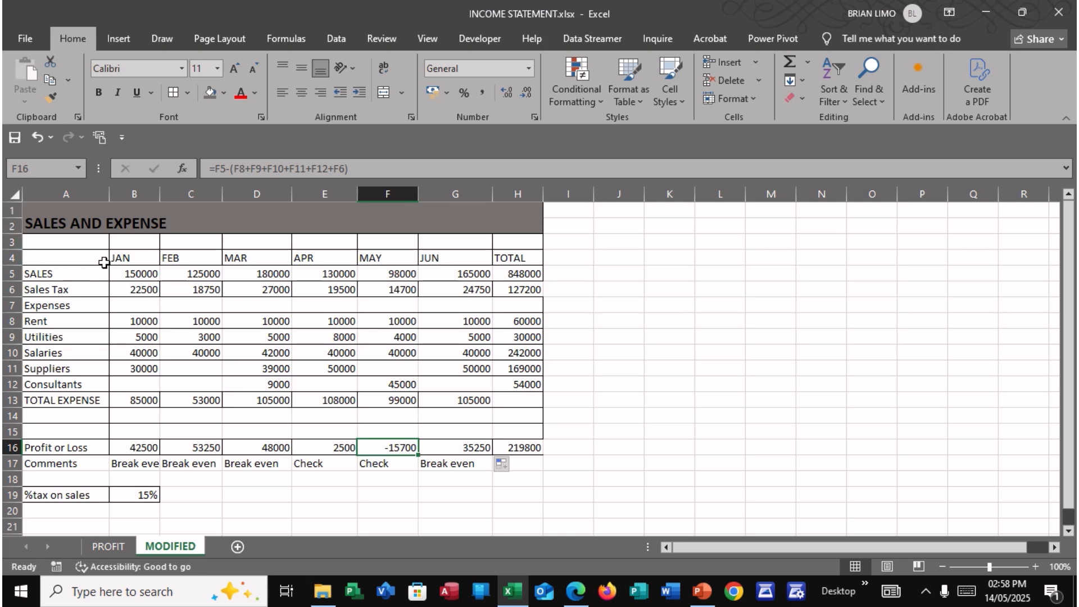
click(126, 258)
drag(126, 258, 449, 256)
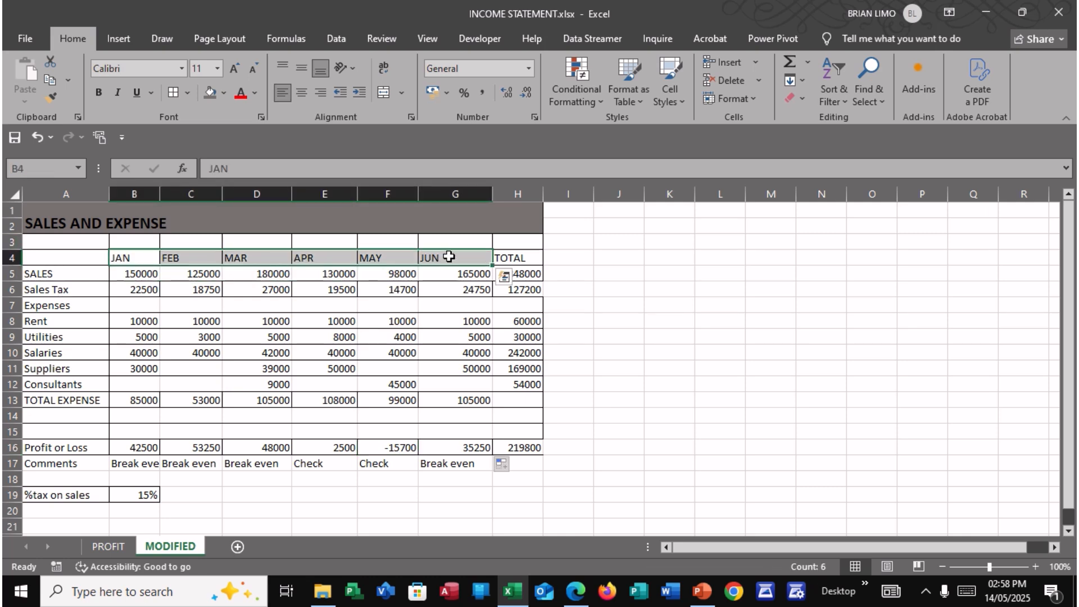
drag(37, 271, 446, 274)
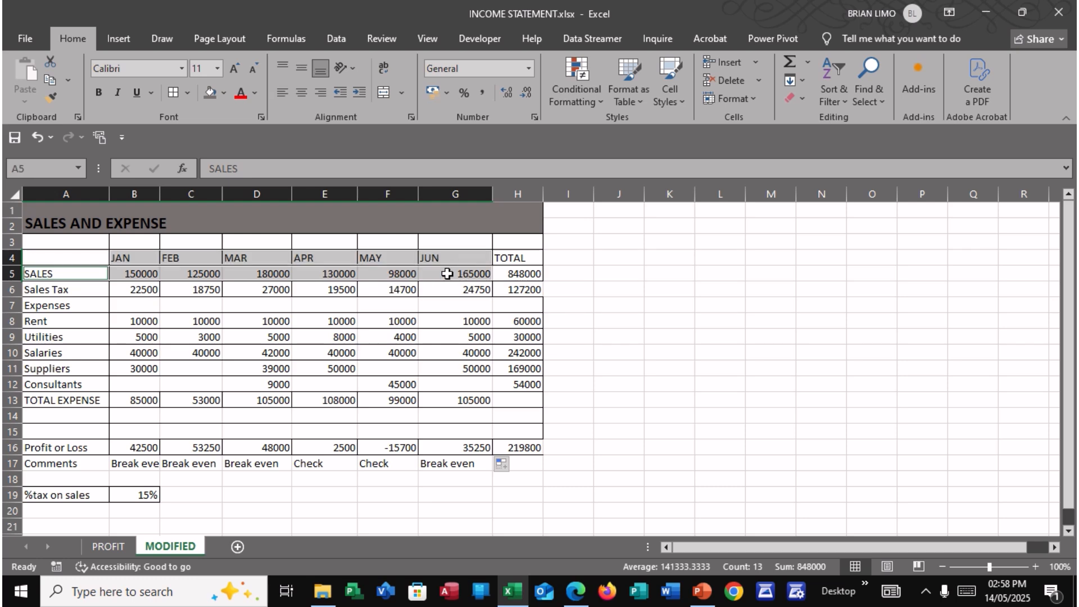
drag(68, 400, 466, 404)
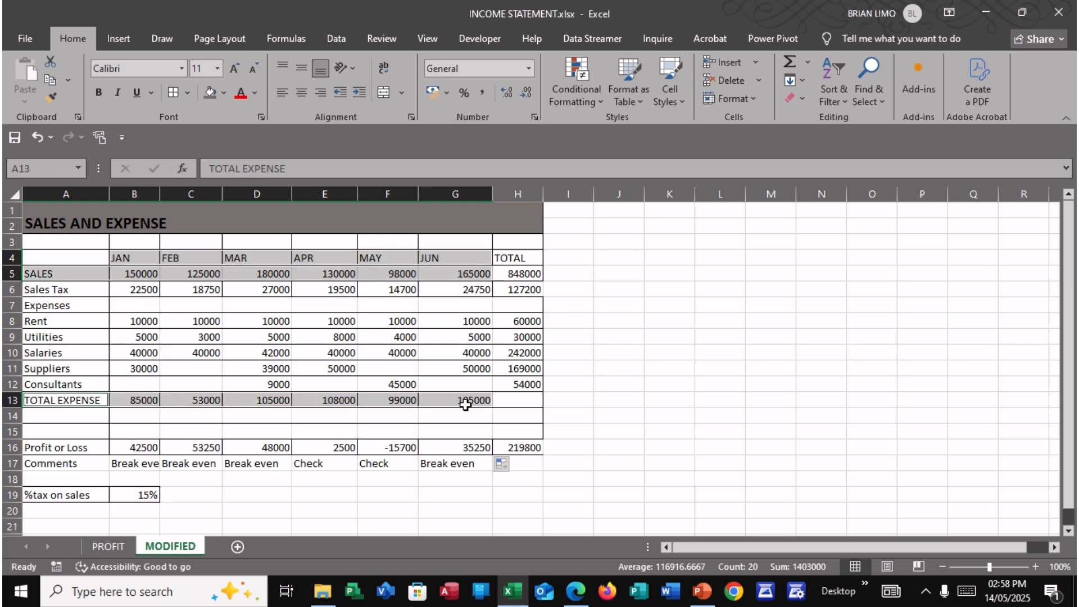
click(118, 39)
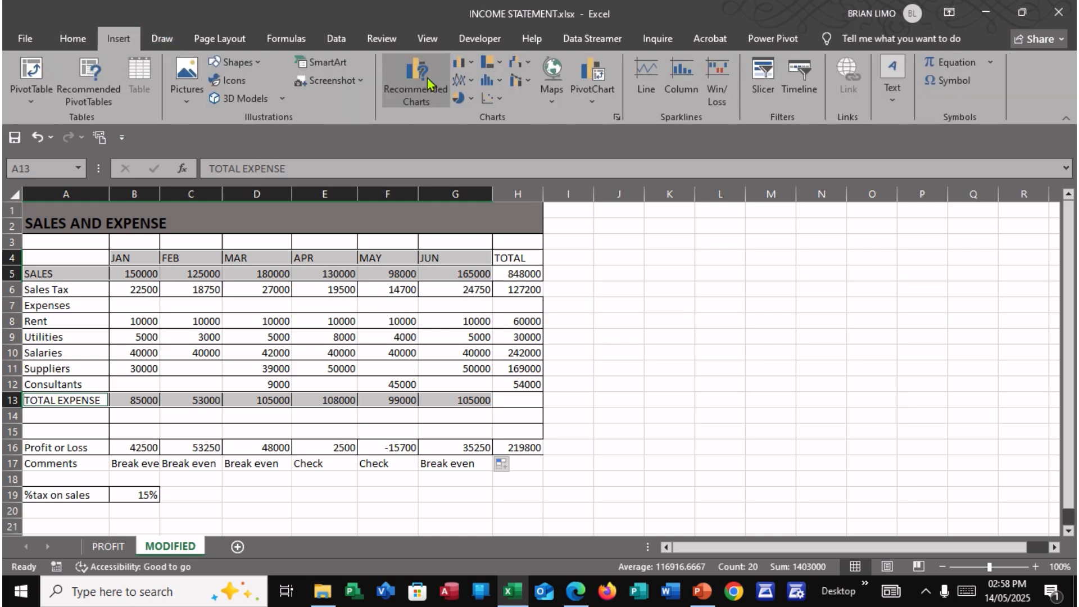
click(576, 591)
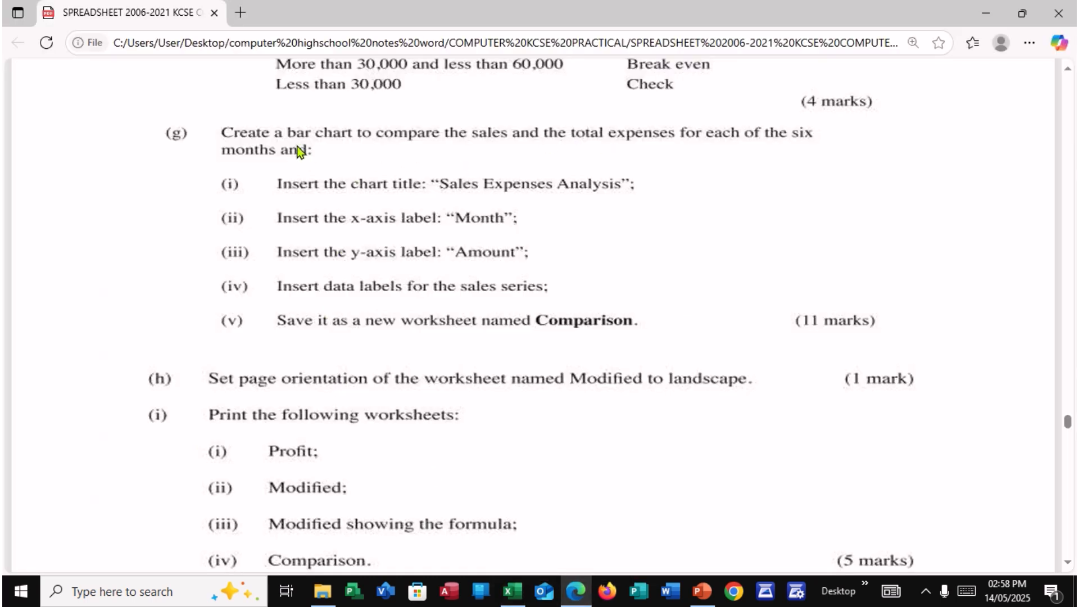
click(511, 591)
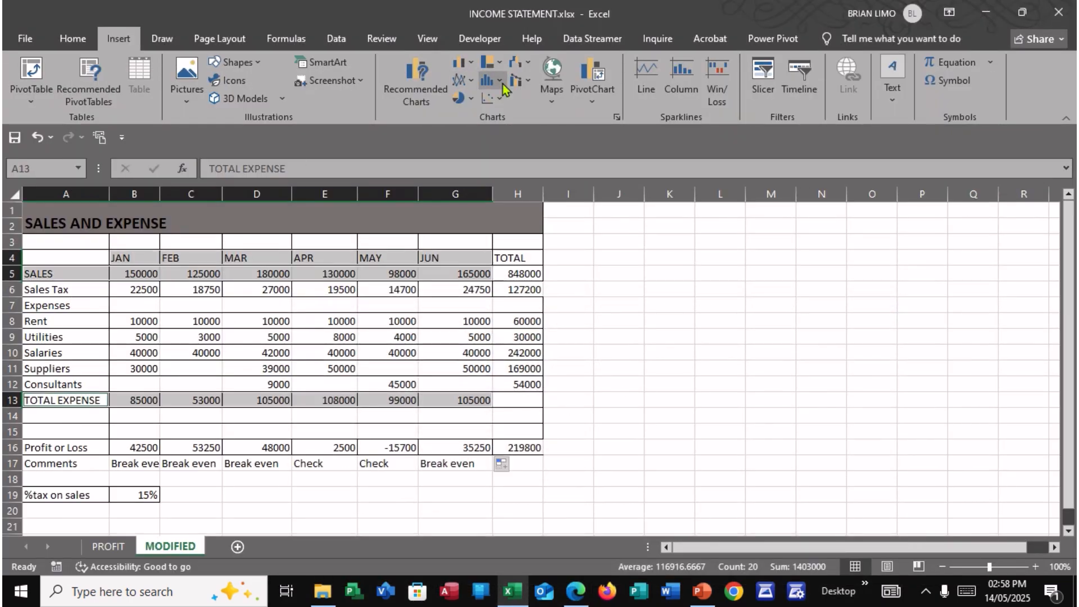
click(459, 61)
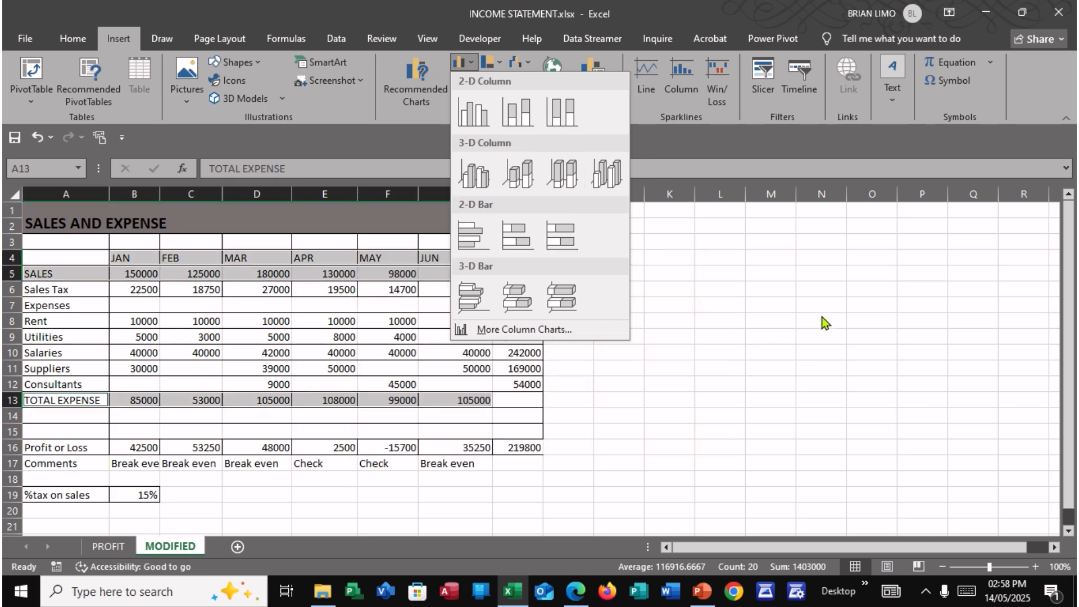
key(Escape)
Enter the label "MONTHS" in cell A4 of the month header row.
click(71, 259)
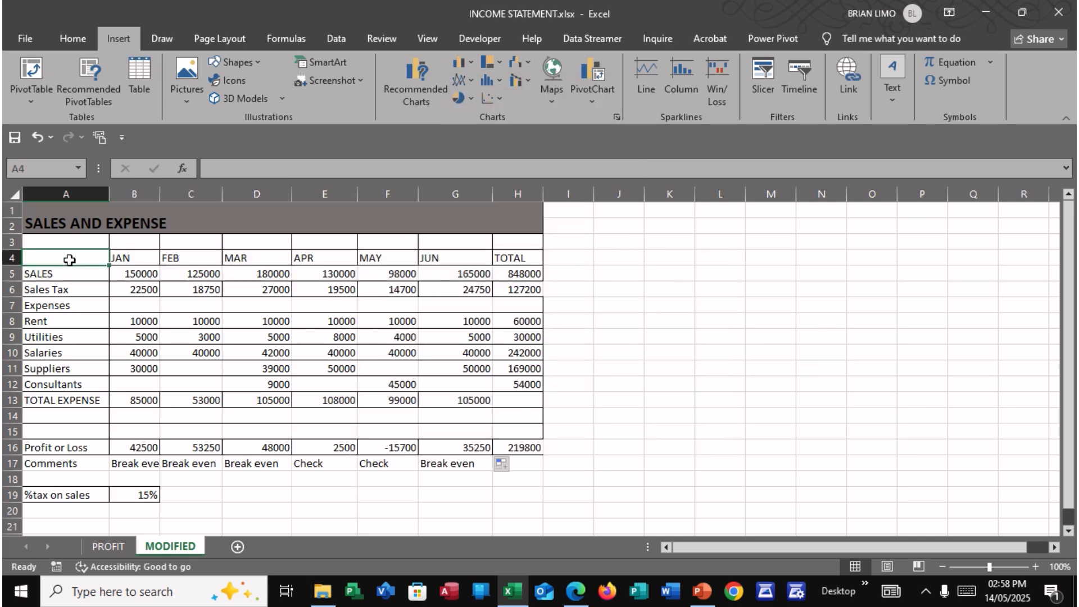
text(MONT)
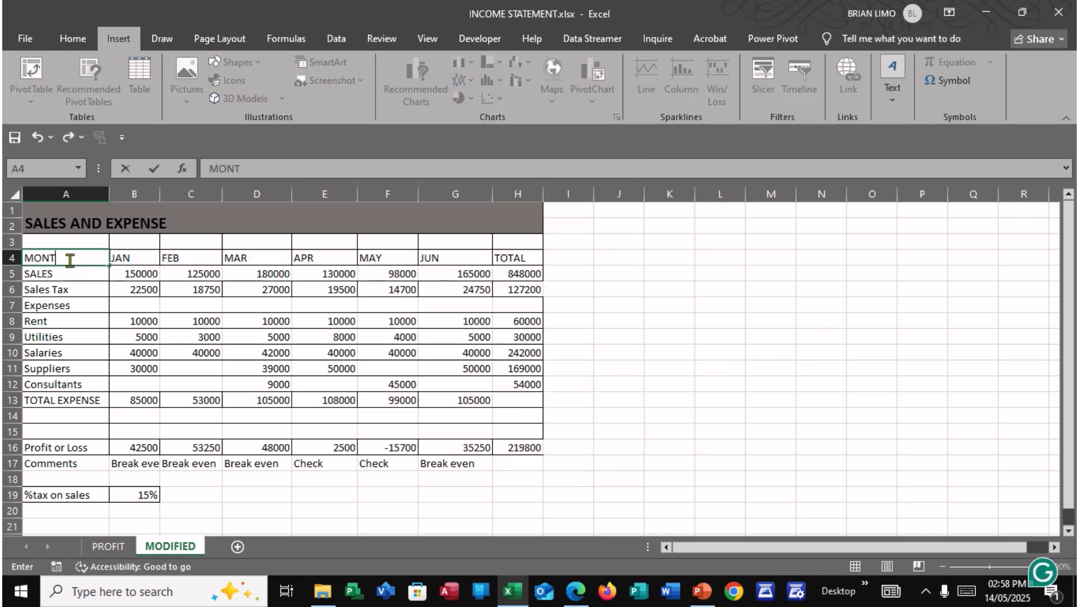
text(HS)
click(111, 275)
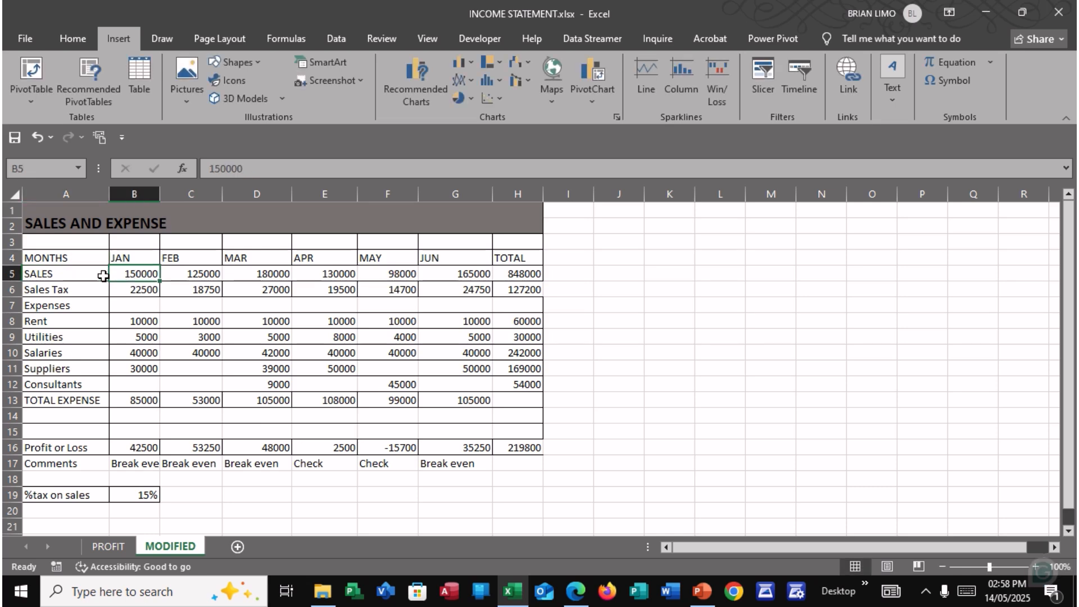
Insert a 2-D clustered bar chart from the months, sales and total expense rows, using A4:G5 and A13:G13.
drag(82, 259, 480, 255)
drag(54, 275, 440, 272)
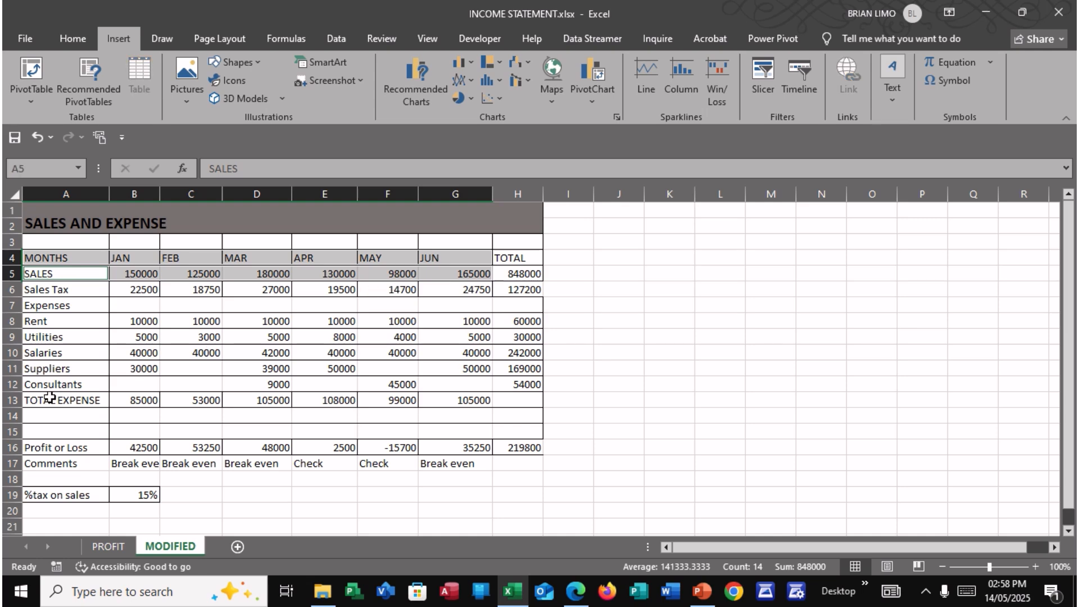
drag(50, 397, 471, 402)
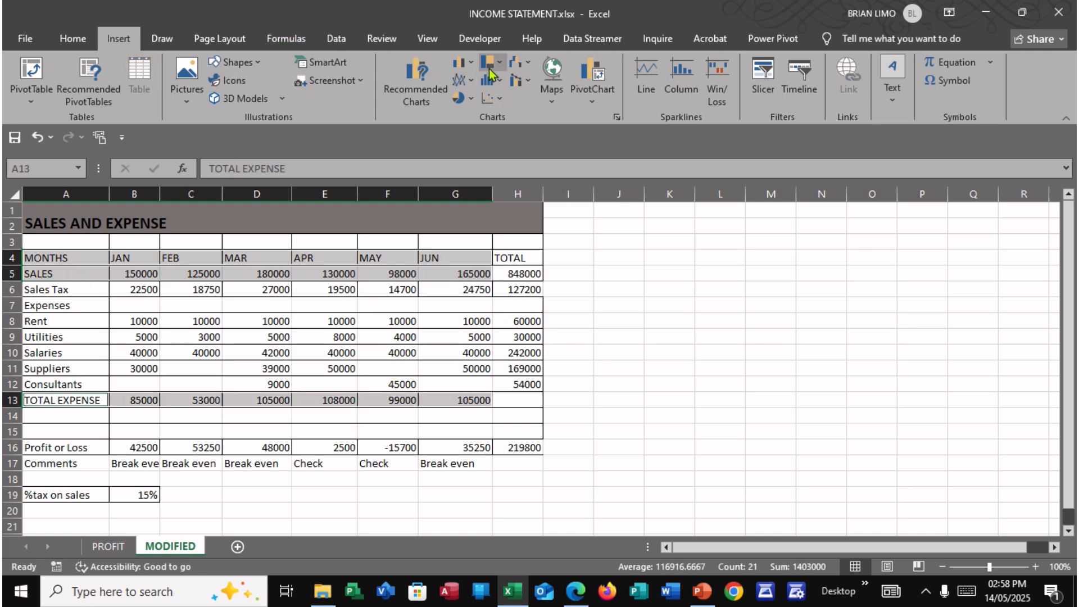
click(471, 63)
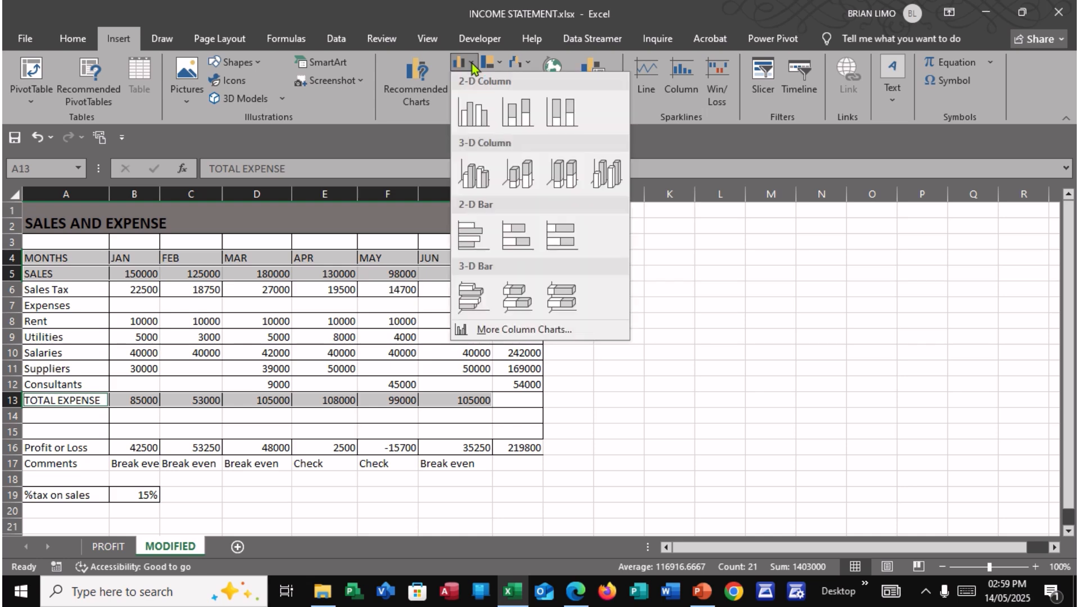
click(478, 235)
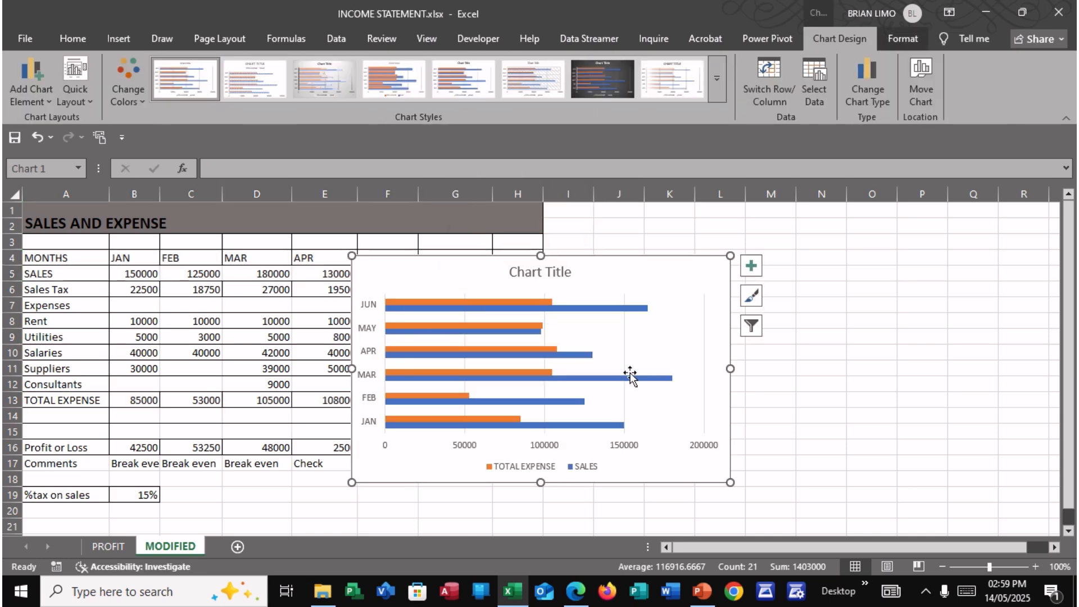
Check the chart requirements in the exam paper and apply quick Layout 7, with axis titles, to the bar chart.
click(574, 591)
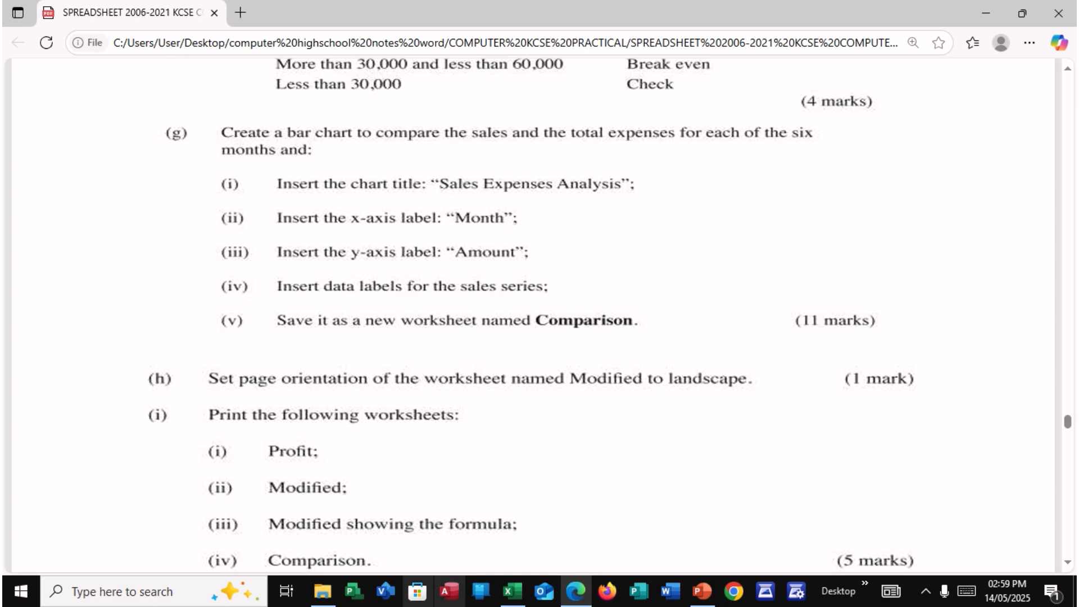
click(575, 591)
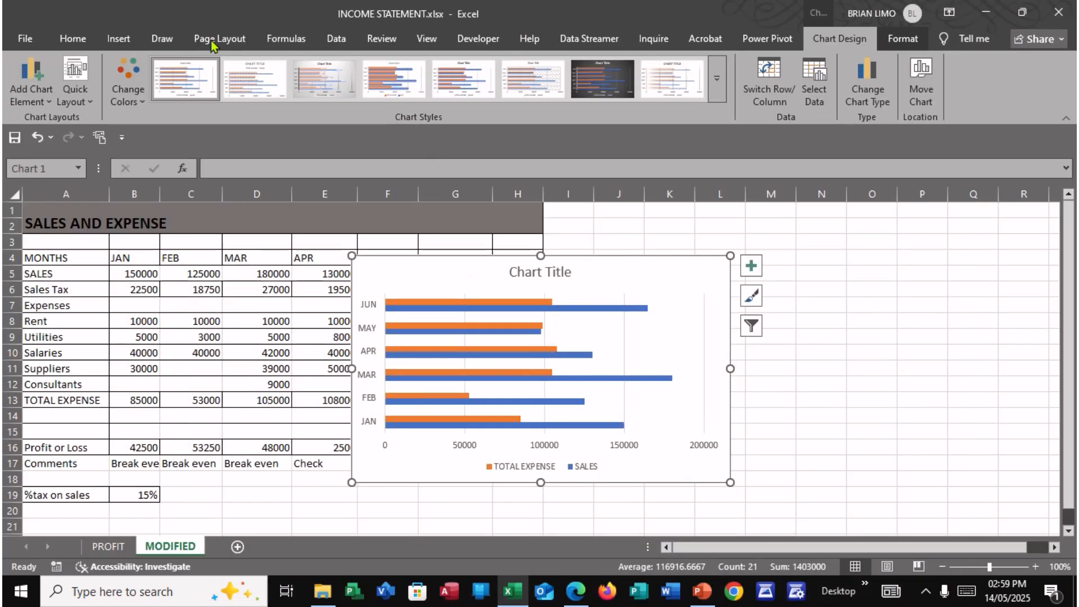
click(79, 107)
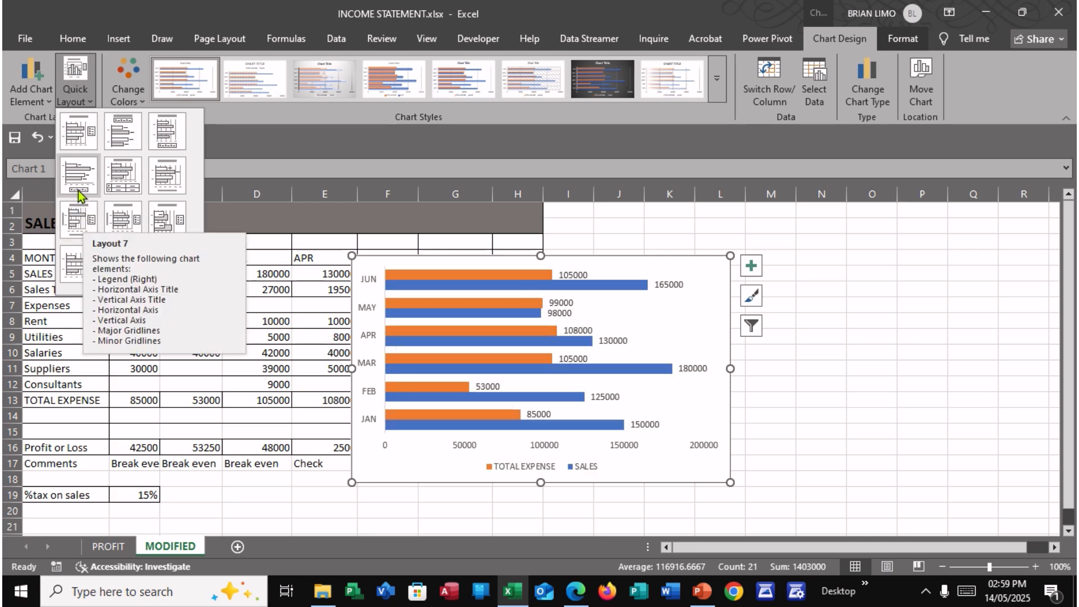
click(79, 216)
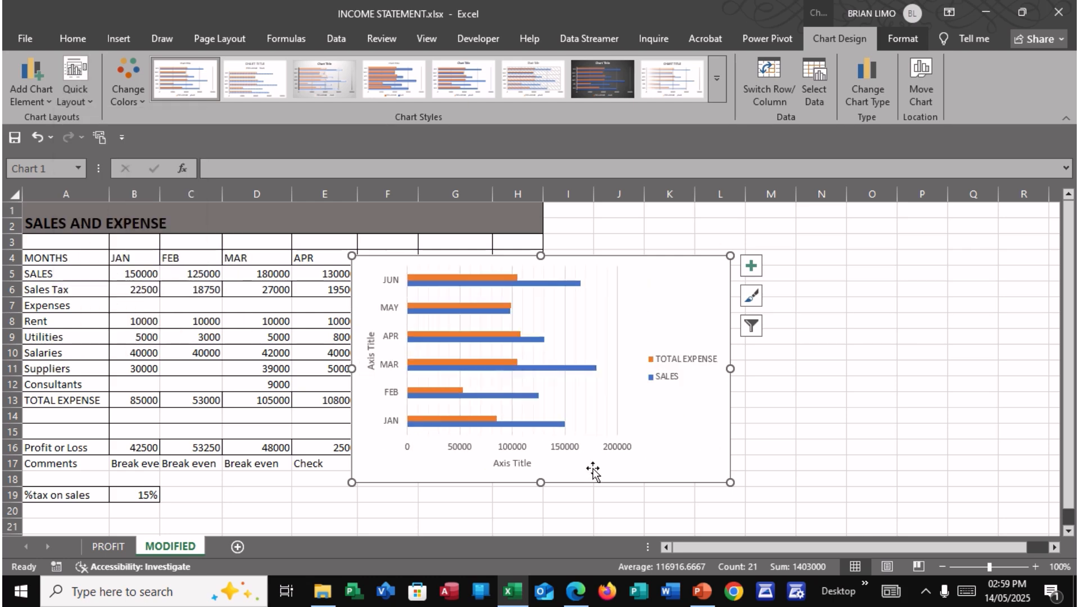
click(821, 433)
click(579, 306)
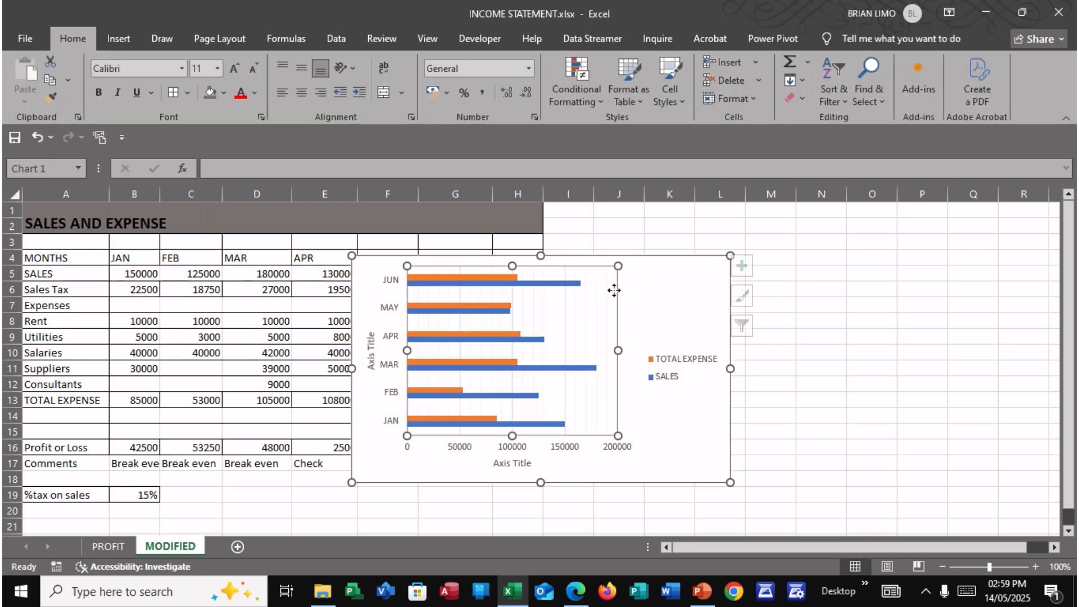
click(622, 362)
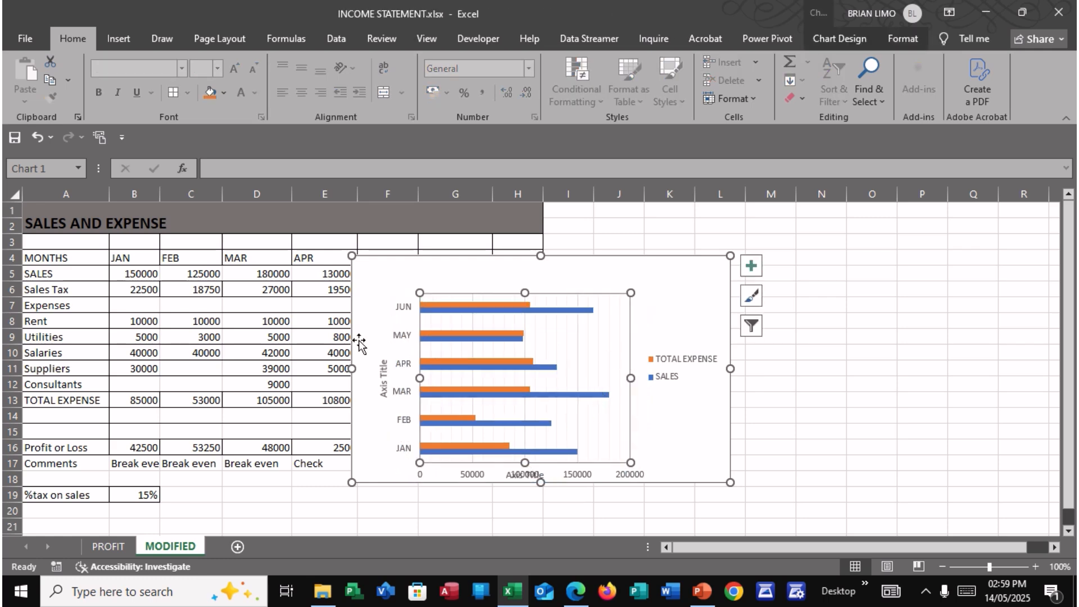
click(37, 137)
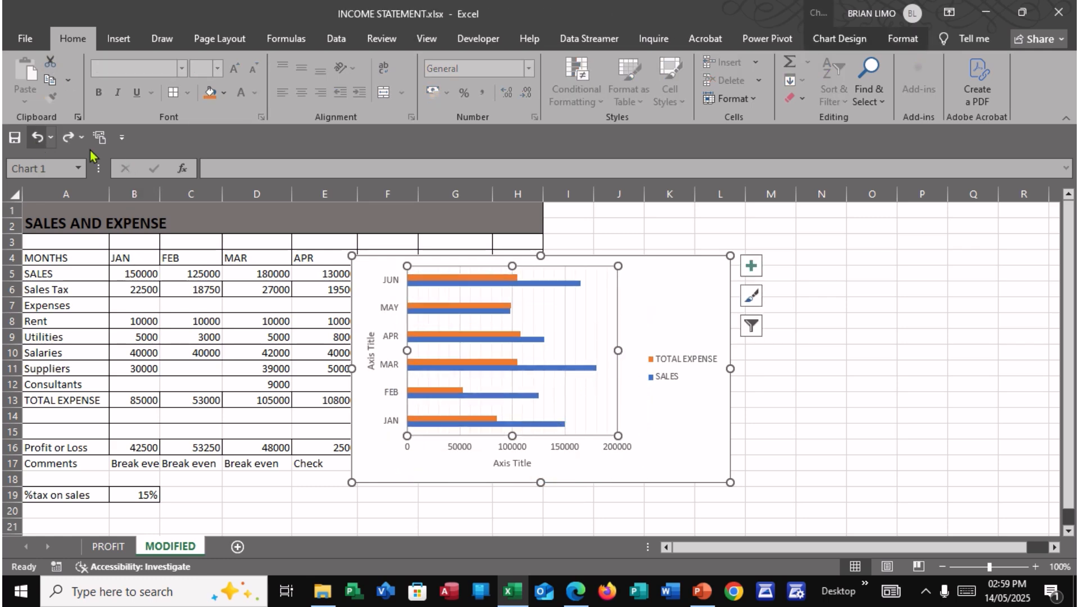
click(333, 302)
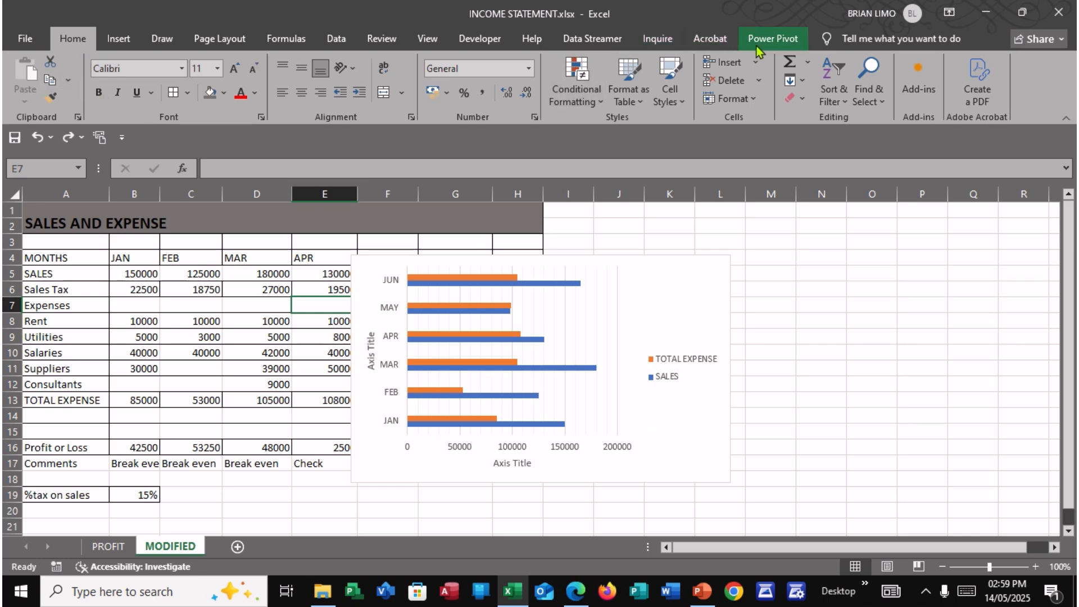
Apply the grey gradient chart style to the bar chart and set its quick layout to Layout 7.
click(513, 278)
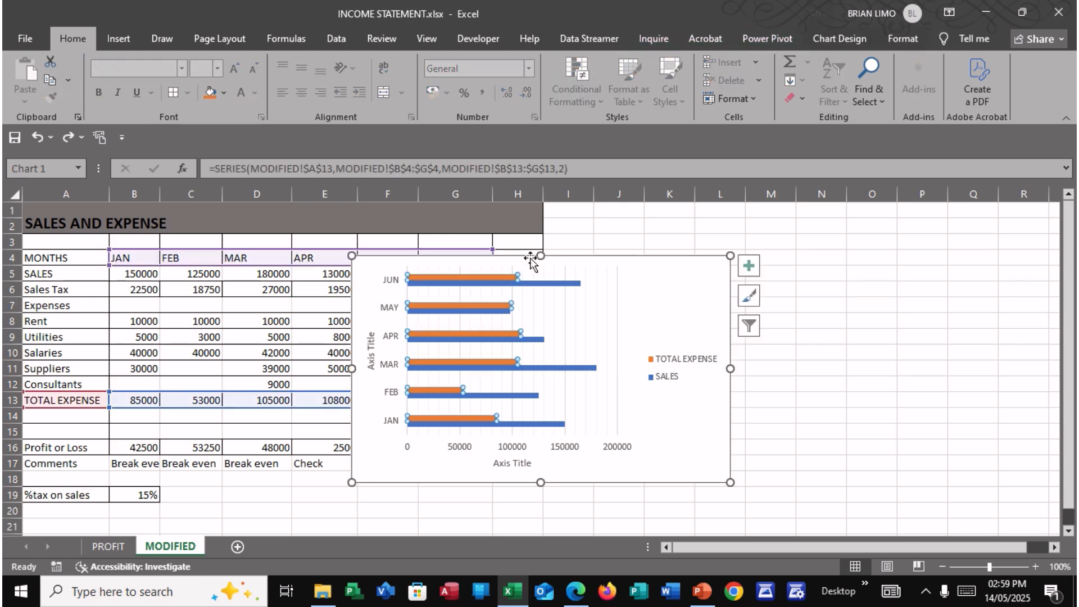
click(823, 41)
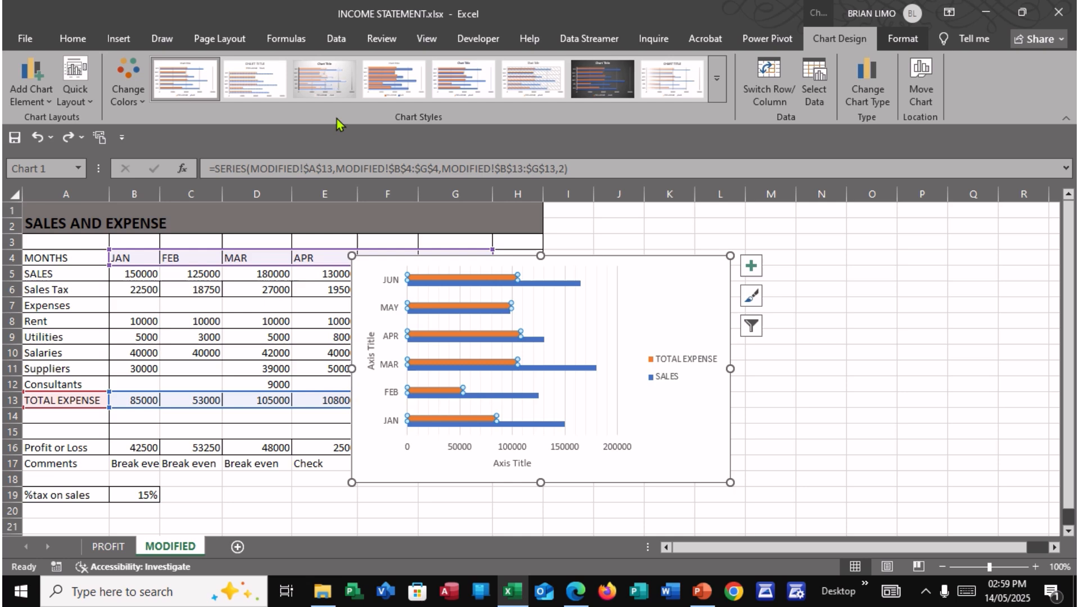
click(403, 81)
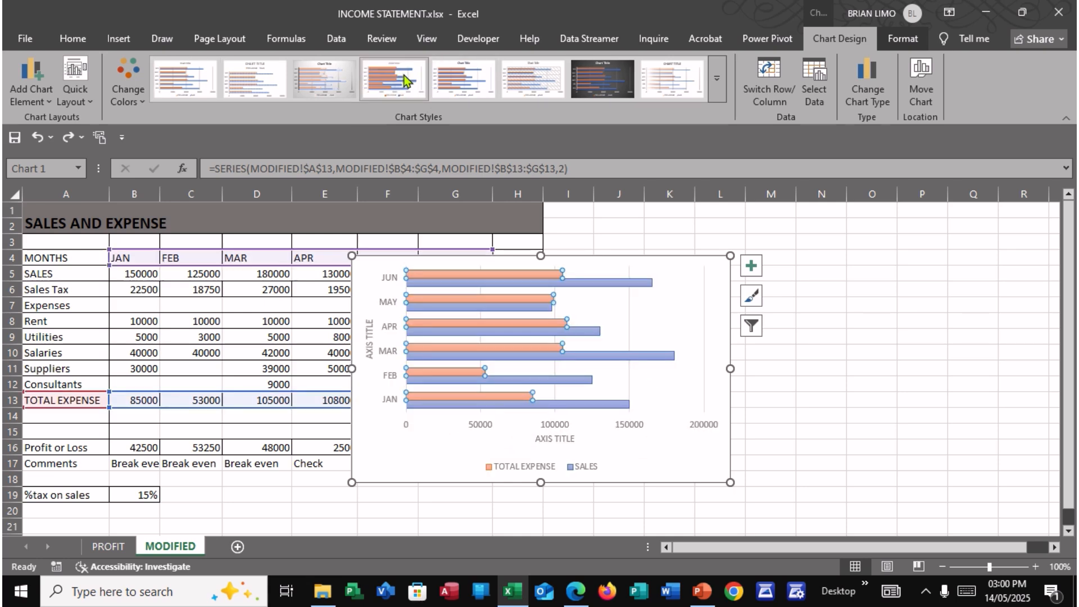
click(342, 80)
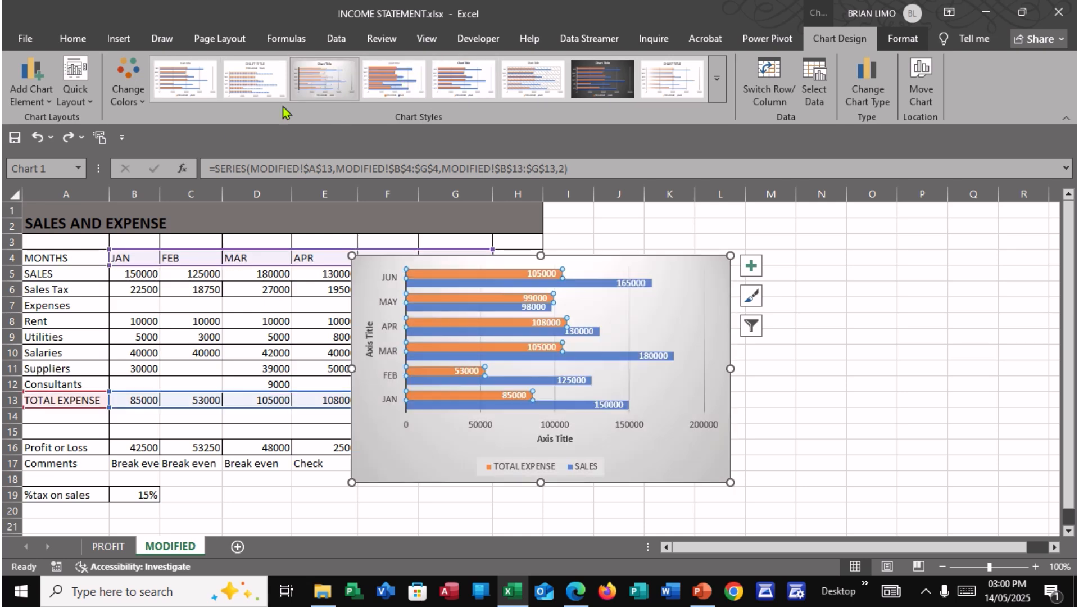
click(76, 93)
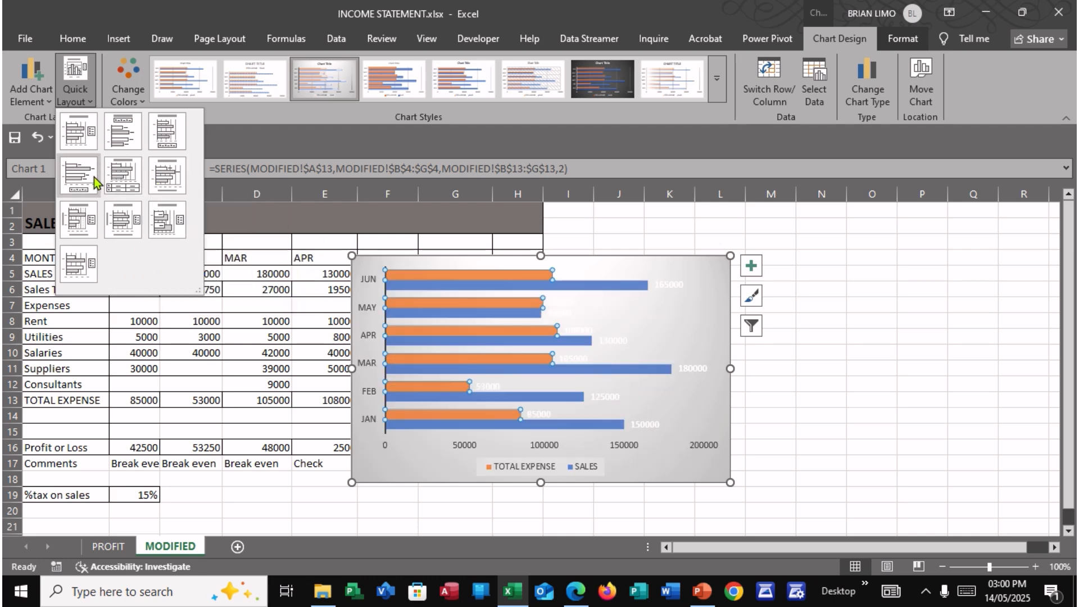
click(86, 221)
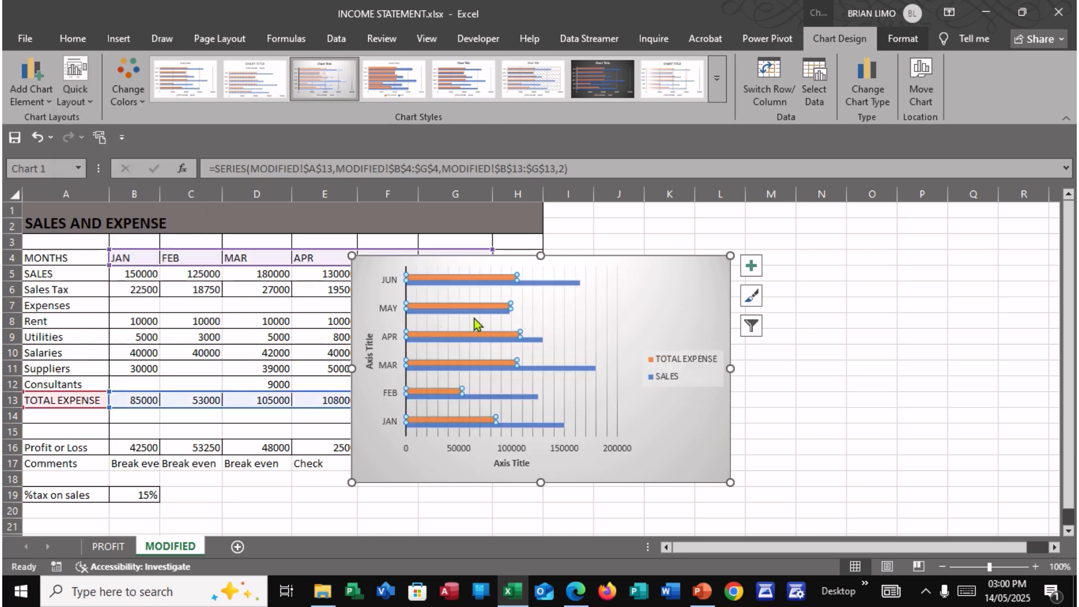
Move the bar chart below the Comments row, with its upper edge at about row 18 and starting in column C.
drag(681, 279, 711, 384)
scroll(674, 318, down, 4)
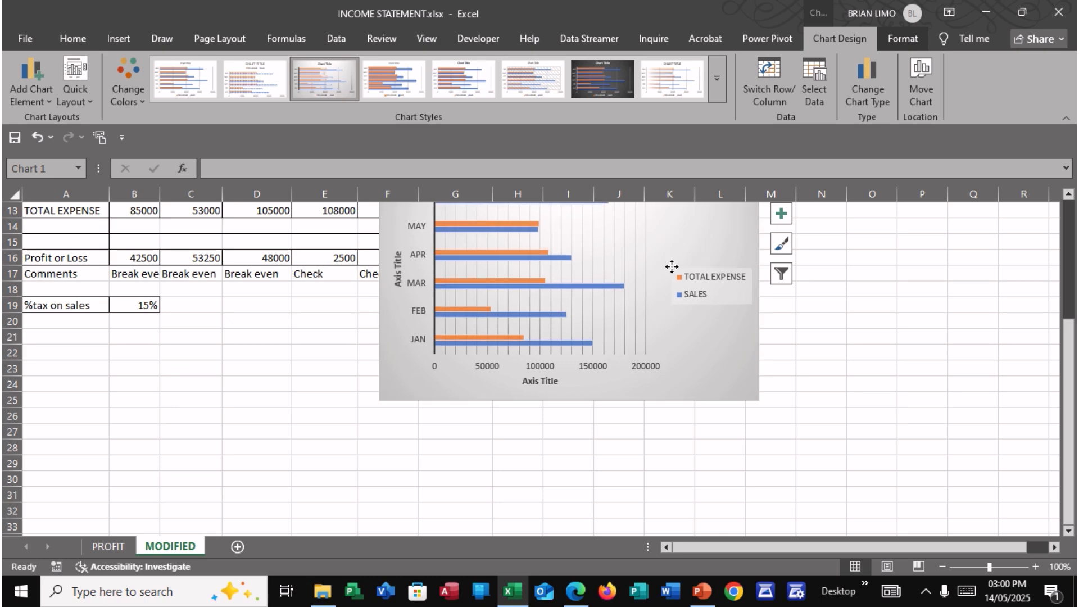
drag(672, 268, 371, 288)
scroll(444, 399, down, 1)
scroll(450, 399, up, 3)
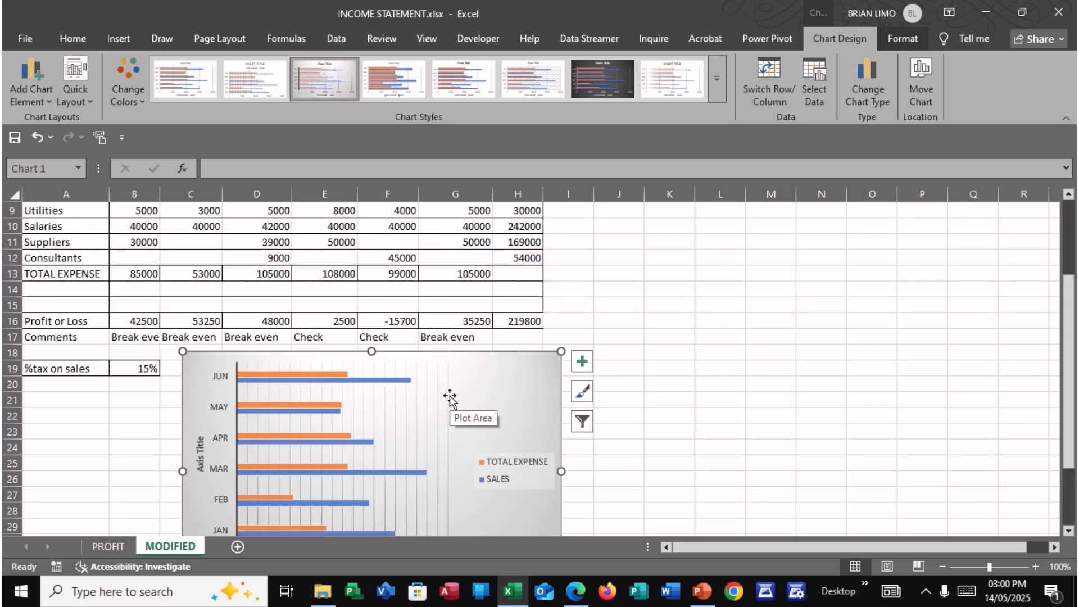
Open the formatting options for the bar chart and select its chart area.
click(344, 387)
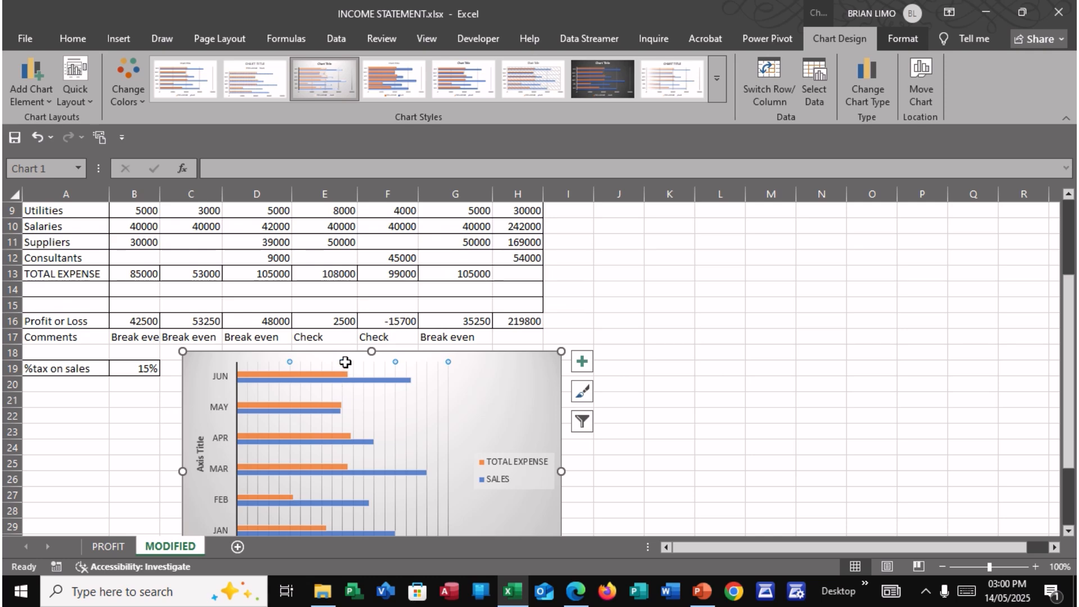
double_click(344, 378)
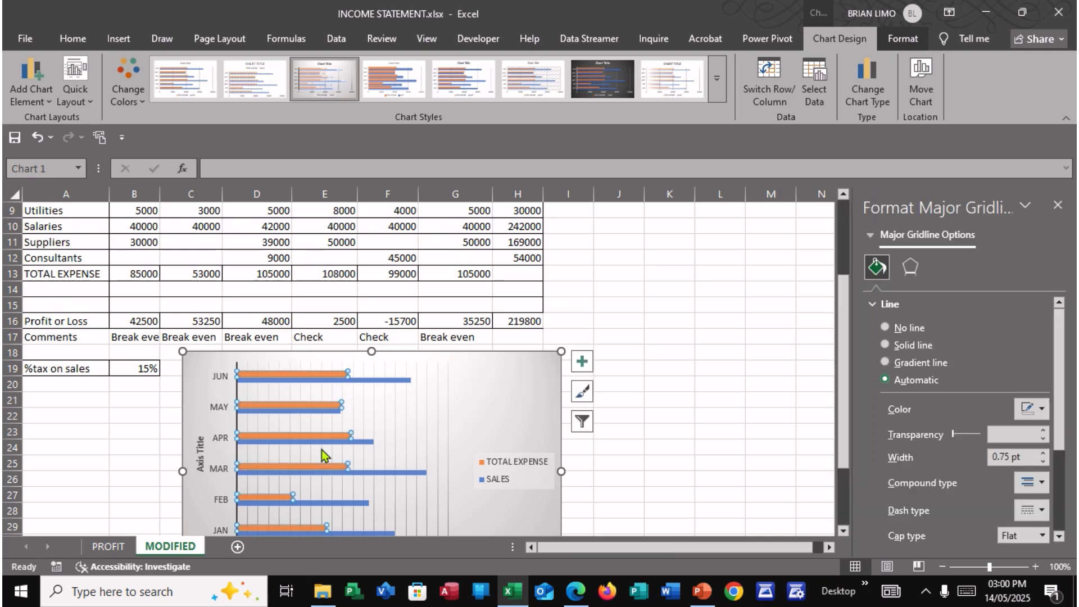
click(459, 369)
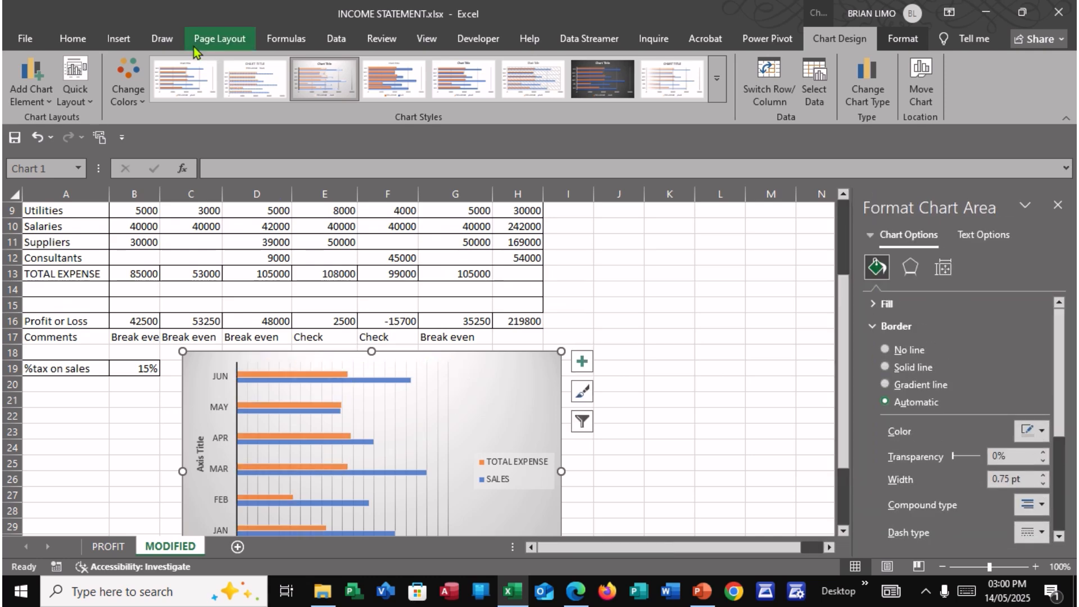
Try other chart styles on the bar chart and apply the fourth one, with light translucent bars and data labels.
click(251, 65)
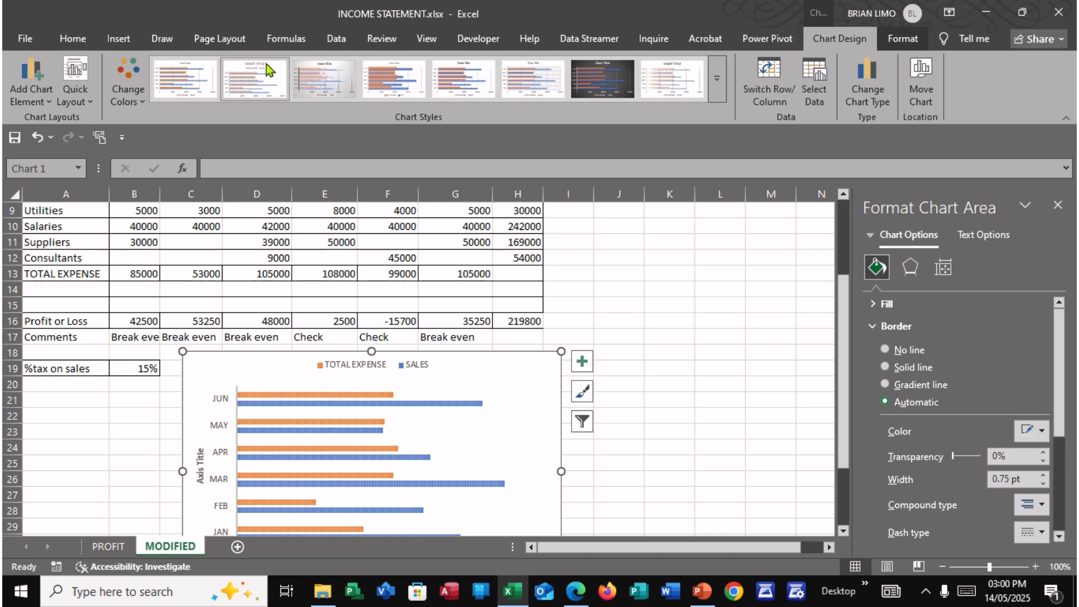
click(340, 71)
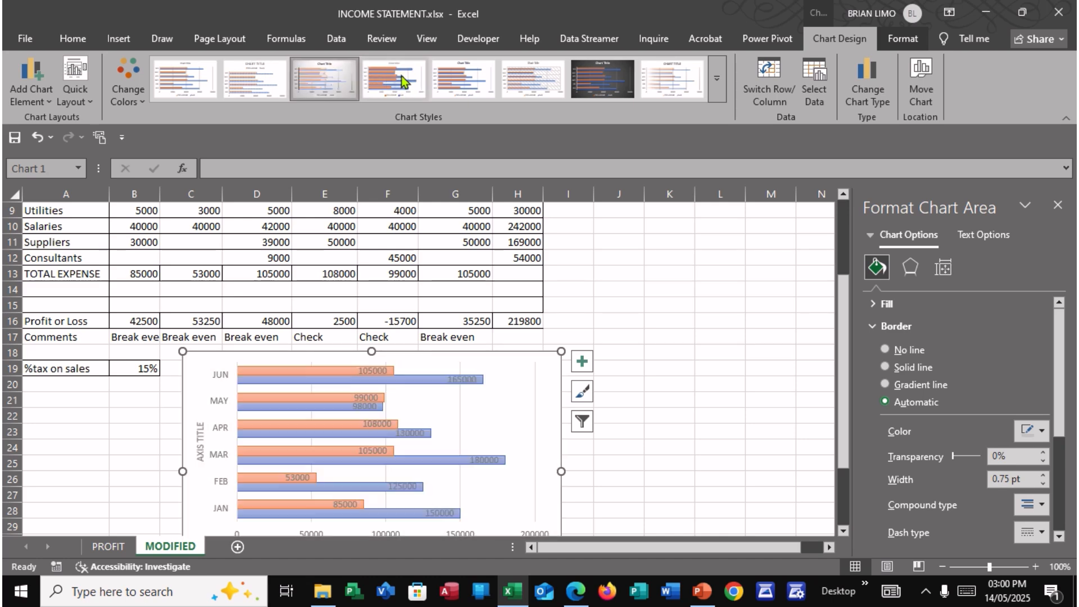
click(402, 76)
Try quick layouts on the bar chart and apply one with a chart title, both axis titles and a legend at the right.
click(77, 96)
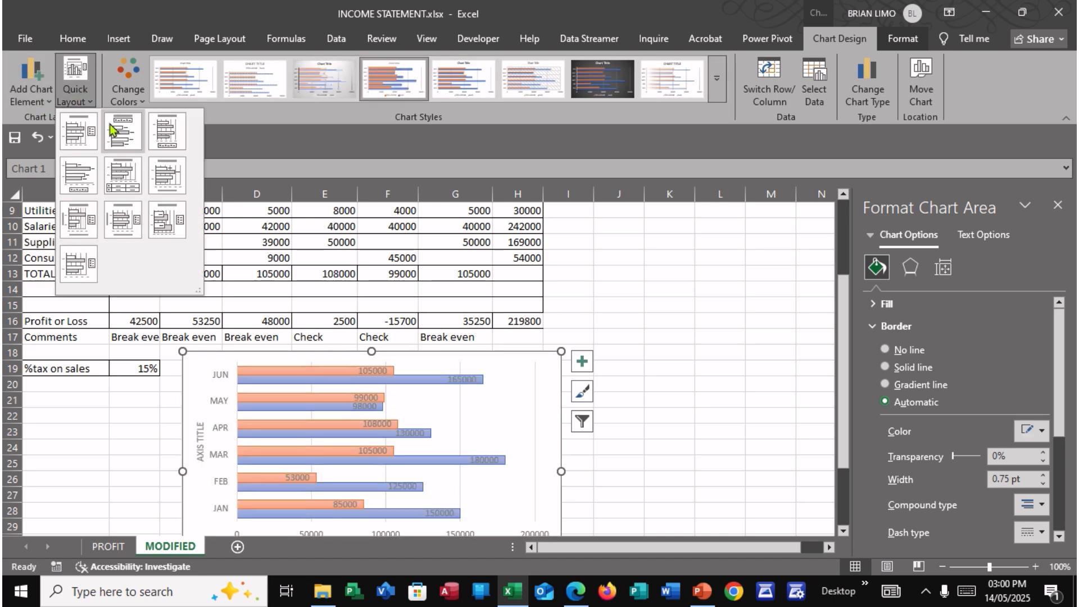
click(140, 132)
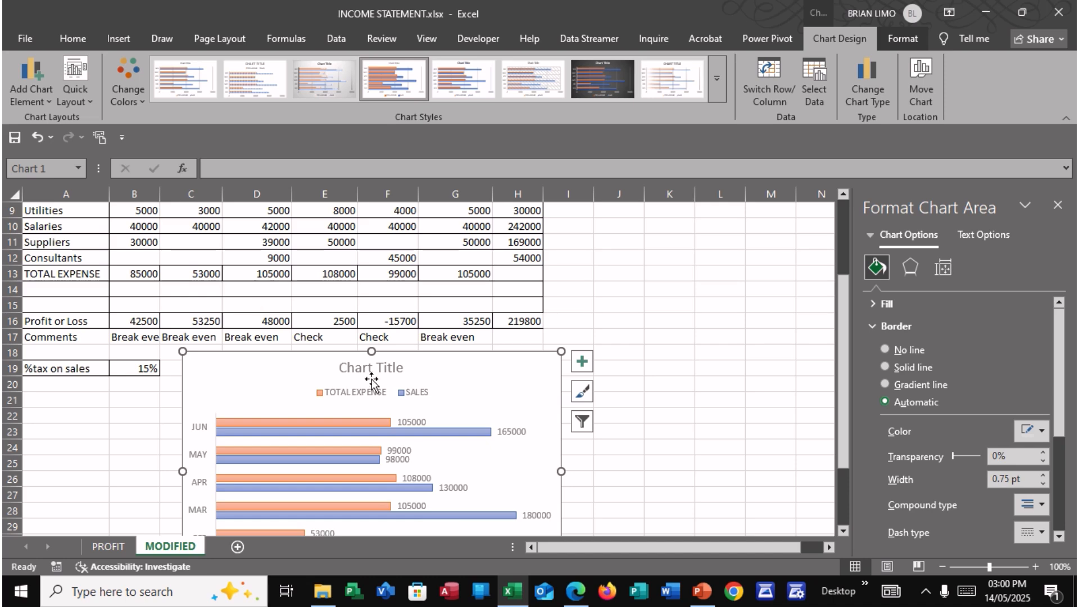
scroll(504, 414, down, 3)
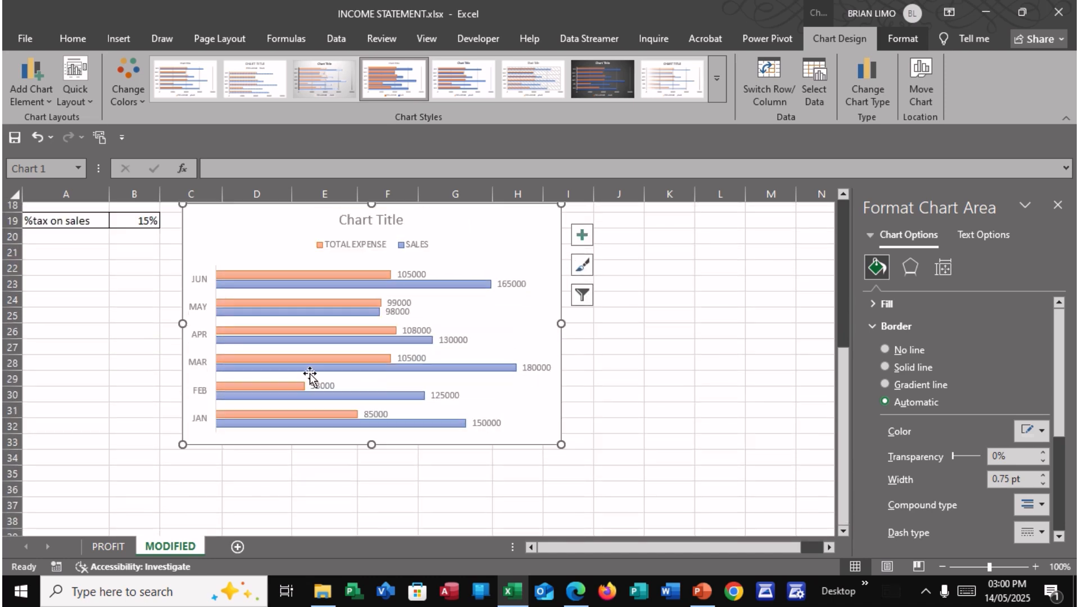
scroll(309, 373, up, 2)
click(75, 96)
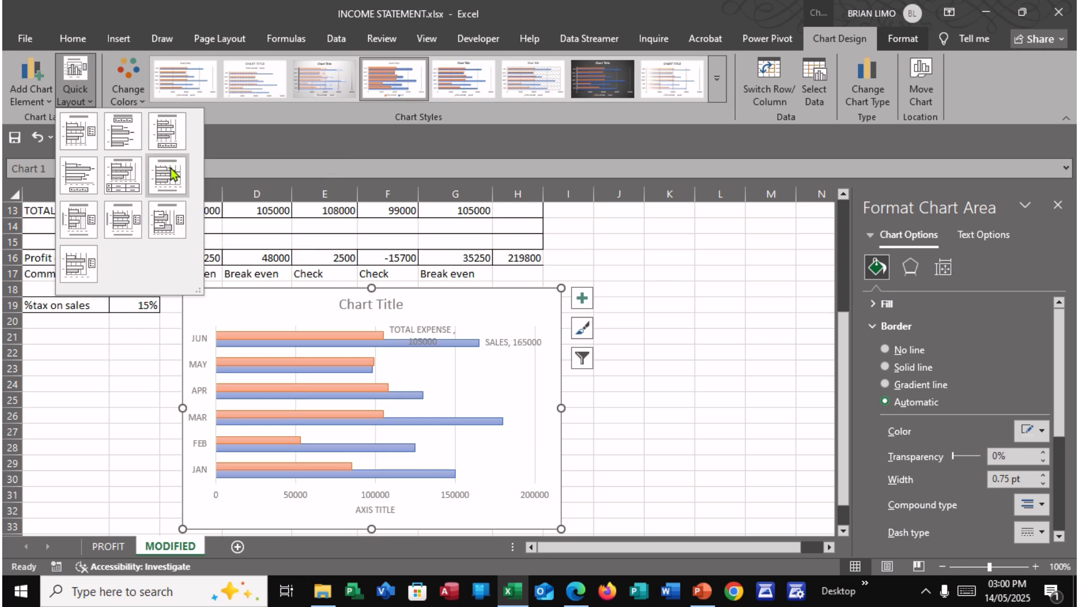
click(140, 225)
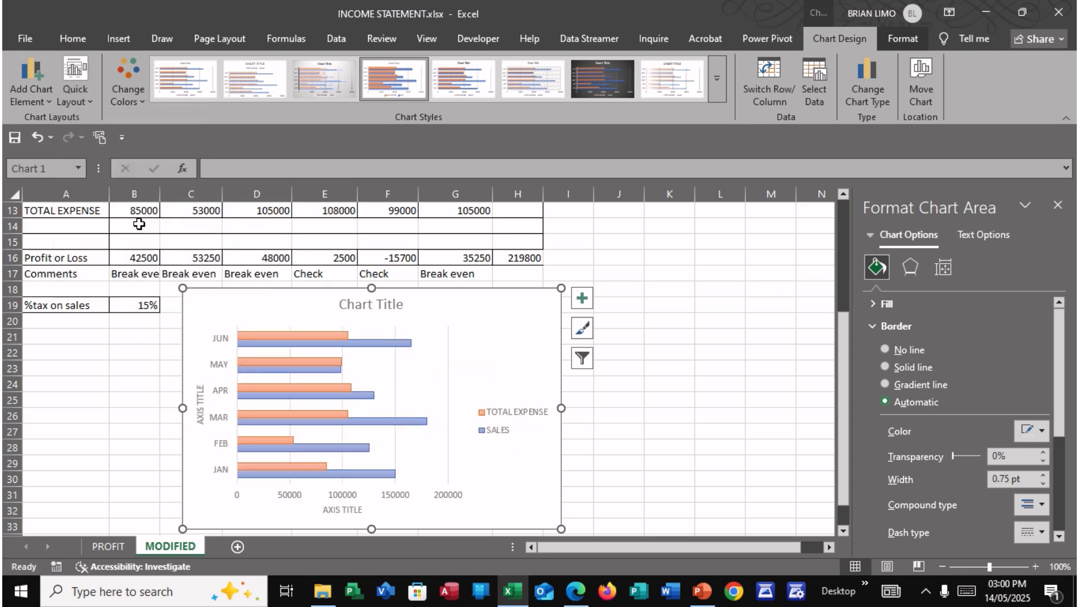
click(730, 415)
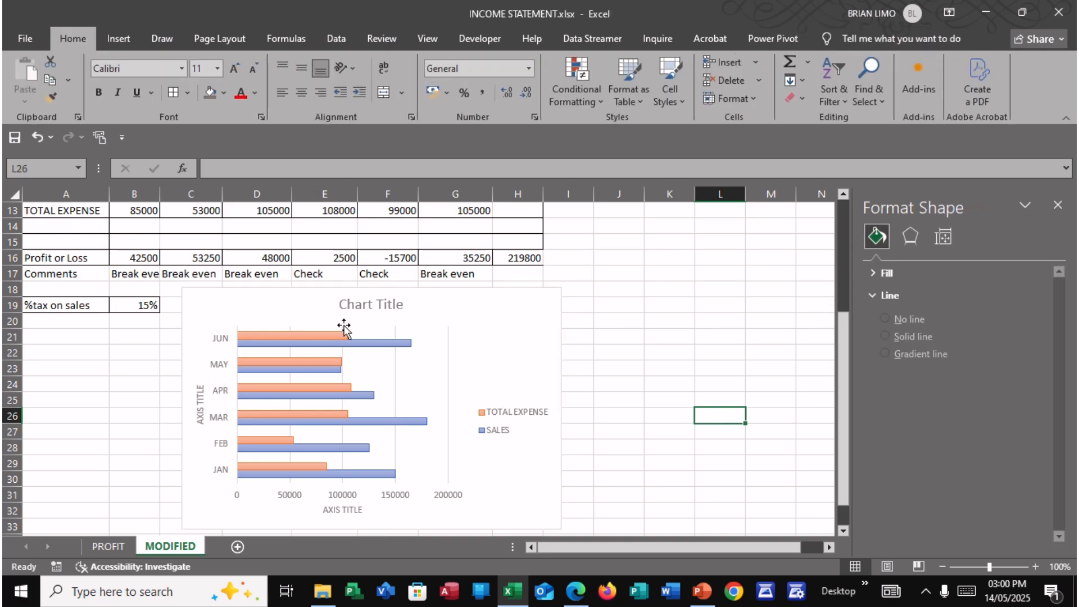
Check the chart requirements in the exam paper and delete the bar chart from the MODIFIED sheet.
click(576, 591)
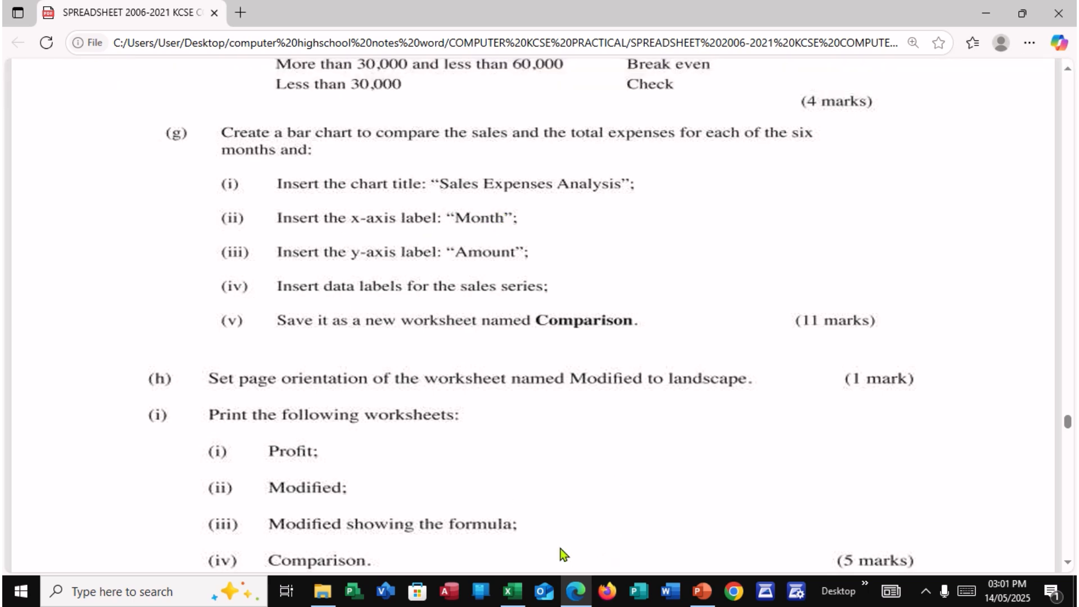
click(576, 591)
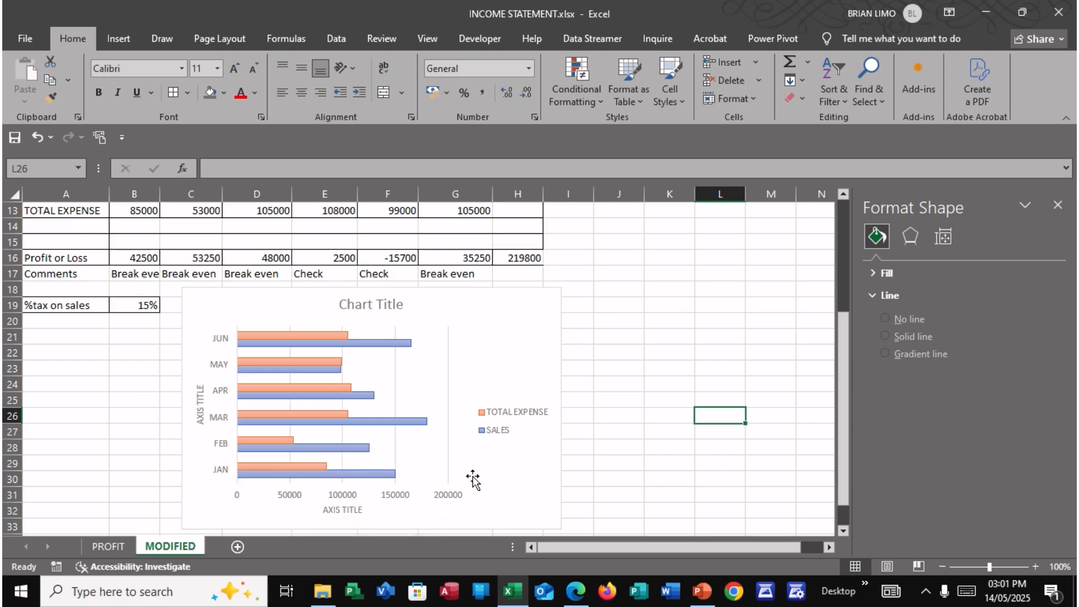
click(576, 591)
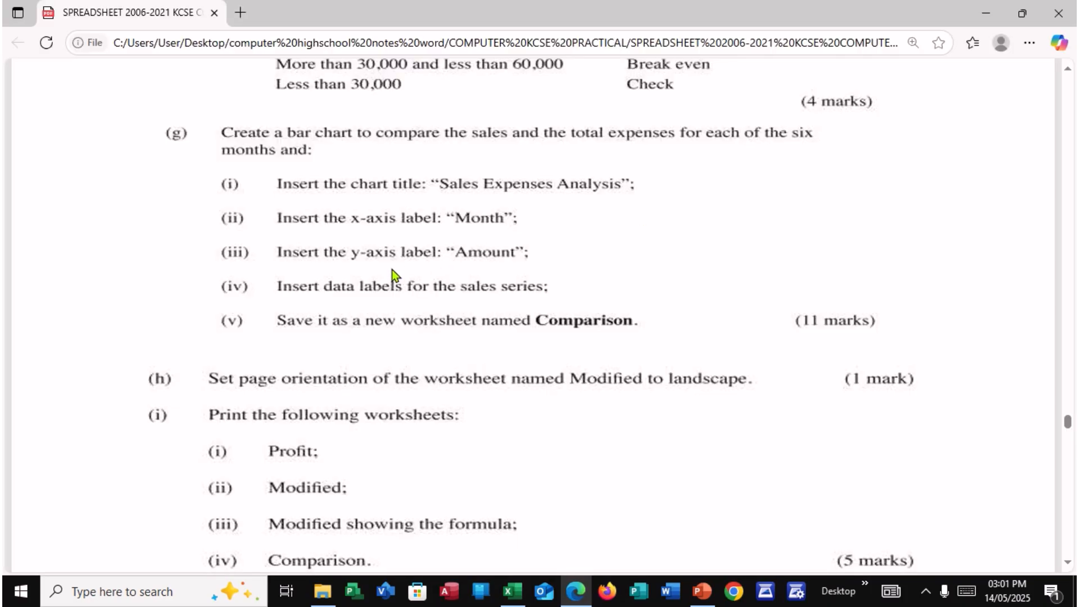
click(511, 591)
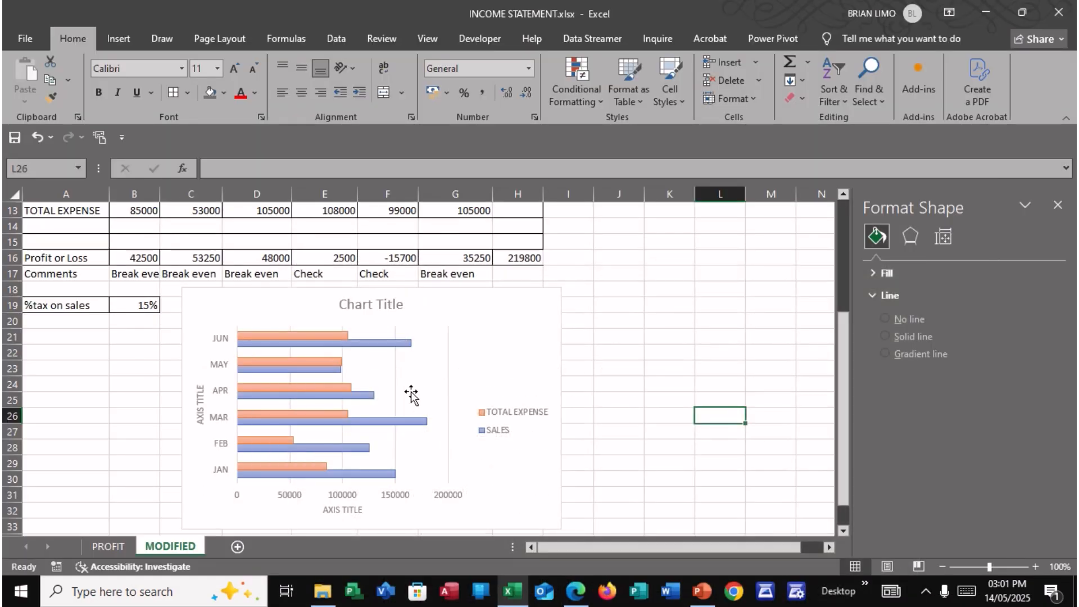
click(412, 395)
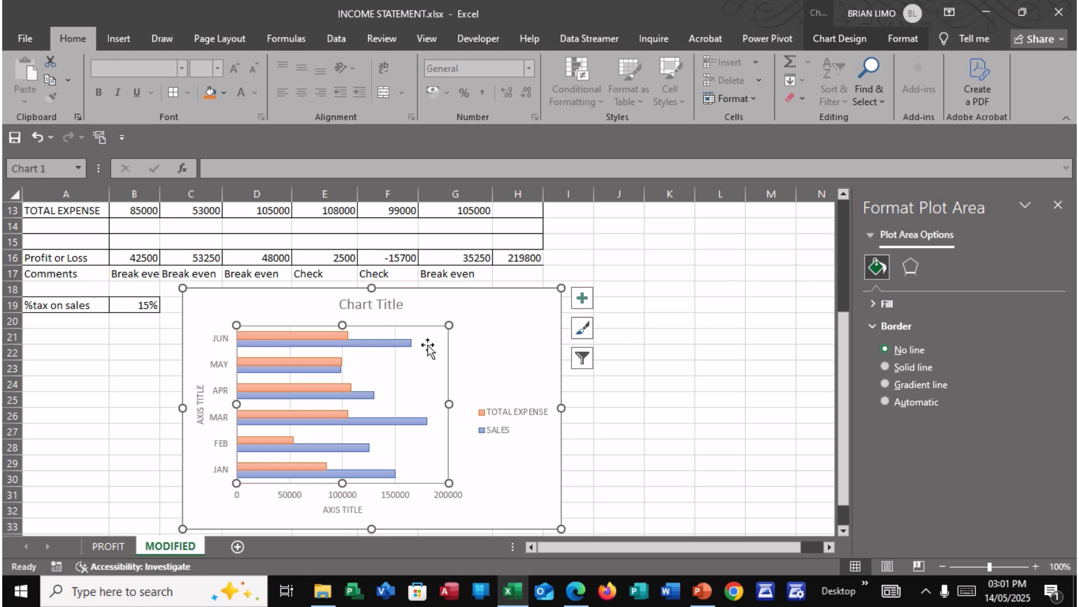
click(548, 290)
key(Delete)
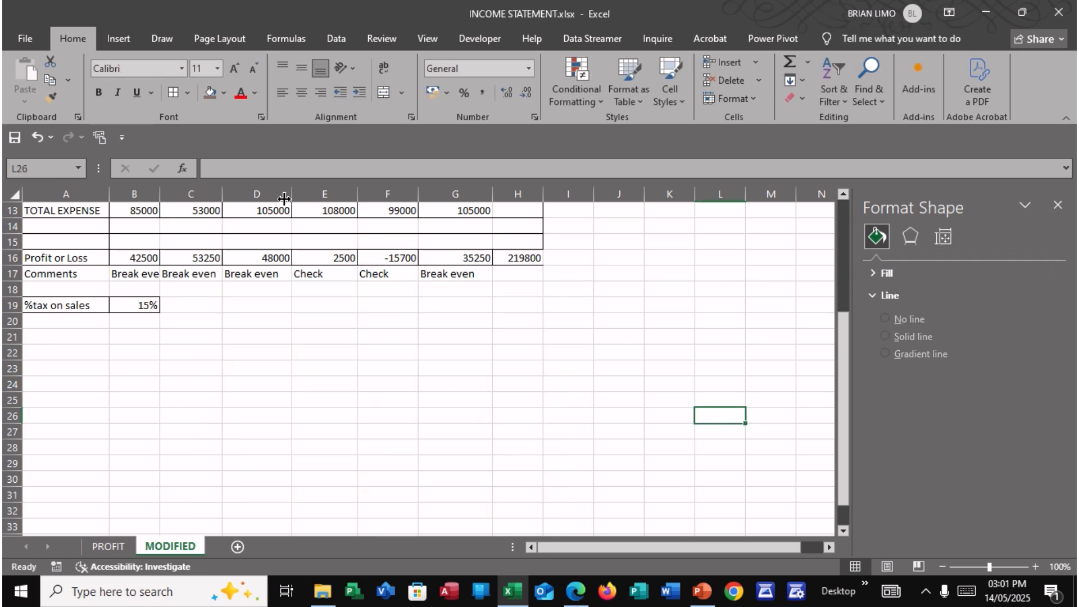
scroll(277, 323, up, 4)
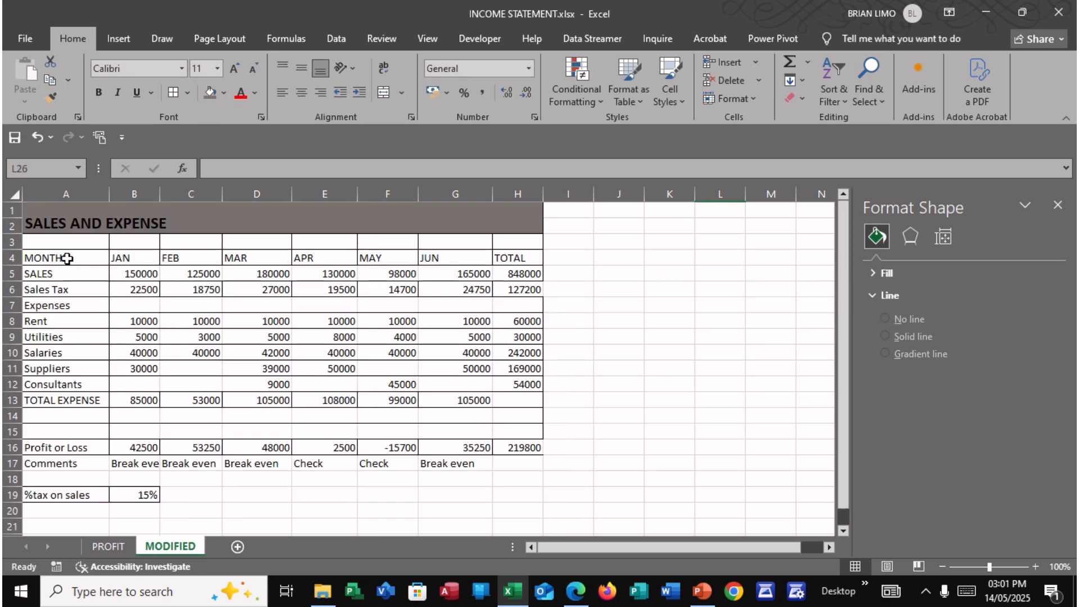
drag(67, 257, 135, 259)
drag(221, 277, 528, 272)
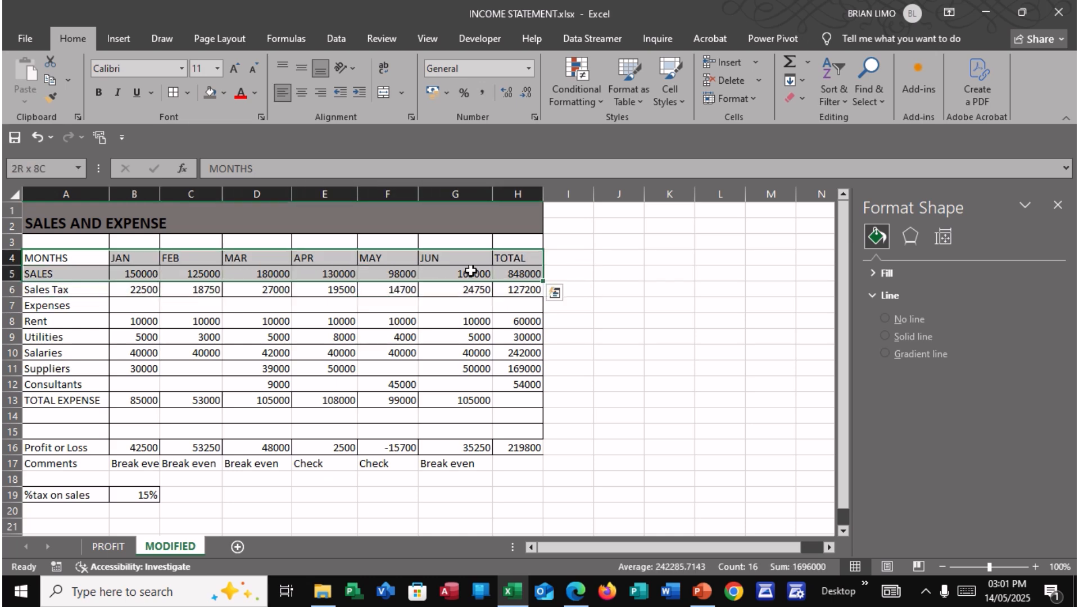
drag(45, 258, 179, 395)
click(231, 260)
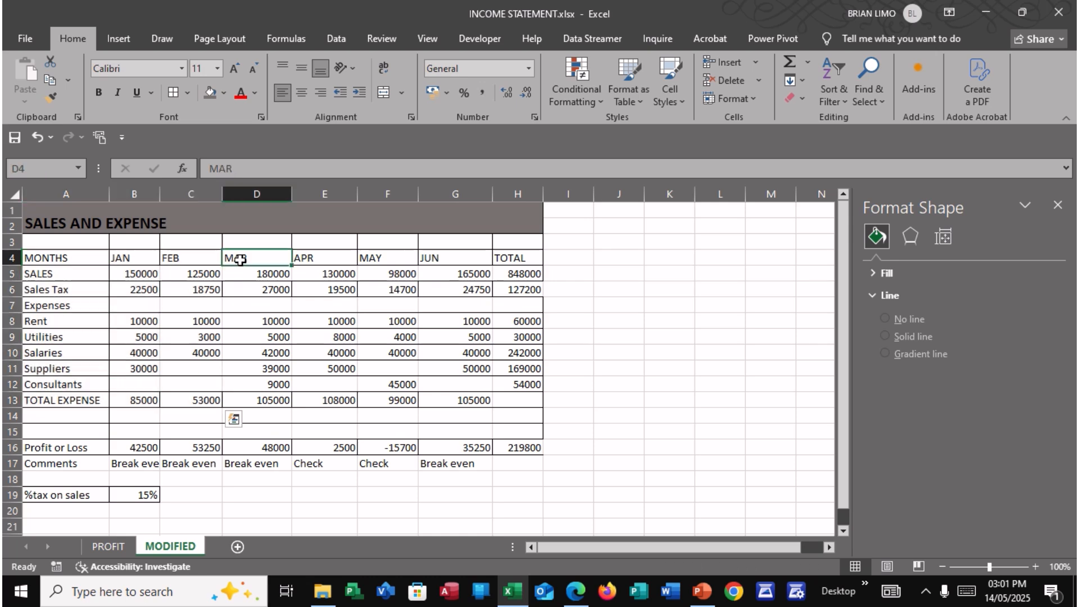
drag(49, 260, 105, 399)
click(52, 255)
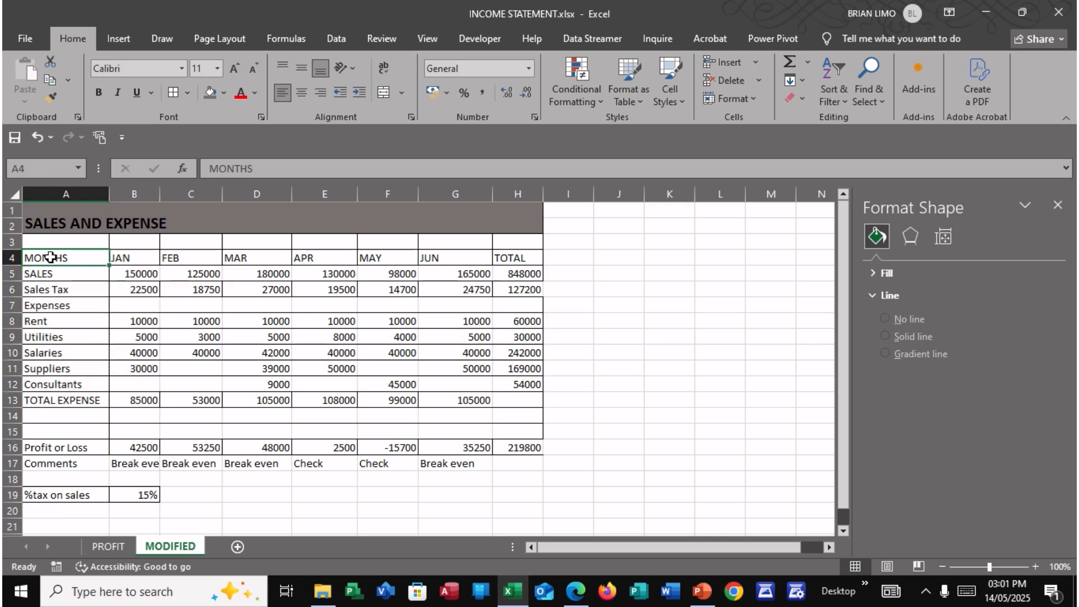
drag(58, 257, 506, 257)
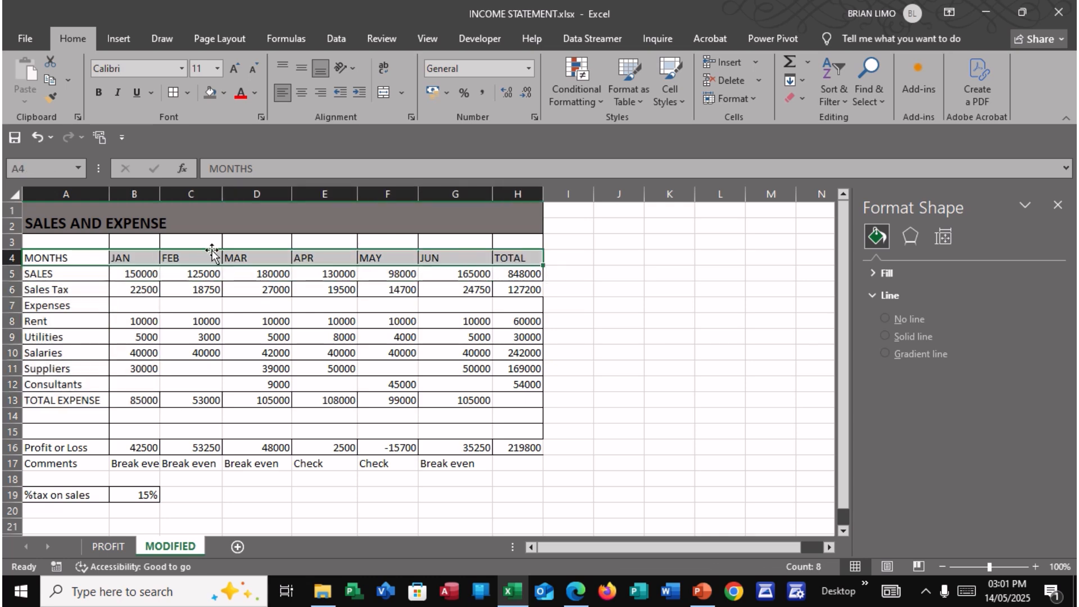
drag(56, 272, 514, 280)
drag(59, 393, 540, 401)
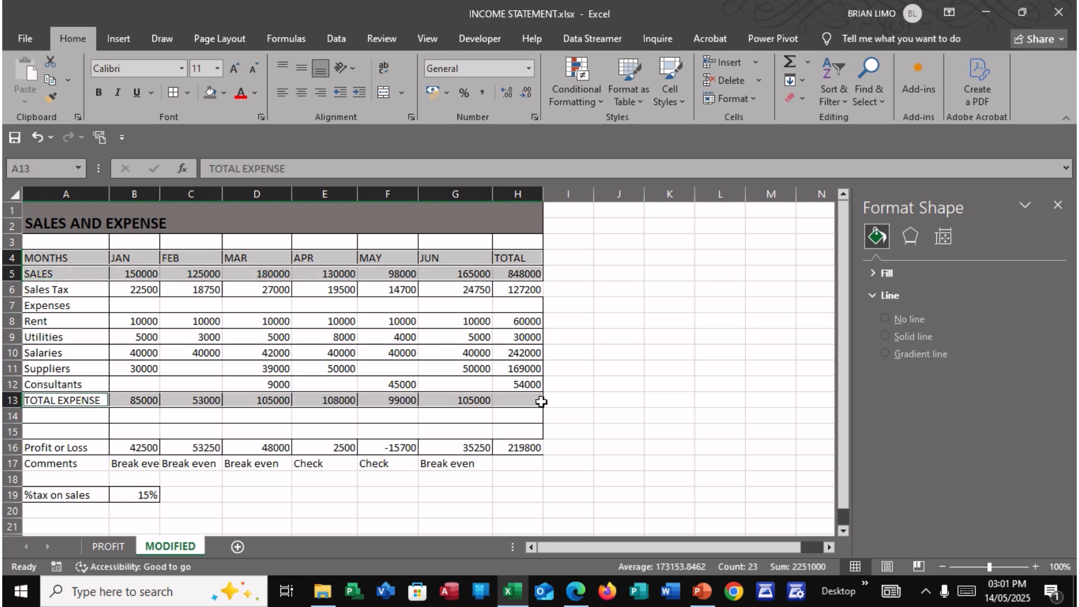
Insert a 2-D clustered column chart from the MONTHS, SALES and TOTAL EXPENSE rows, covering columns A to G without the TOTAL column.
drag(33, 257, 456, 257)
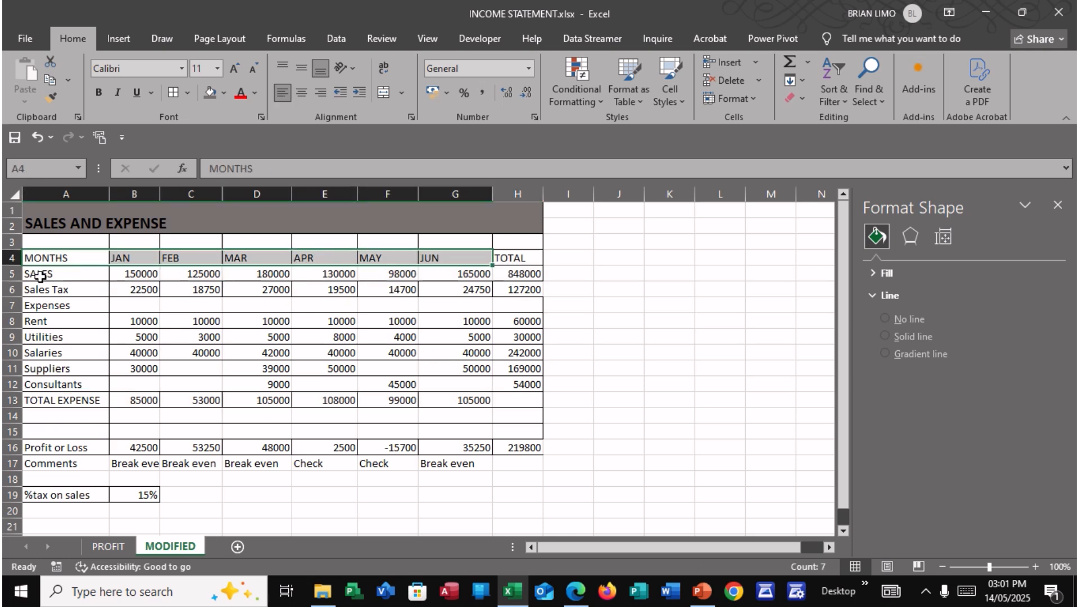
drag(41, 275, 465, 273)
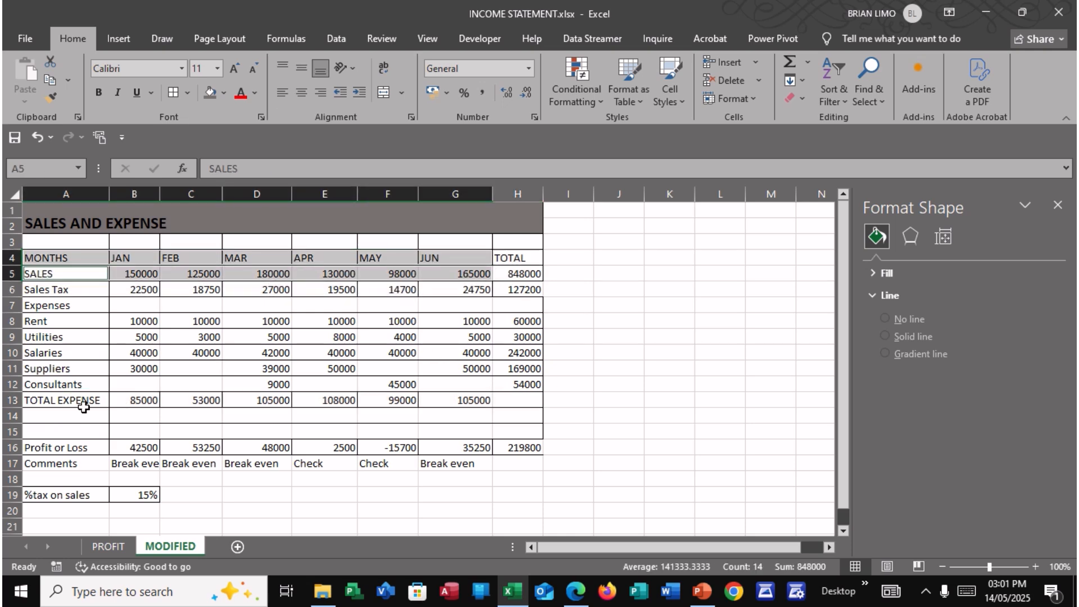
drag(68, 400, 465, 406)
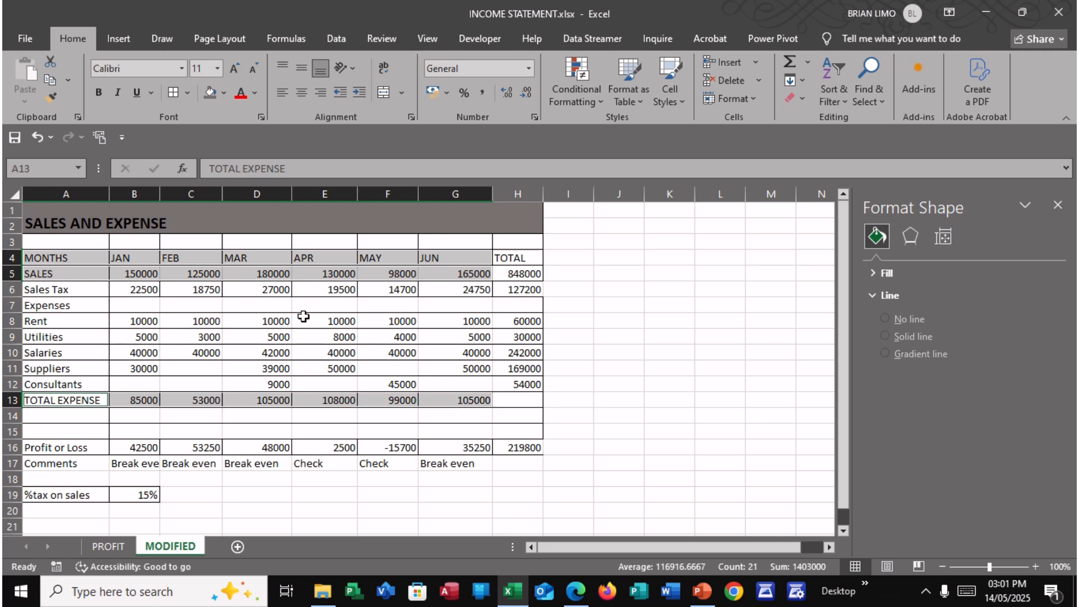
click(118, 38)
click(460, 62)
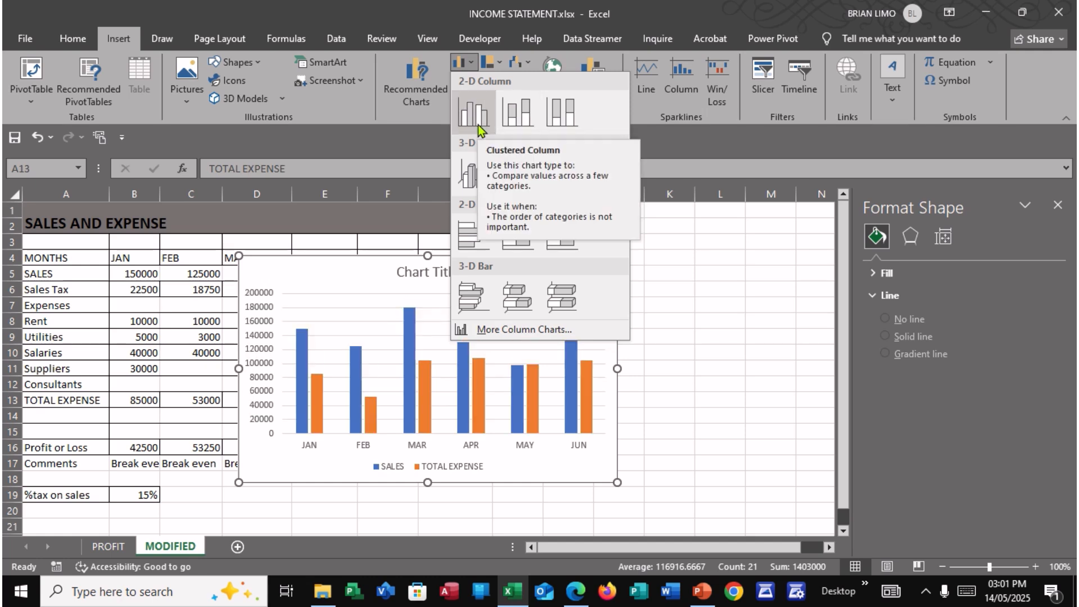
click(477, 121)
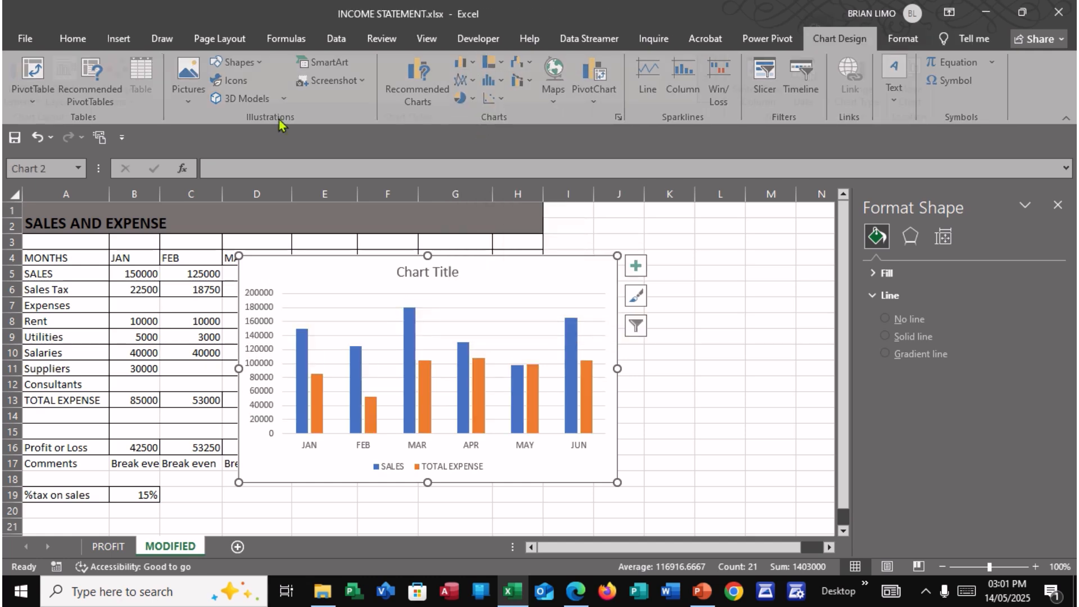
Apply quick Layout 9 to the column chart and move the chart down so its upper-left corner sits at about cell E8.
click(76, 90)
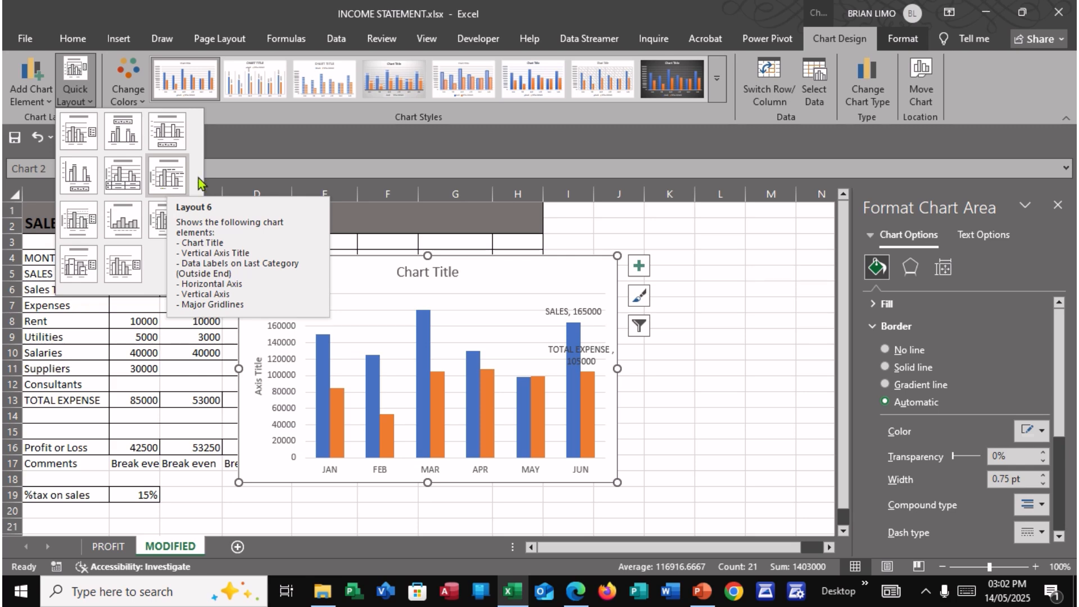
click(162, 224)
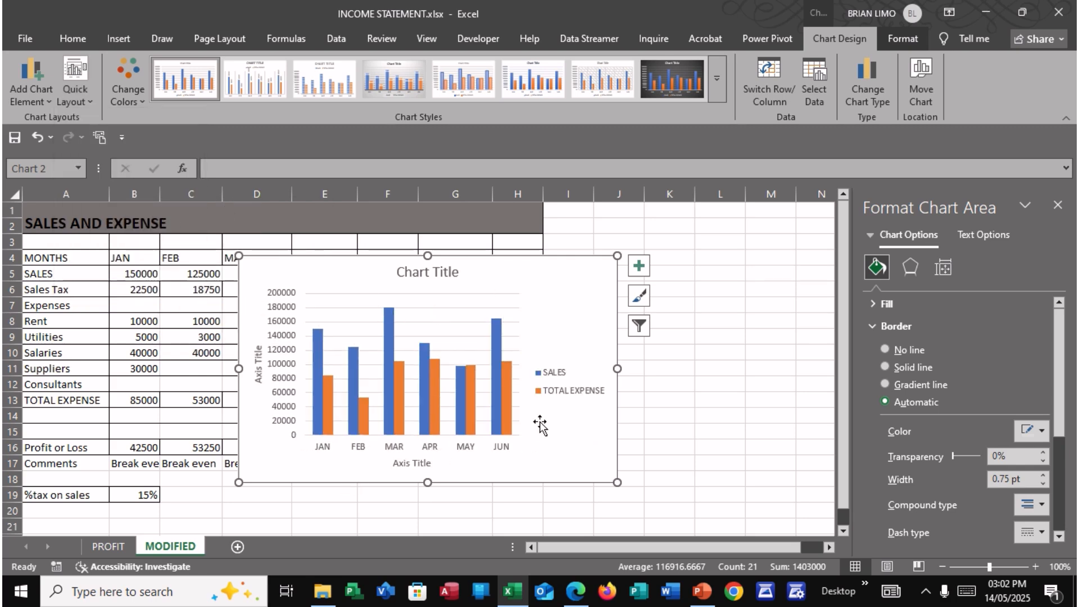
drag(505, 279, 580, 351)
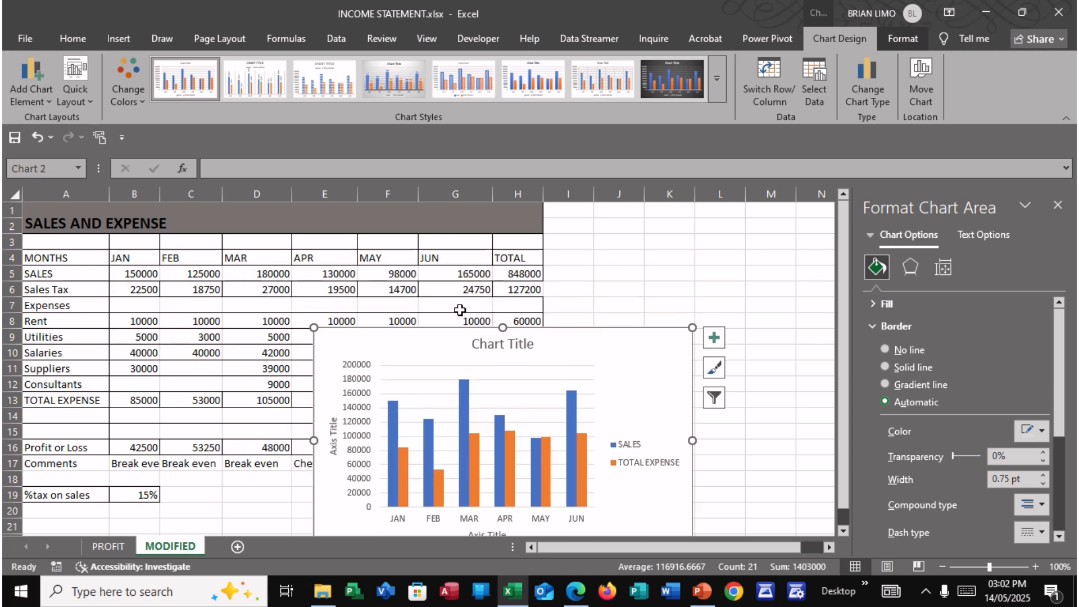
Replace the column chart's placeholder title with "Sales expenses analysis", checking the wording in the exam paper.
click(514, 346)
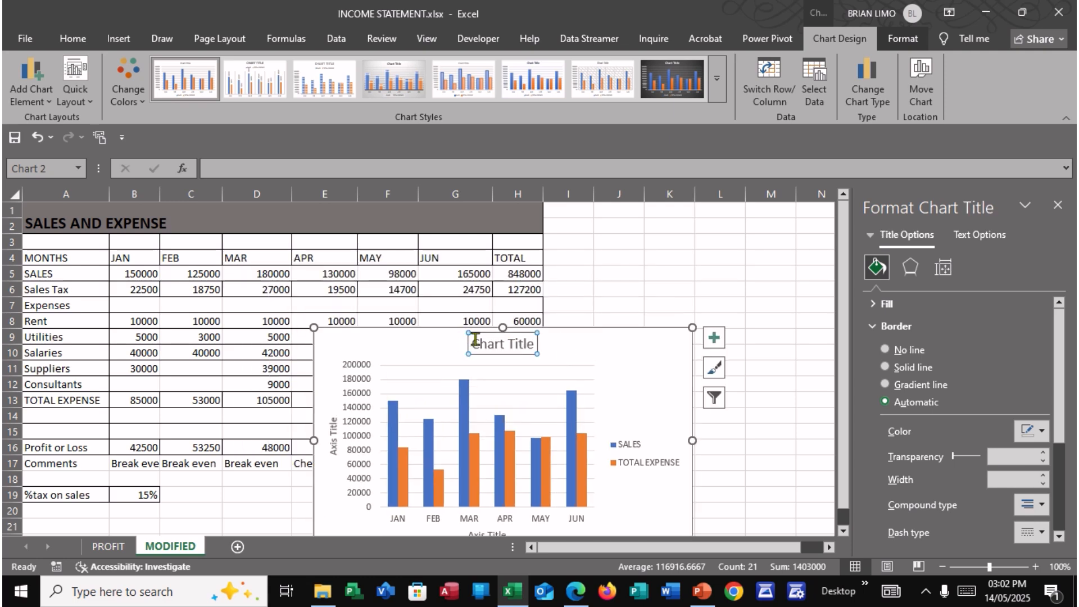
drag(475, 342, 523, 344)
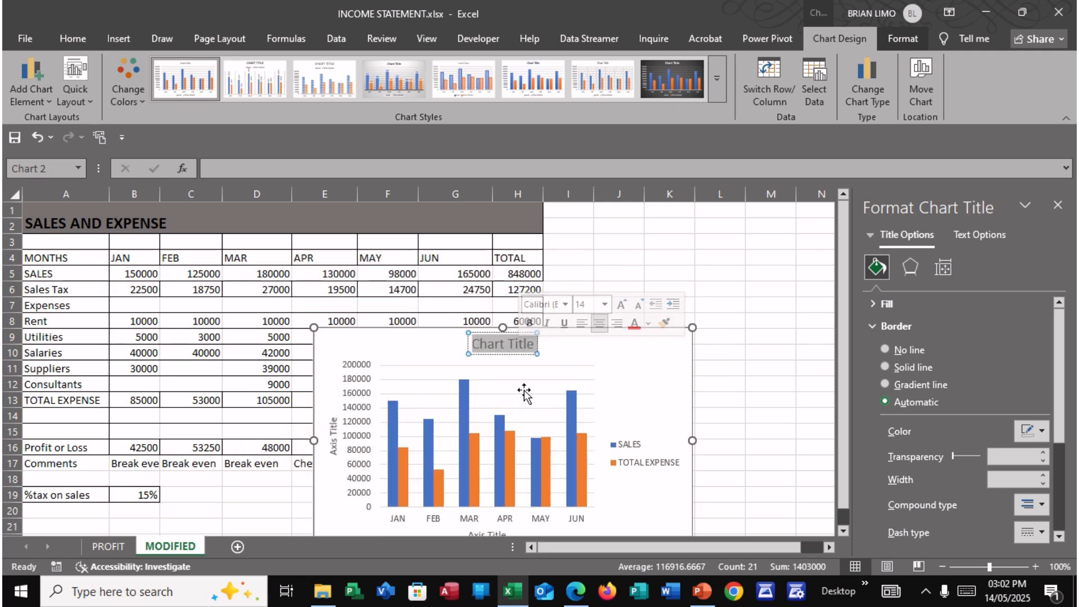
click(575, 591)
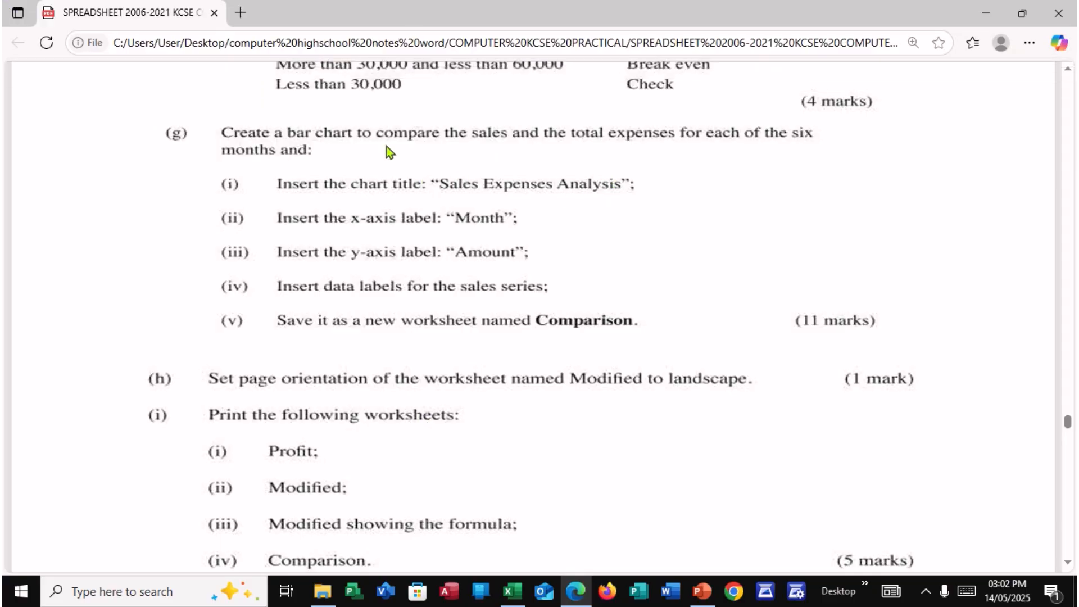
click(511, 591)
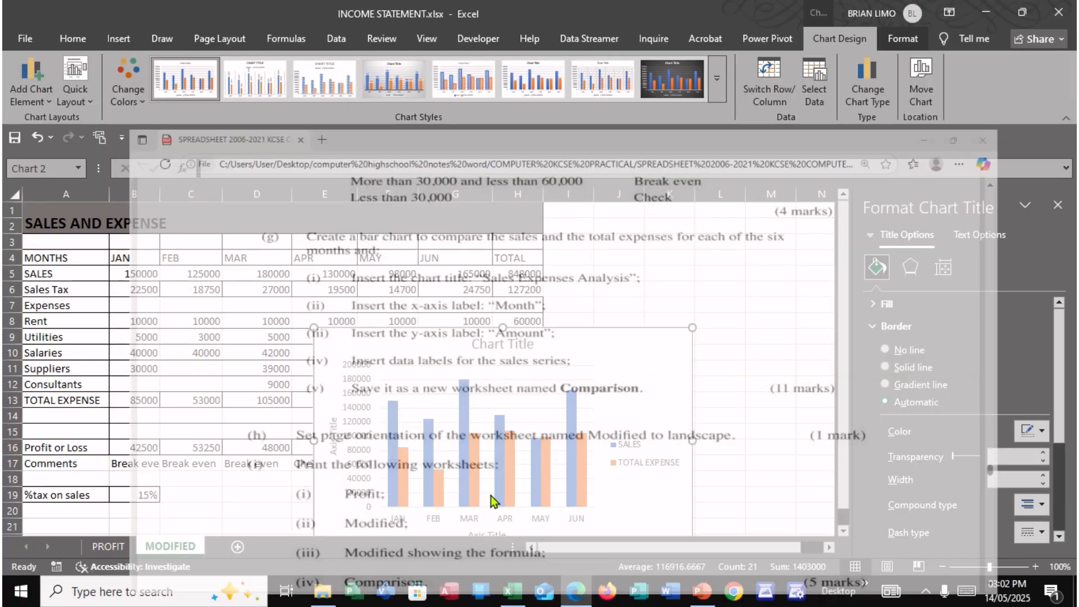
text(S)
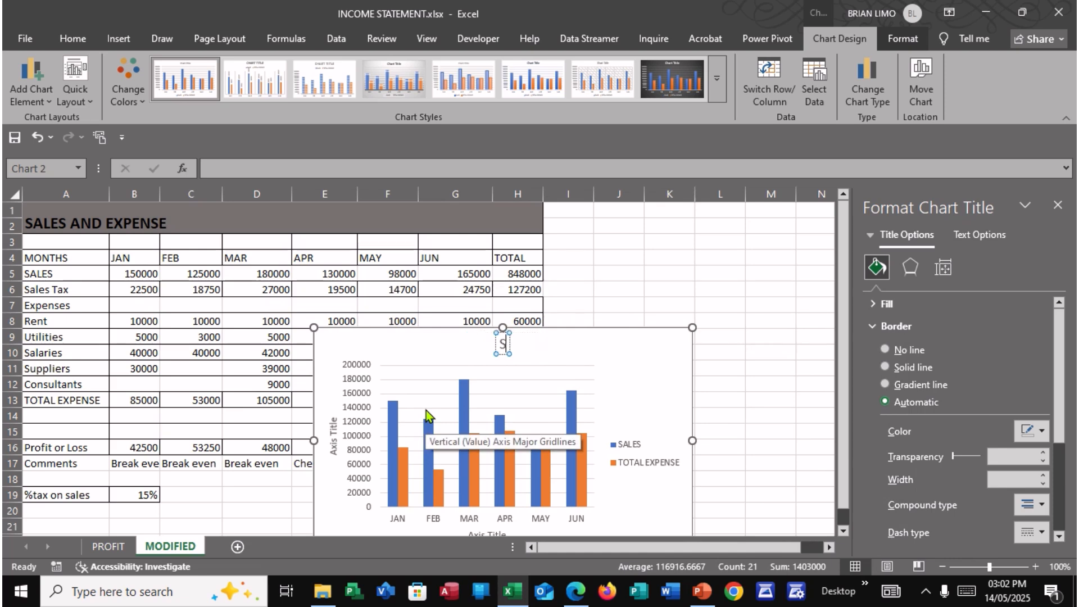
text(ales e)
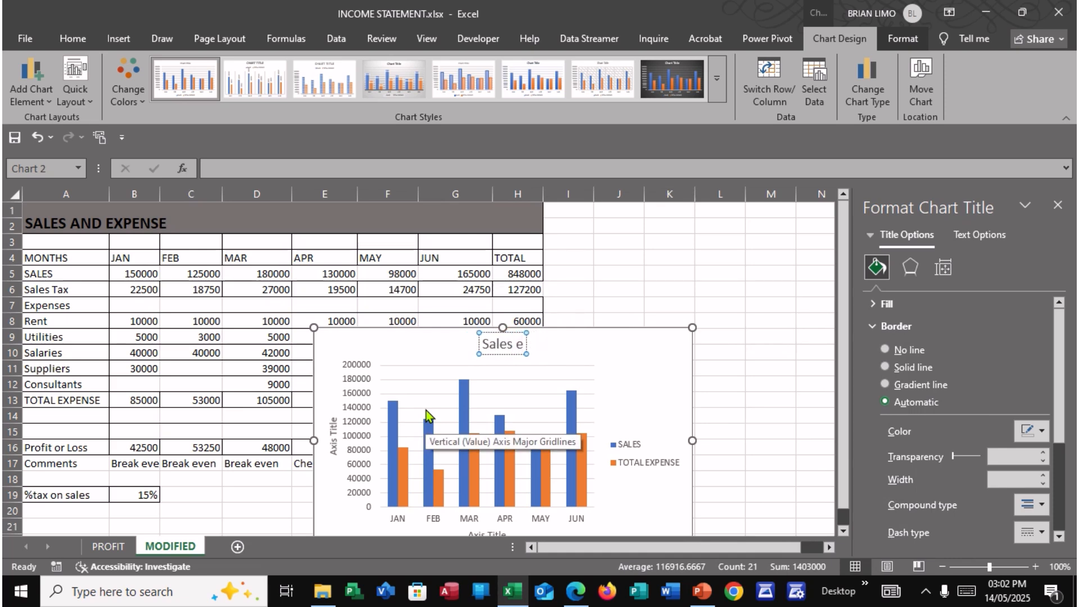
text(xpense)
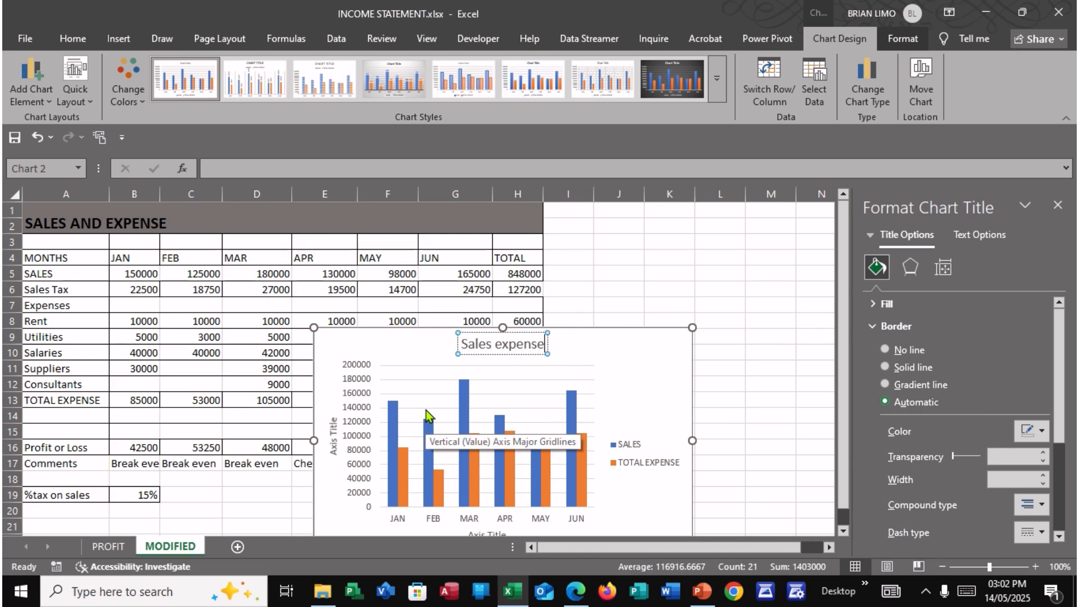
text(s analysis)
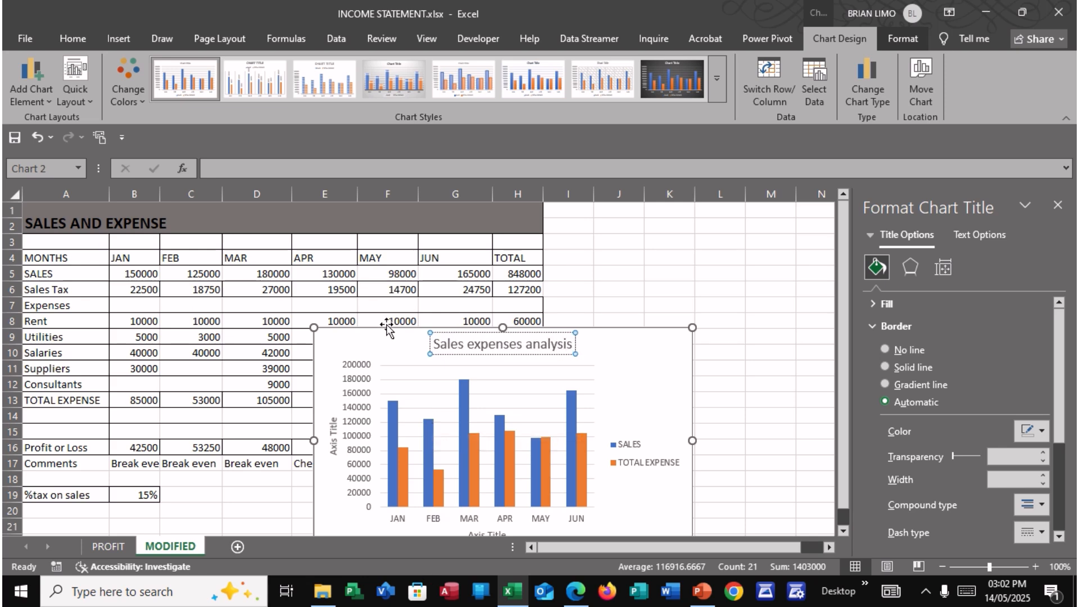
Check the y-axis label in the exam paper and set the chart's vertical axis title to "Amount".
click(334, 438)
click(335, 437)
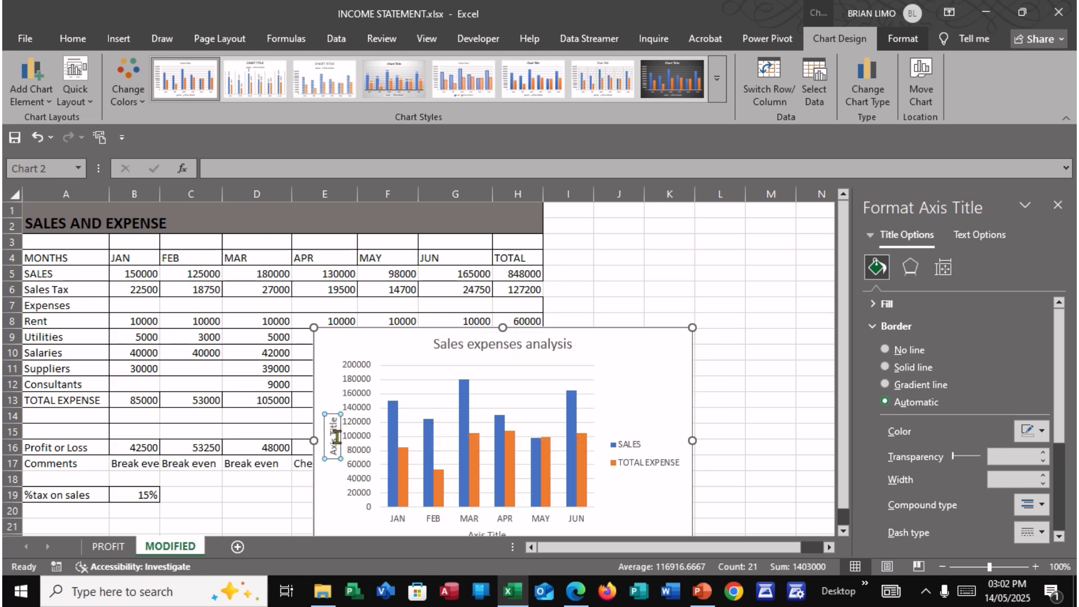
double_click(336, 437)
drag(331, 419, 333, 458)
click(575, 590)
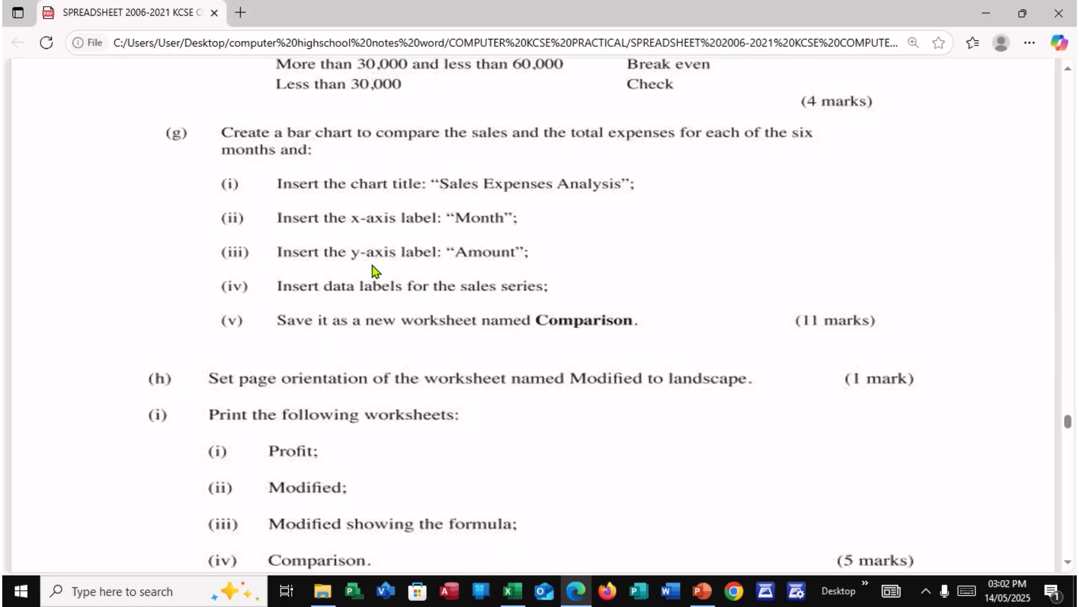
click(575, 590)
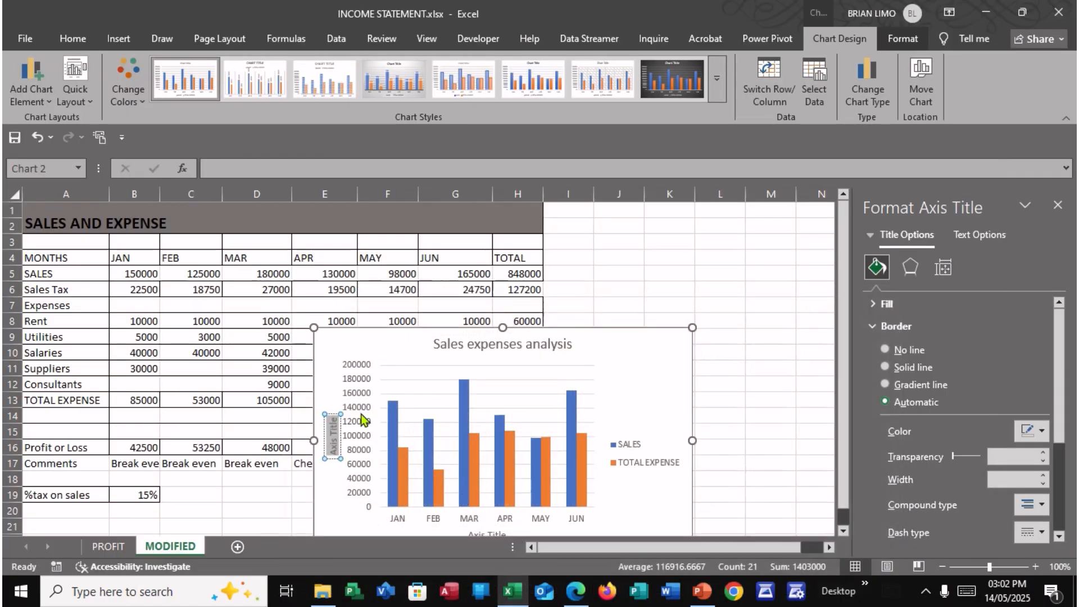
text(Amo)
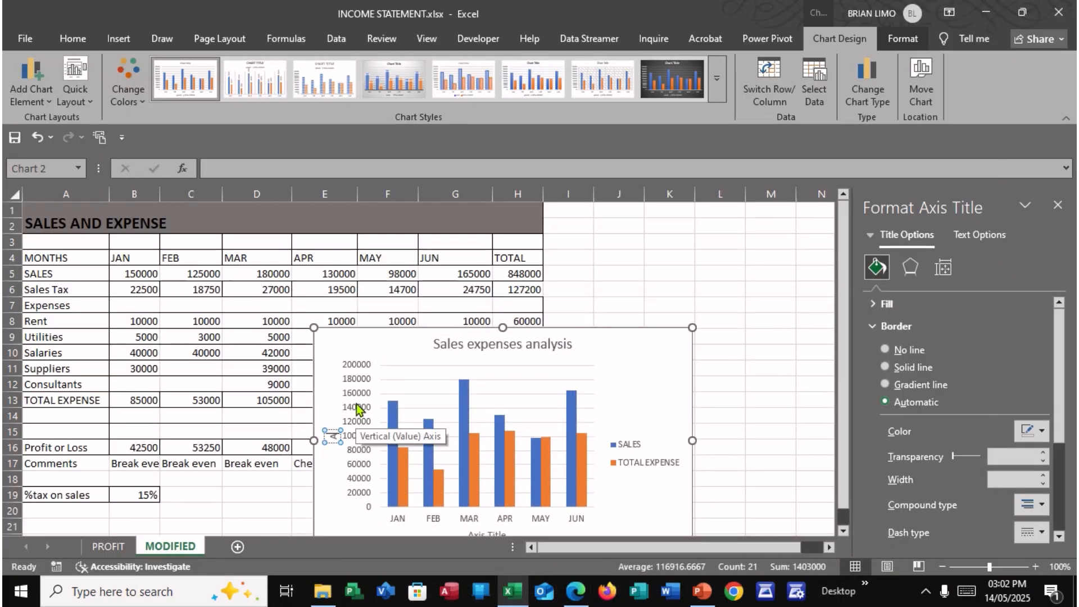
text(unt)
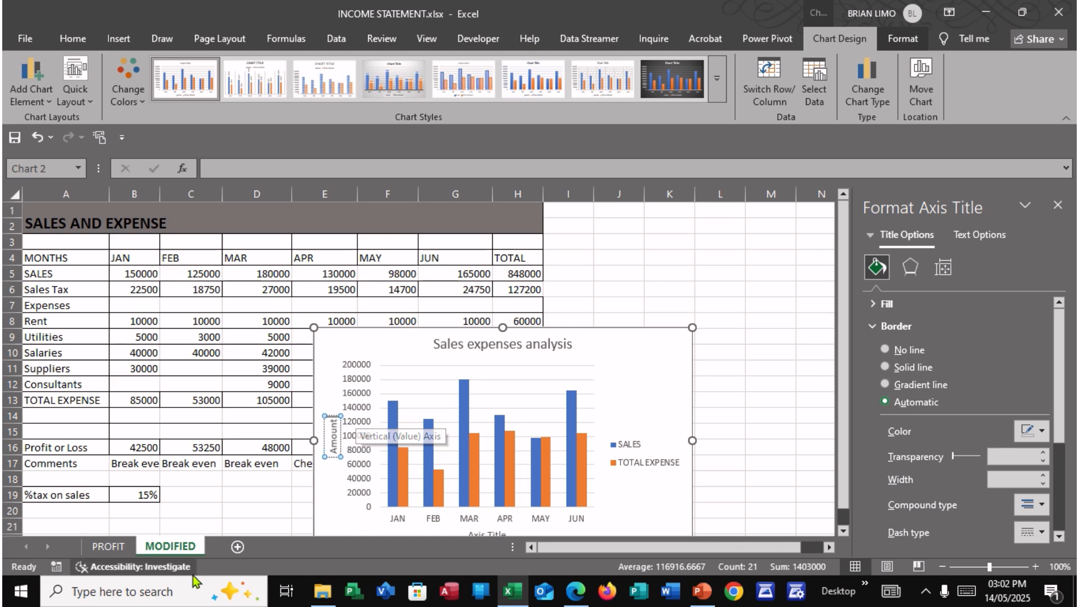
Check the x-axis label in the exam paper and set the chart's horizontal axis title to "Month".
scroll(492, 514, down, 1)
scroll(492, 514, down, 3)
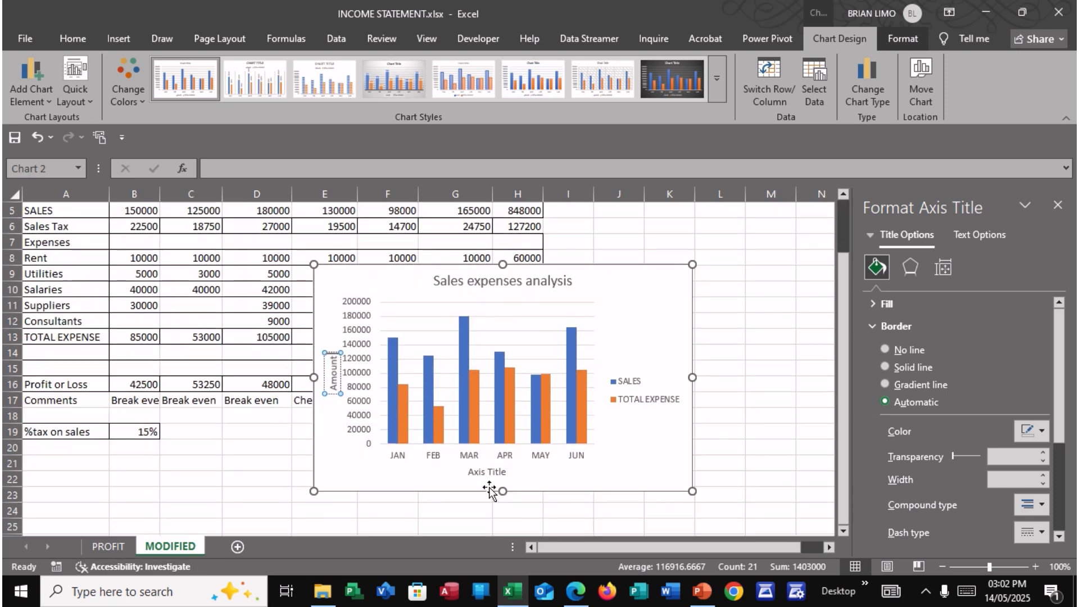
click(487, 472)
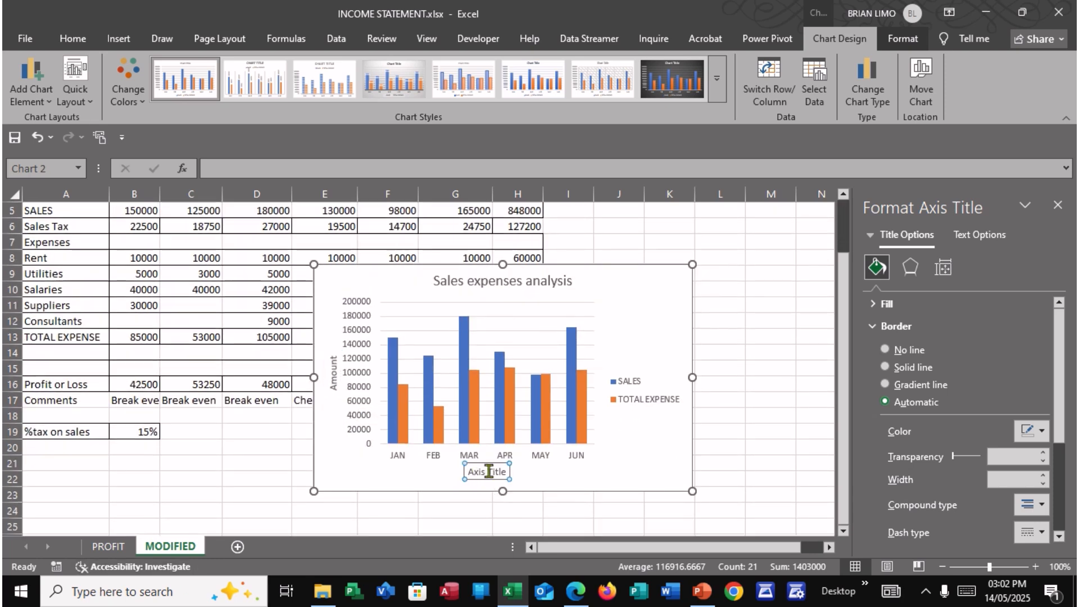
drag(469, 471, 507, 472)
click(576, 599)
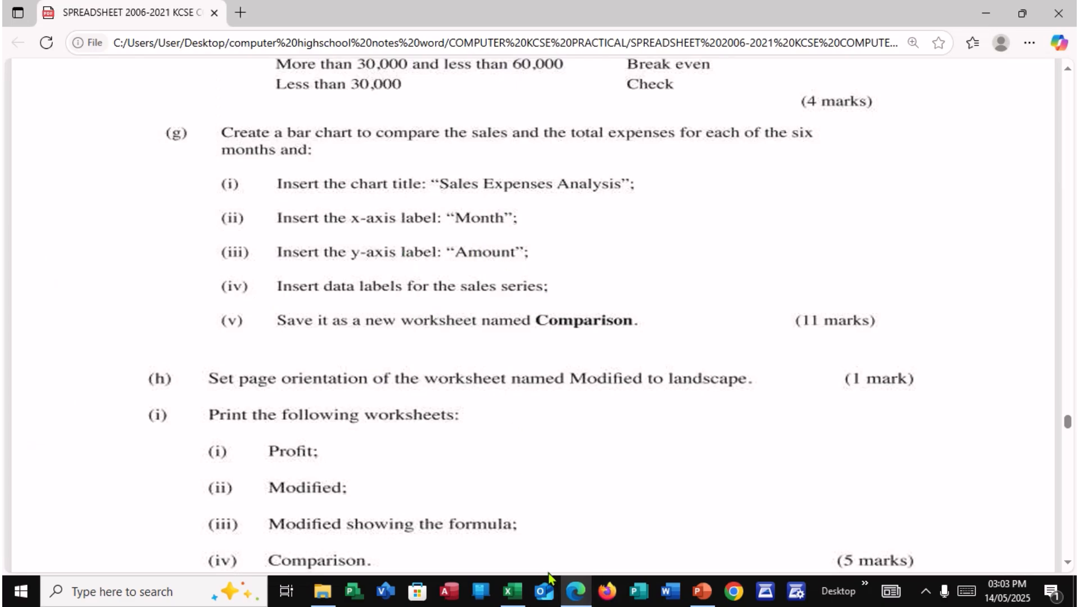
click(569, 593)
text(M)
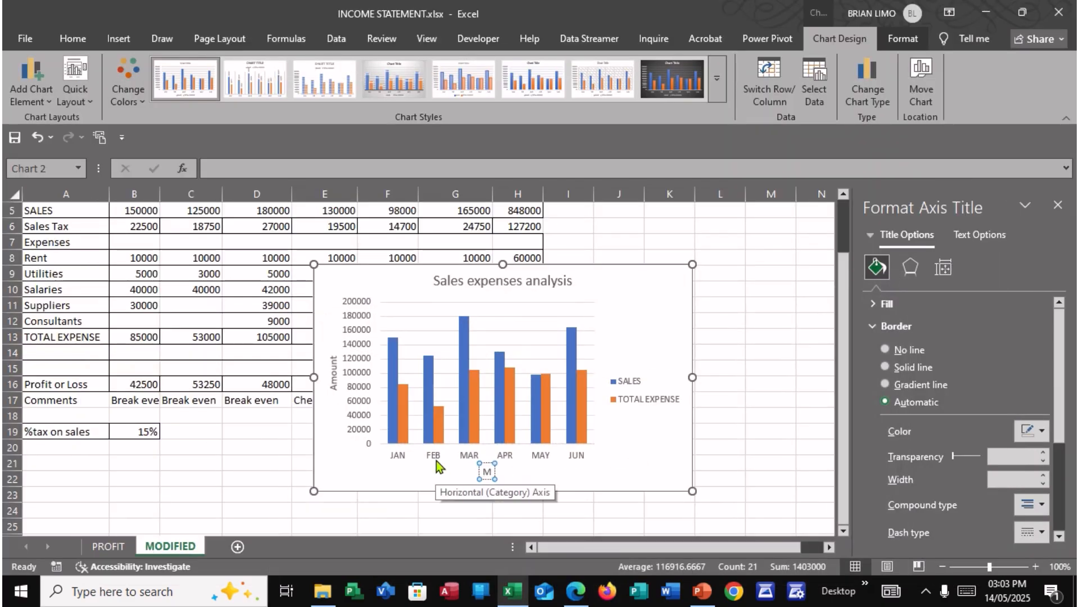
text(onth)
click(613, 405)
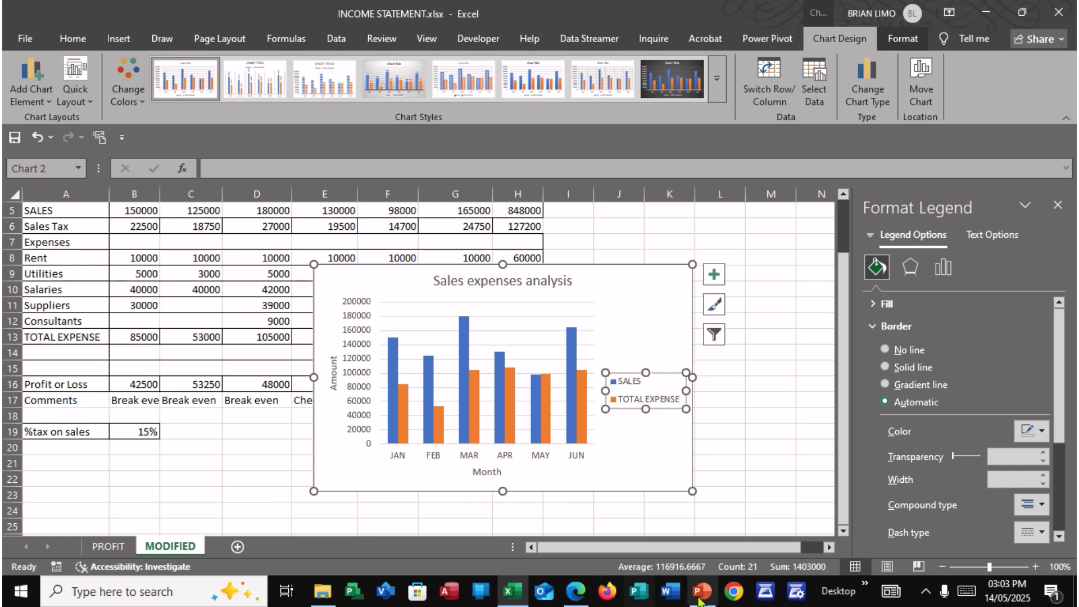
Review the remaining chart requirements in the exam paper and move the chart to a new sheet named "Comparison".
click(573, 592)
scroll(281, 332, down, 2)
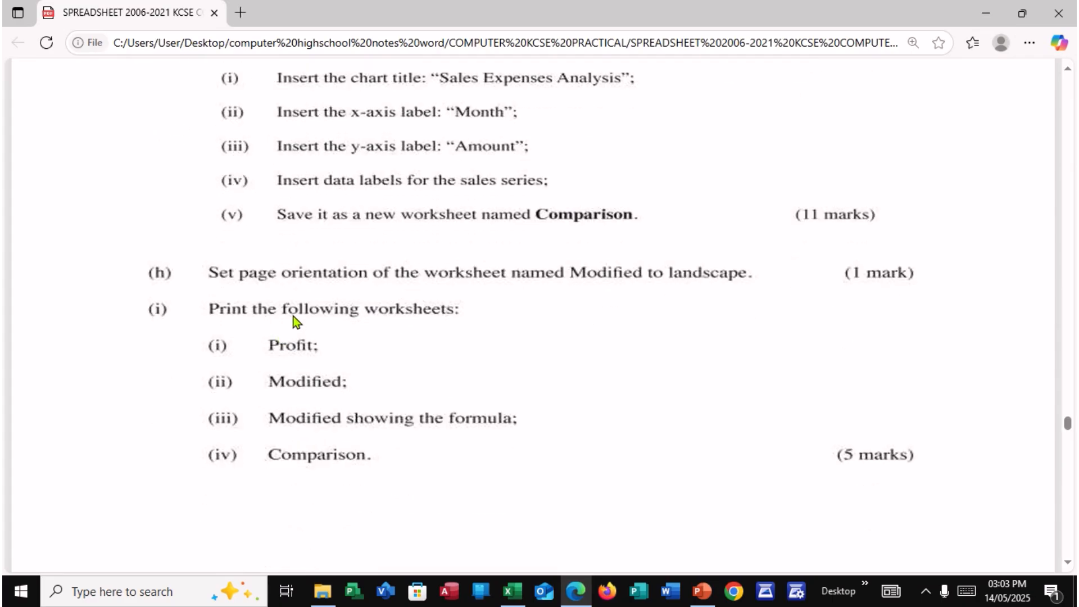
scroll(416, 290, up, 2)
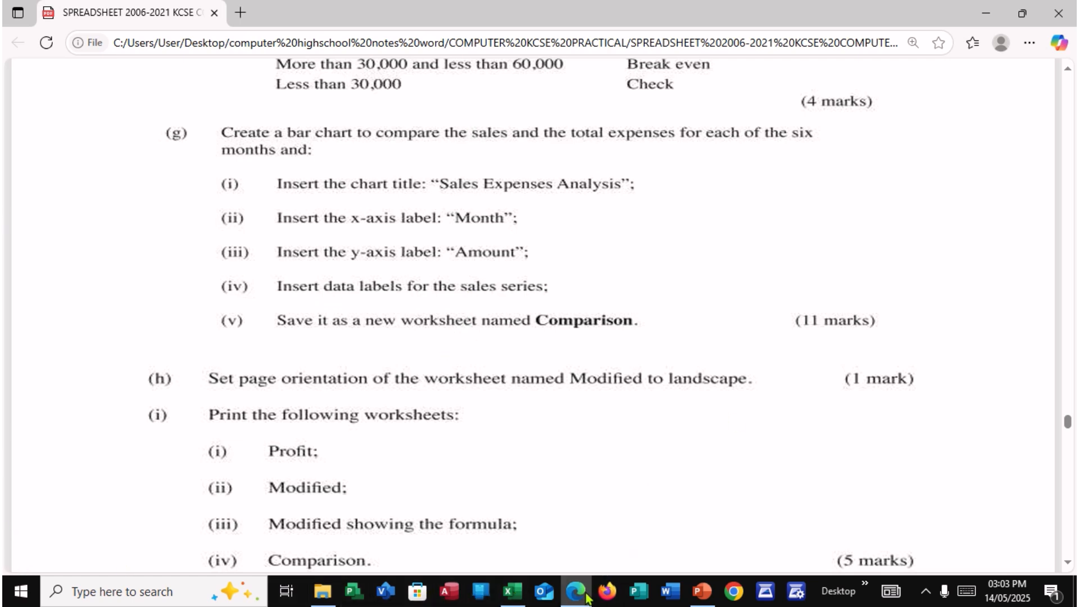
click(511, 591)
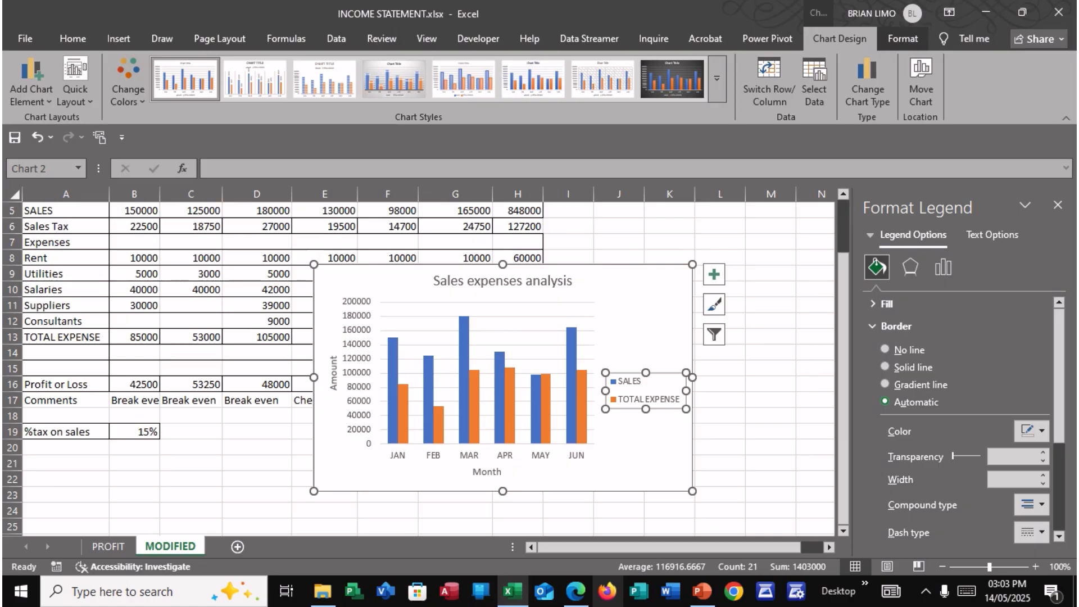
click(575, 591)
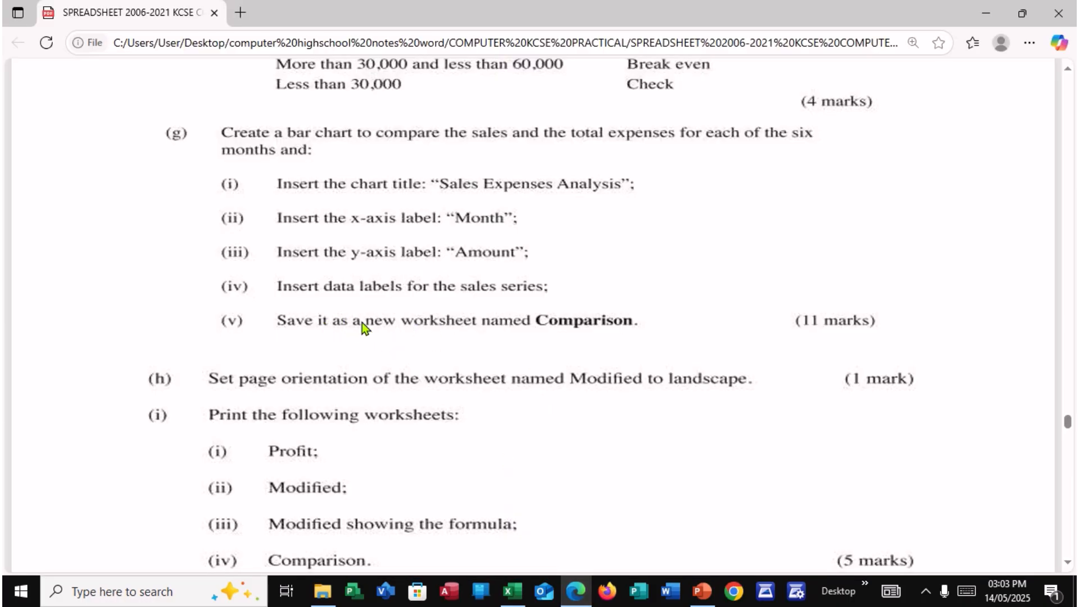
click(575, 591)
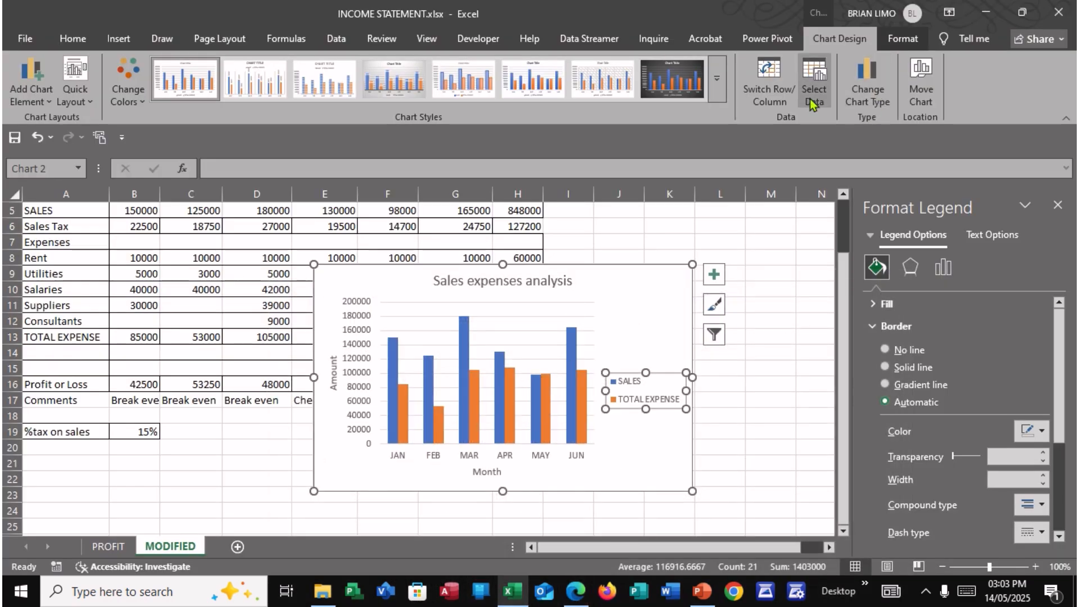
click(937, 97)
click(267, 339)
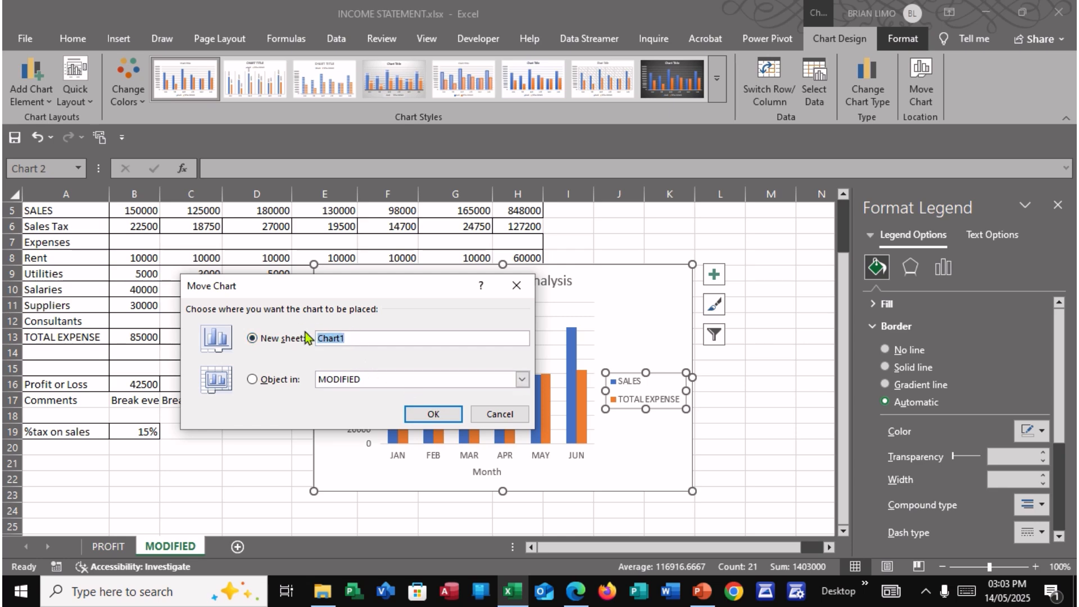
text(C)
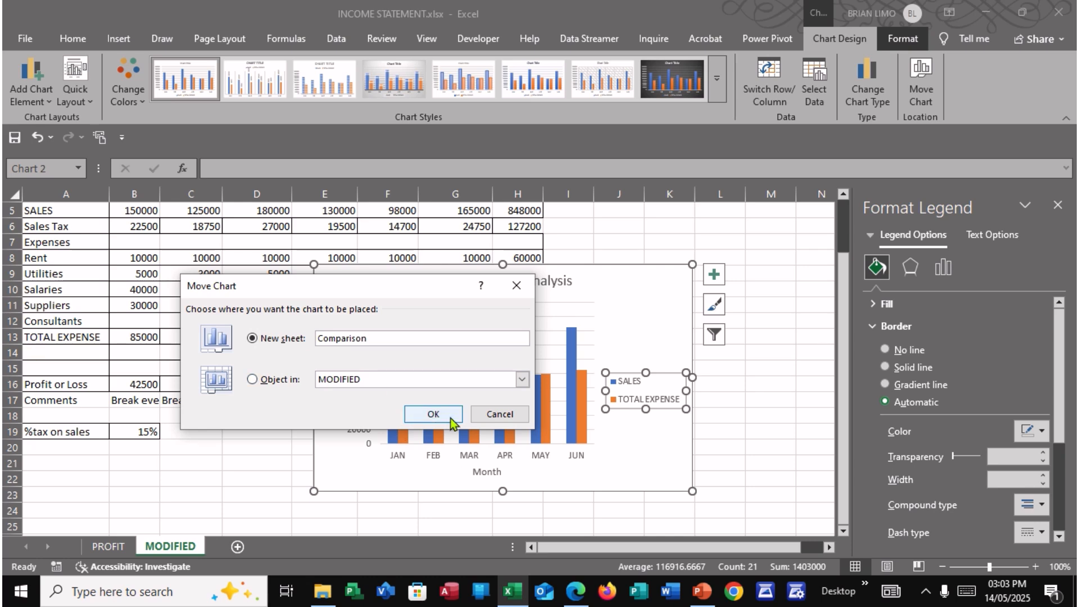
click(445, 415)
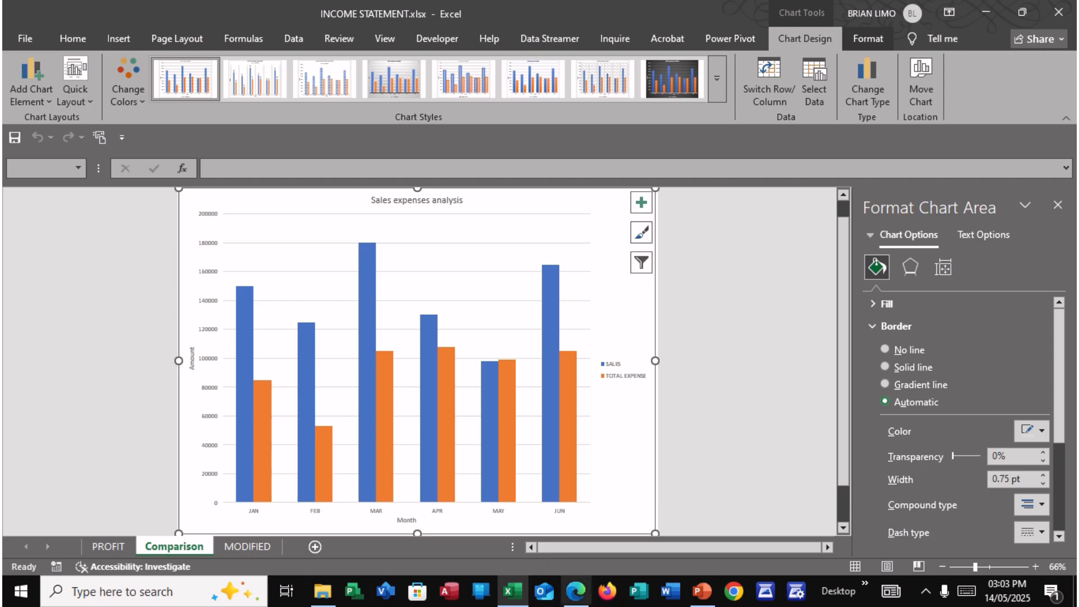
Check the next exam task and set the MODIFIED worksheet's page orientation to landscape.
click(576, 591)
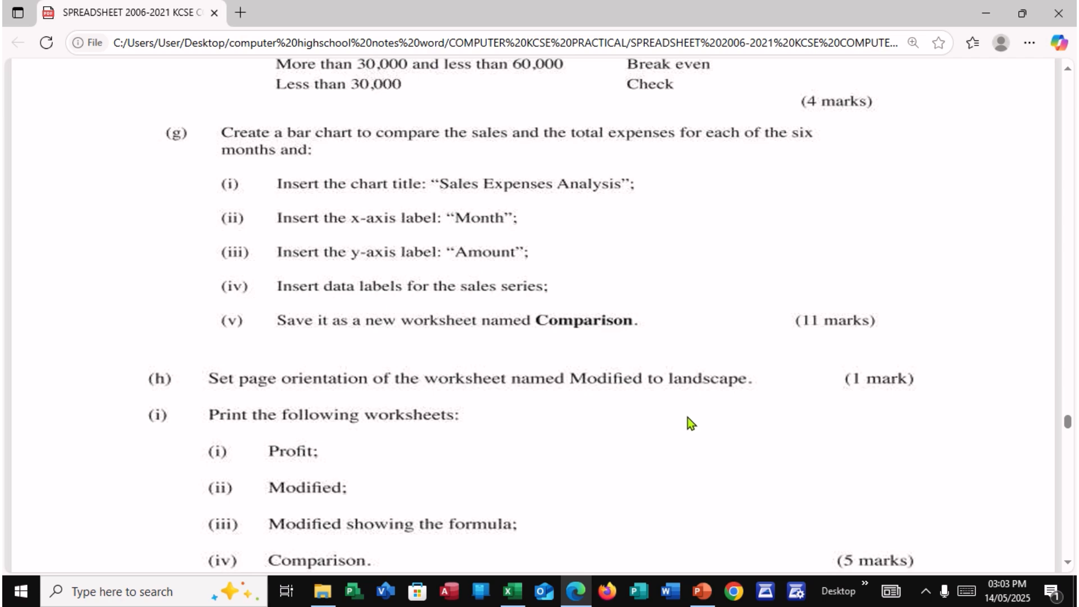
click(512, 591)
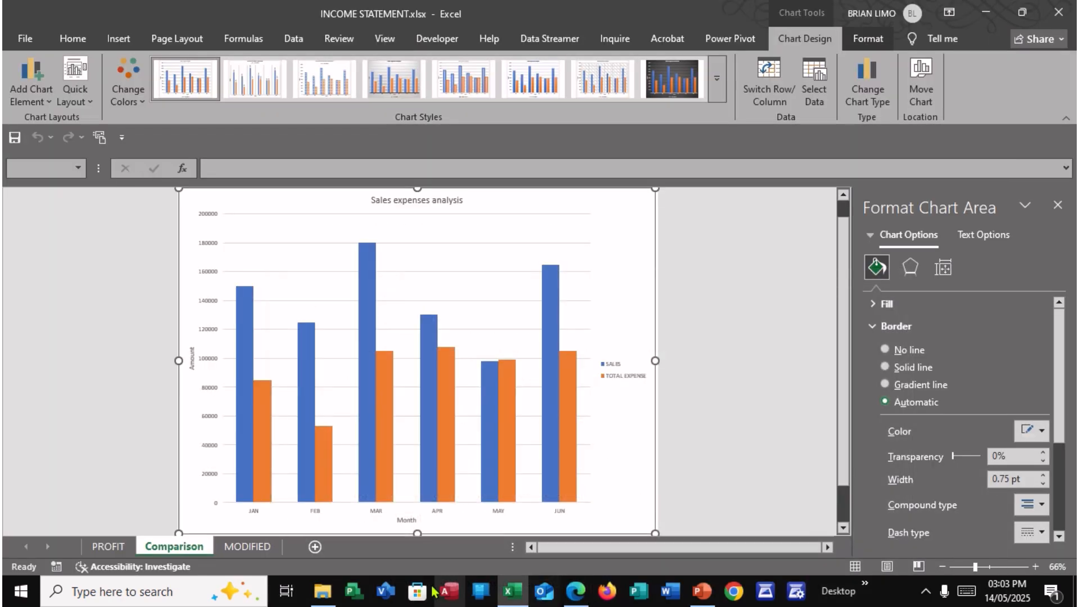
click(250, 546)
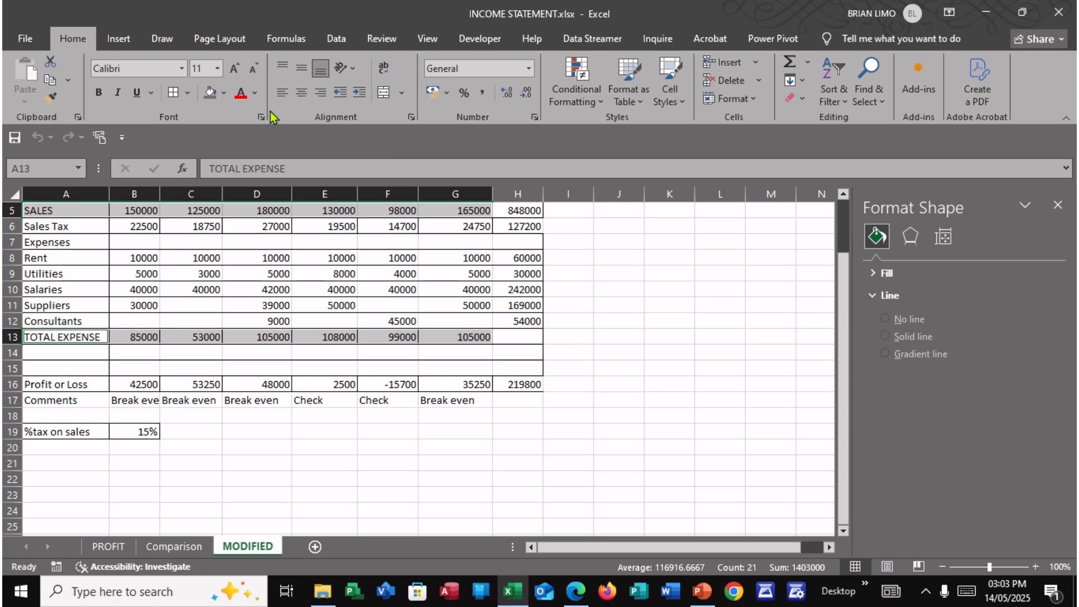
click(220, 38)
click(178, 87)
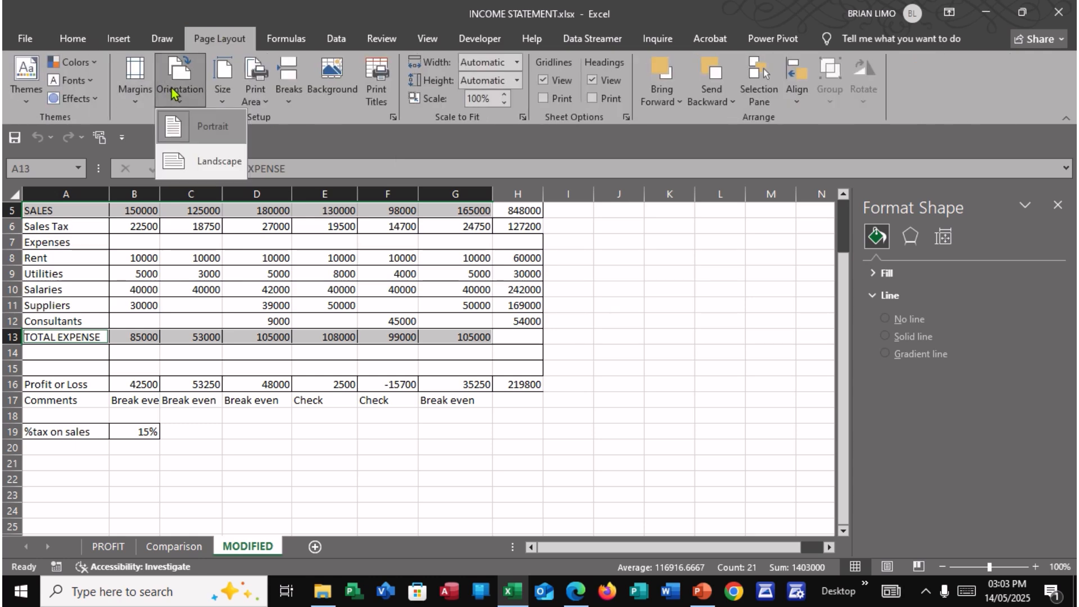
click(211, 152)
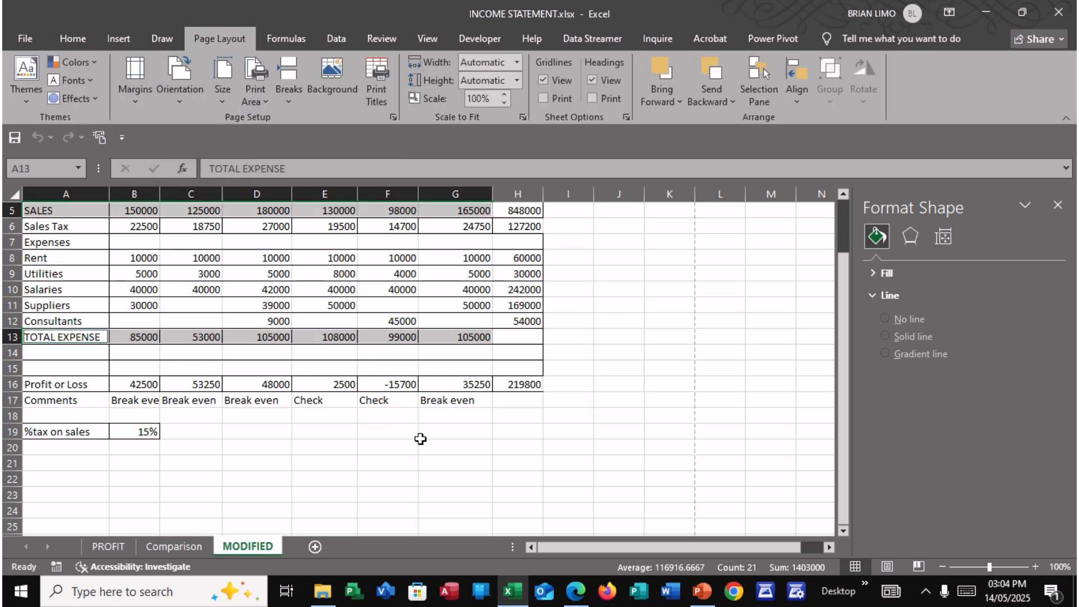
Review the exam paper's list of worksheets to print against the PROFIT and MODIFIED sheets, including the formula in MODIFIED cell B13.
click(576, 591)
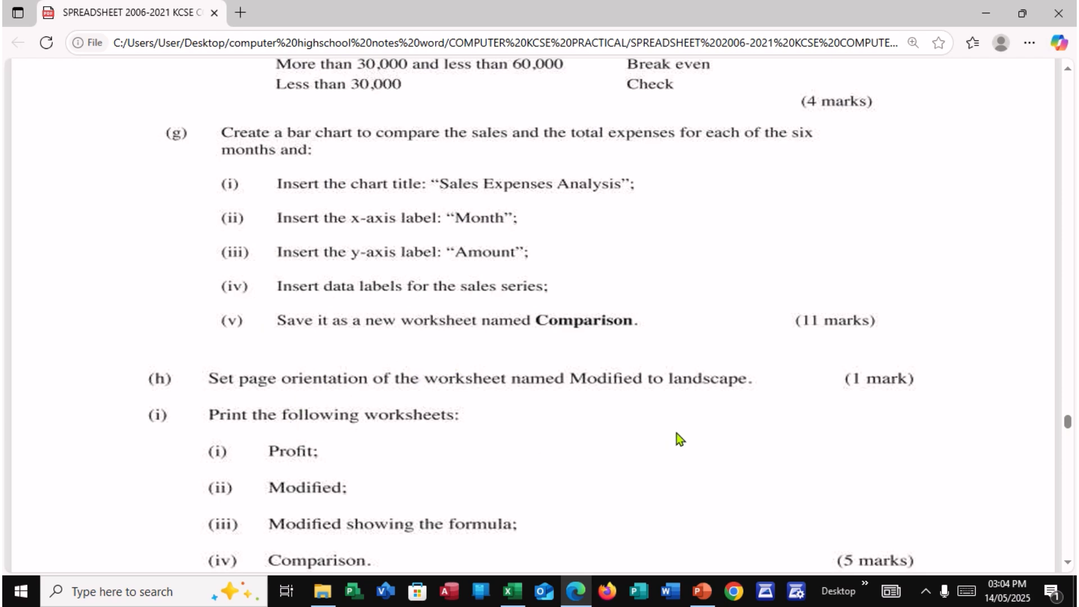
scroll(255, 421, down, 3)
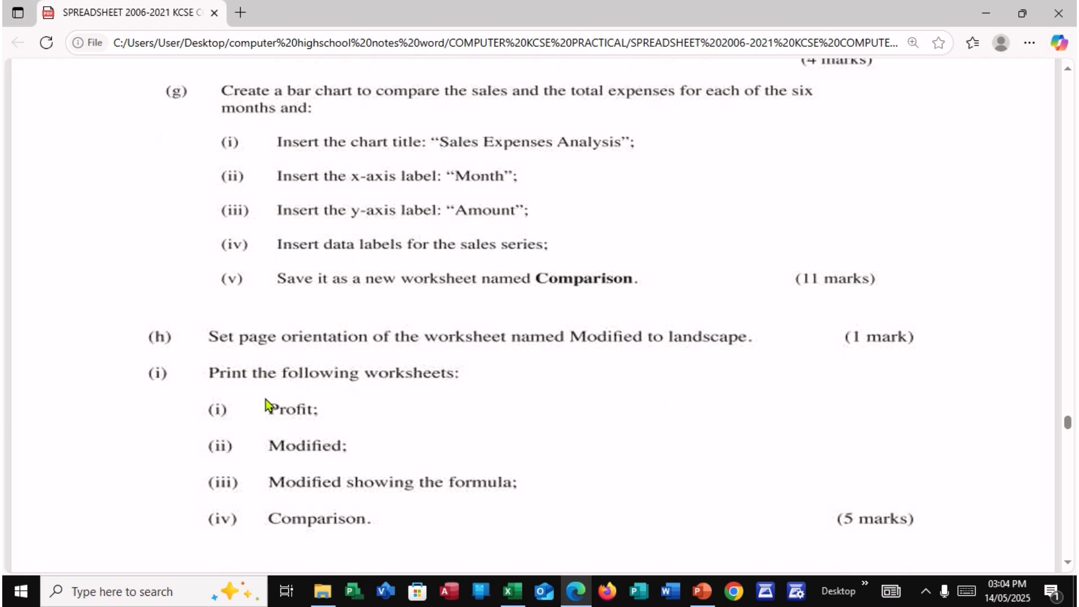
click(509, 579)
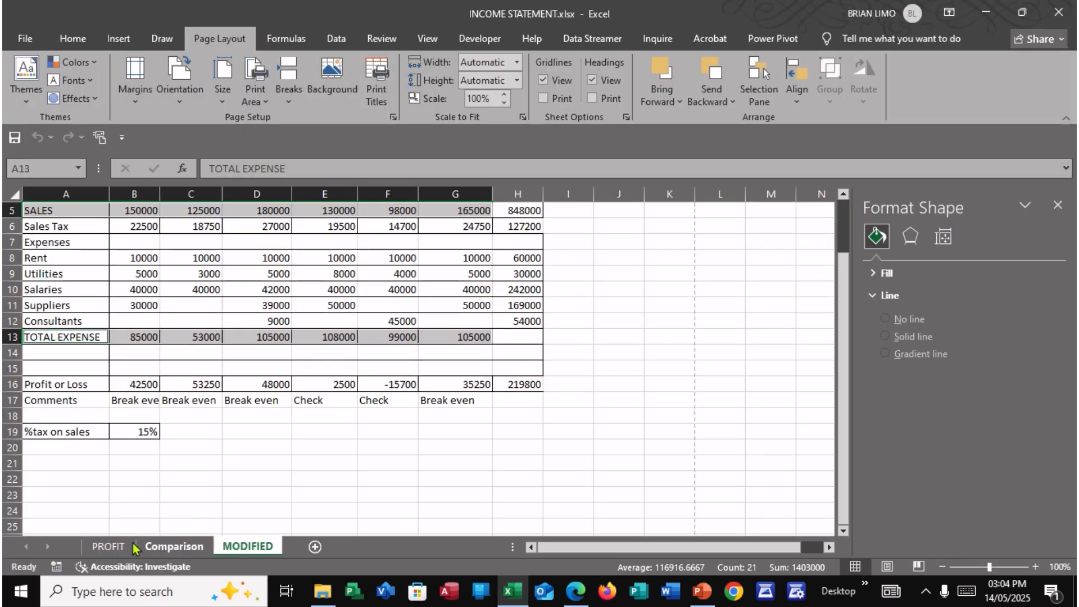
click(109, 546)
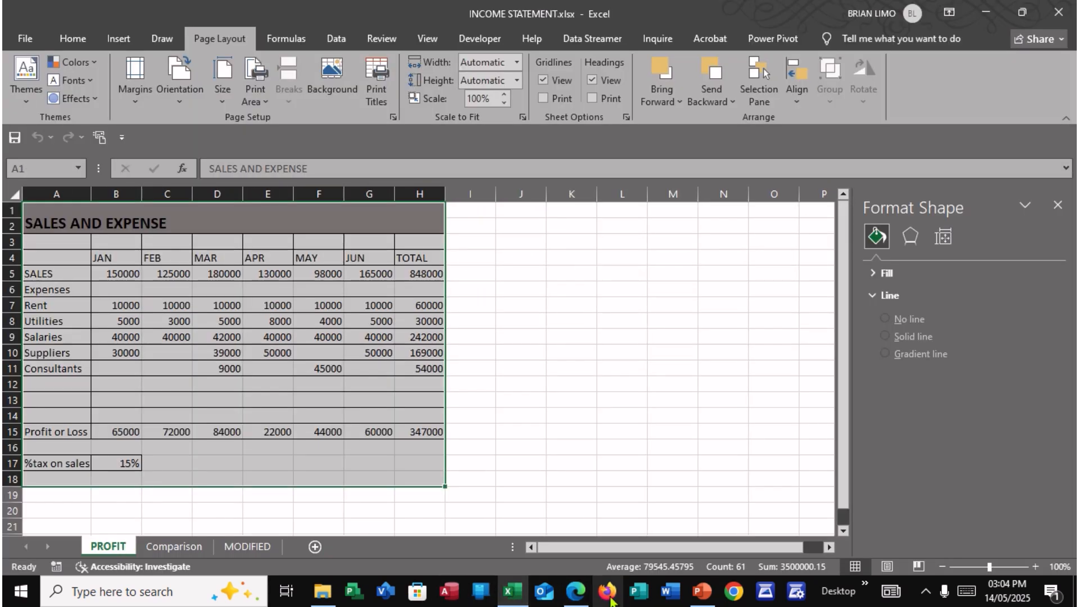
click(576, 592)
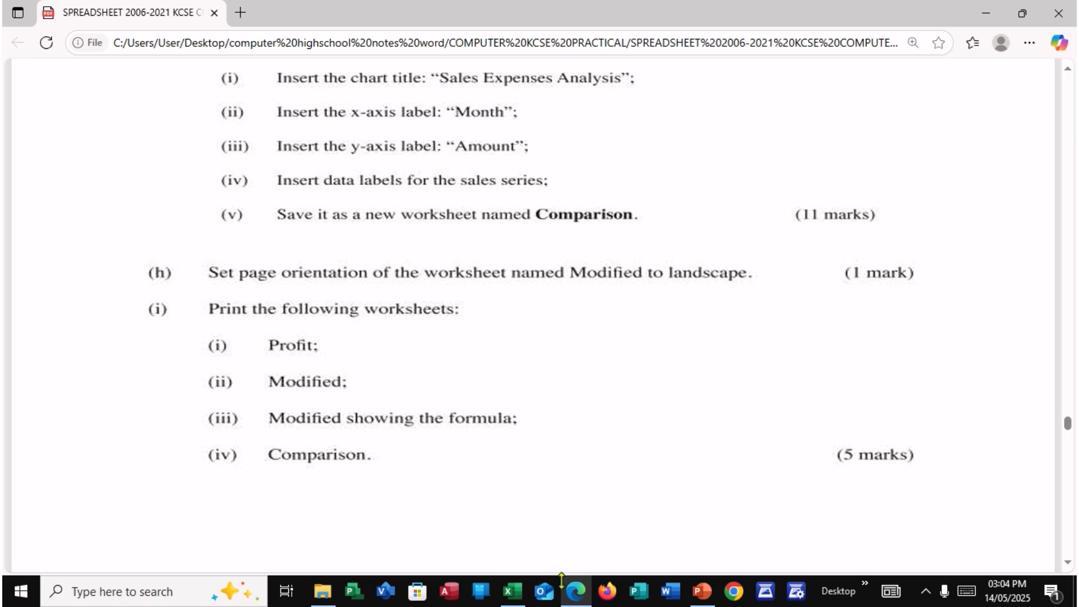
click(576, 593)
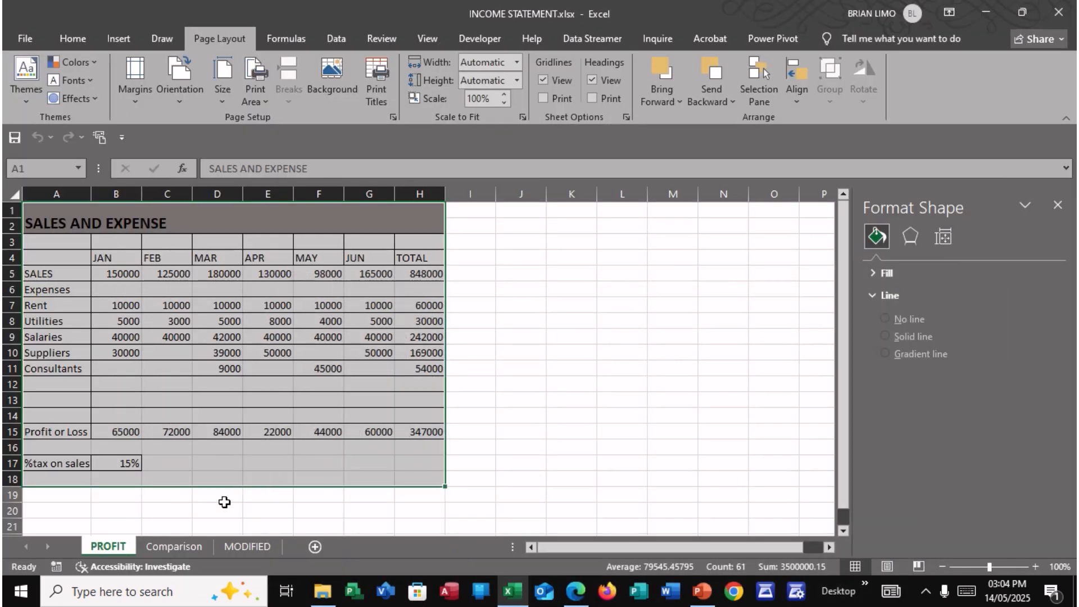
click(239, 545)
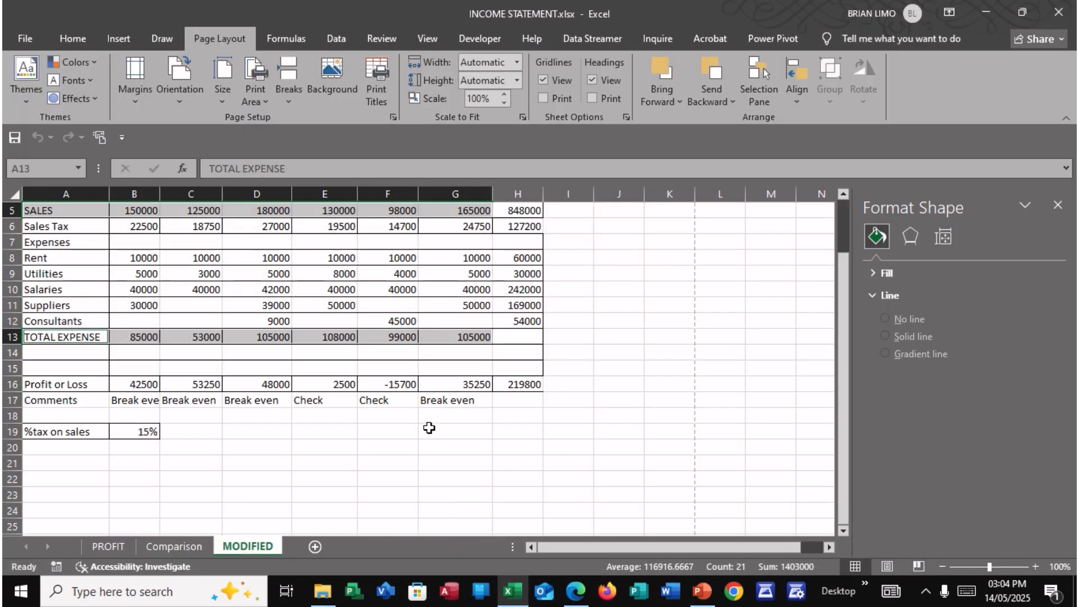
click(576, 591)
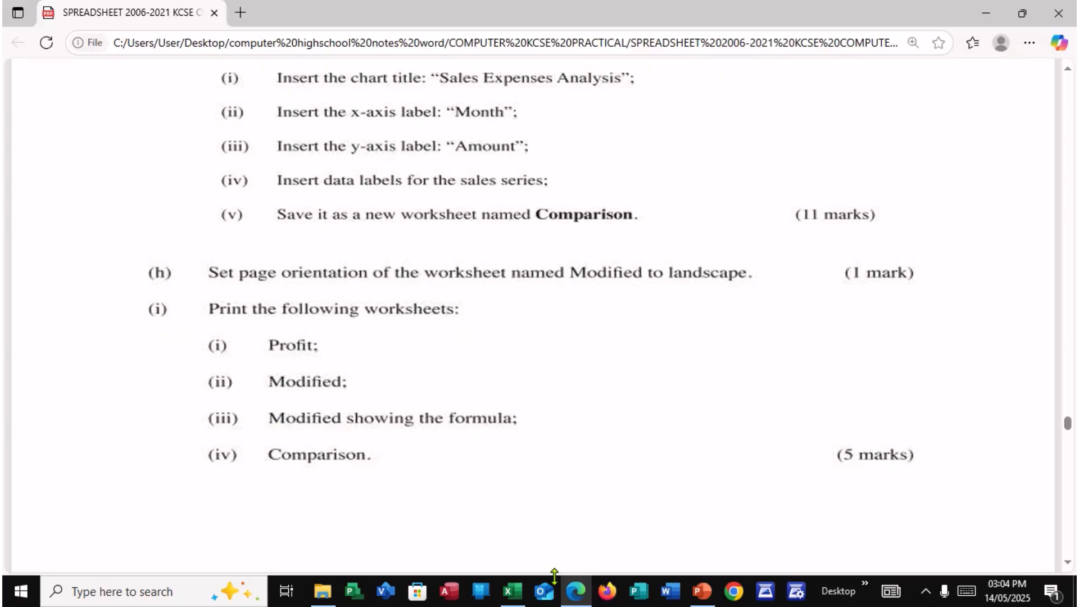
click(511, 591)
click(153, 355)
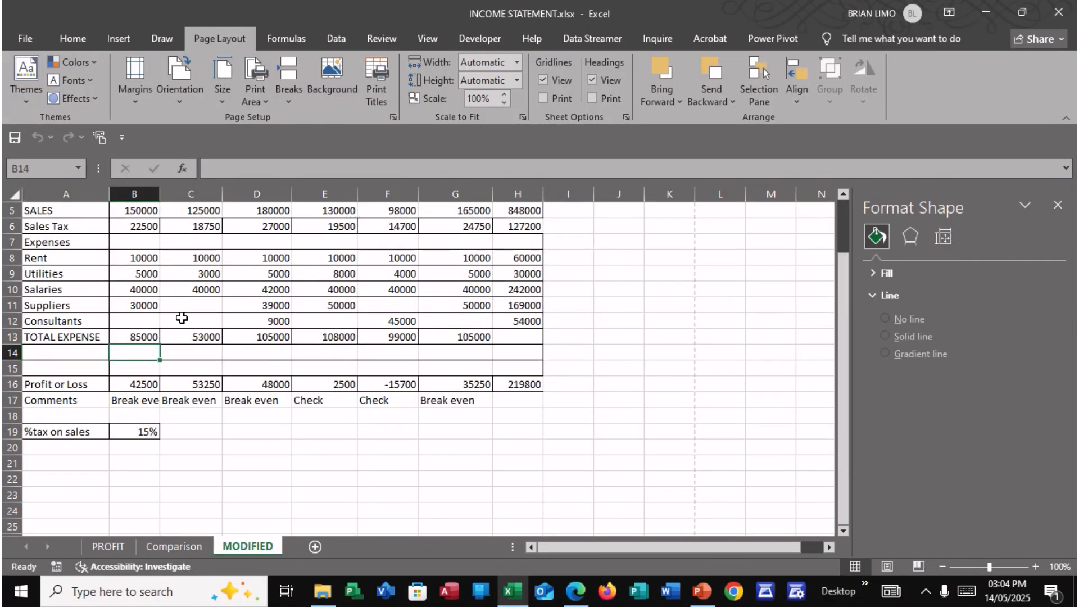
click(145, 332)
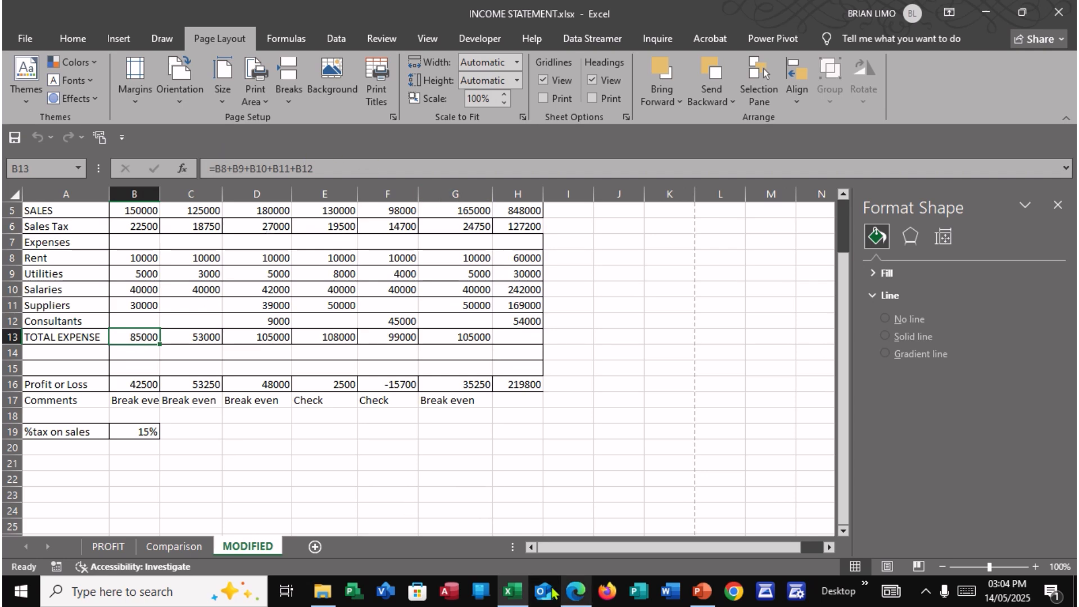
click(577, 597)
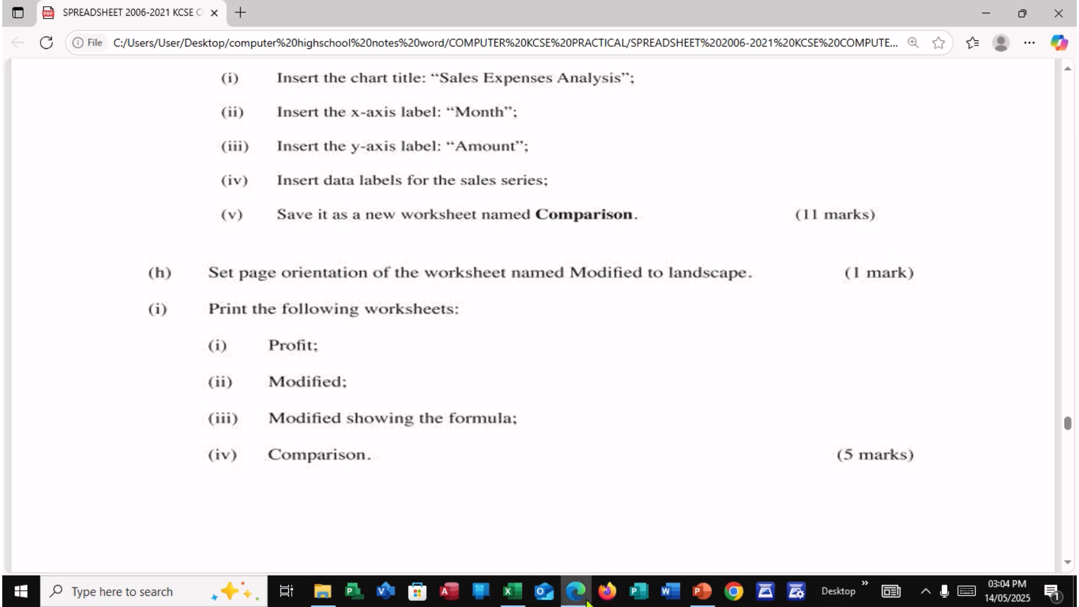
click(512, 591)
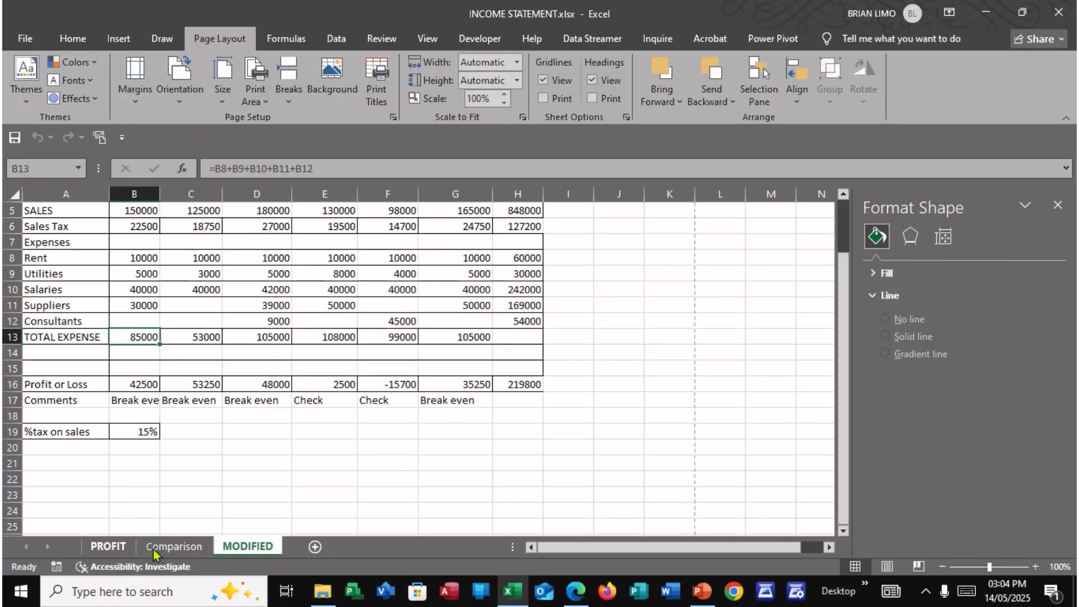
Format the chart title on the Comparison sheet as orange, bold Algerian text at size 24.
click(174, 546)
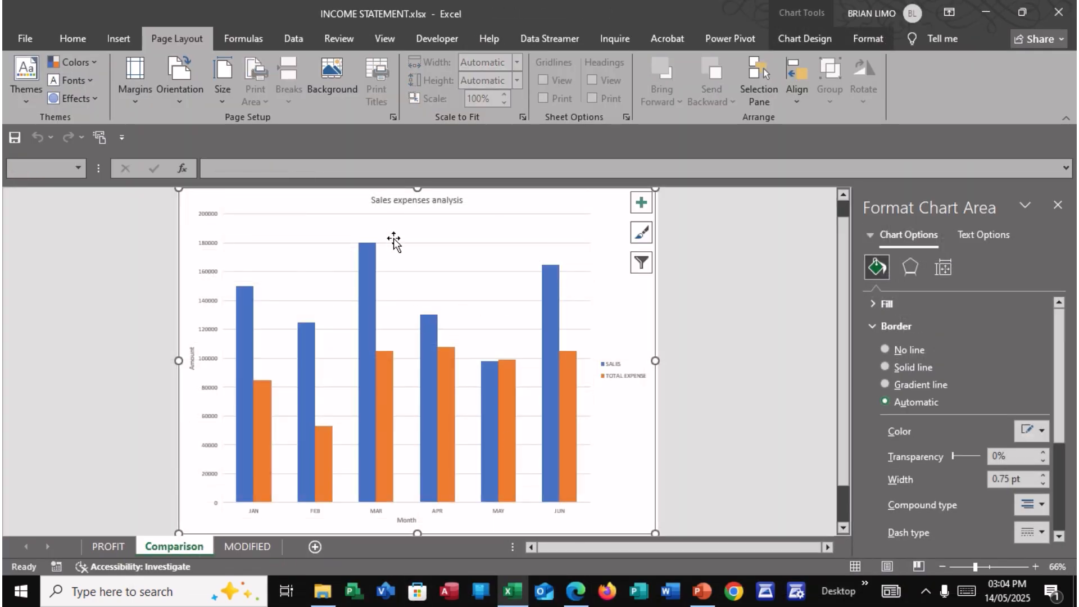
click(415, 212)
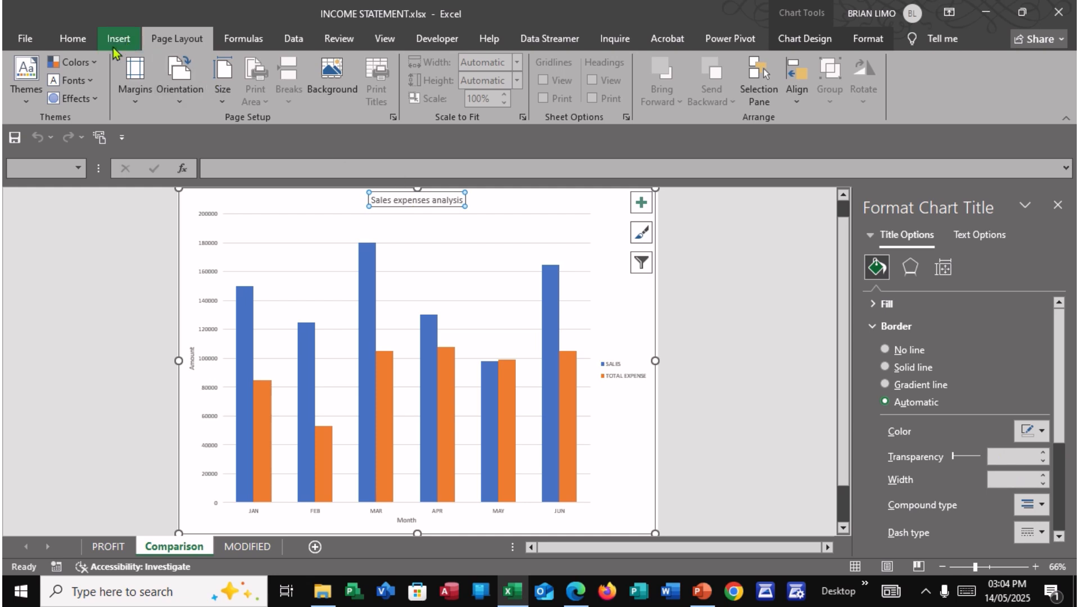
click(71, 41)
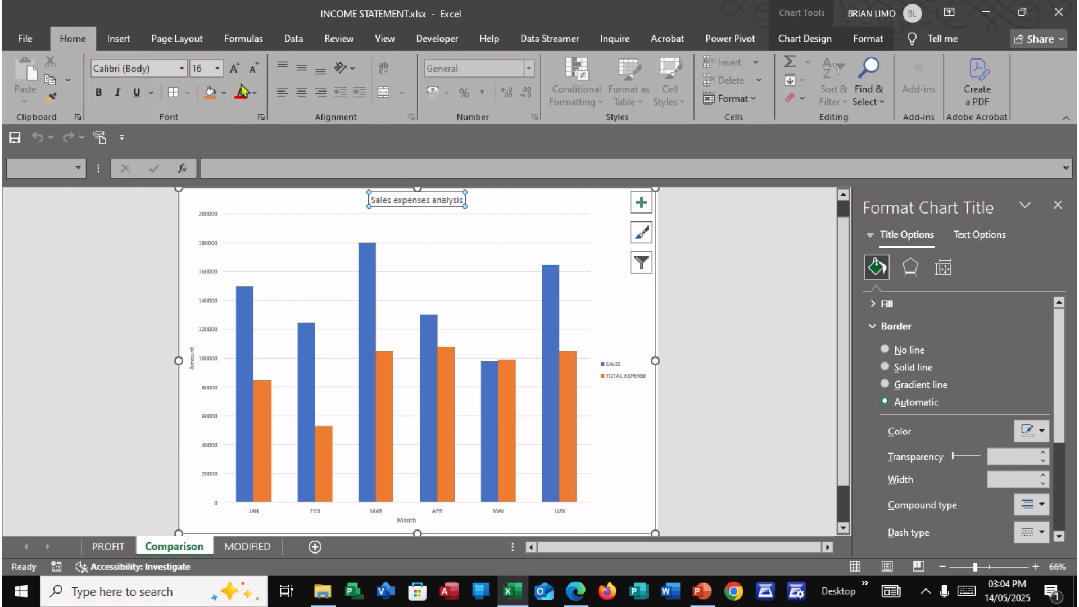
click(254, 93)
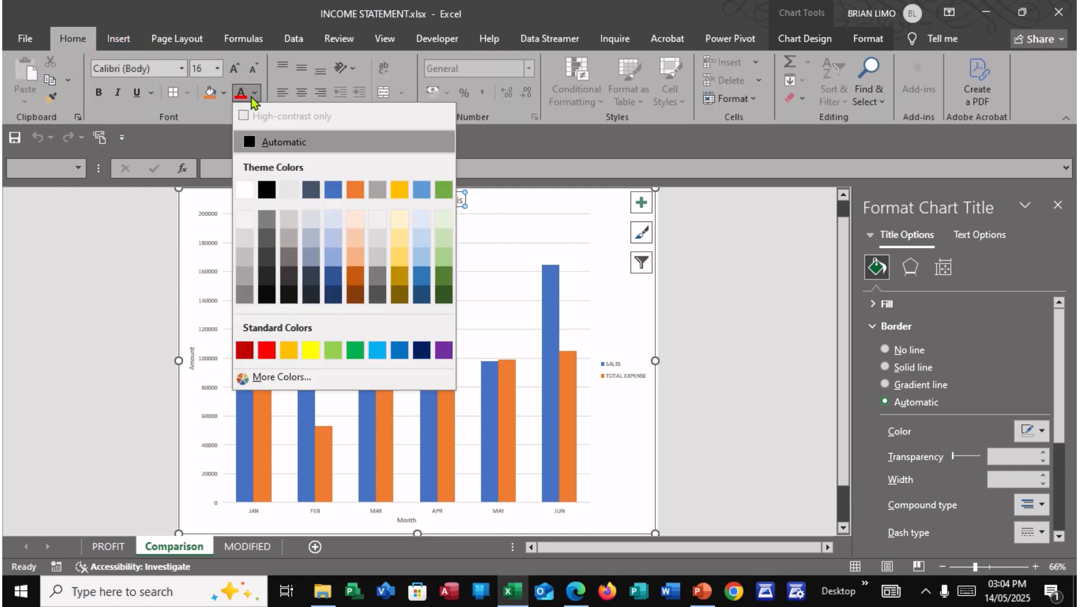
click(355, 190)
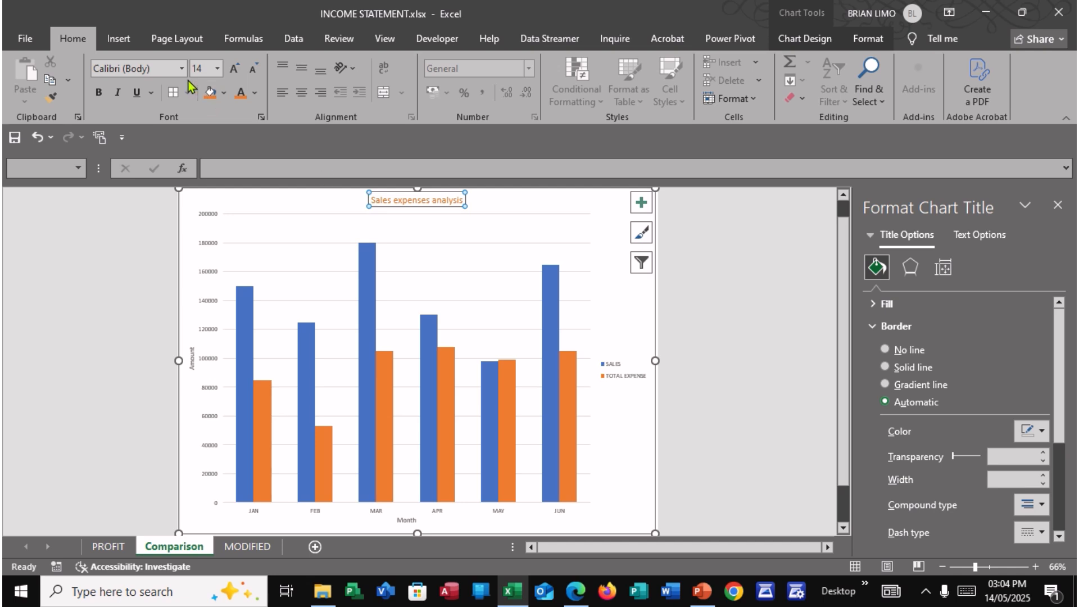
click(98, 92)
click(181, 69)
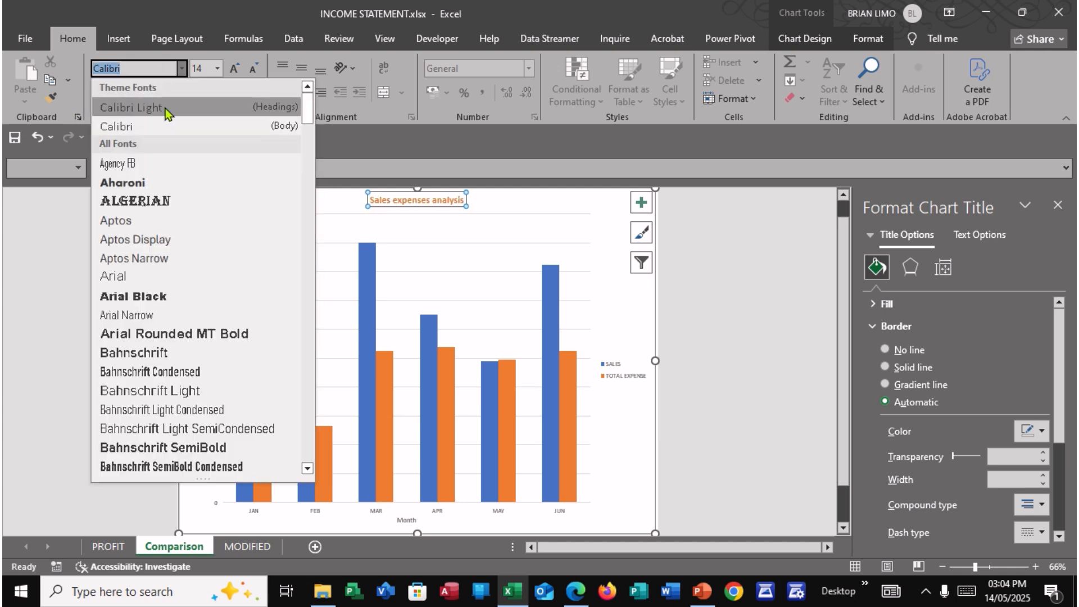
click(169, 203)
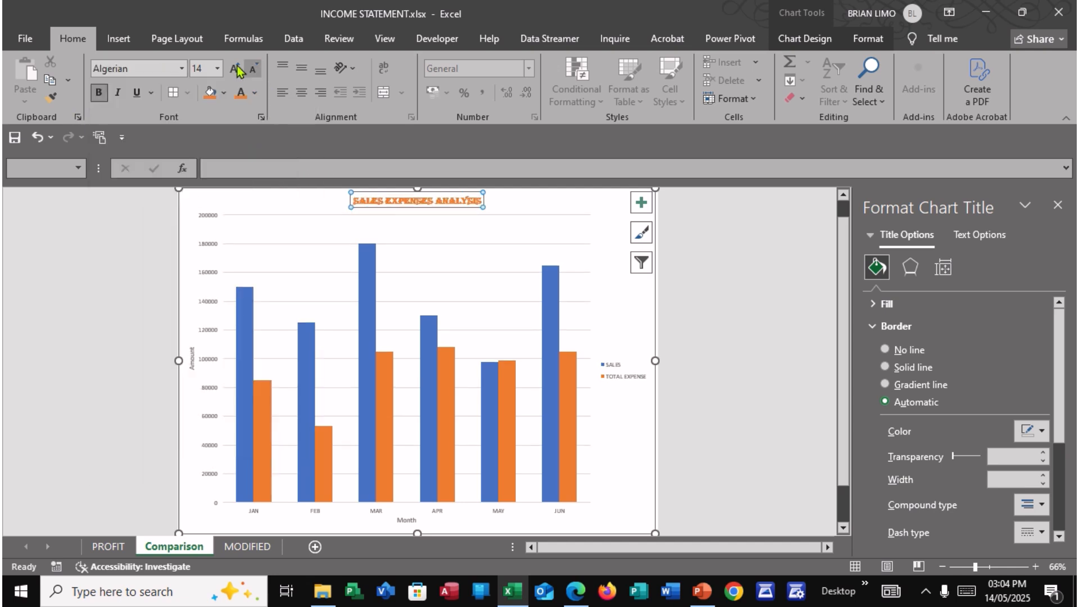
click(217, 69)
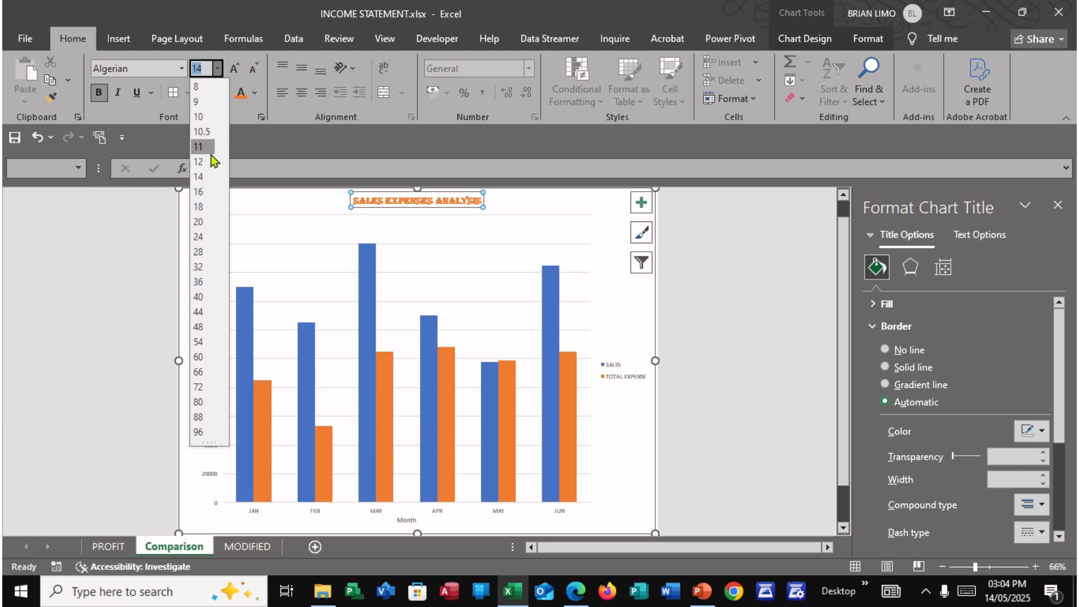
click(200, 236)
Set the chart's vertical axis title "Amount" to Arial Black at size 16.
scroll(449, 320, down, 2)
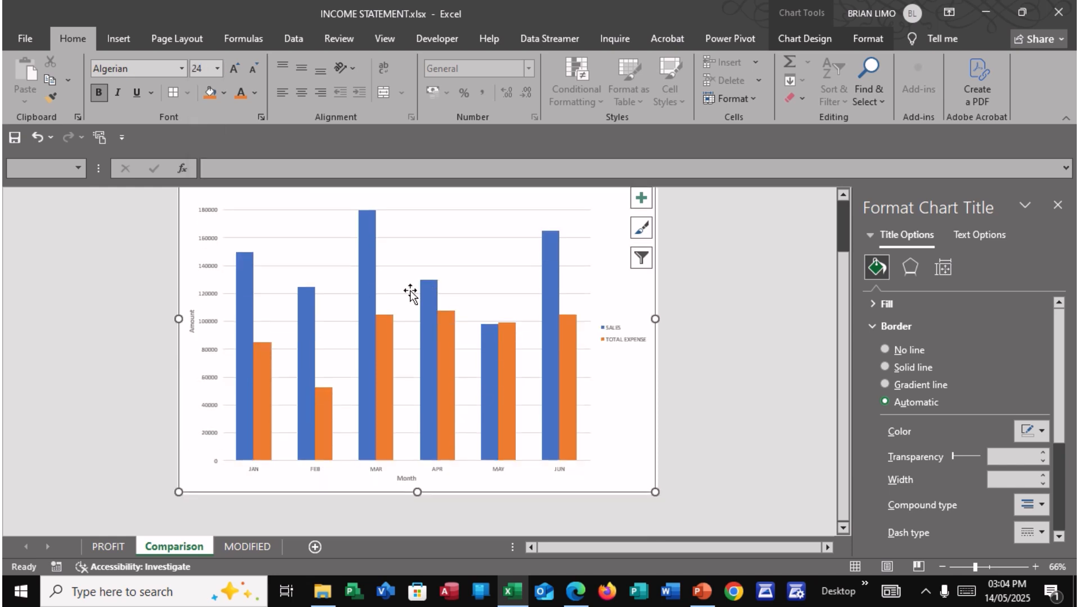
click(188, 328)
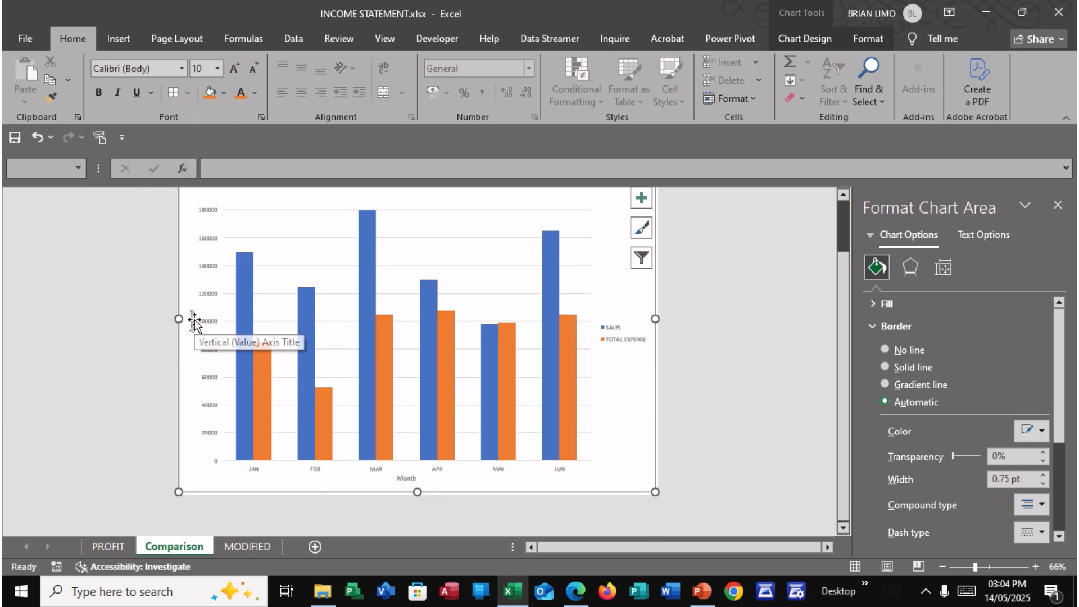
click(196, 329)
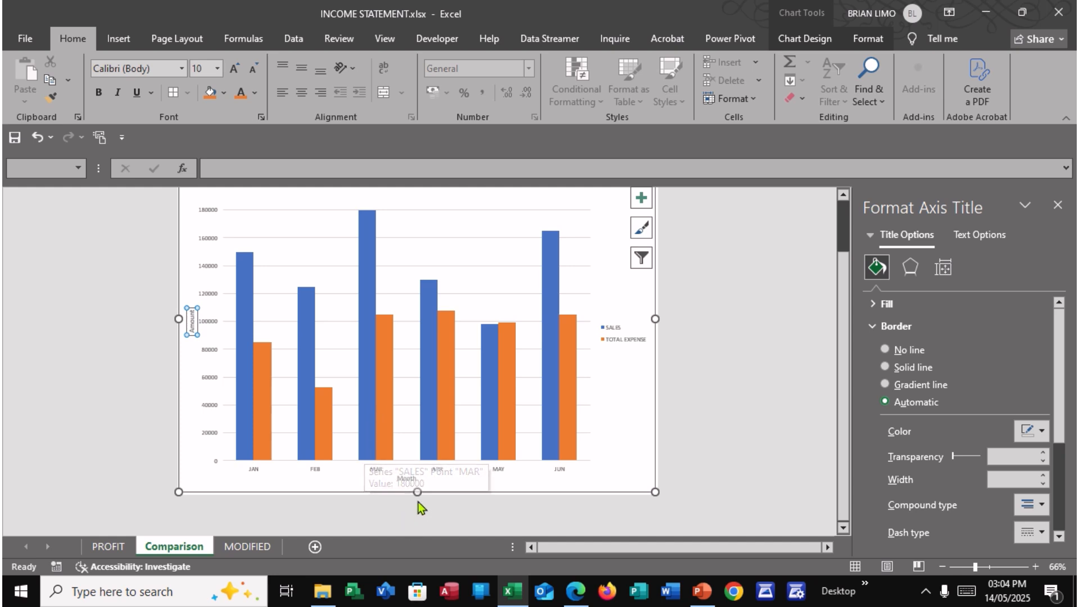
click(397, 476)
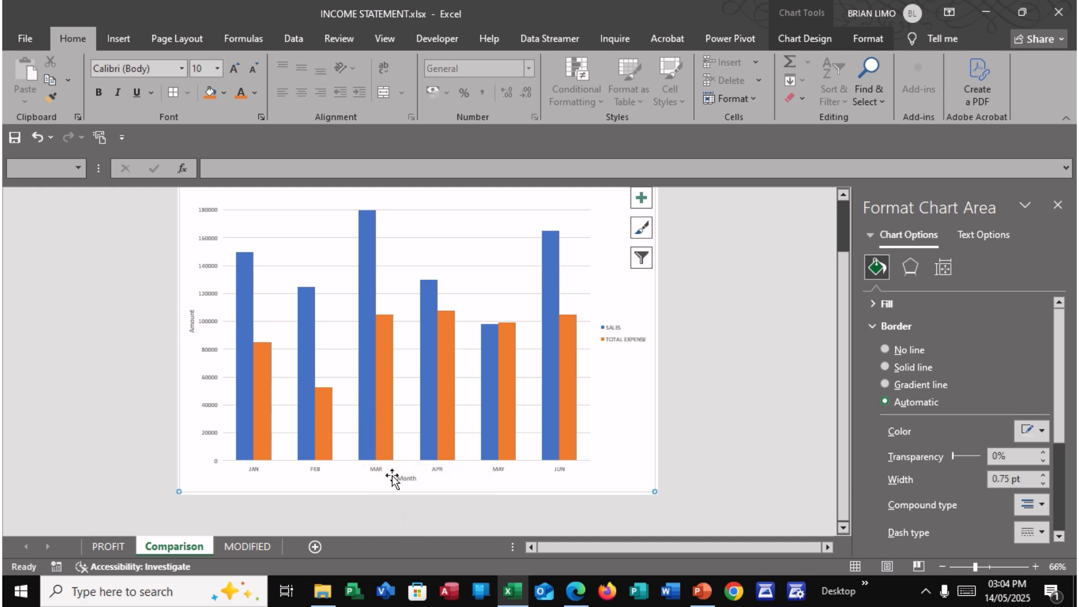
click(193, 324)
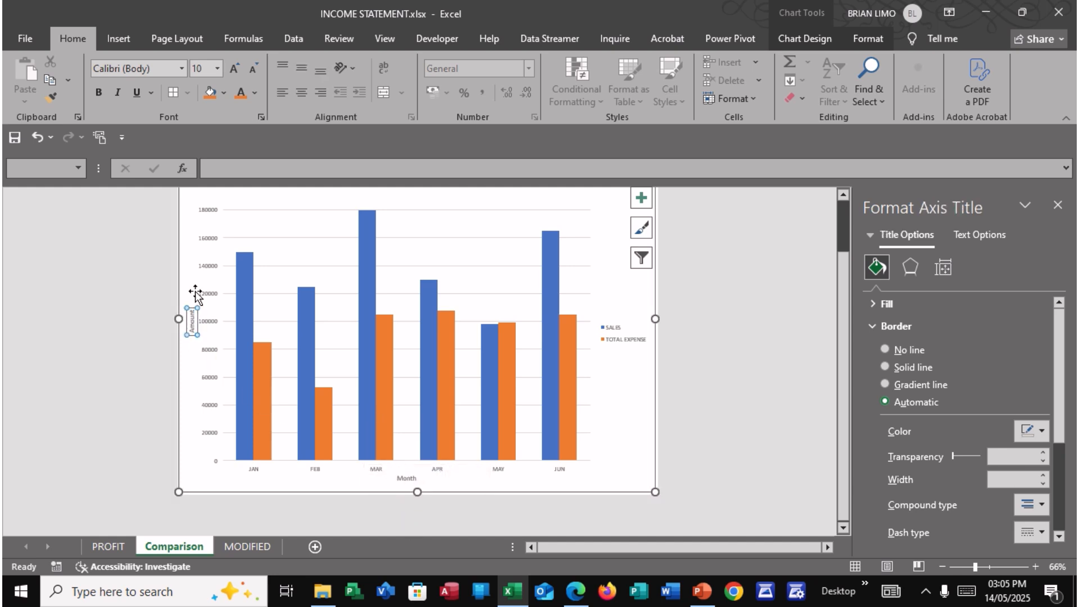
click(219, 69)
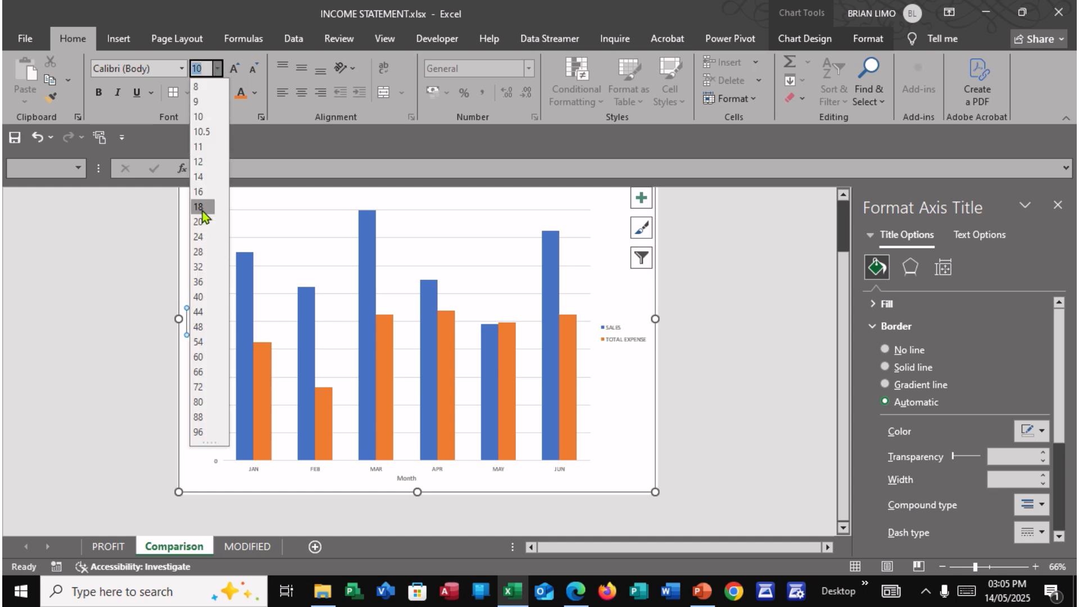
click(200, 191)
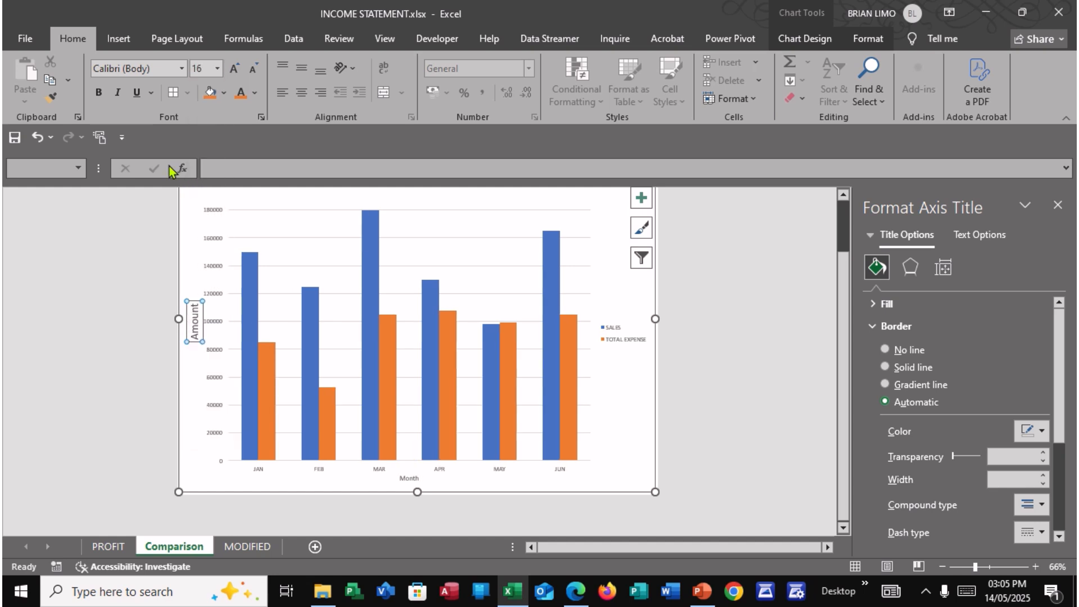
click(181, 70)
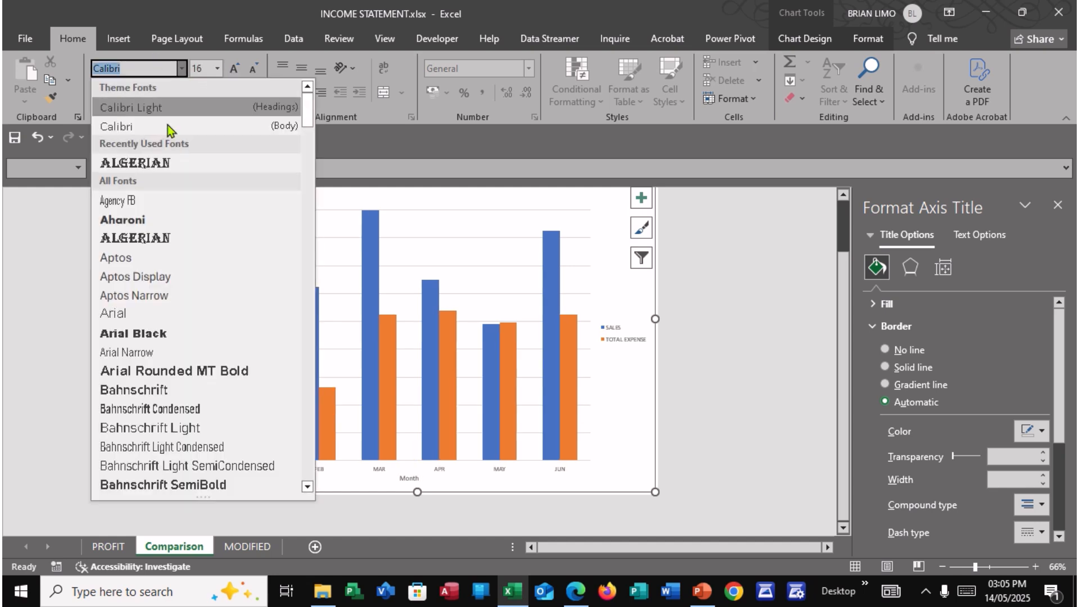
click(156, 333)
Set the chart's horizontal axis title "Month" to size 16 in the Arial Black font.
click(410, 478)
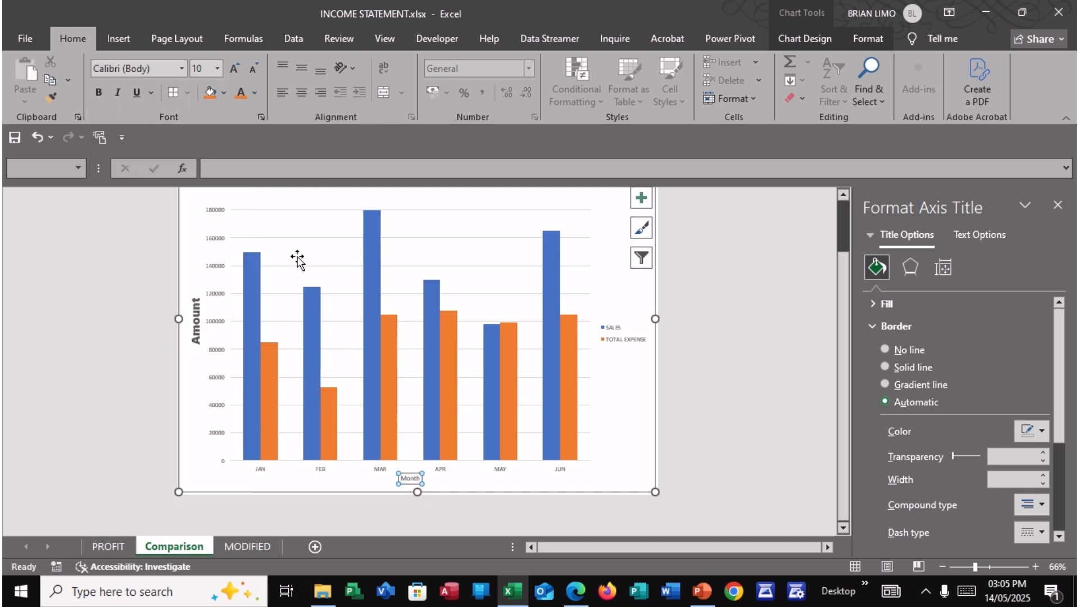
click(217, 68)
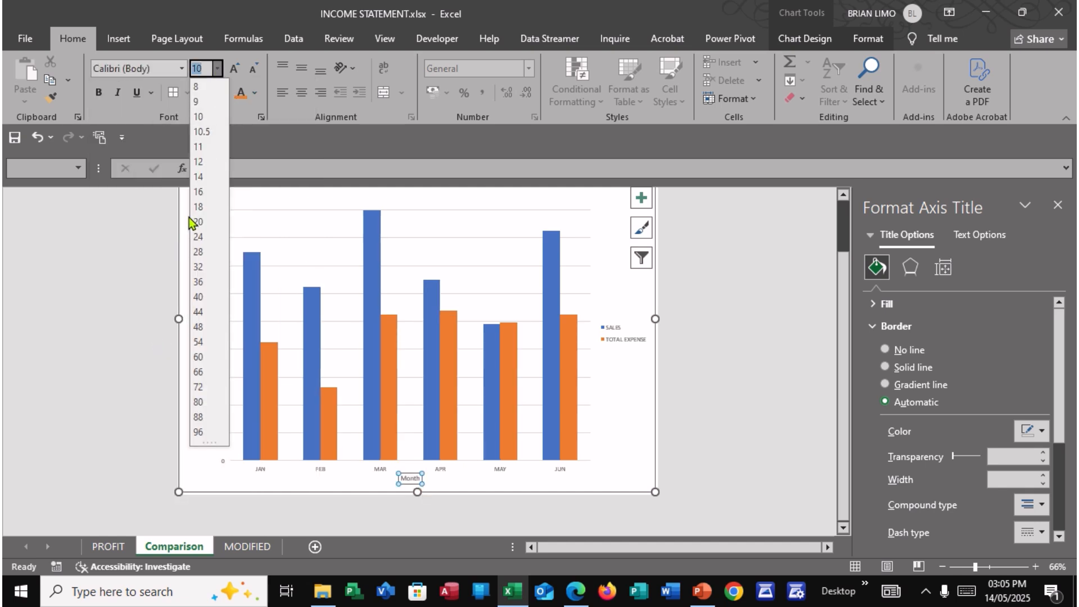
click(197, 192)
click(182, 68)
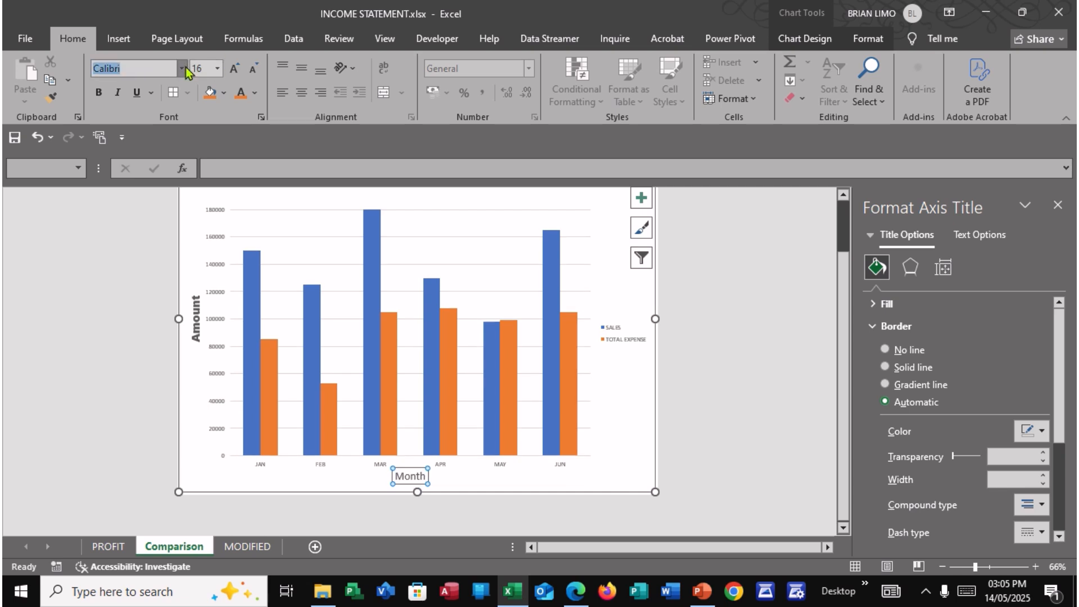
click(172, 353)
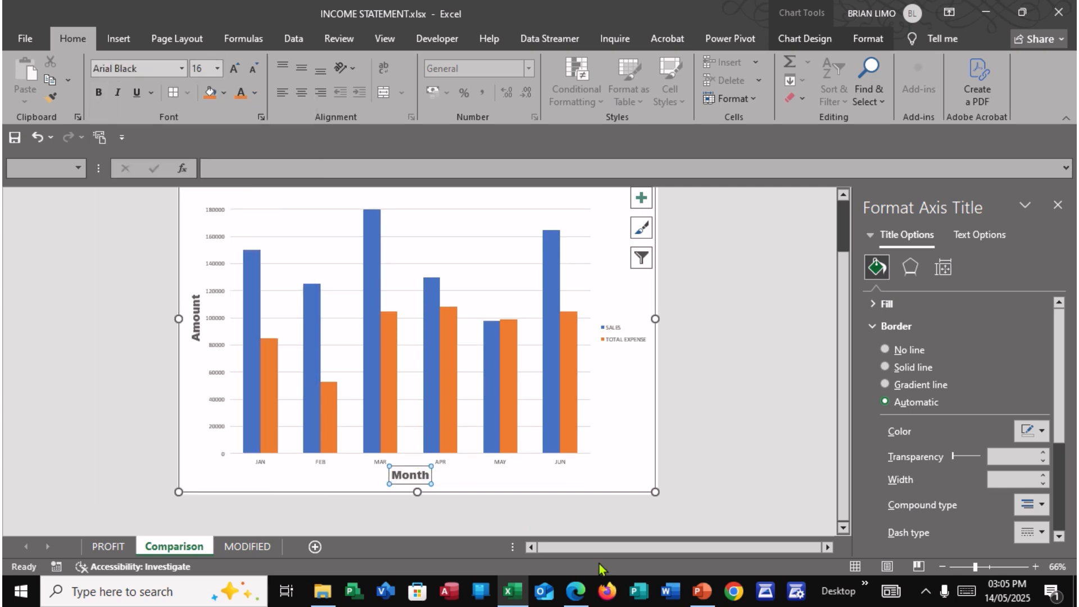
Enlarge the chart legend's text to size 16 and make it bold.
click(606, 422)
scroll(597, 410, up, 3)
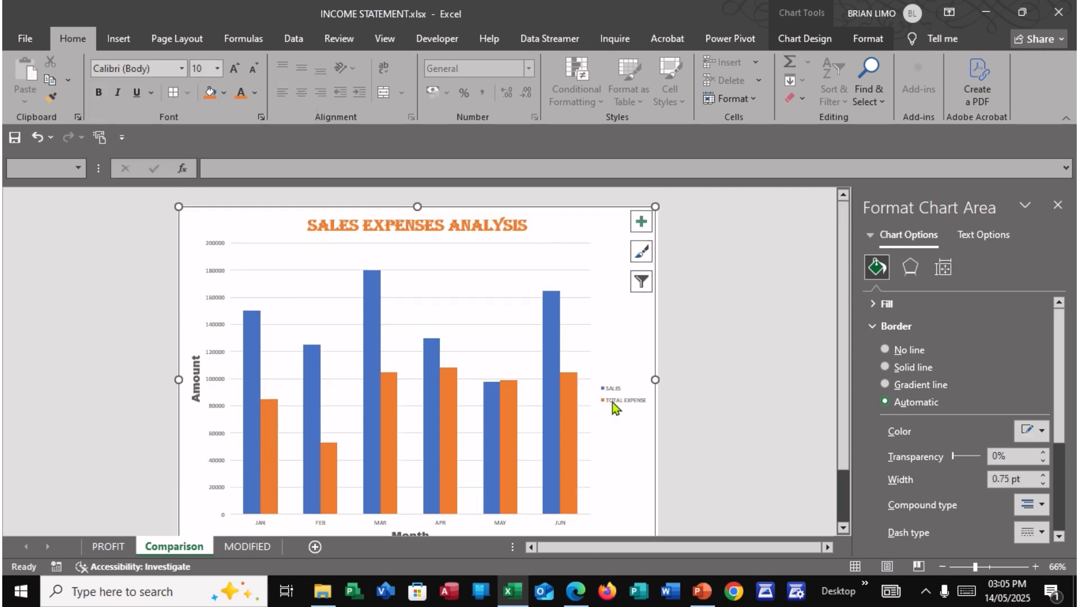
click(617, 400)
click(217, 68)
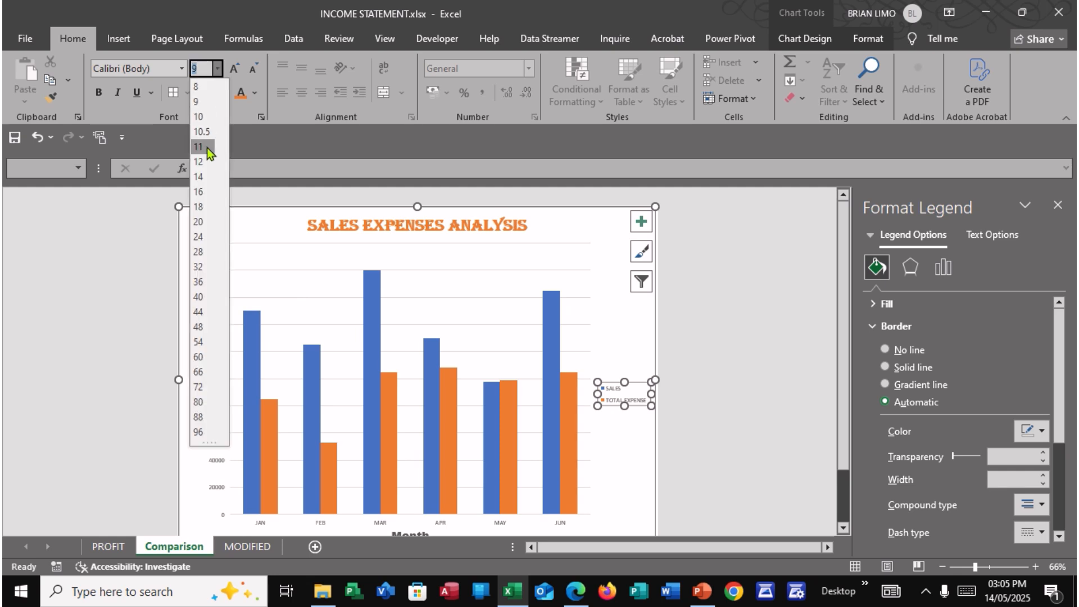
click(200, 192)
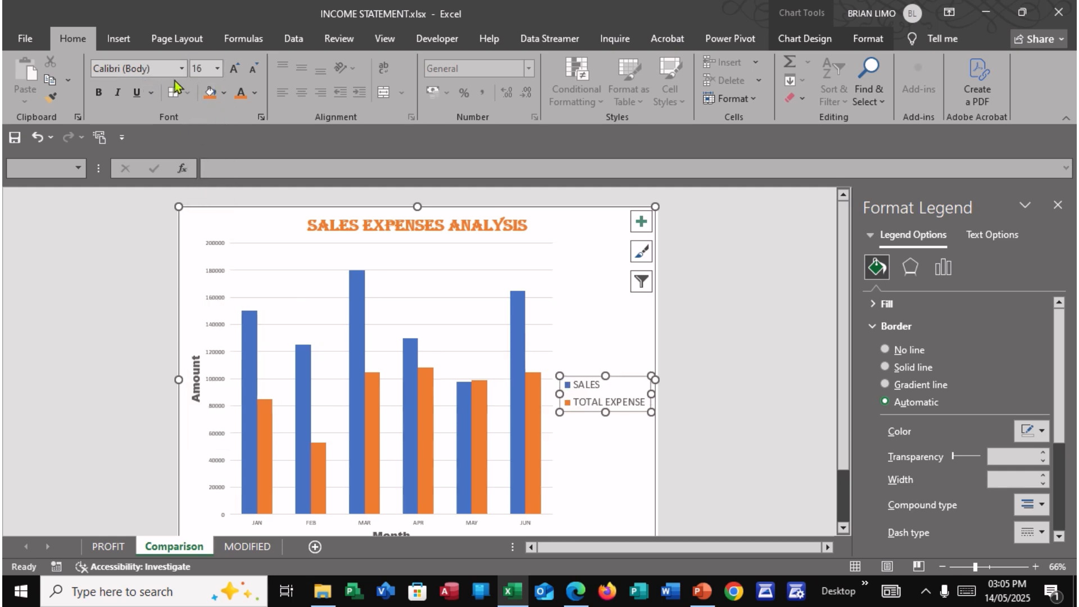
click(103, 96)
click(525, 425)
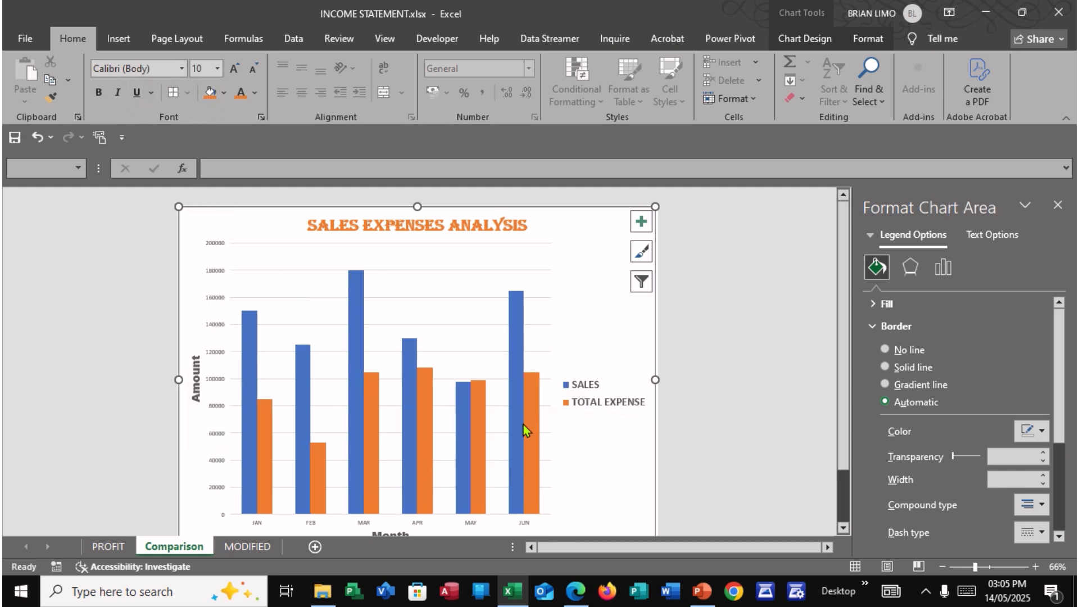